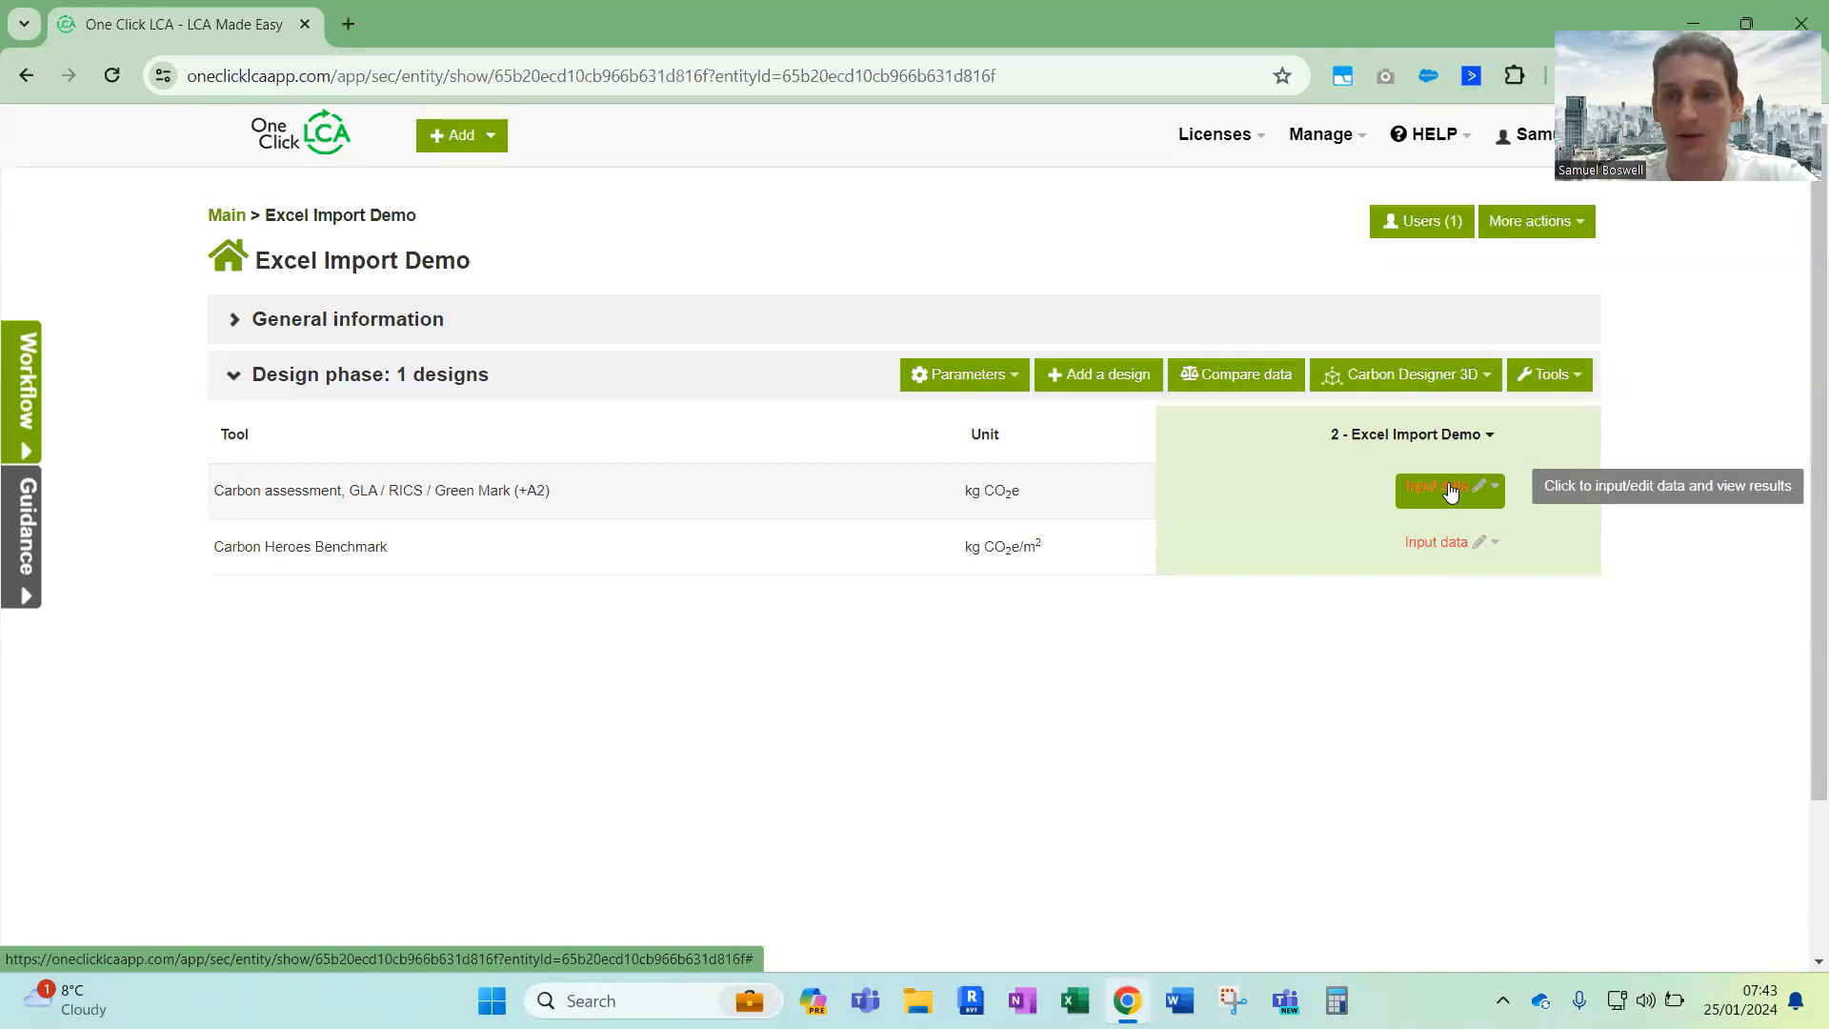
Open the Excel or gbXML file import for the design's Carbon assessment, GLA / RICS / Green Mark tool
left_click(1451, 491)
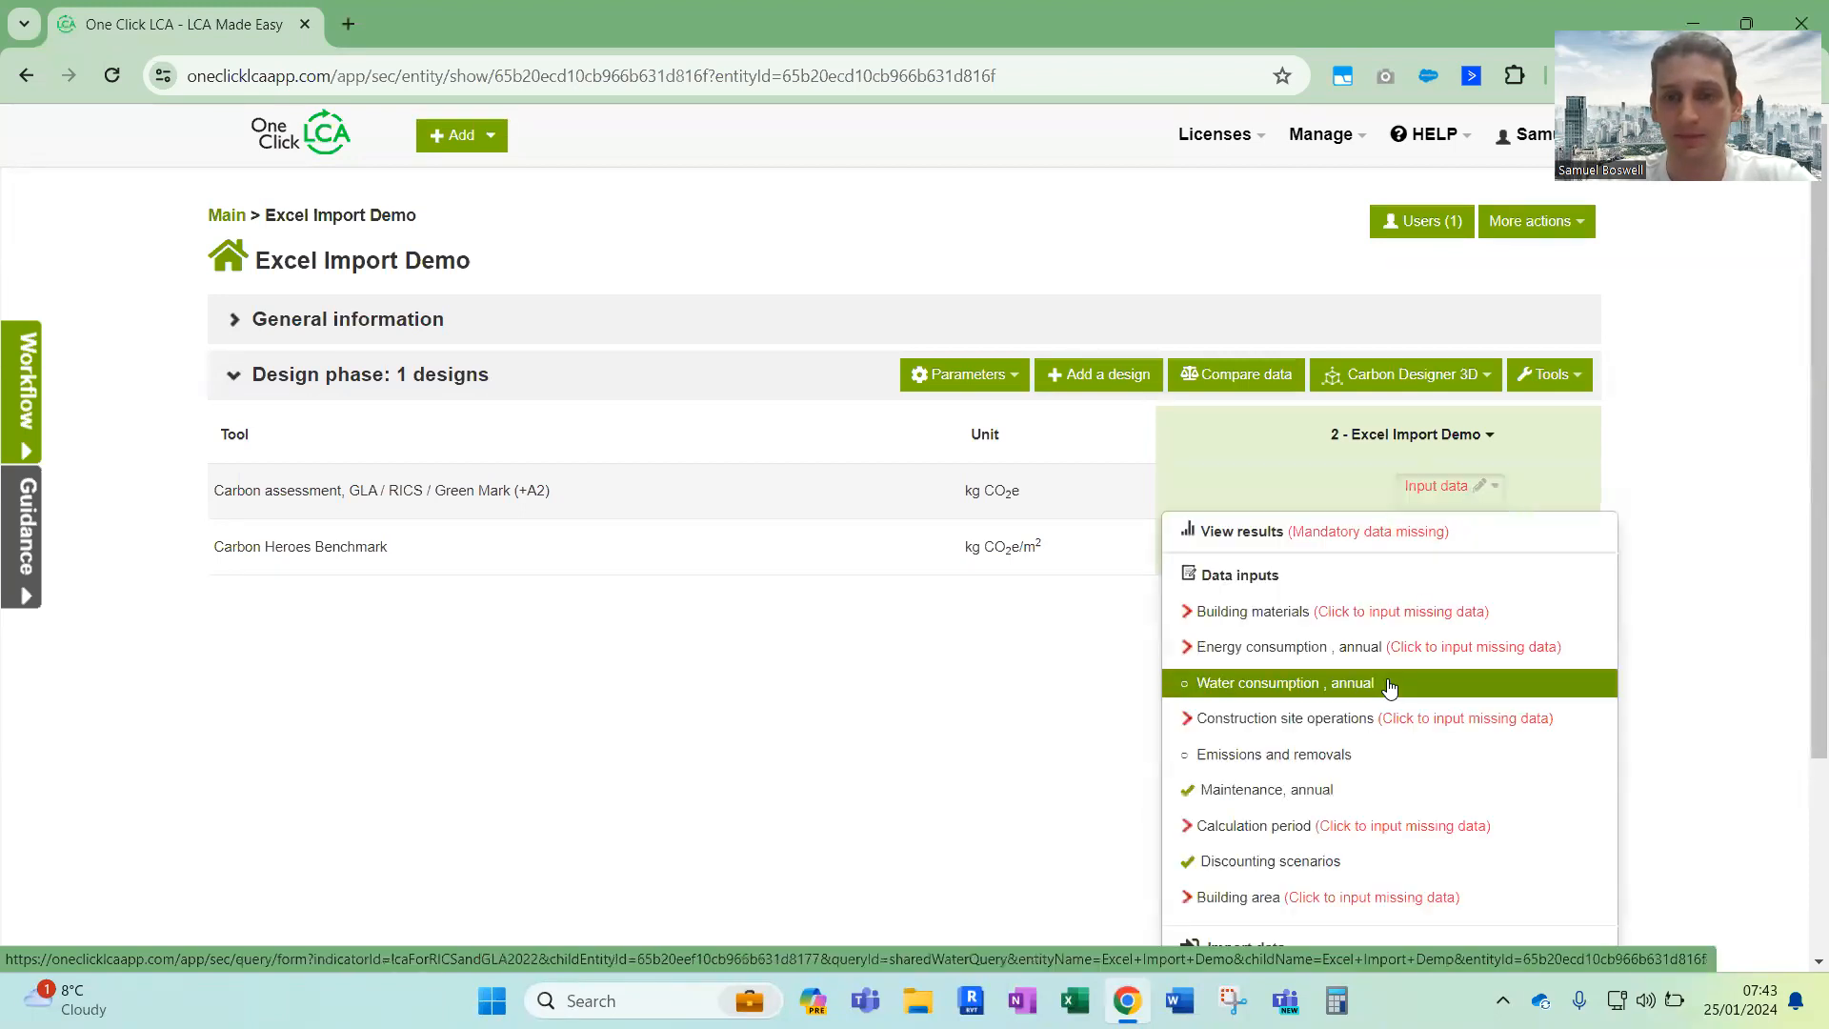
scroll(1389, 690, "down", 2)
scroll(1390, 686, "down", 1)
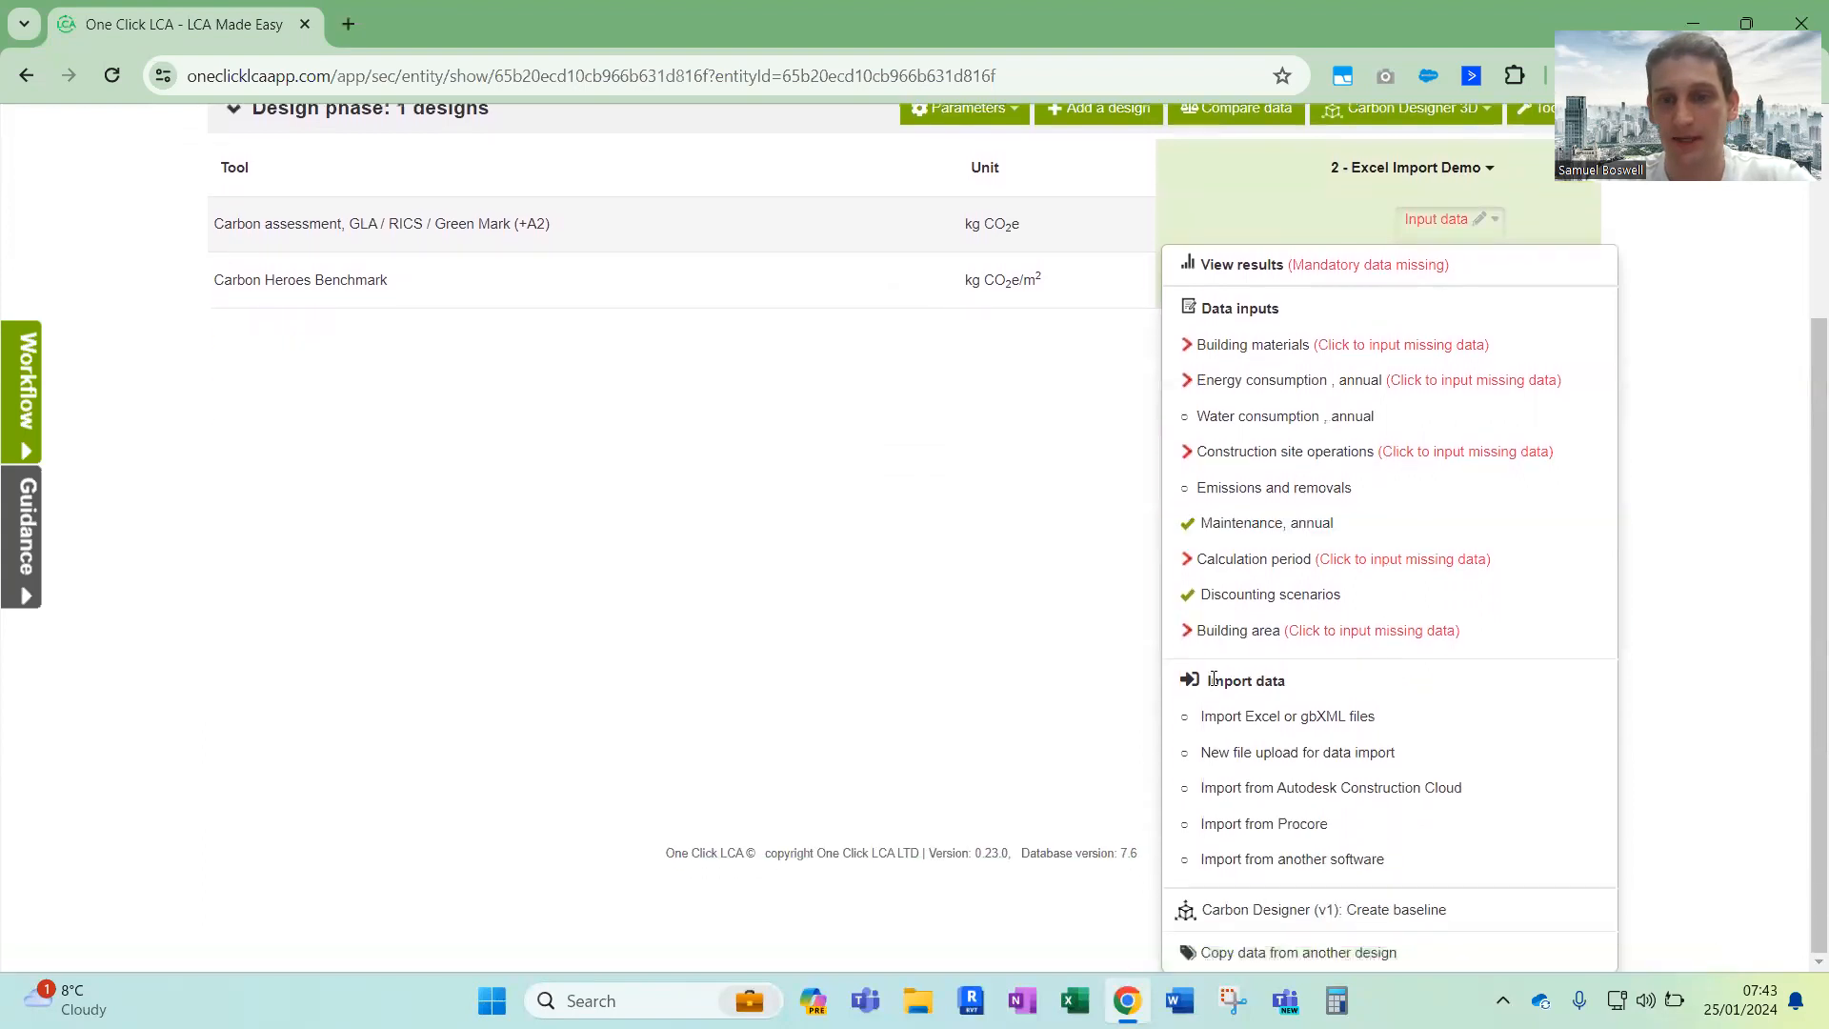
left_click(1272, 721)
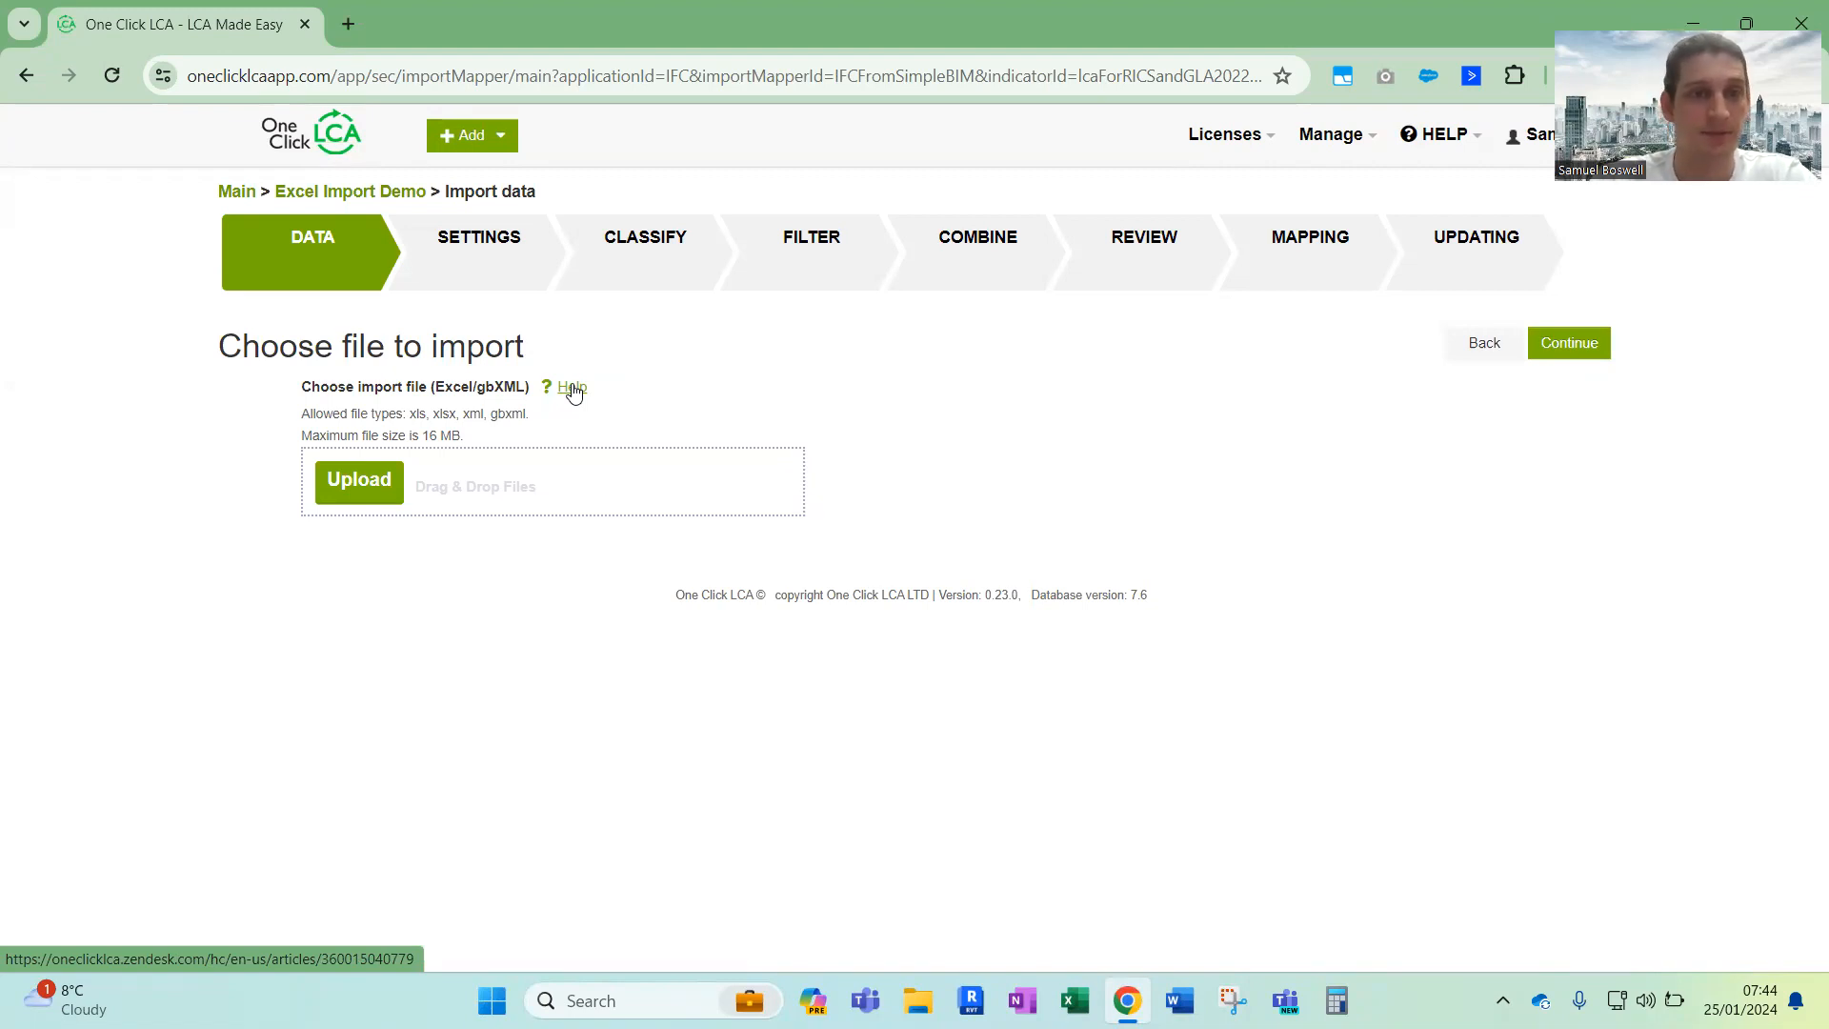
Open the help article on importing from Excel and examine which import form suits each project type
left_click(569, 389)
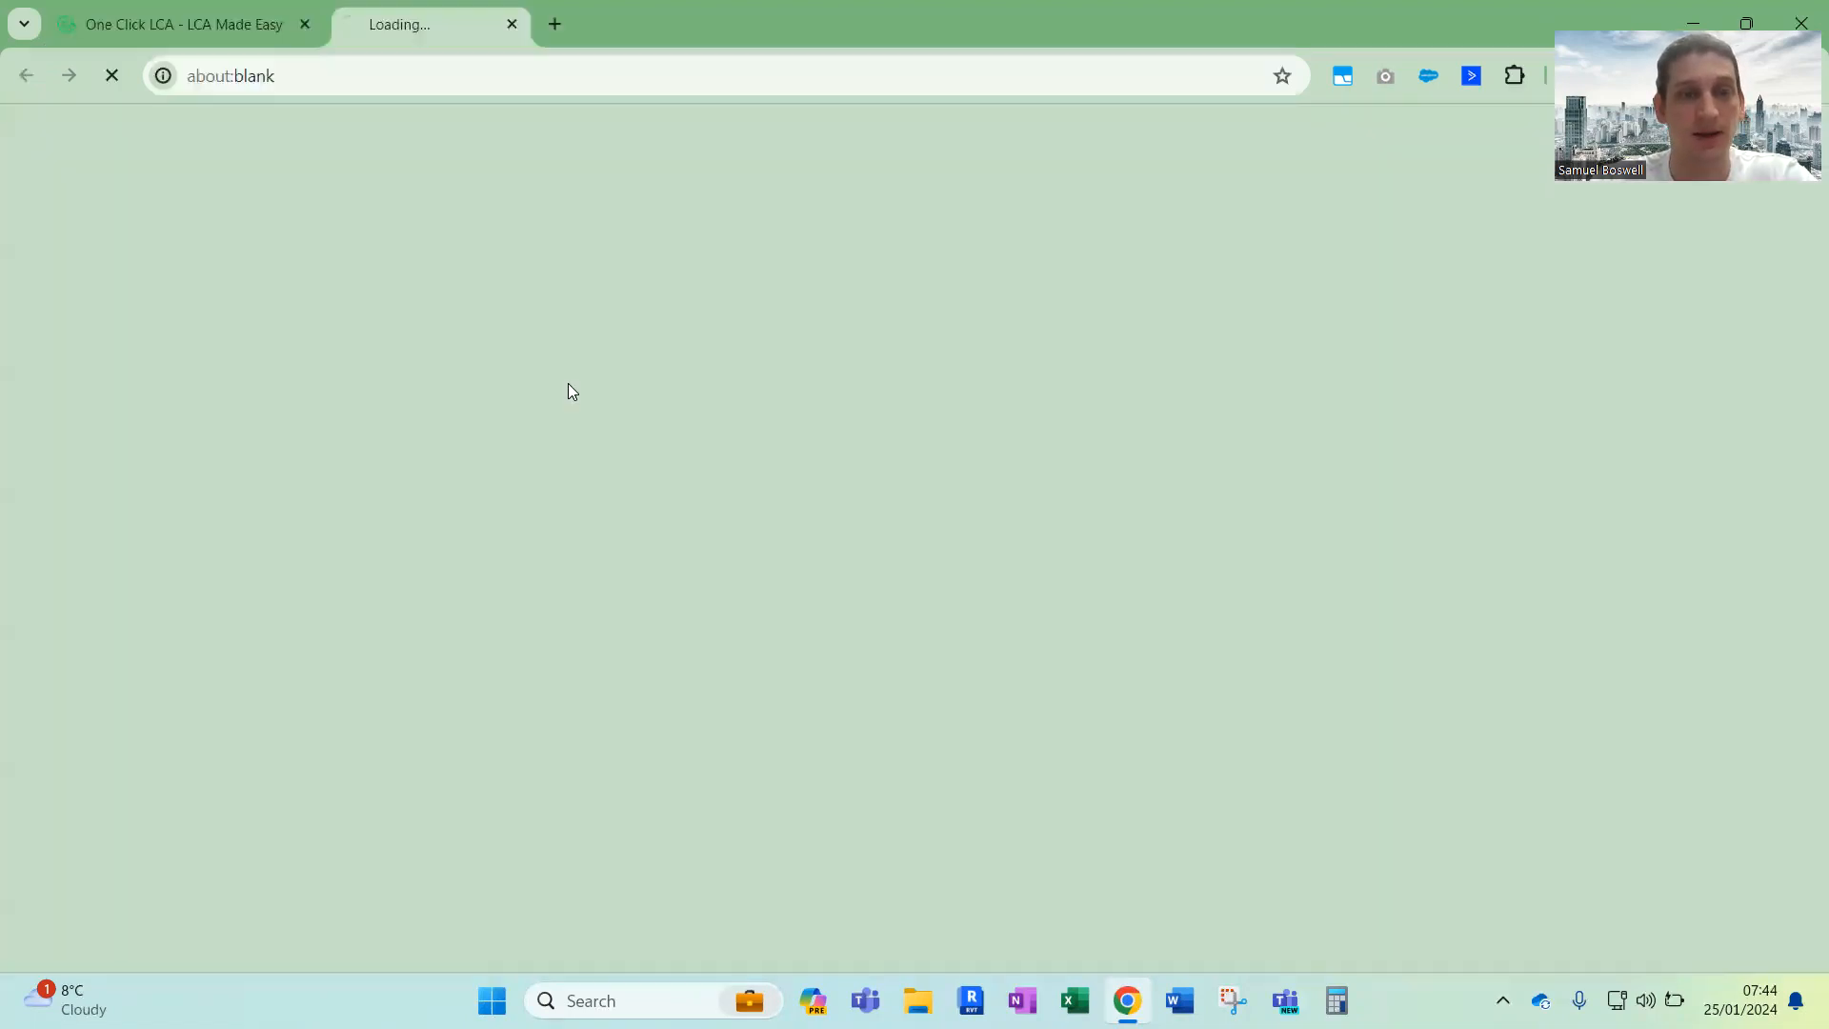
left_click_drag(486, 353, 851, 356)
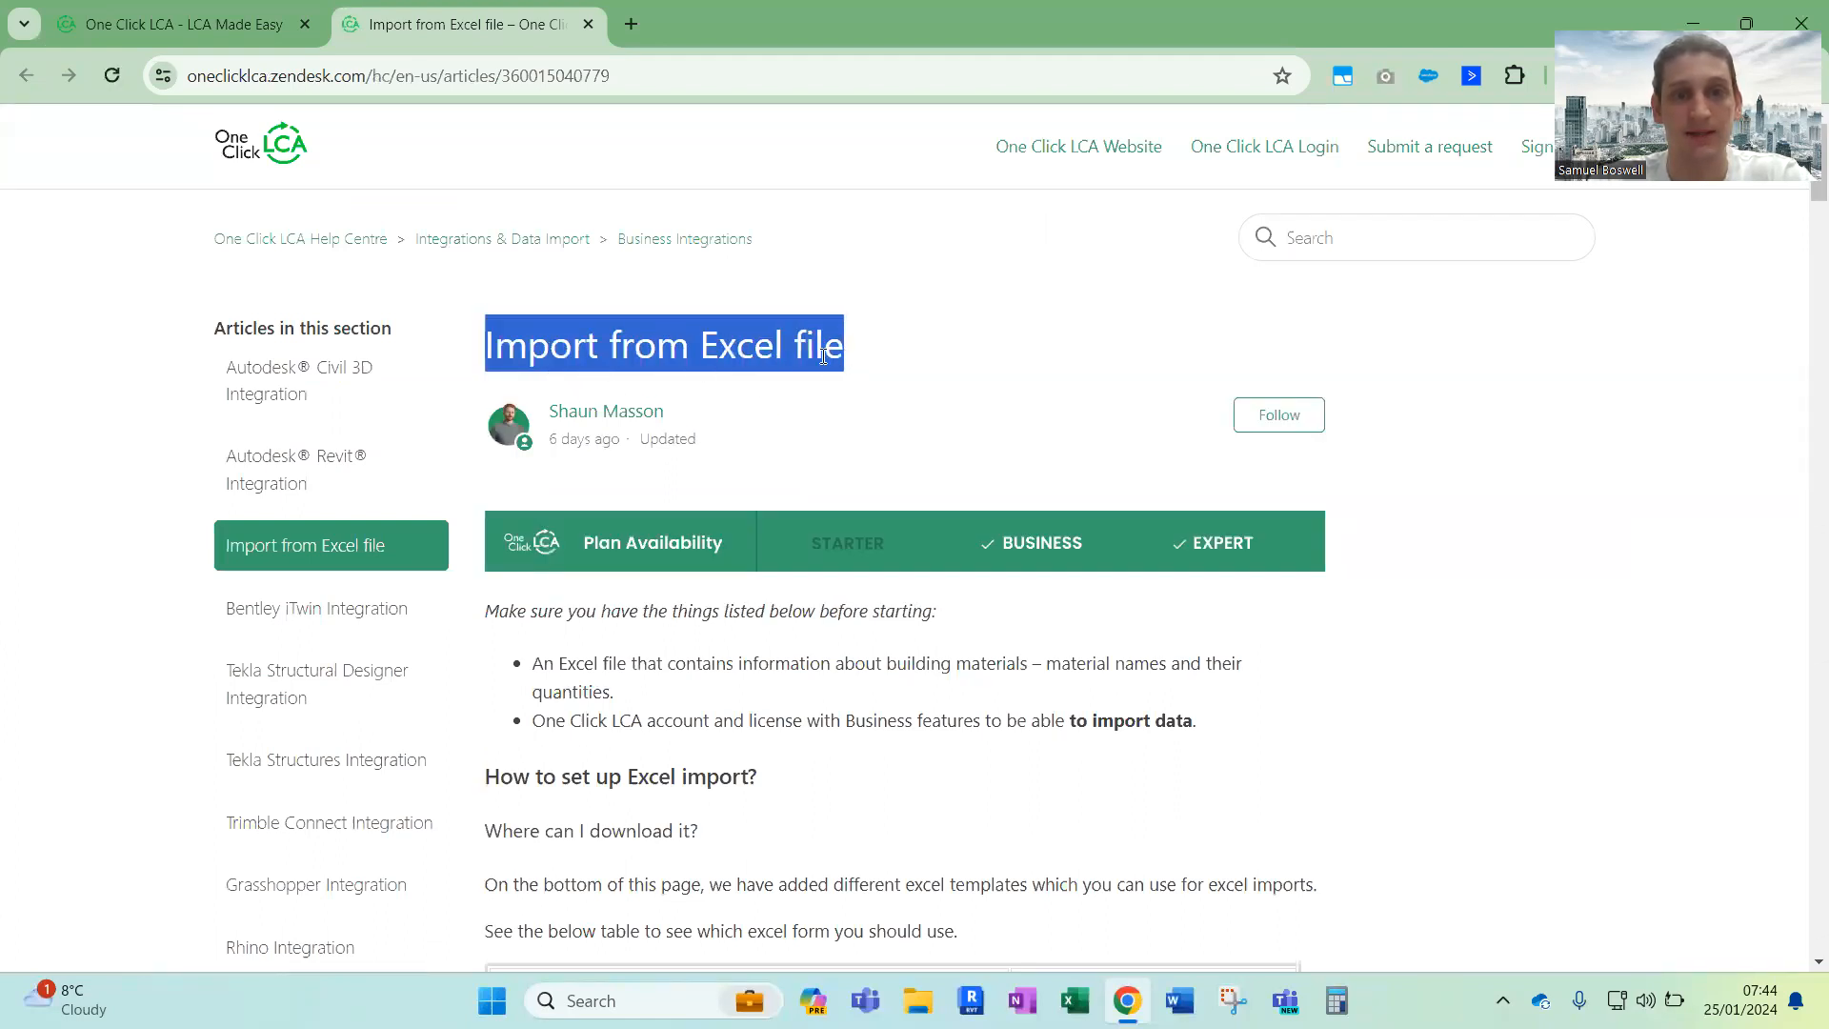
scroll(815, 641, "down", 2)
scroll(814, 641, "down", 2)
left_click_drag(500, 525, 1280, 534)
left_click(1042, 530)
left_click_drag(812, 529, 486, 533)
scroll(486, 533, "down", 20)
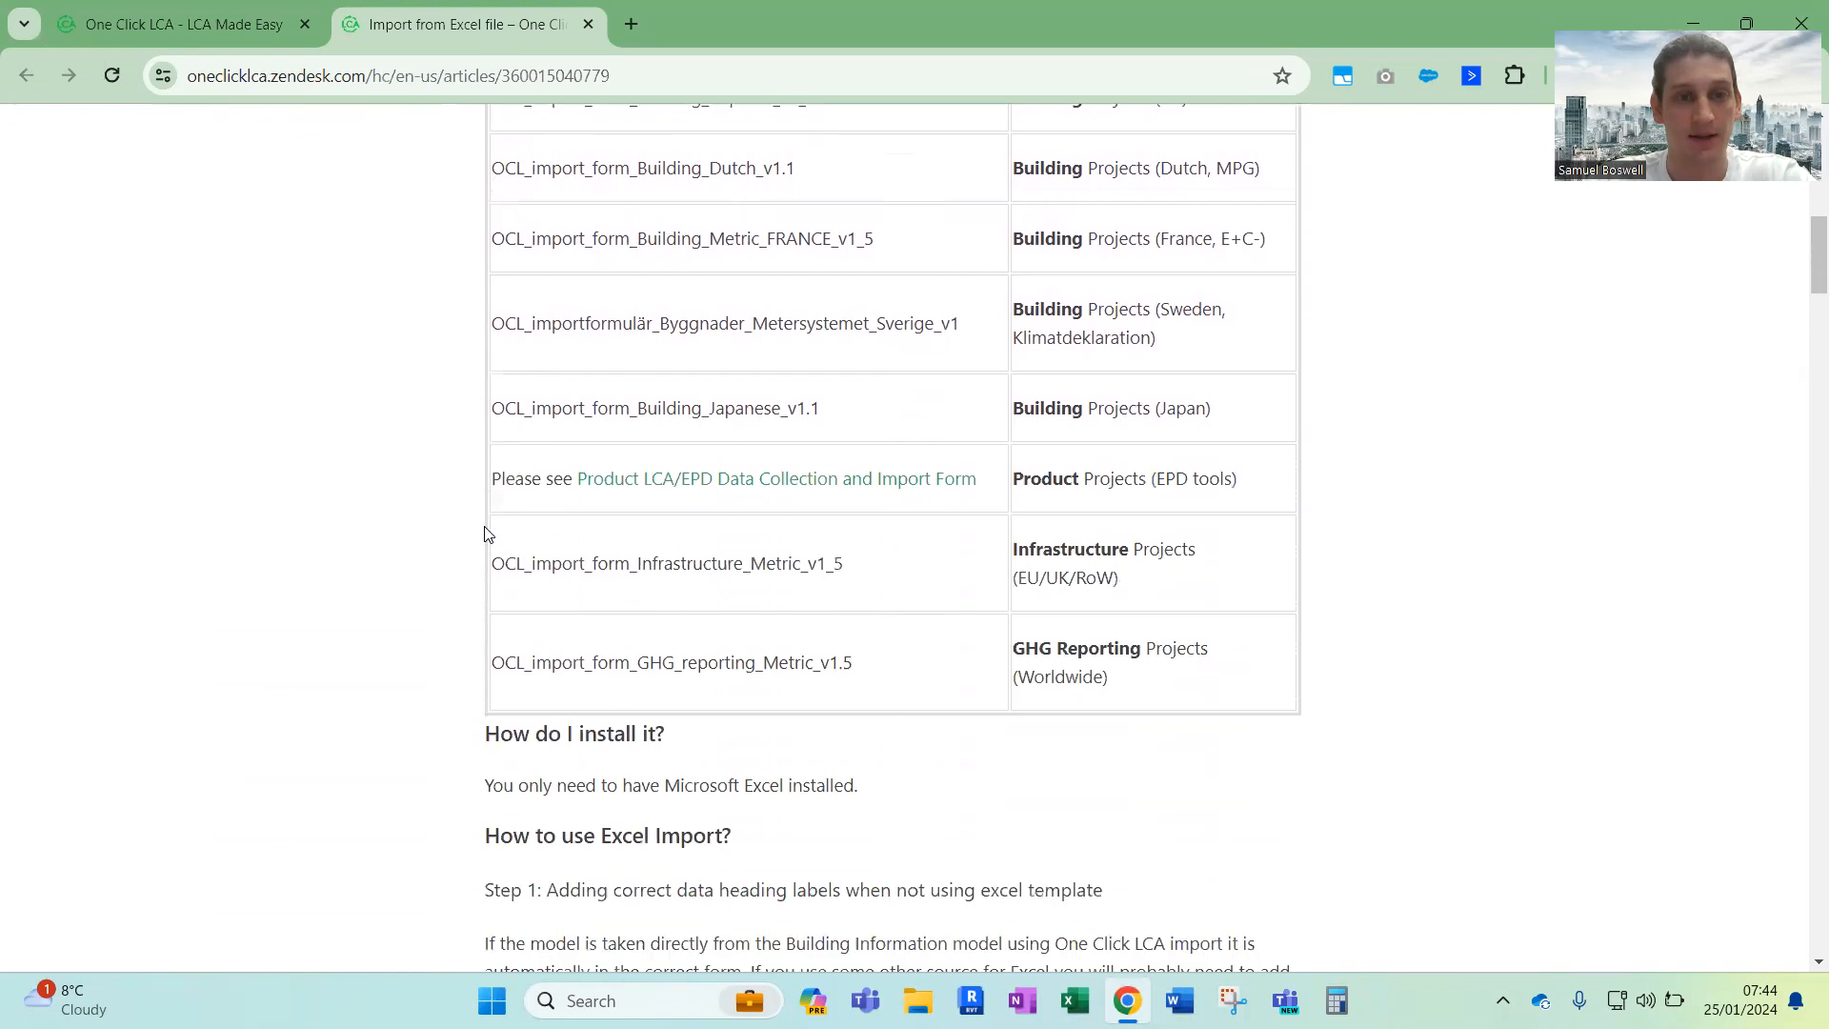
Download OCL_import_form_Building_Metric_v1_11.xlsx from the article's attachments and open it in a maximized Excel window
scroll(486, 533, "down", 7)
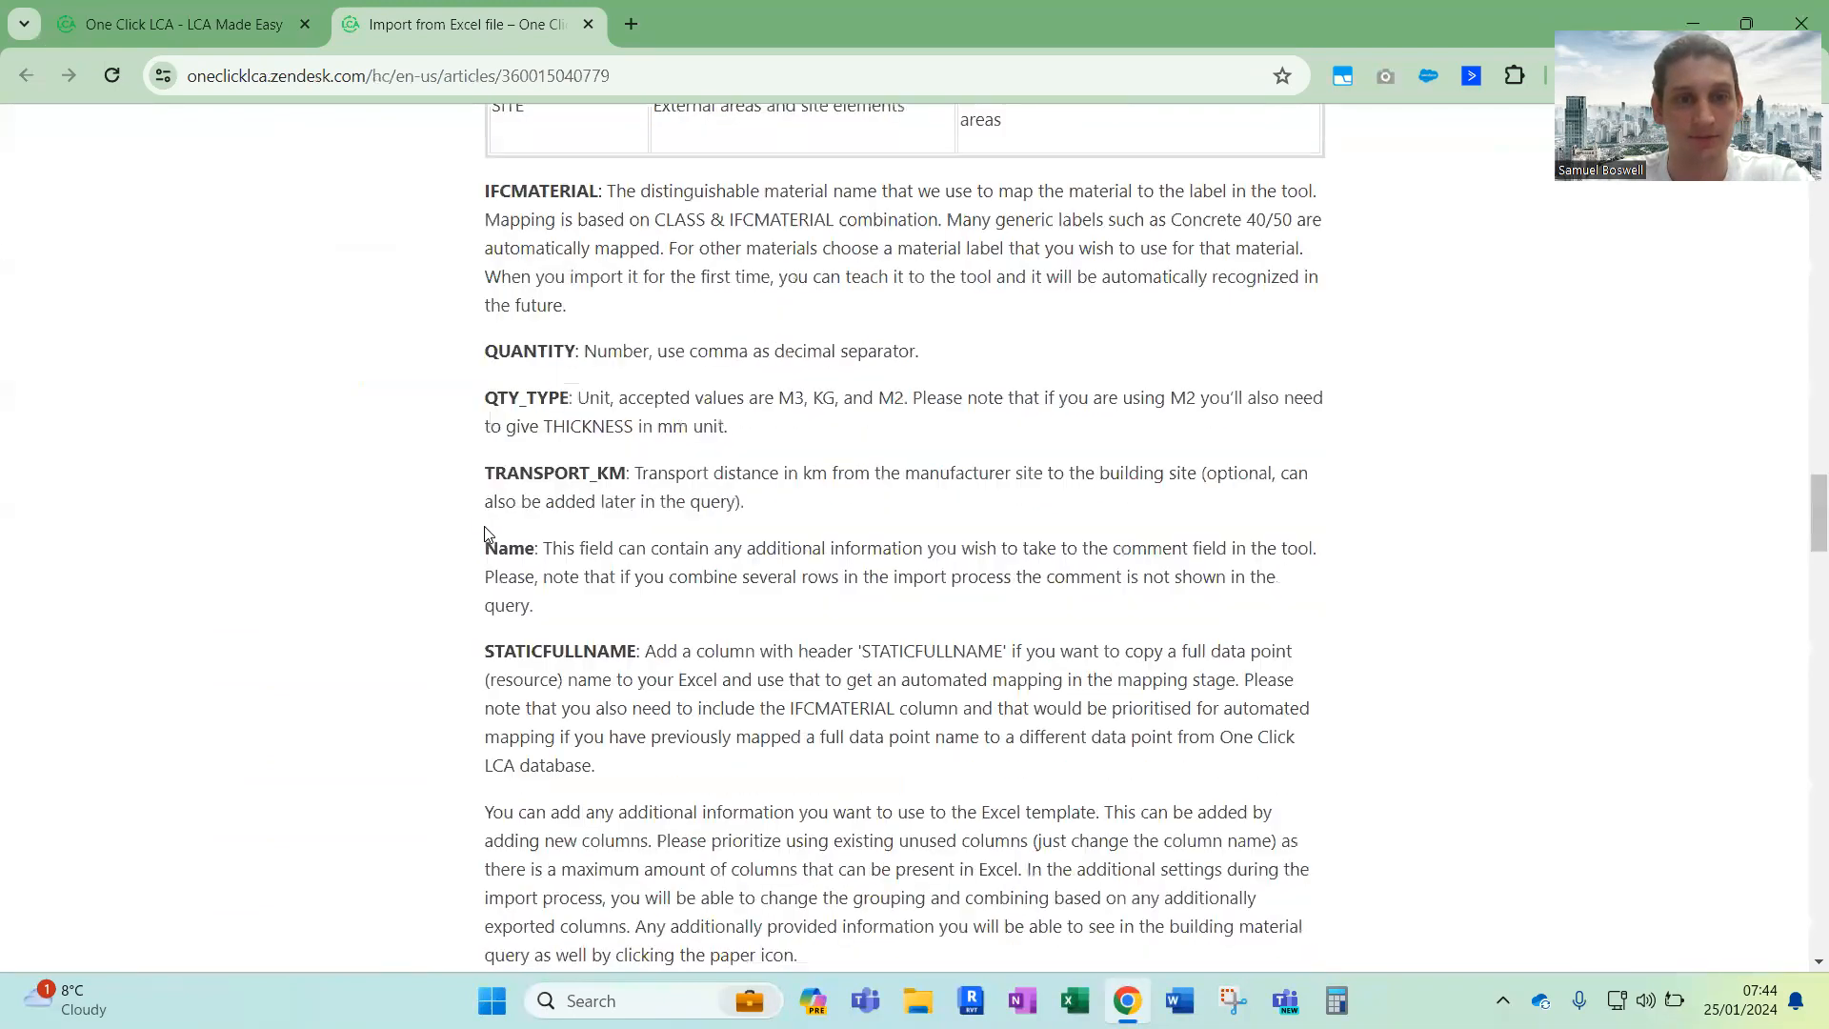
scroll(486, 533, "down", 12)
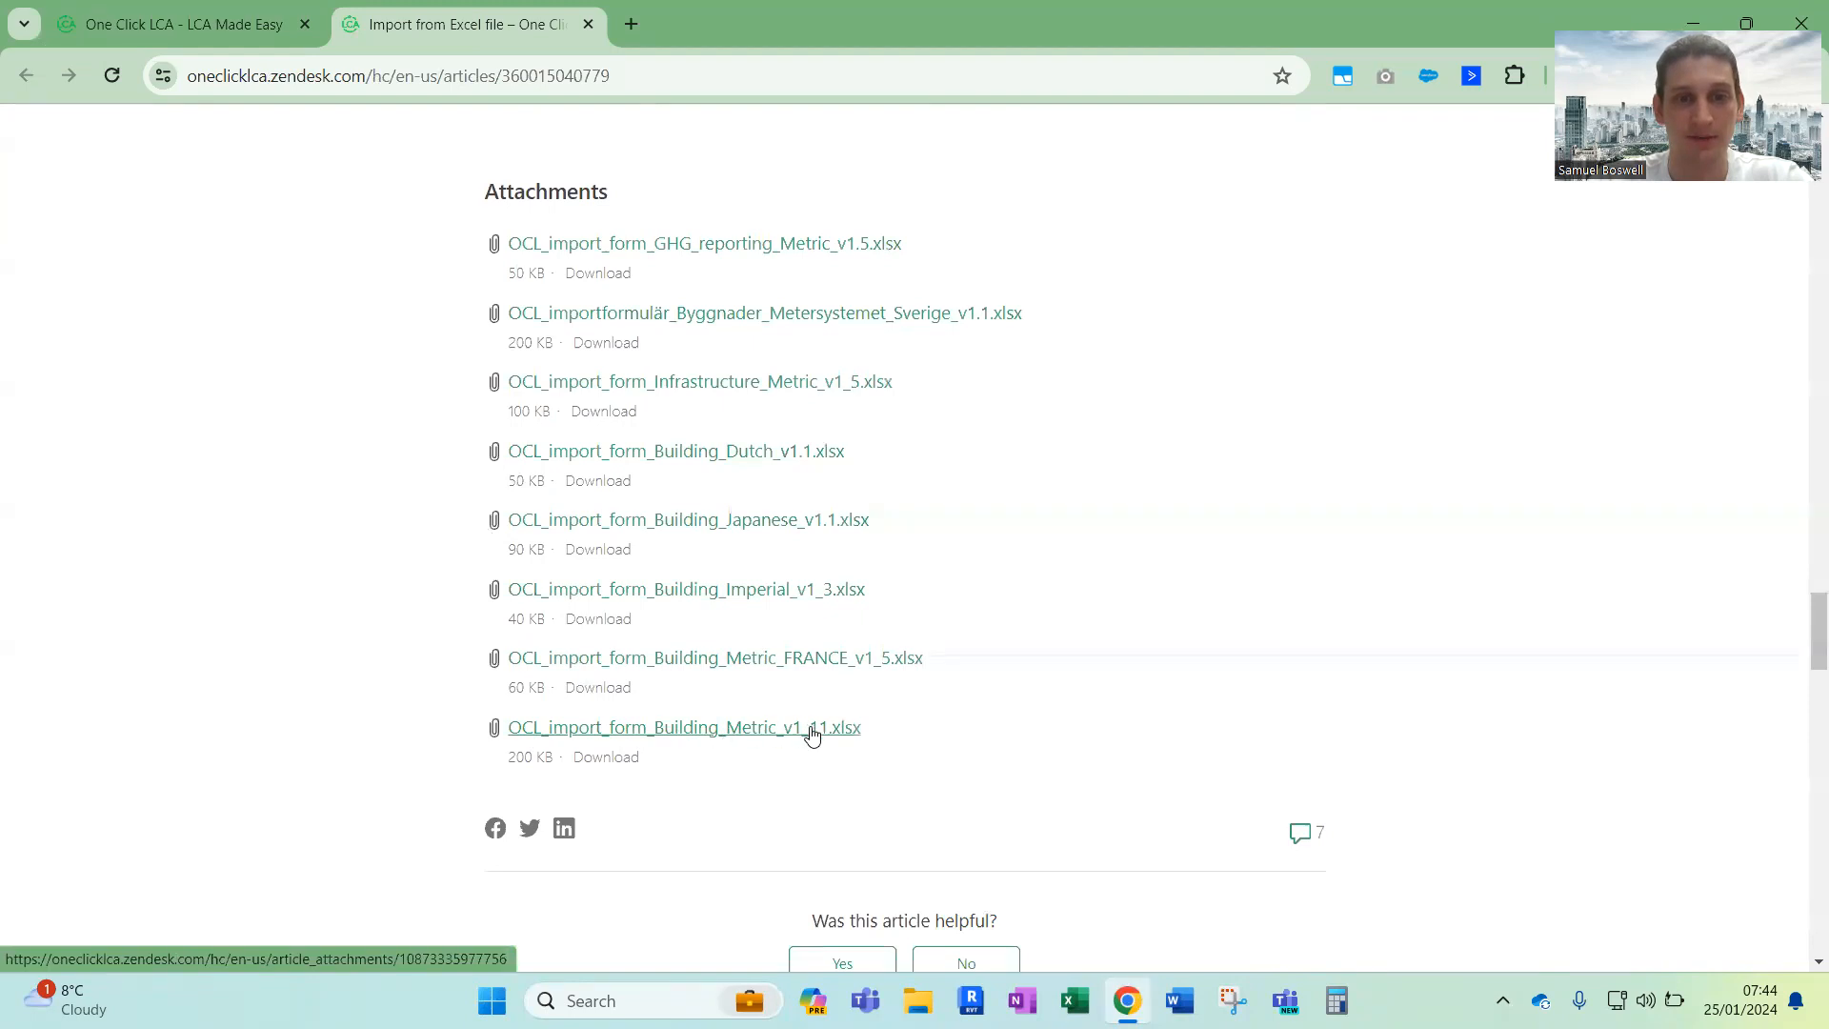
left_click(821, 734)
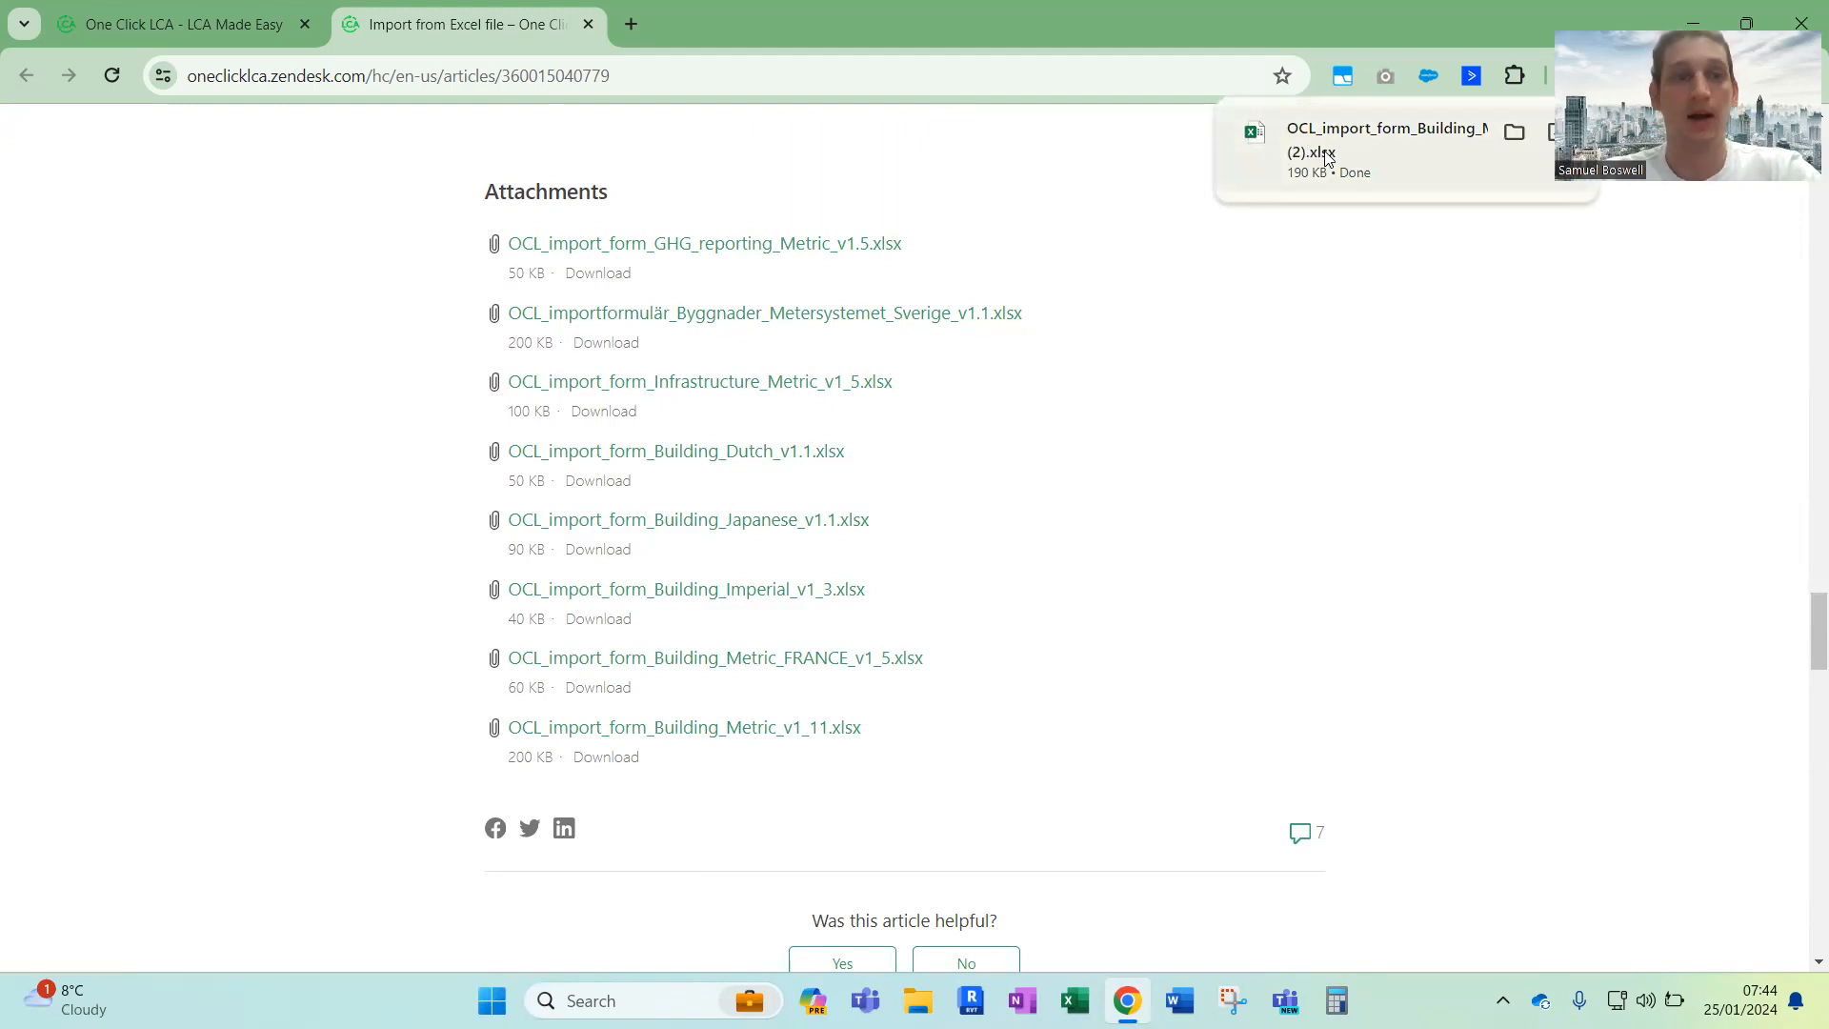
left_click(1326, 157)
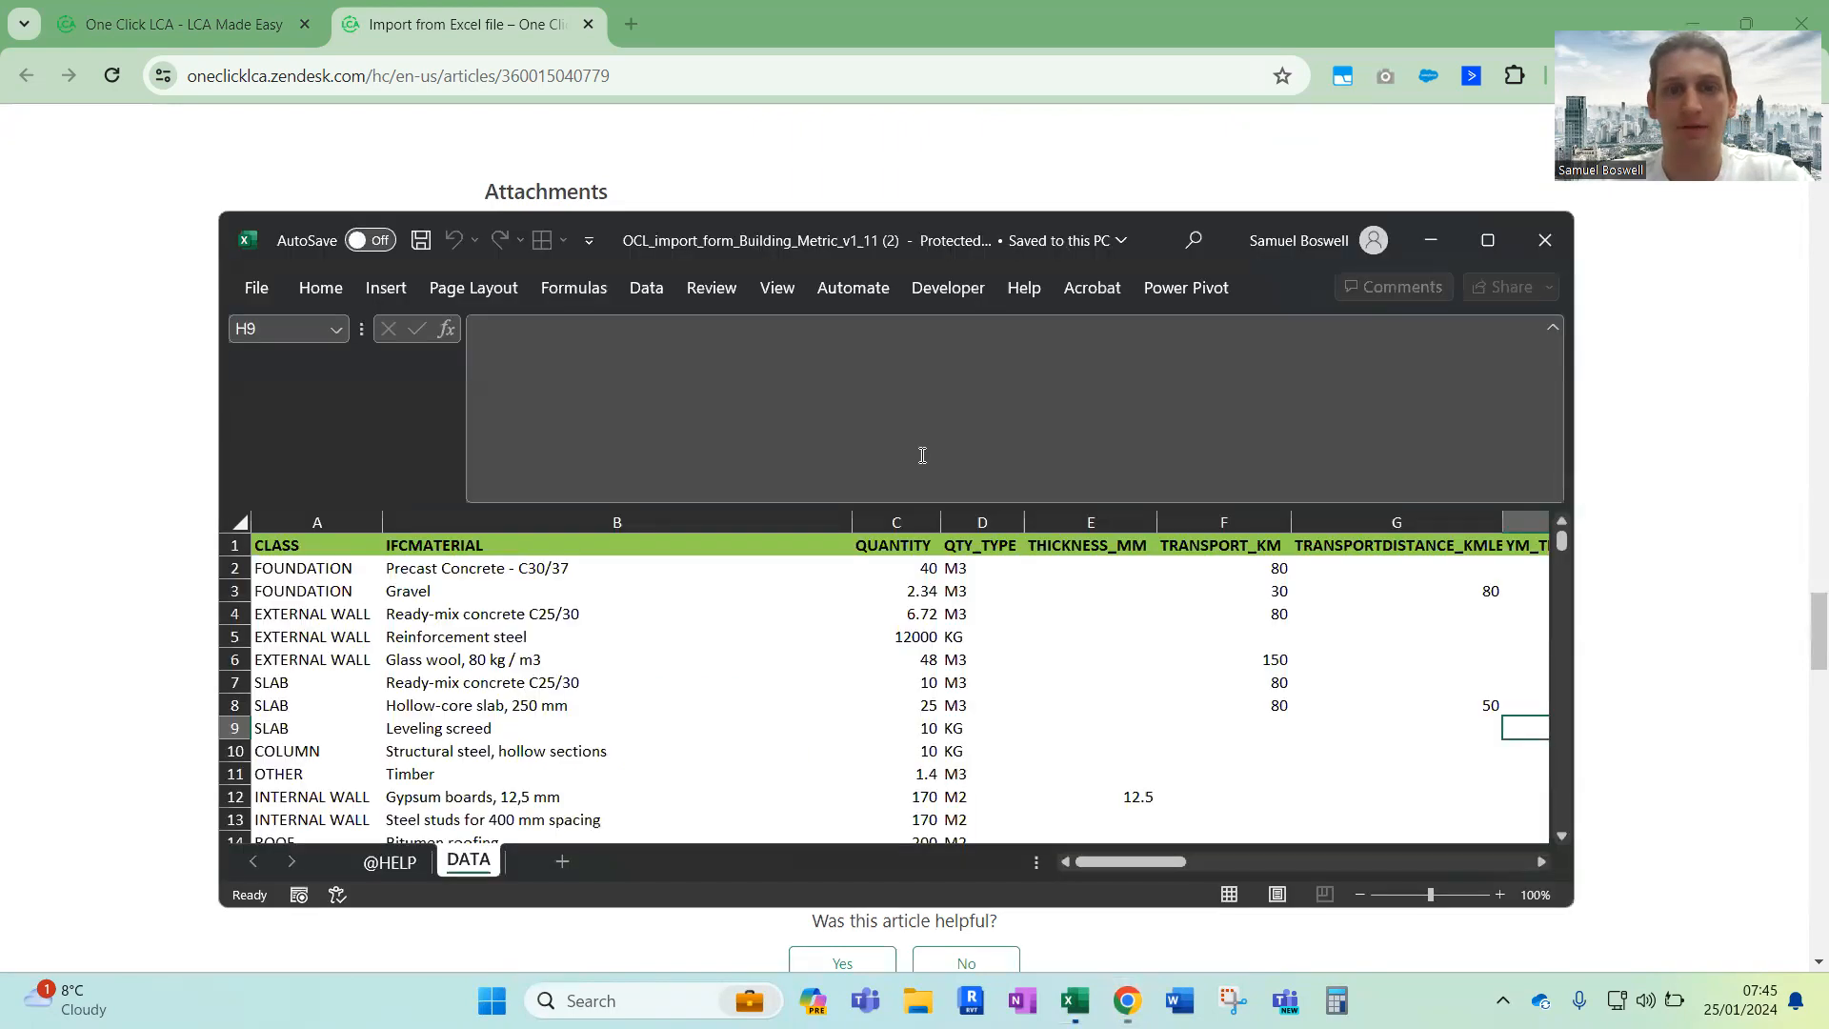
left_click(1489, 247)
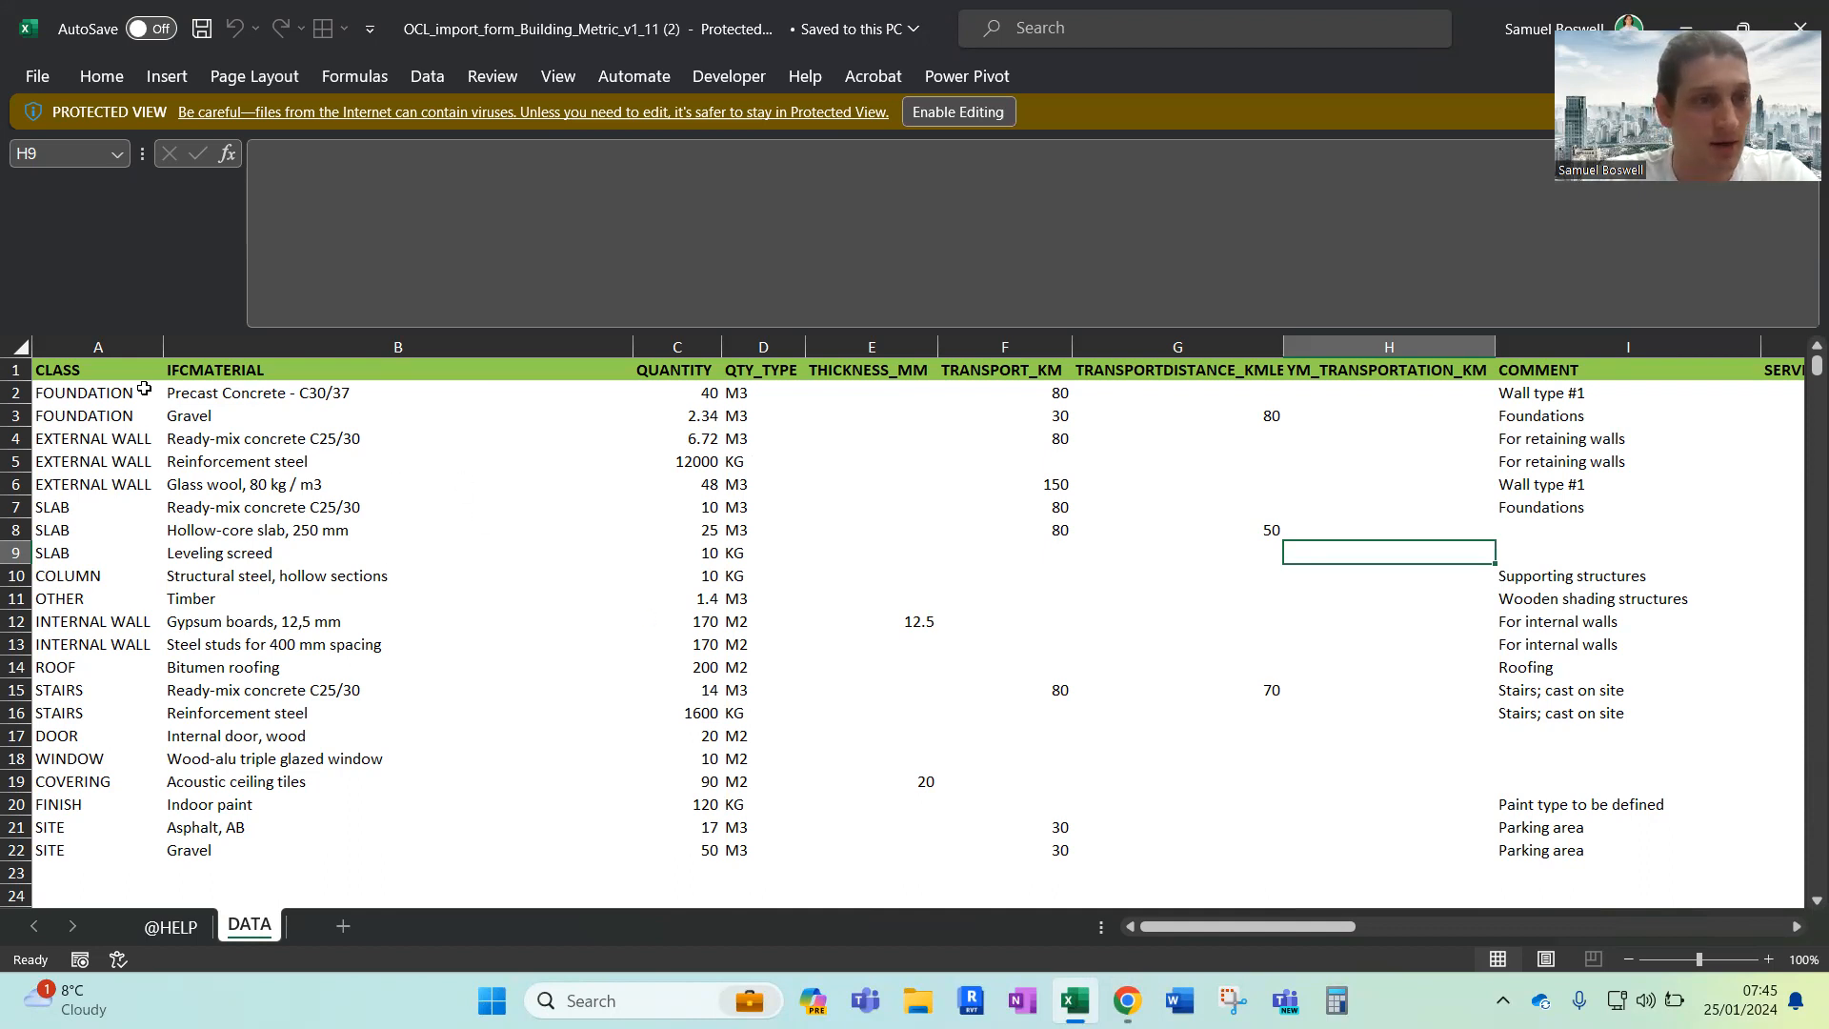
Examine the CLASS, IFCMATERIAL, QUANTITY and QTY_TYPE columns on the template's DATA sheet, glancing at the additional columns
left_click_drag(117, 370, 105, 800)
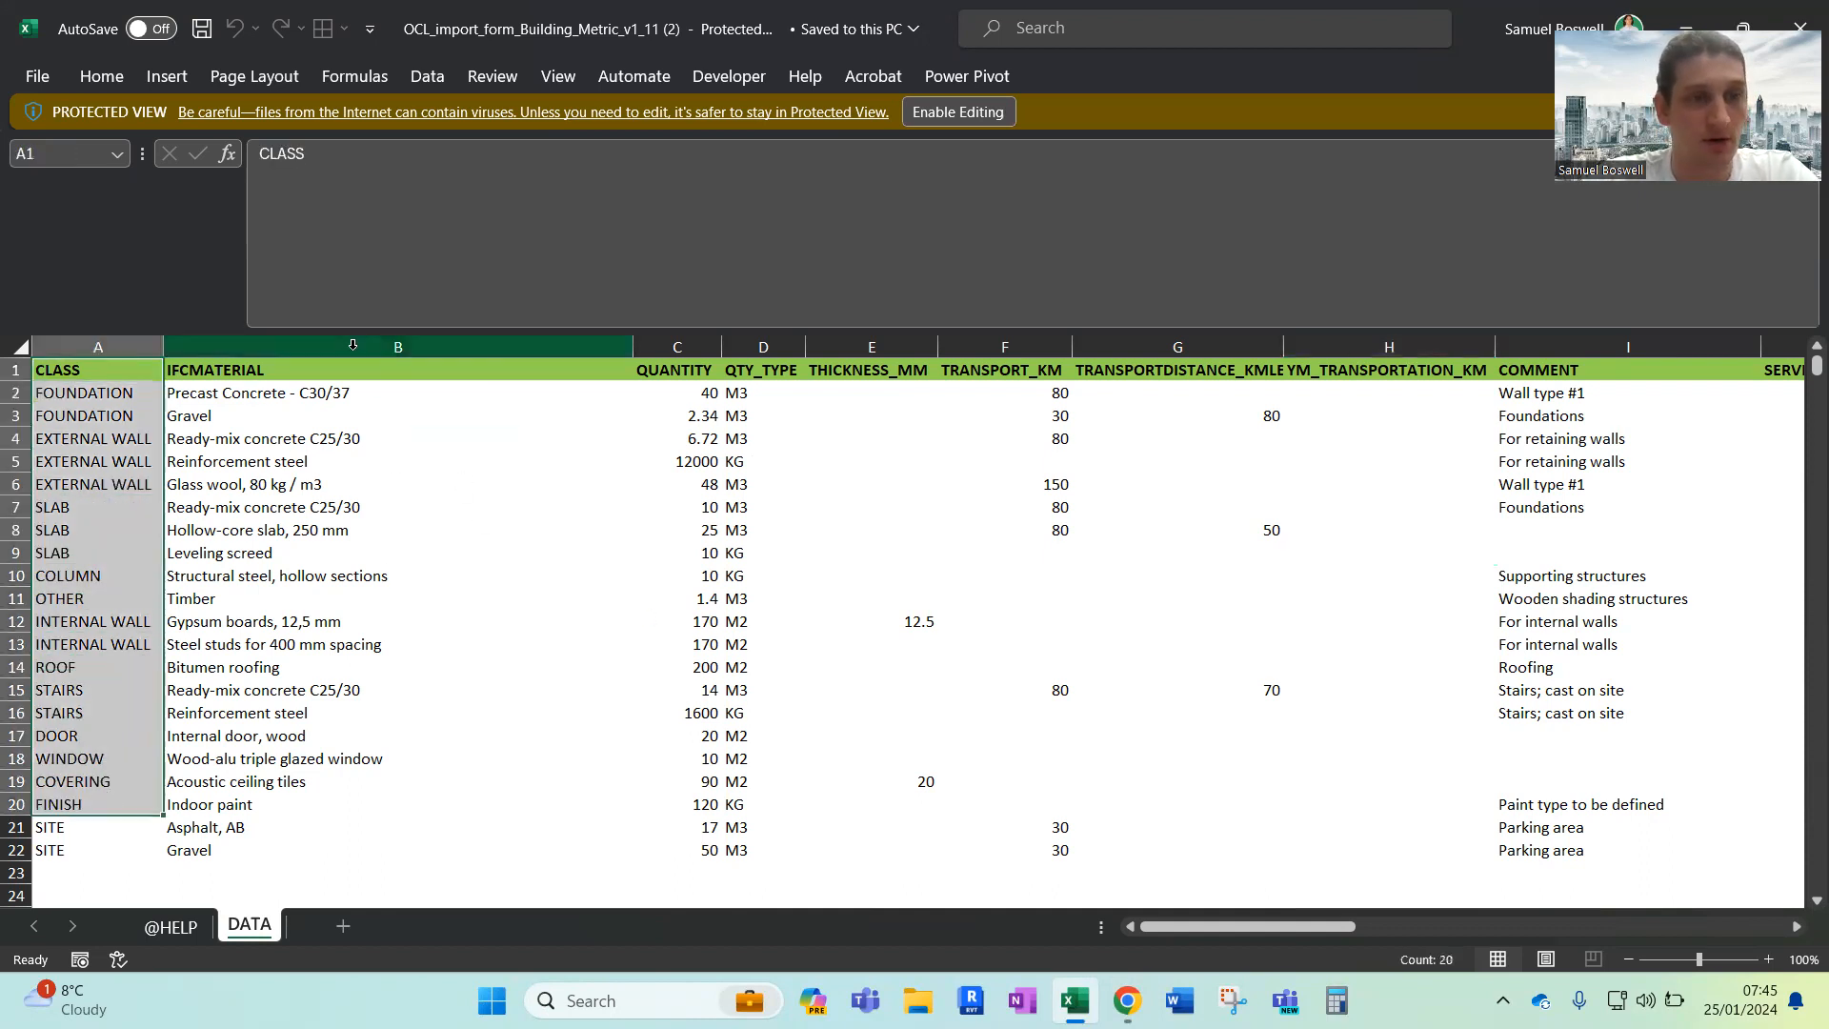
scroll(530, 530, "right", 5)
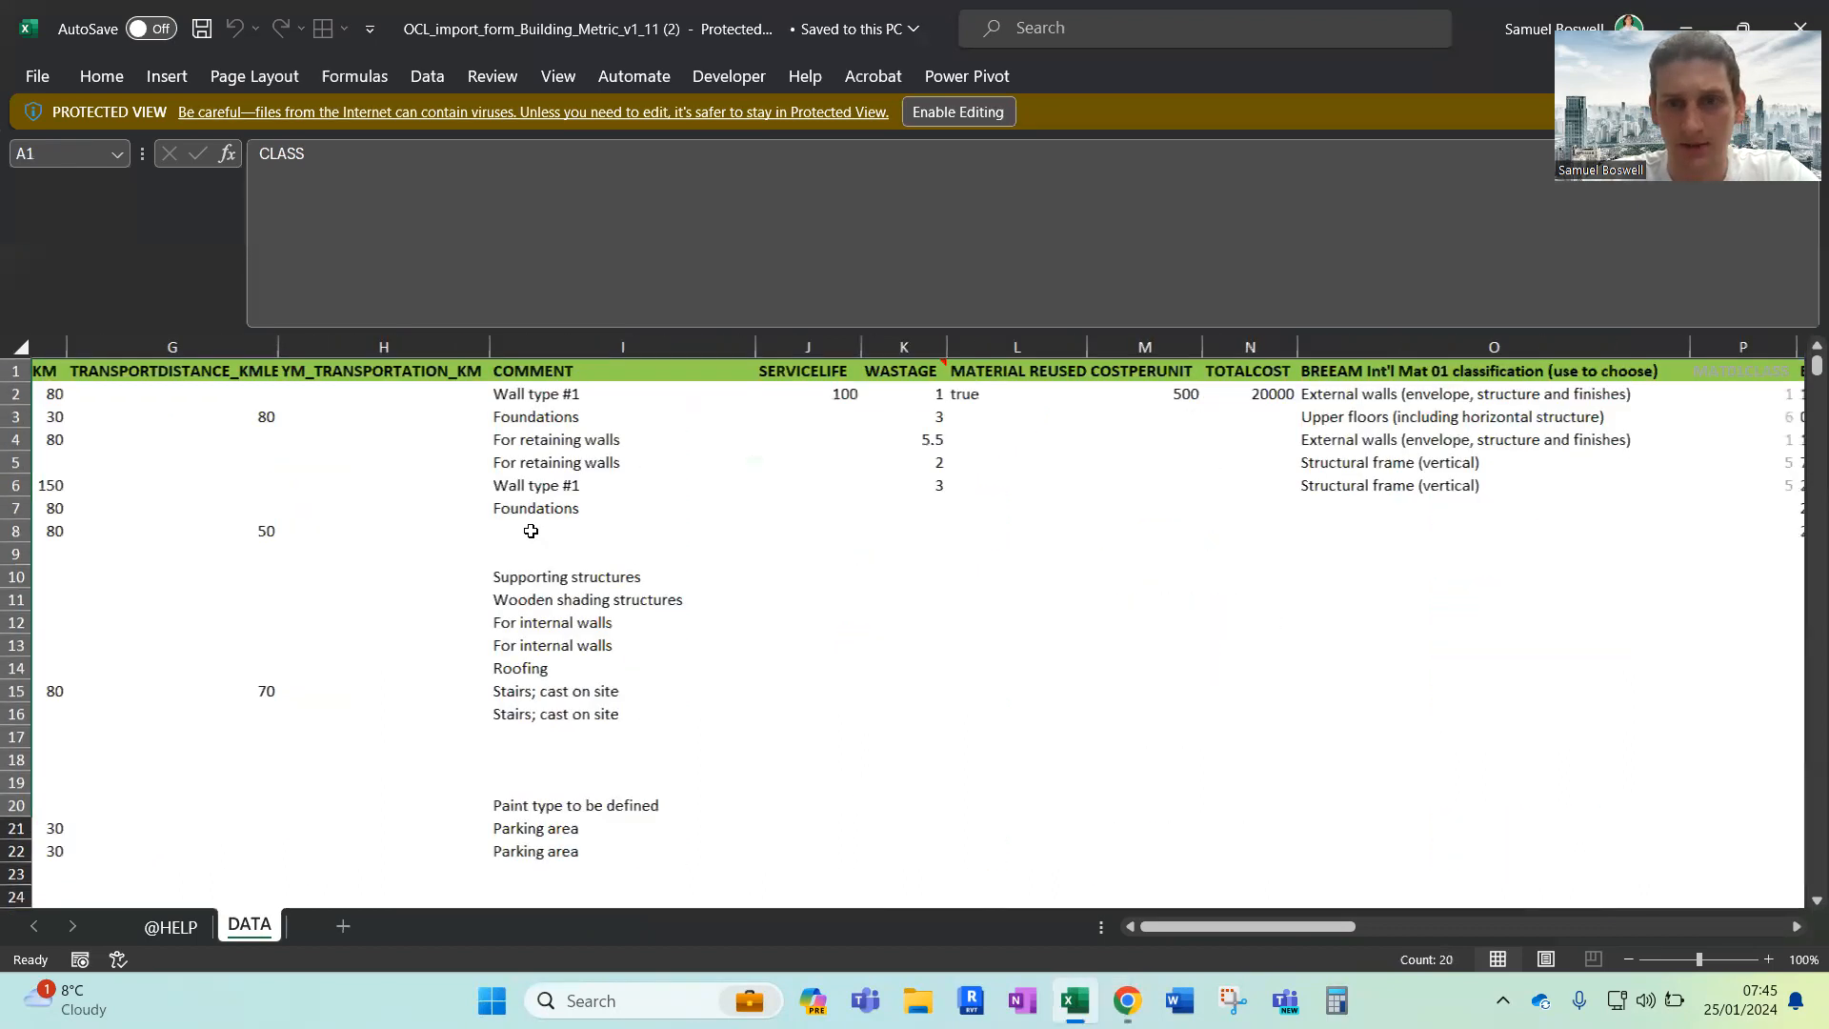
scroll(531, 531, "right", 3)
scroll(530, 531, "left", 6)
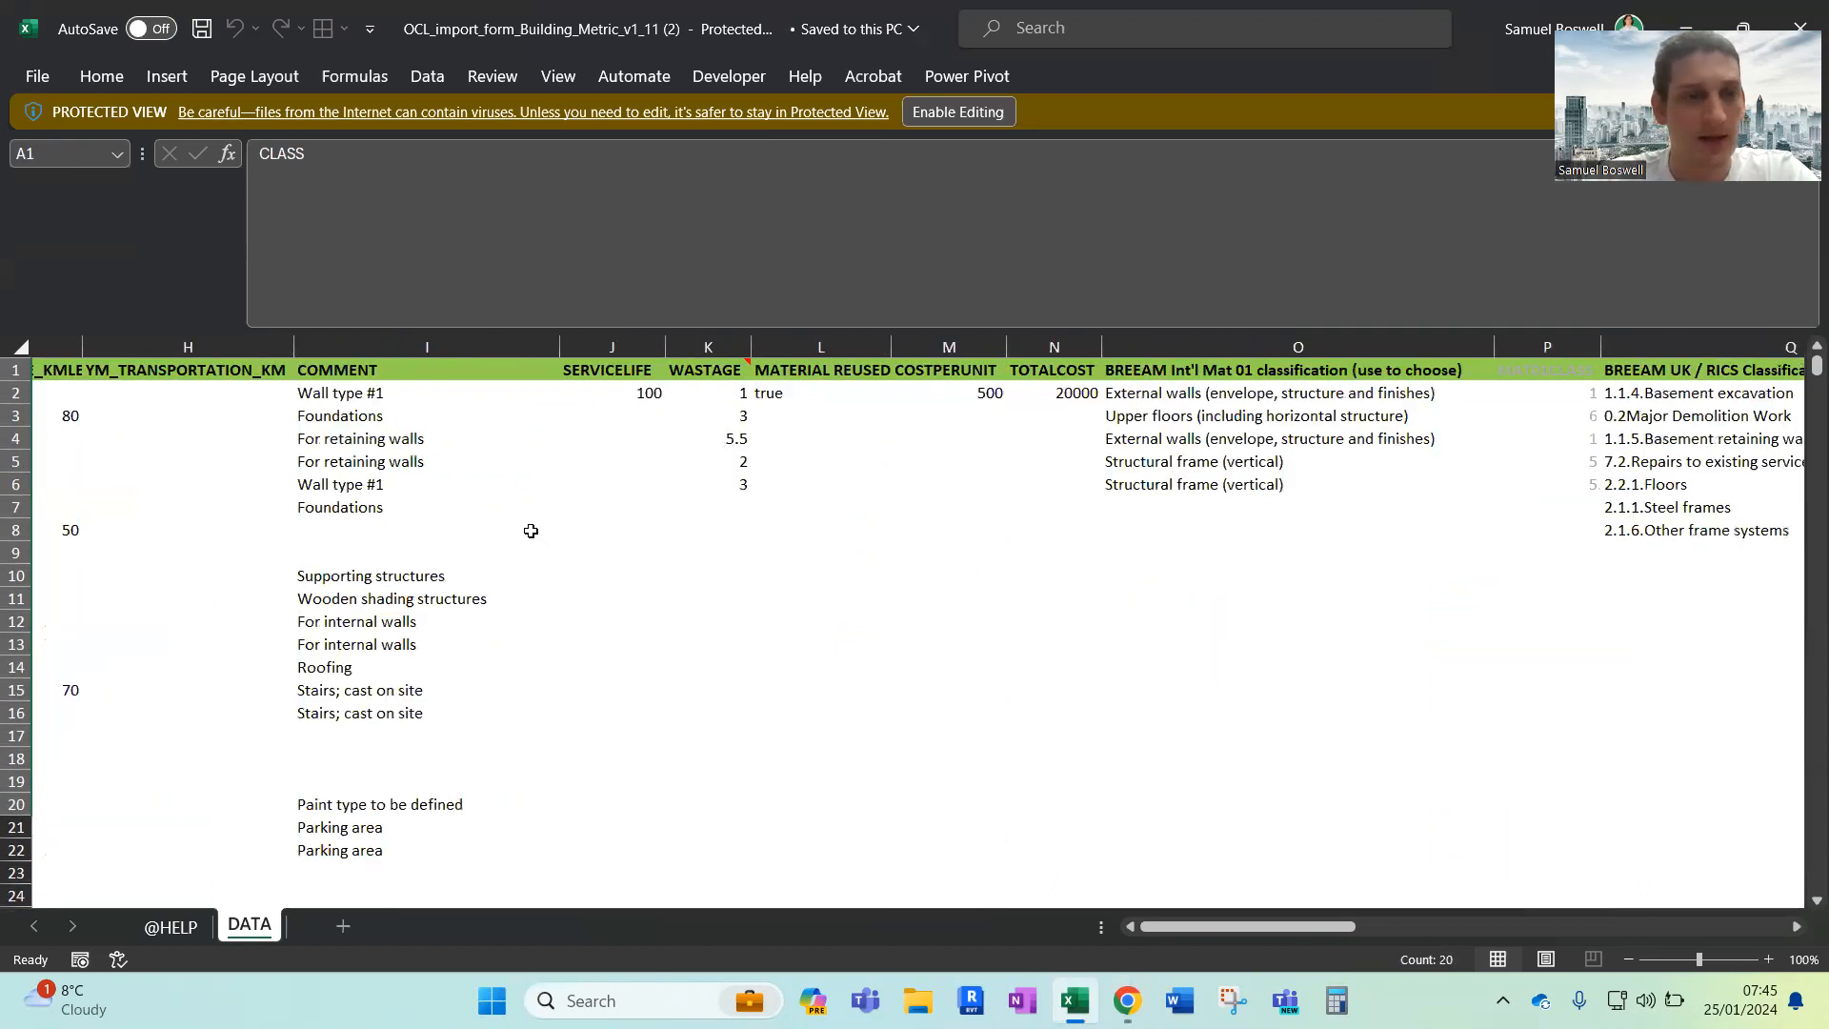
scroll(530, 531, "left", 1)
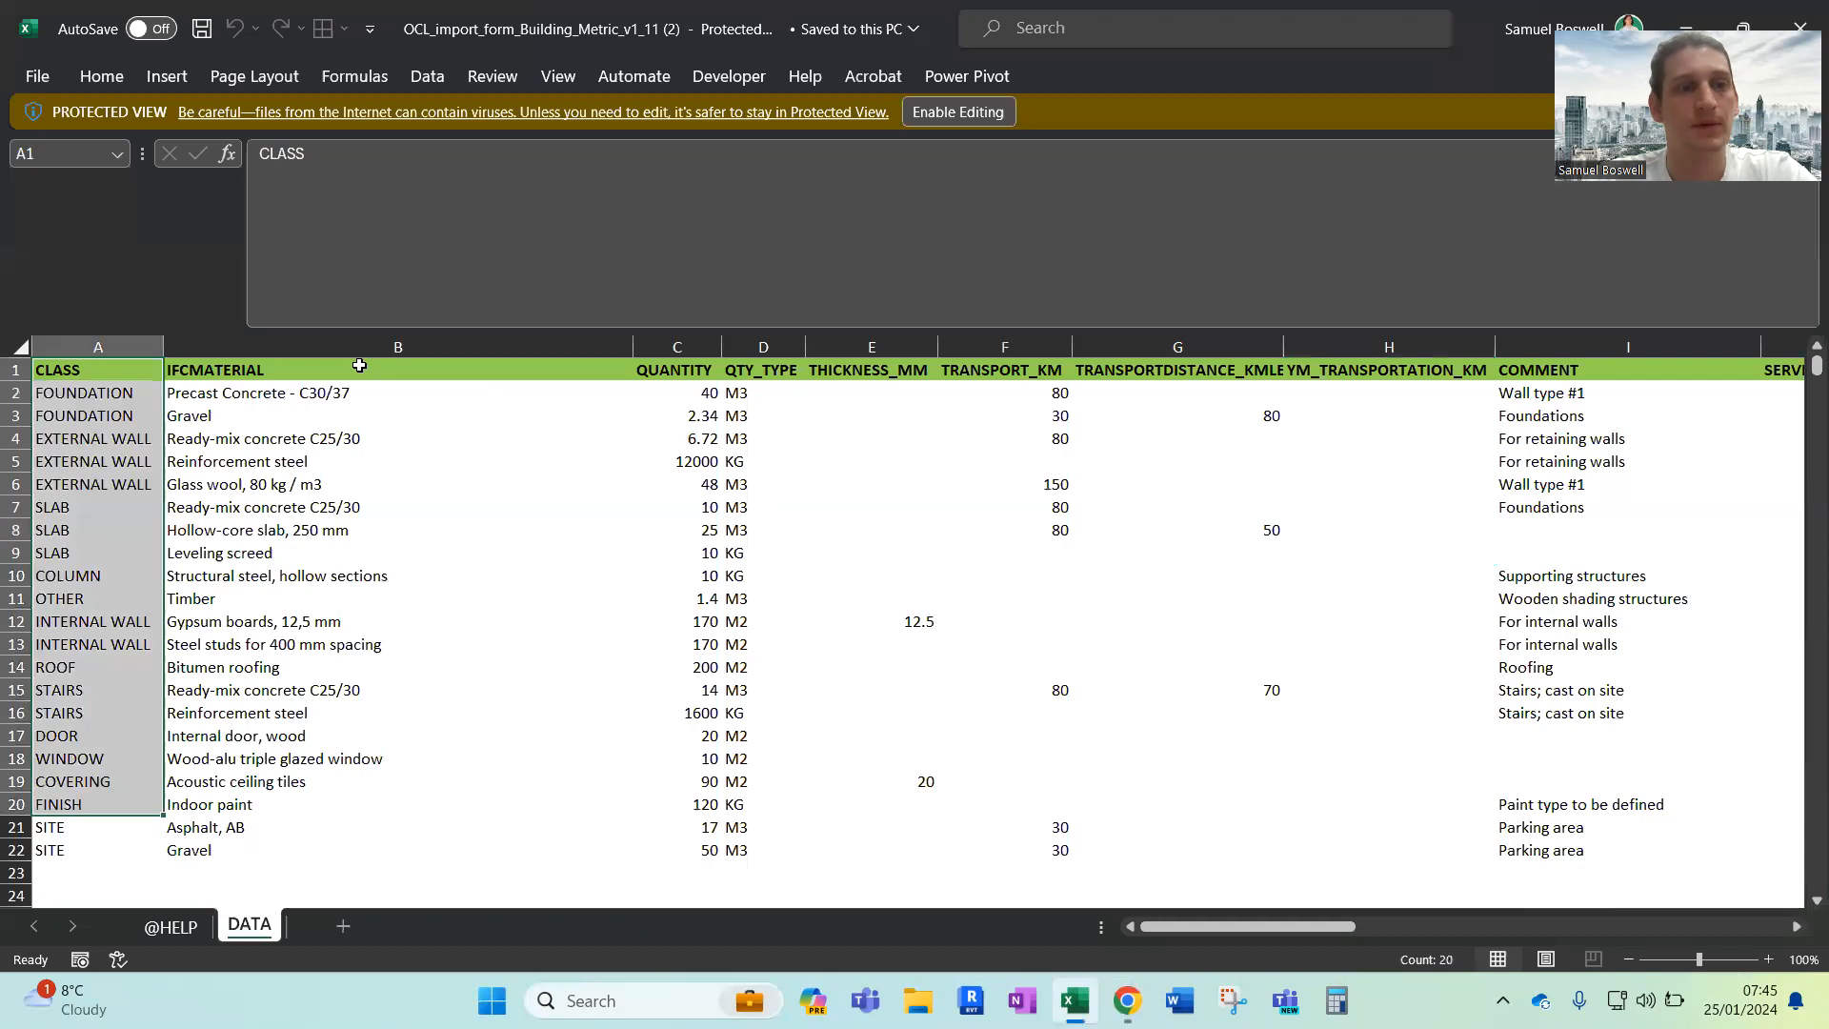
left_click_drag(357, 370, 315, 848)
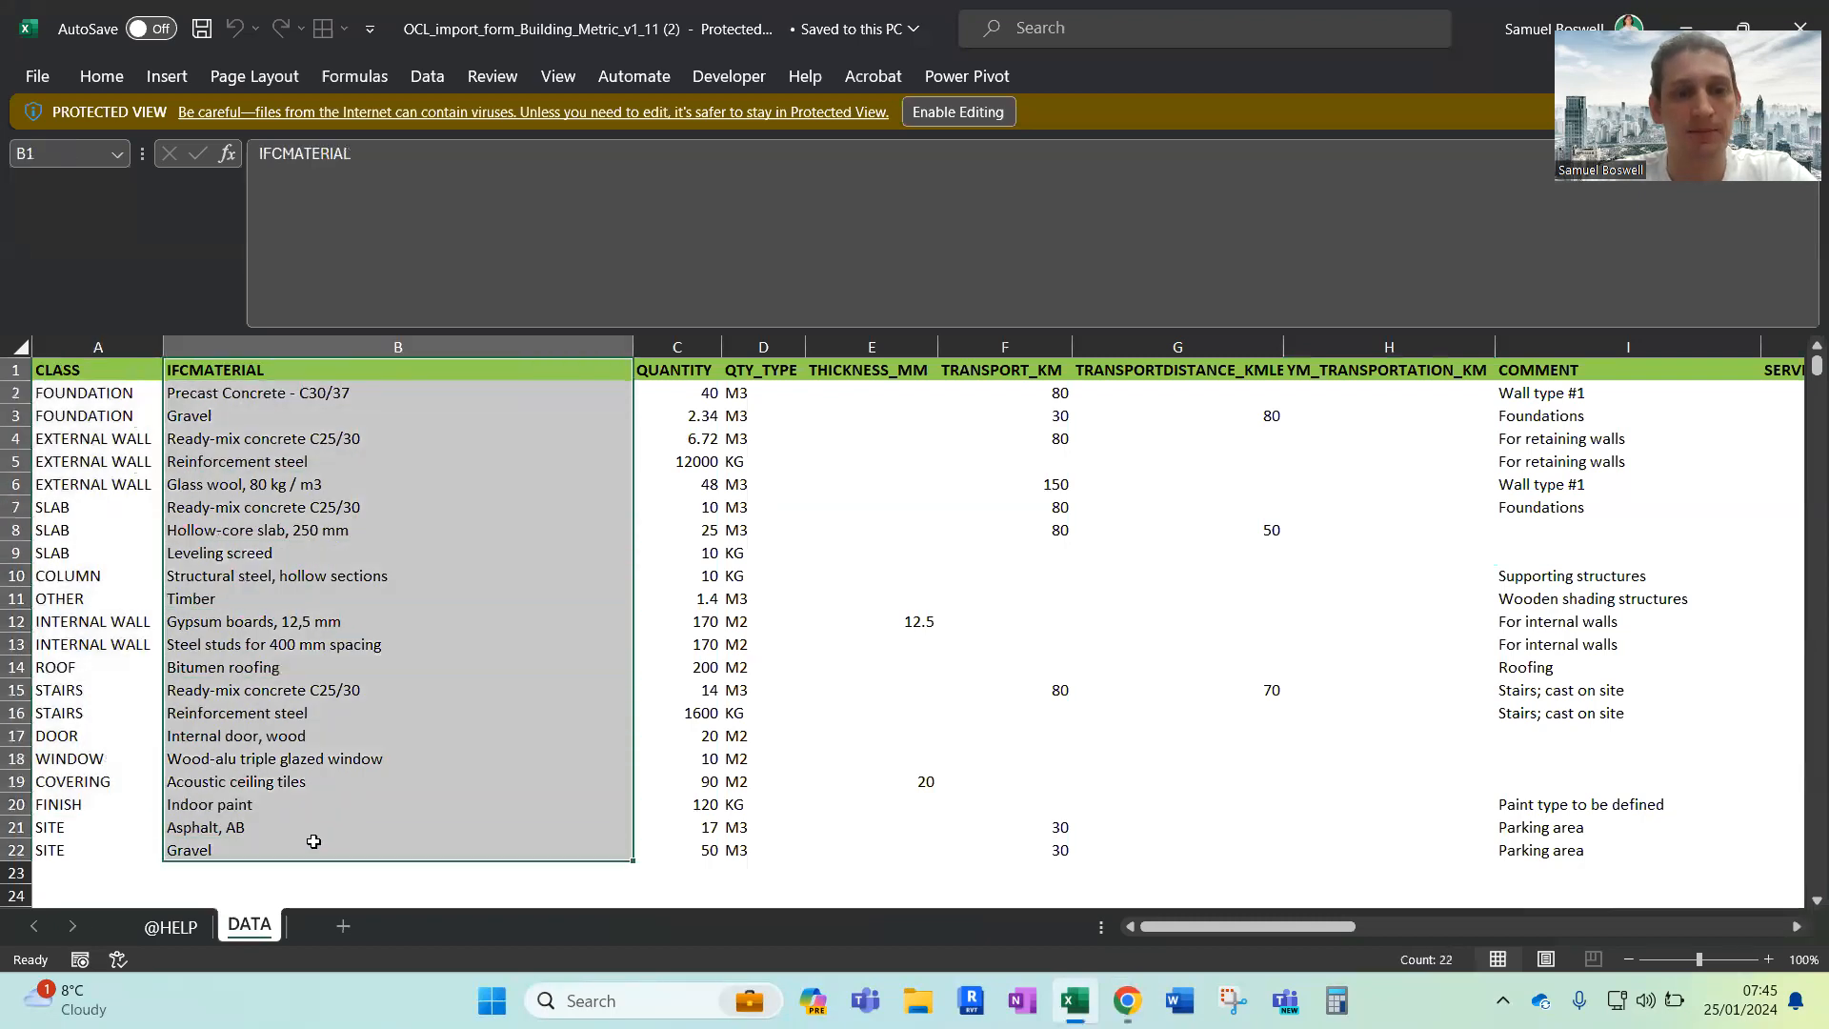
left_click_drag(685, 370, 651, 760)
left_click(760, 370)
left_click_drag(759, 384, 762, 804)
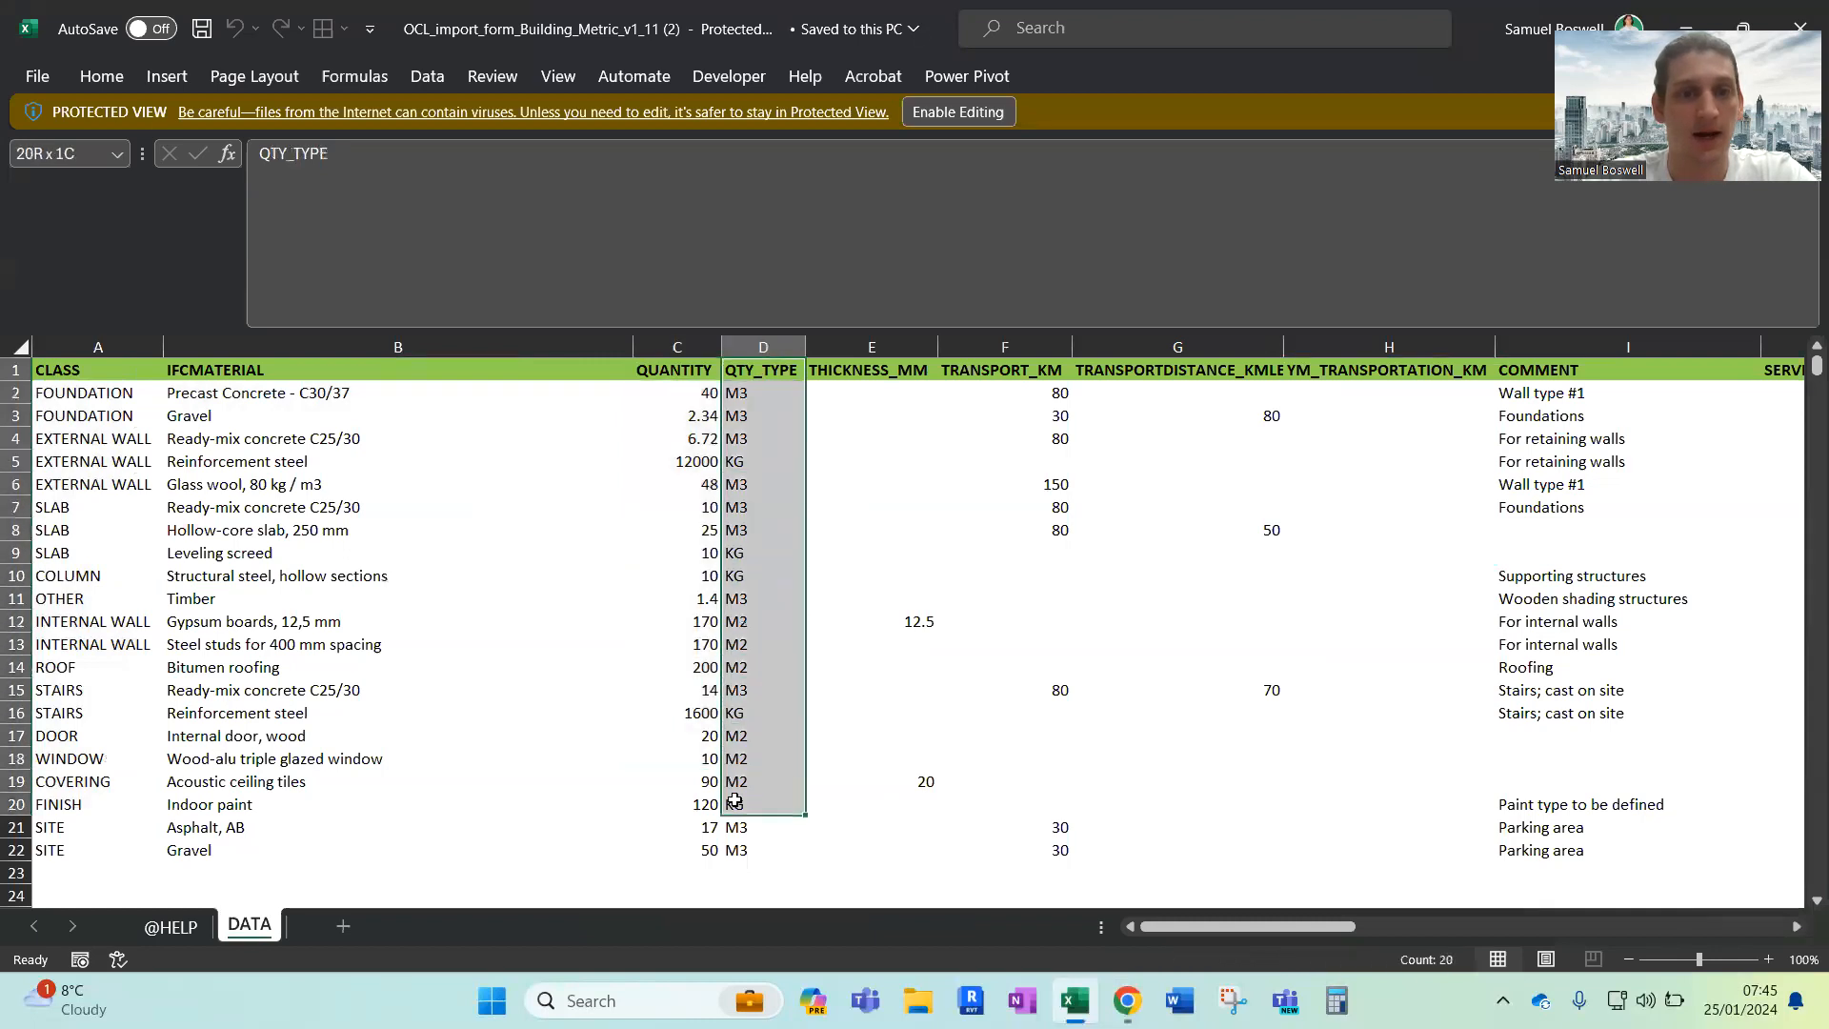
Review the class entries against the material names, quantities and units in rows 2 to 22
left_click_drag(92, 370, 104, 850)
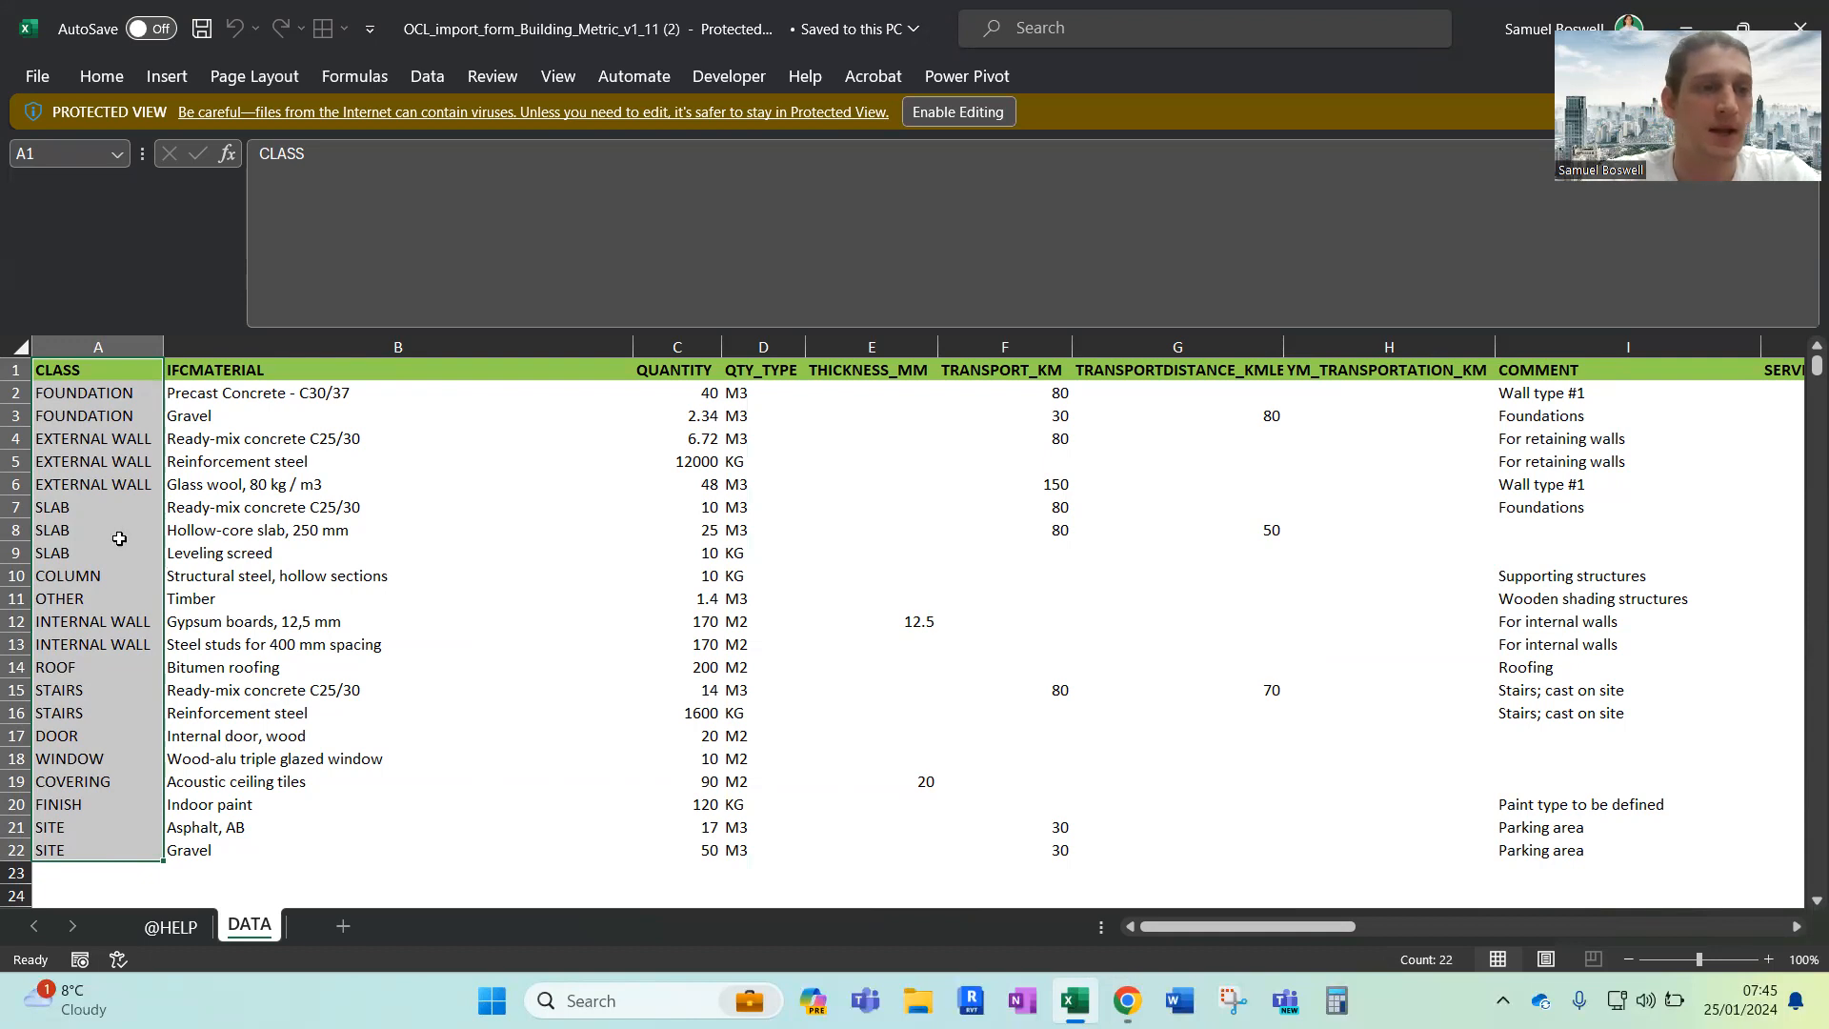
left_click(121, 440)
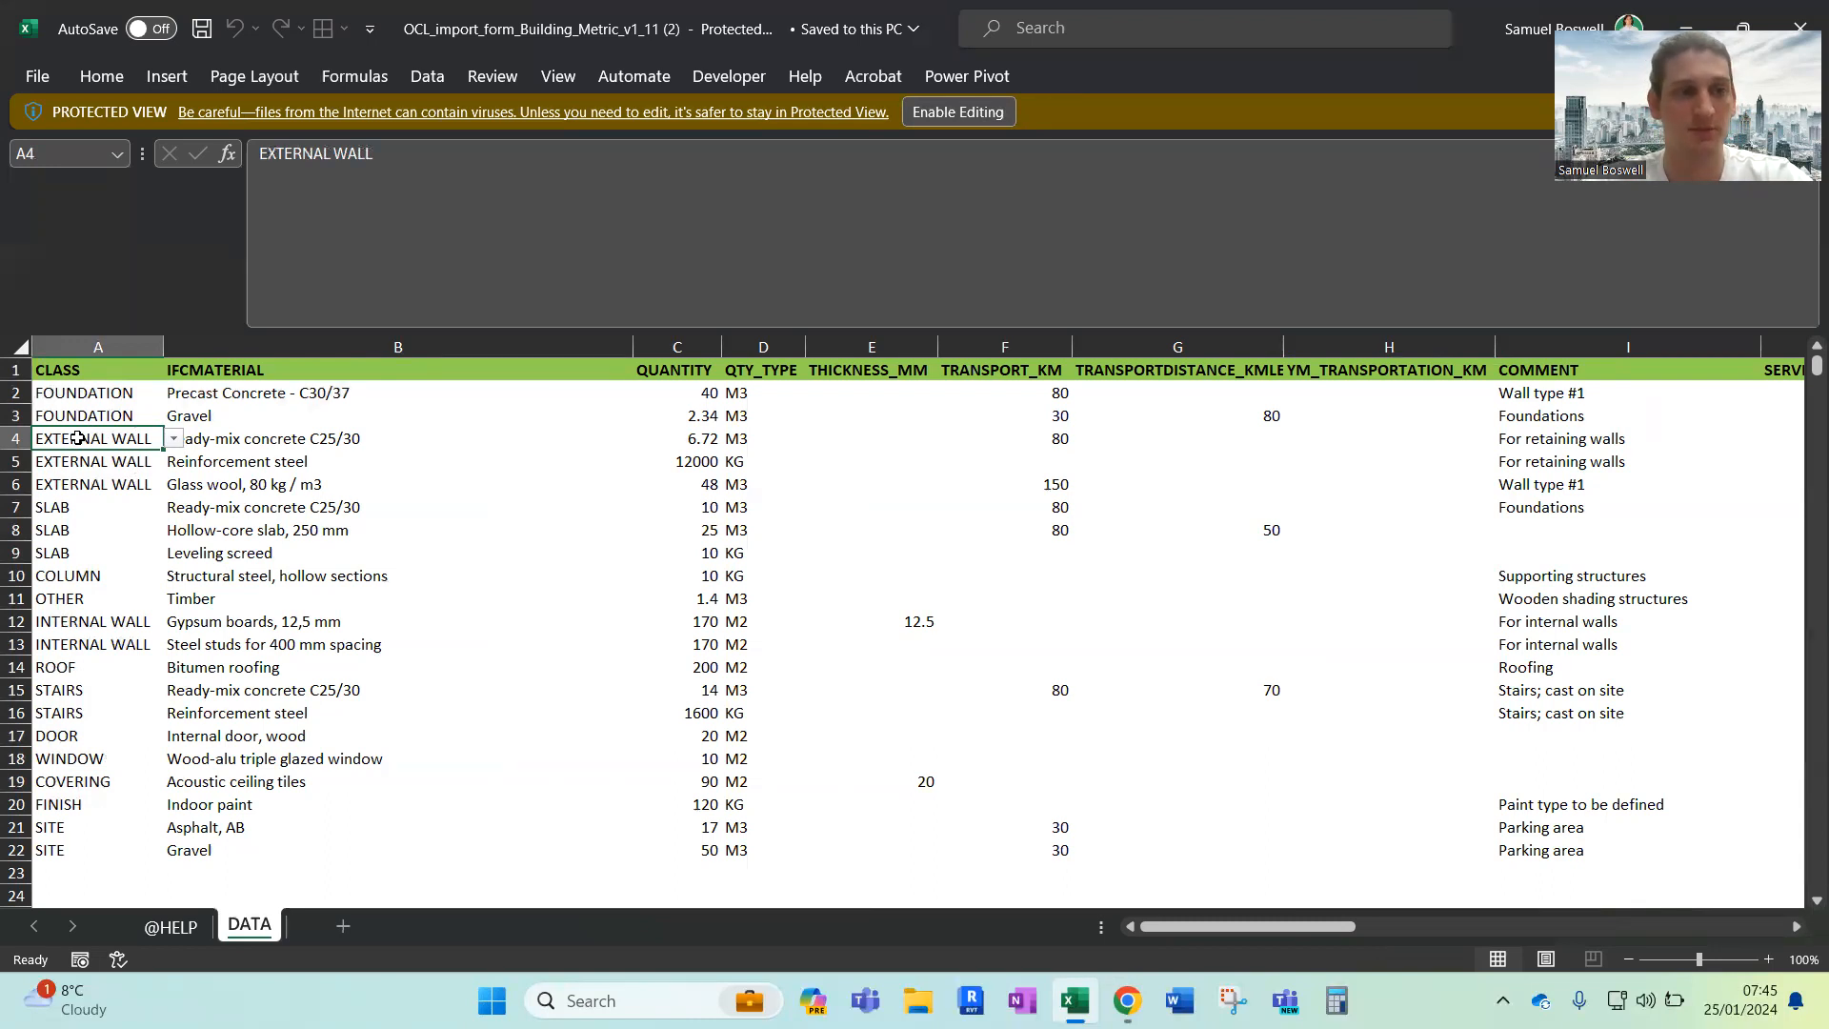
left_click_drag(278, 392, 269, 848)
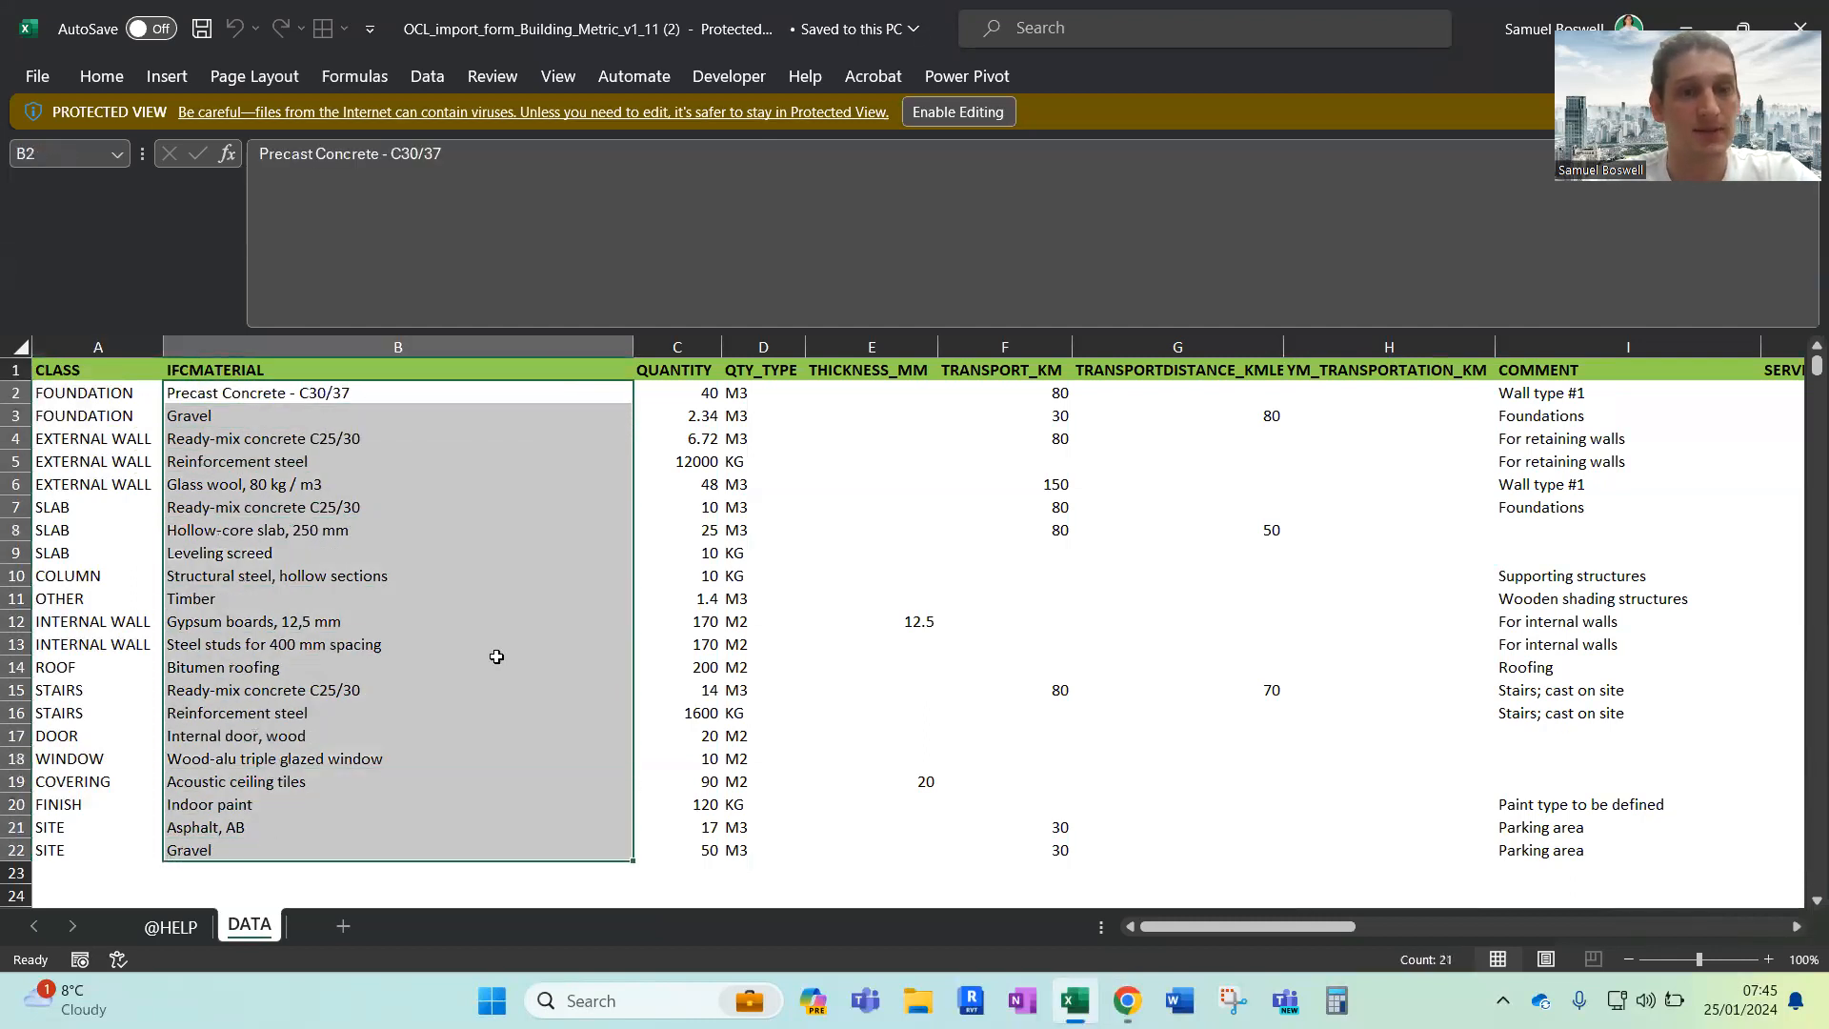
left_click_drag(753, 394, 753, 415)
left_click_drag(569, 645, 362, 849)
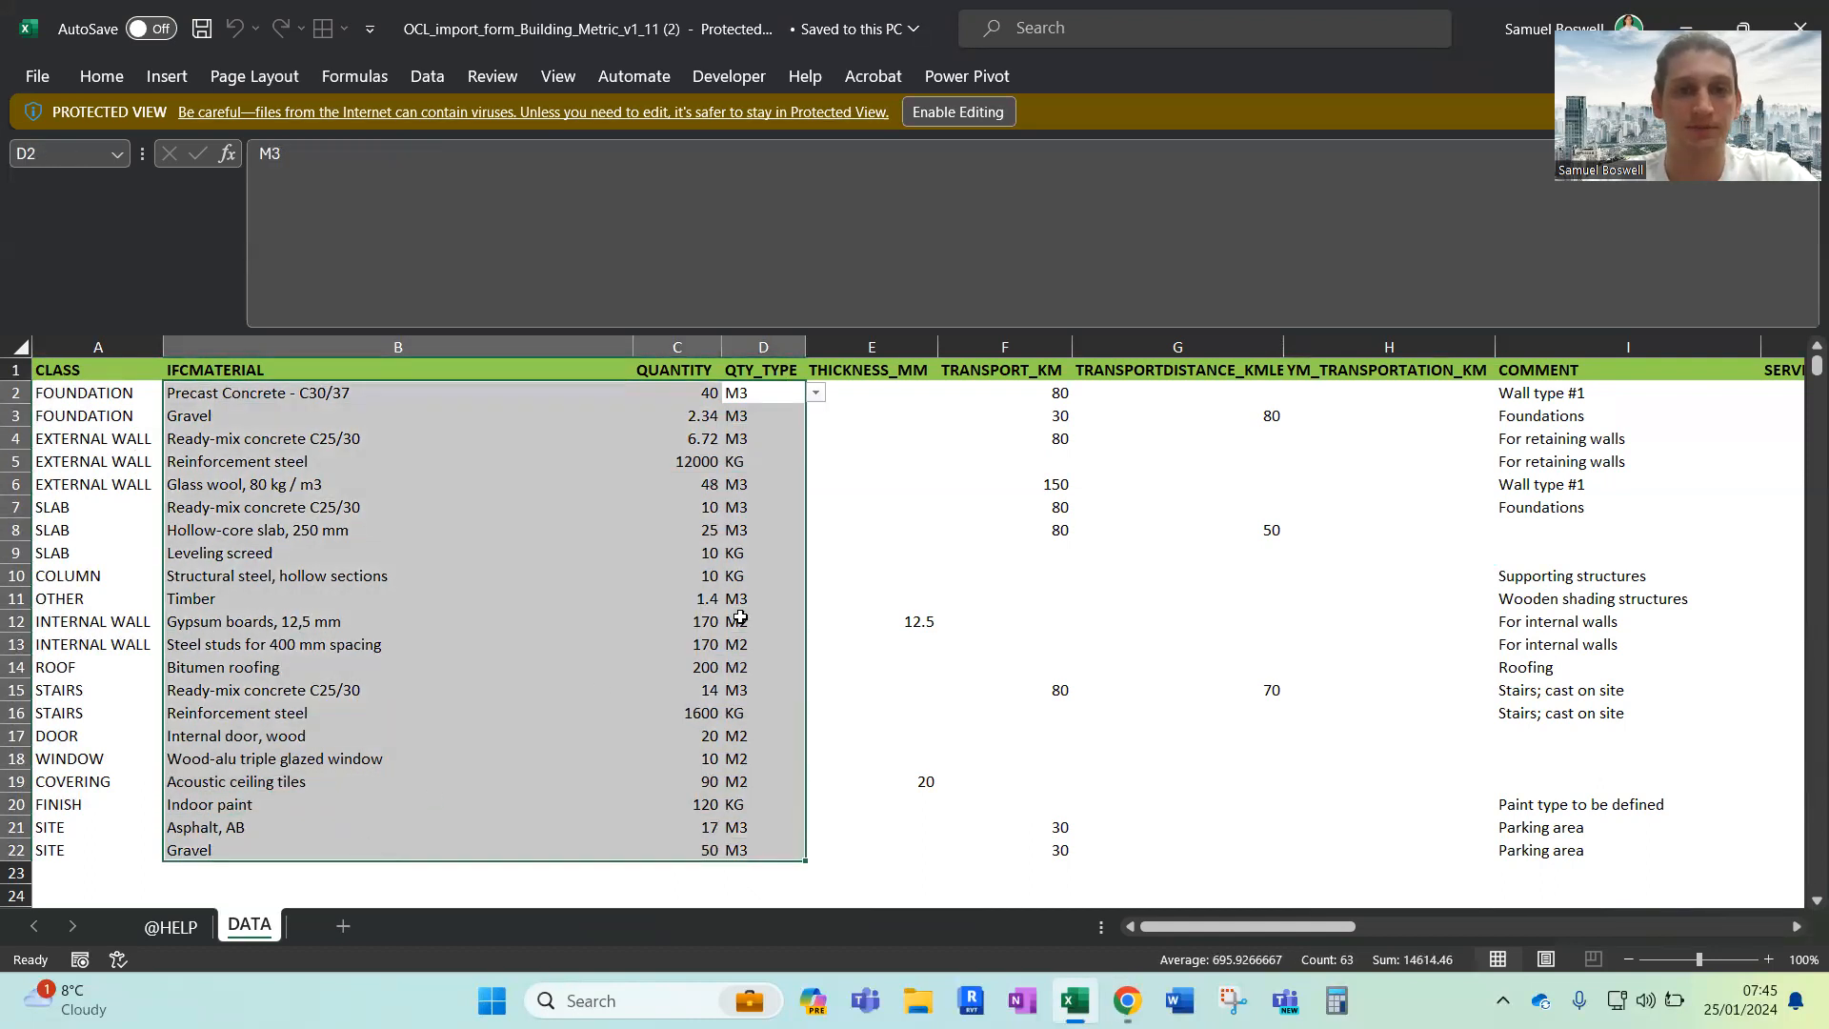
Examine the thickness, transport, comment, cost and classification columns, including the unit and thickness of the acoustic ceiling tiles
left_click_drag(883, 369, 1371, 685)
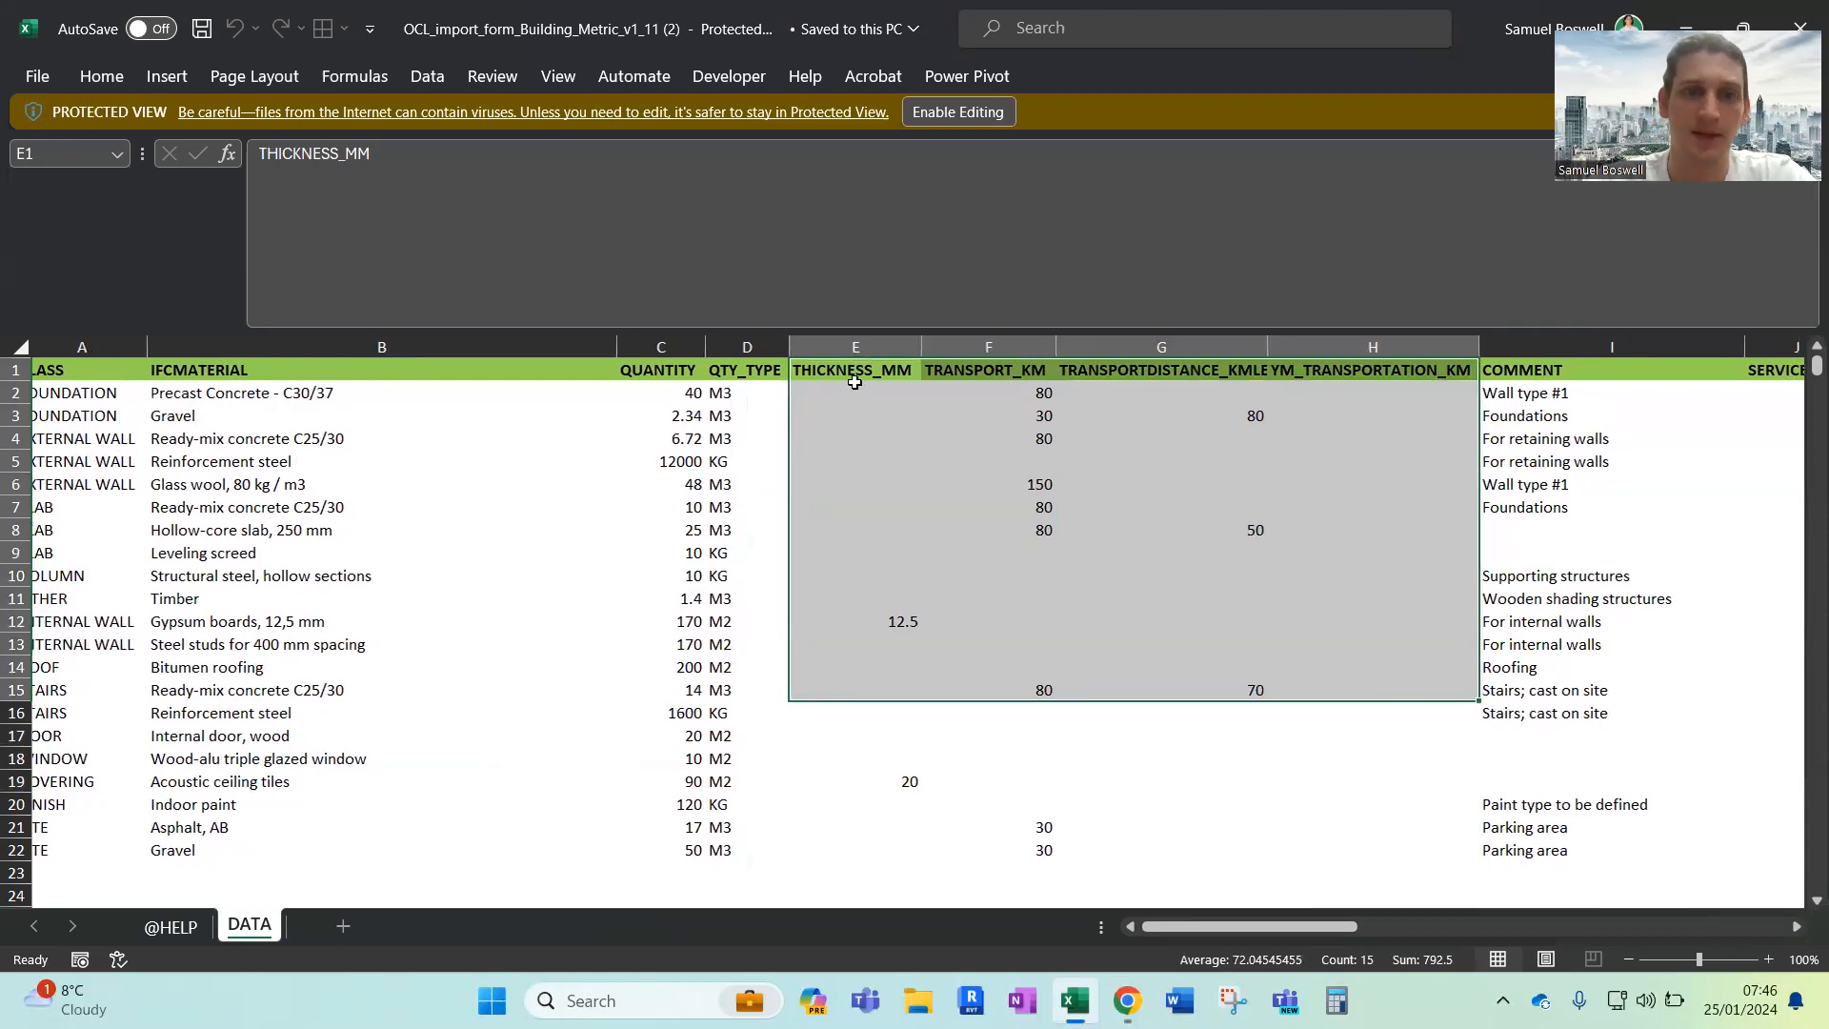
left_click_drag(854, 382, 857, 851)
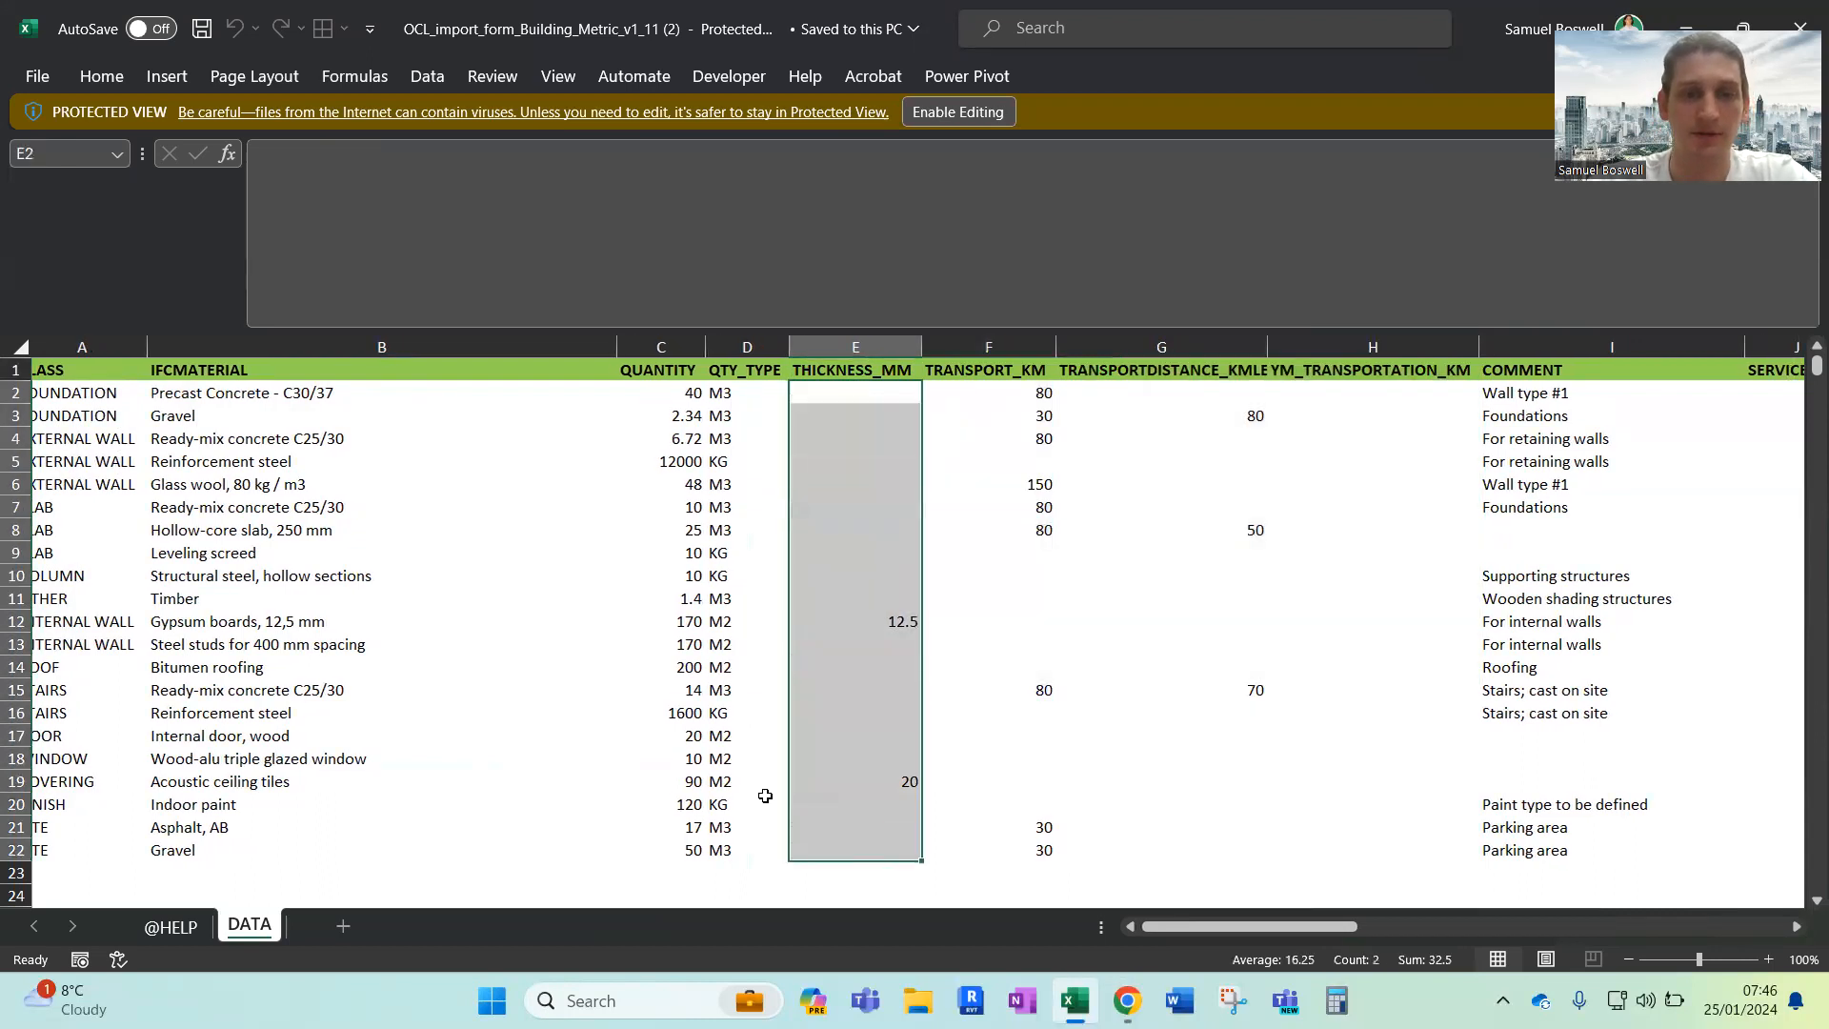
left_click(729, 777)
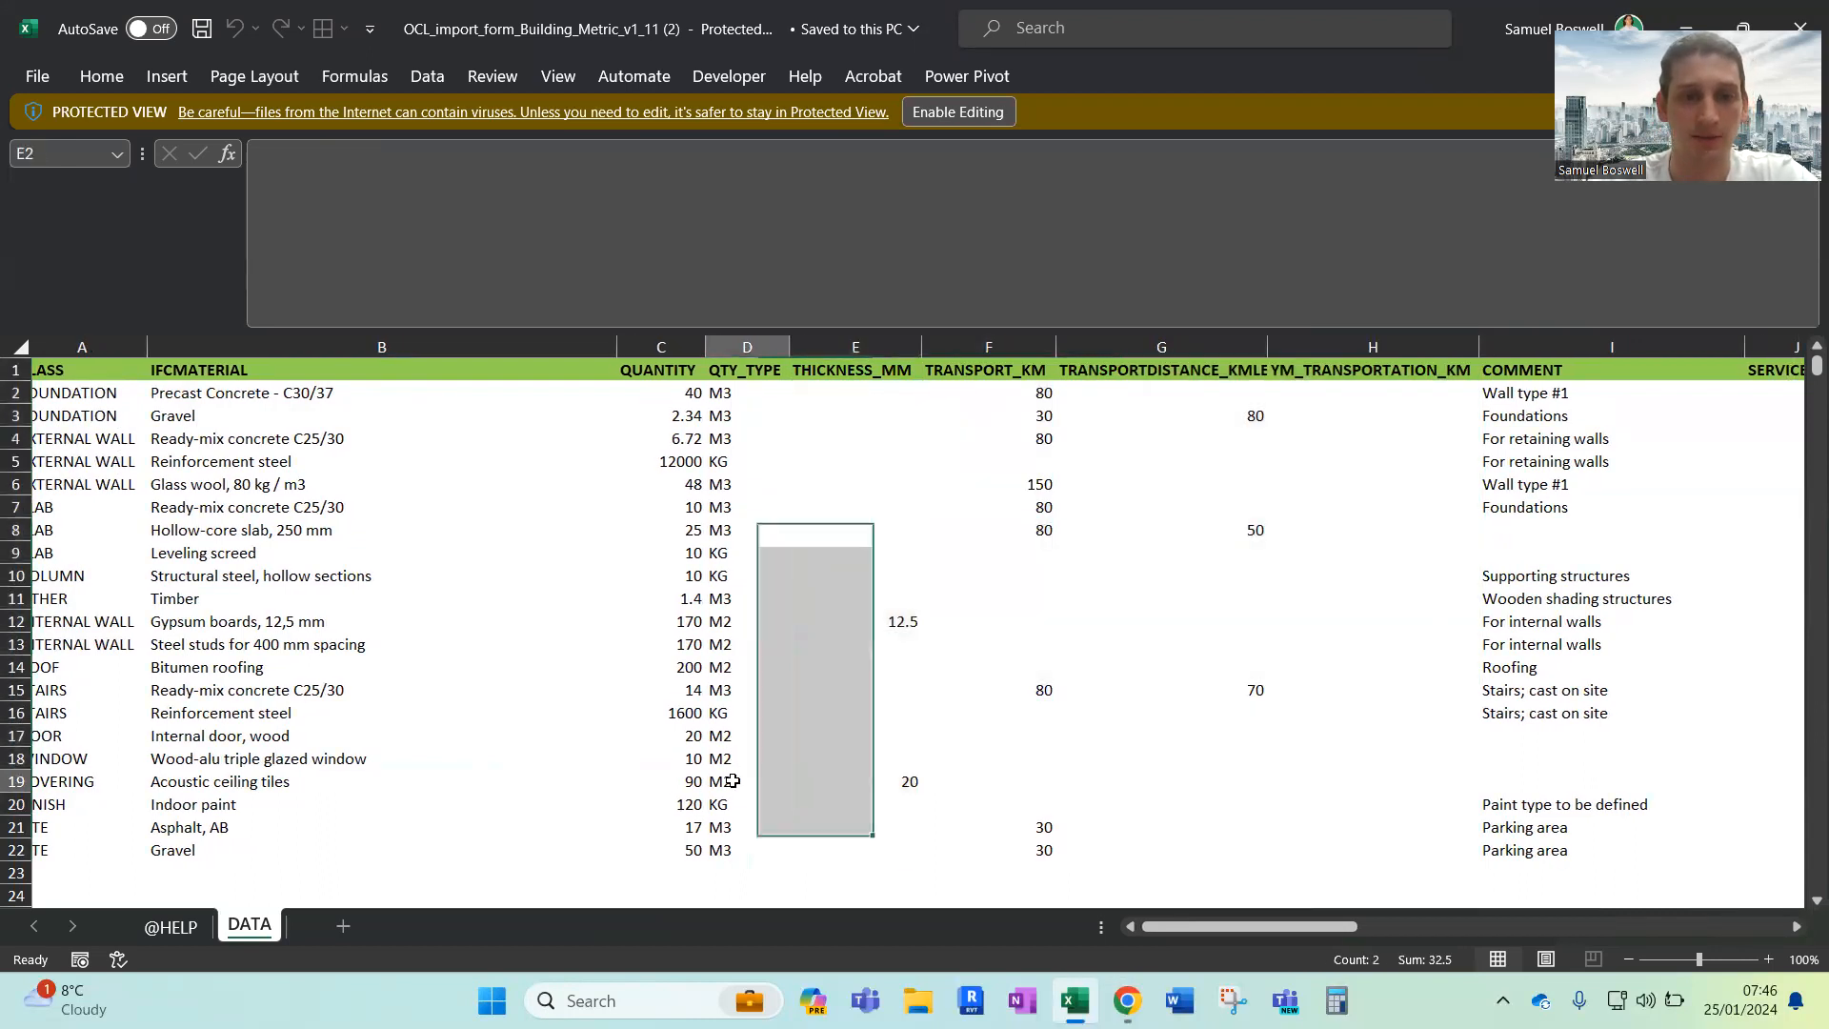
left_click(897, 781)
scroll(897, 781, "right", 6)
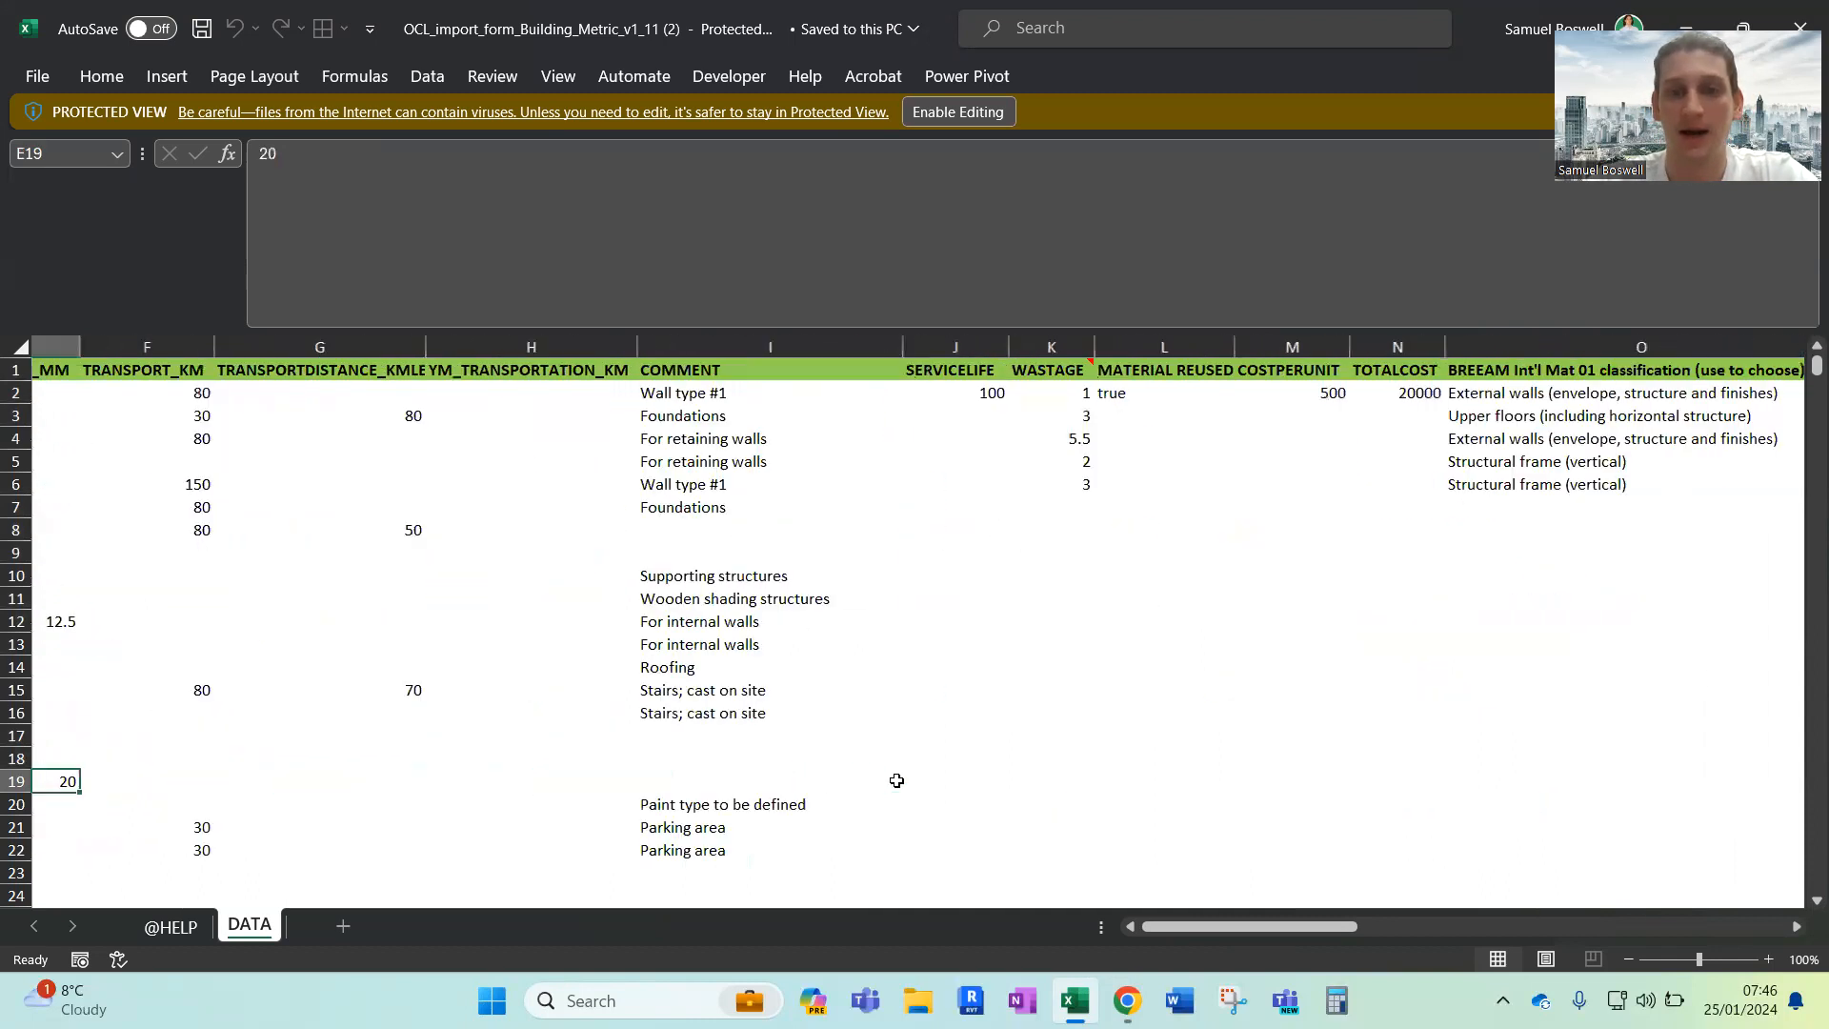
scroll(897, 781, "right", 6)
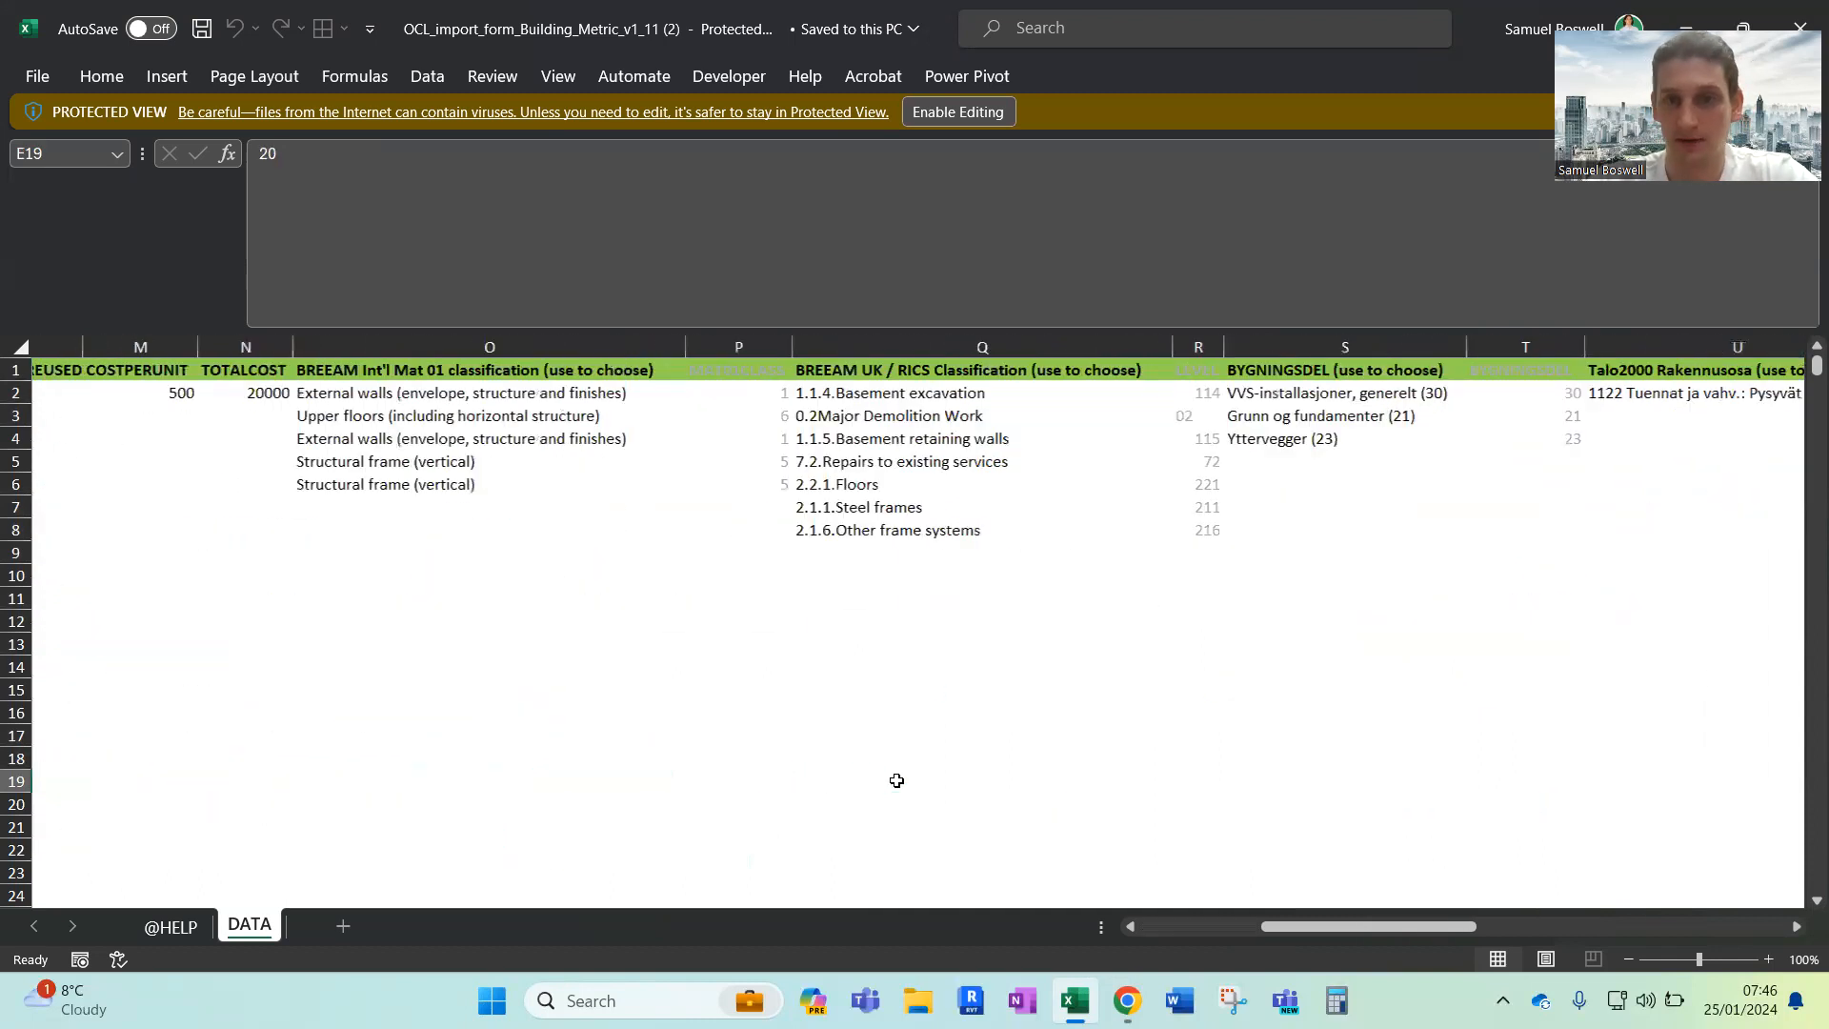
scroll(897, 781, "left", 12)
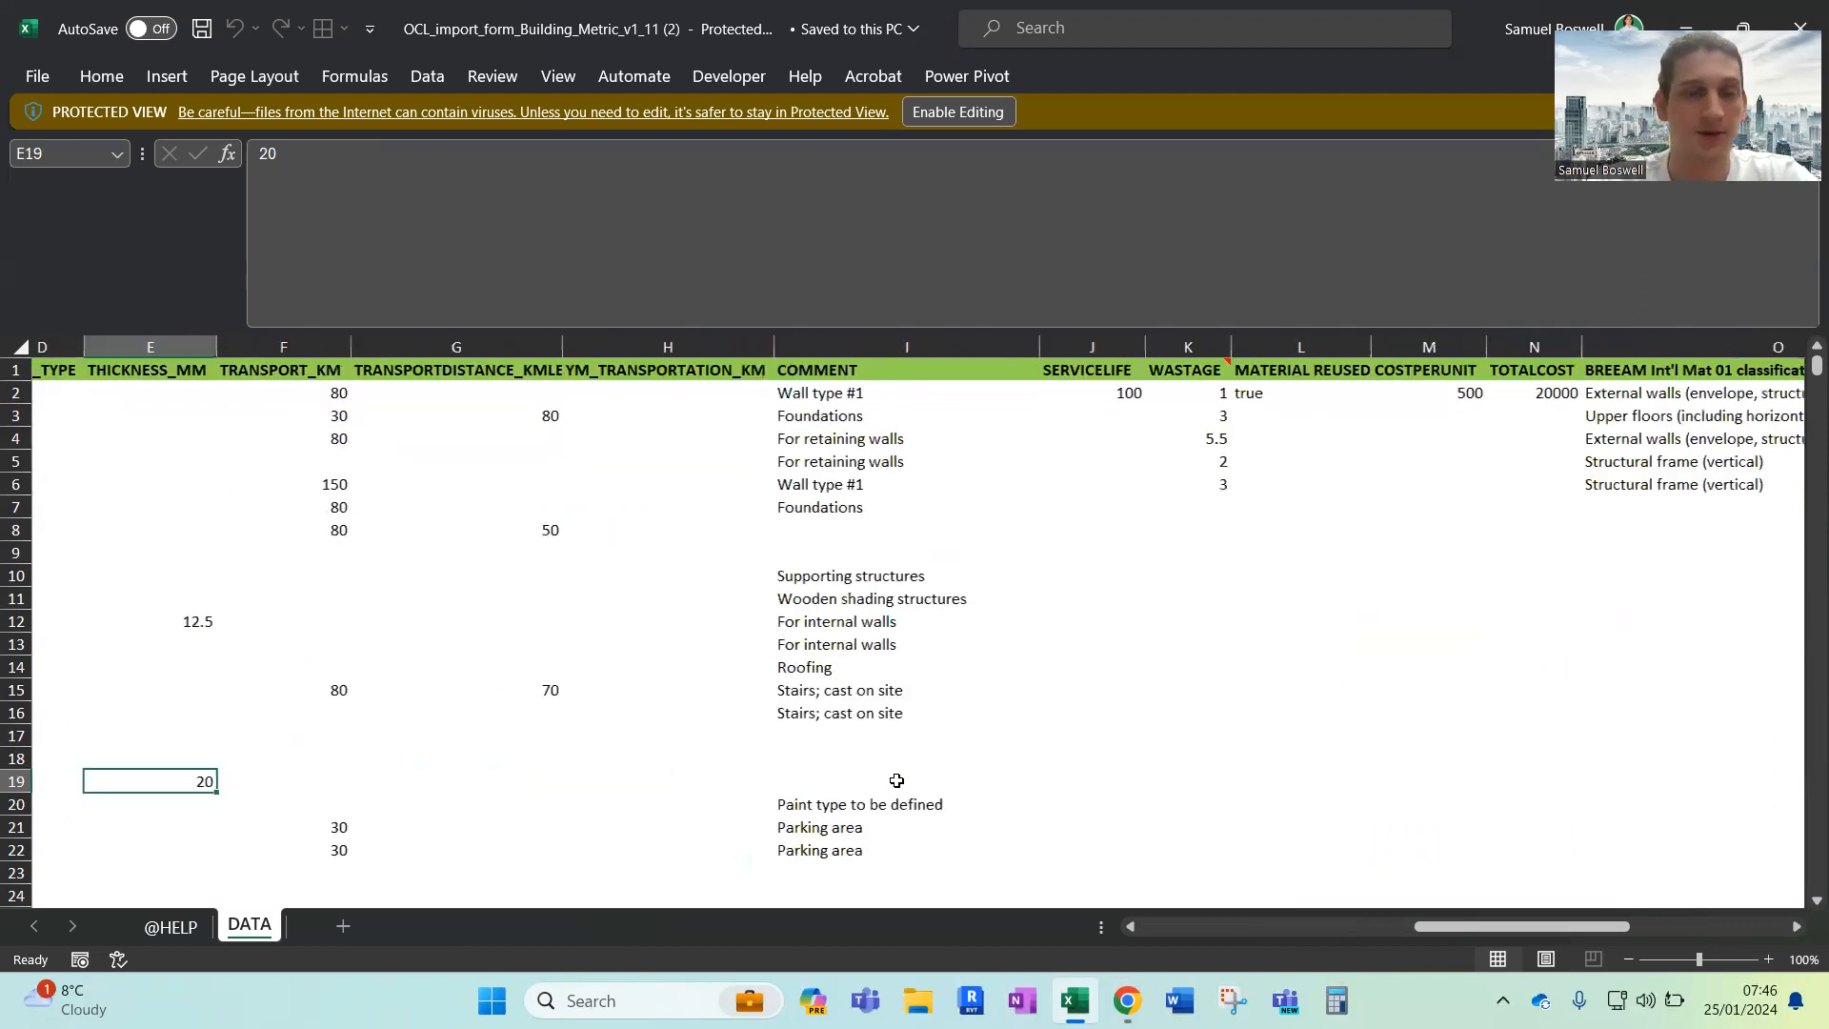
left_click(467, 610)
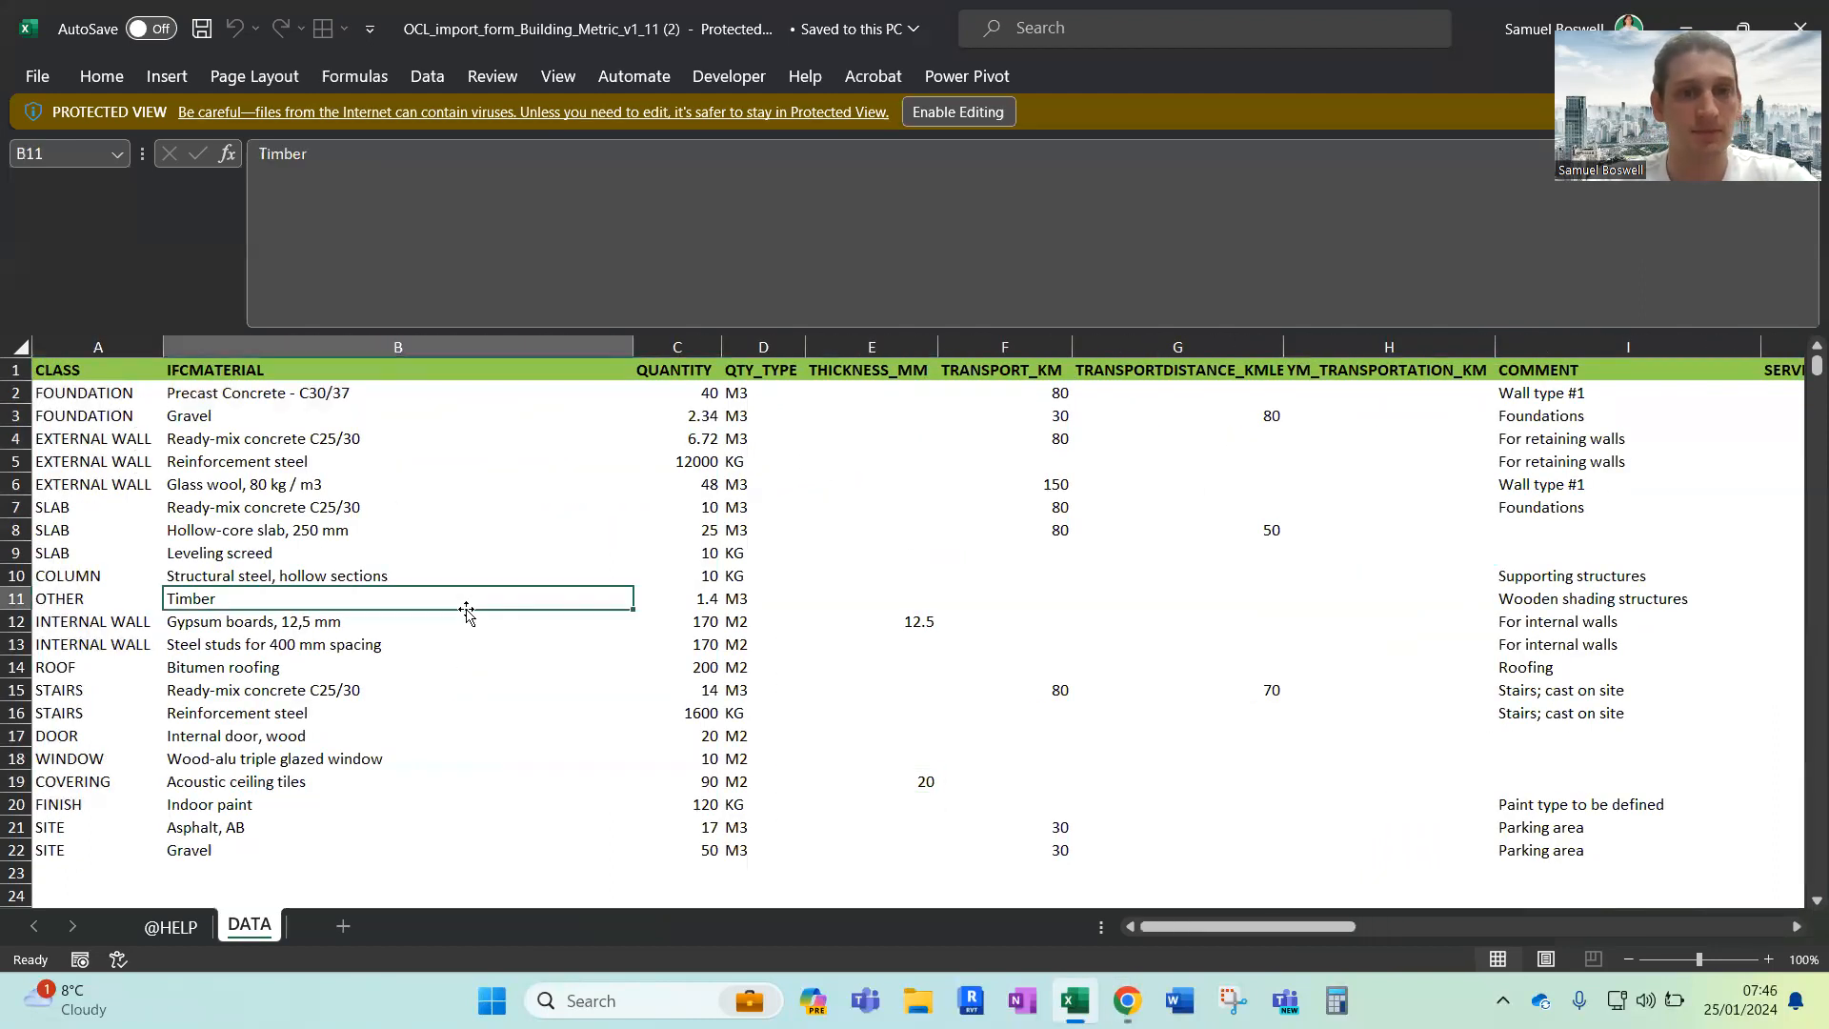
Switch back to One Click LCA in the browser, upload the newest OCL_import_form_Building_Metric_v1_11 file and continue to the import settings
key("alt+Tab")
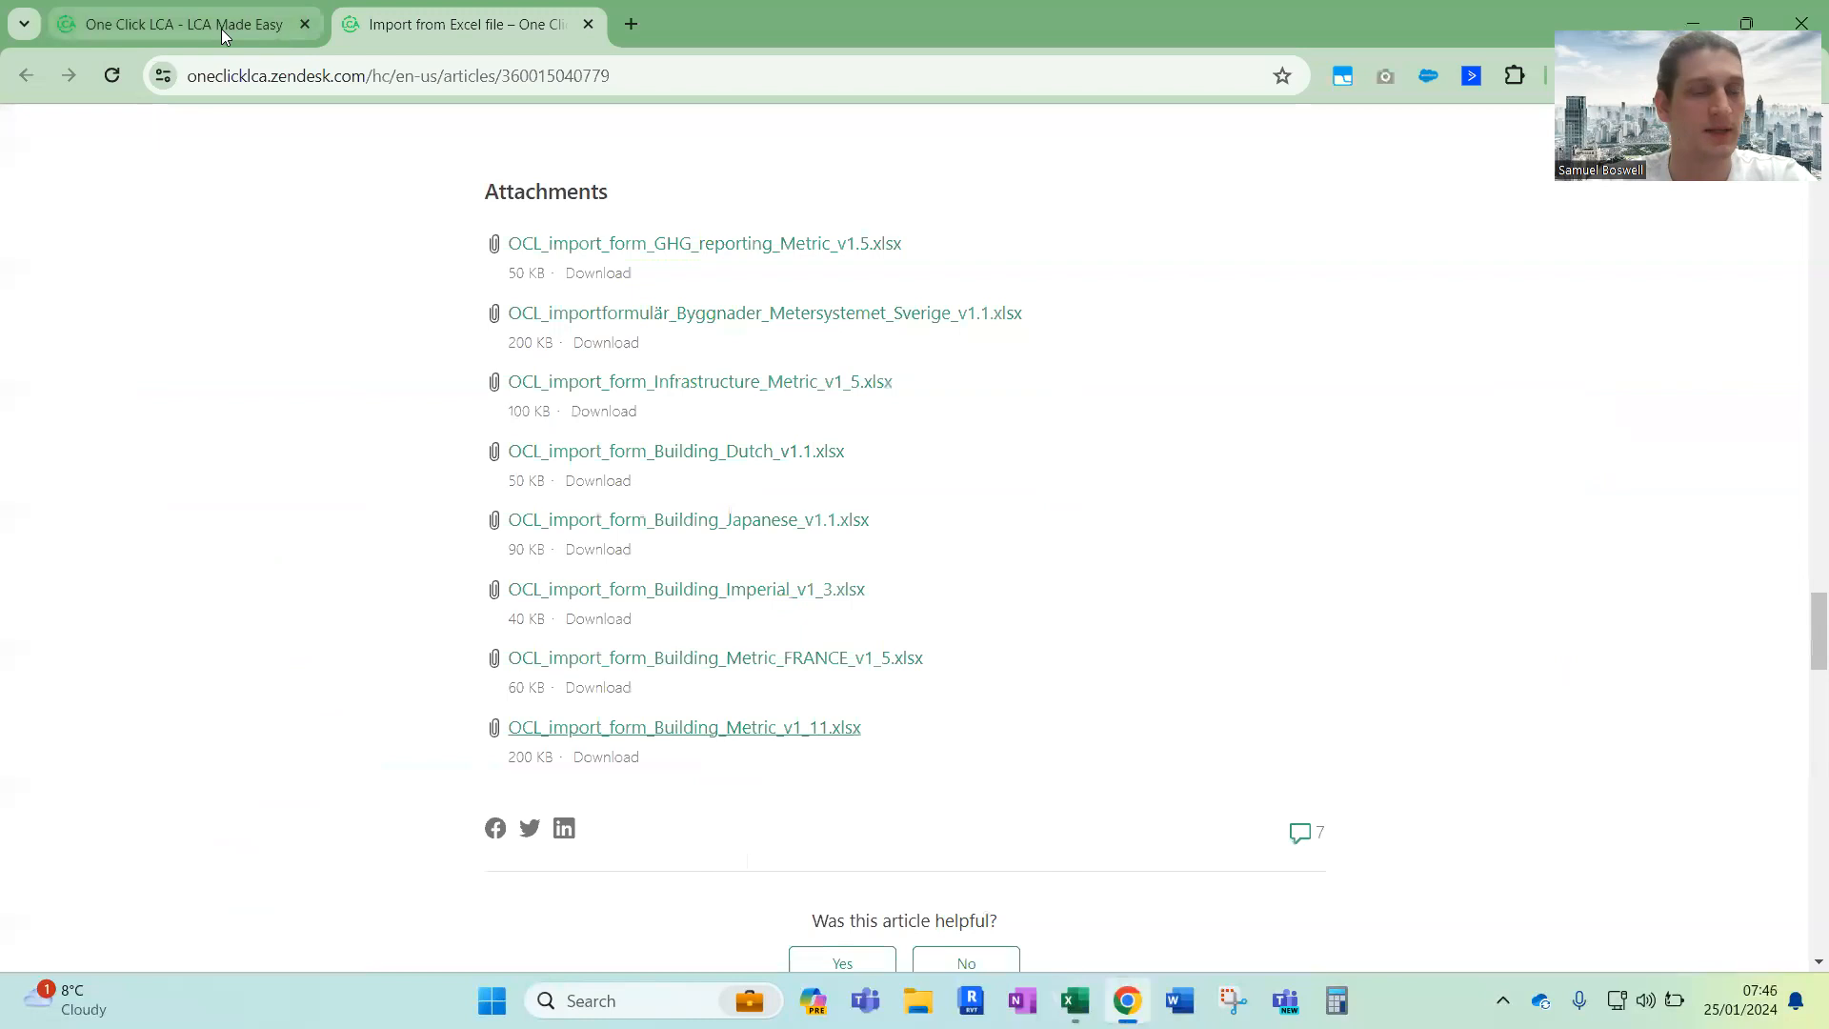
left_click(220, 29)
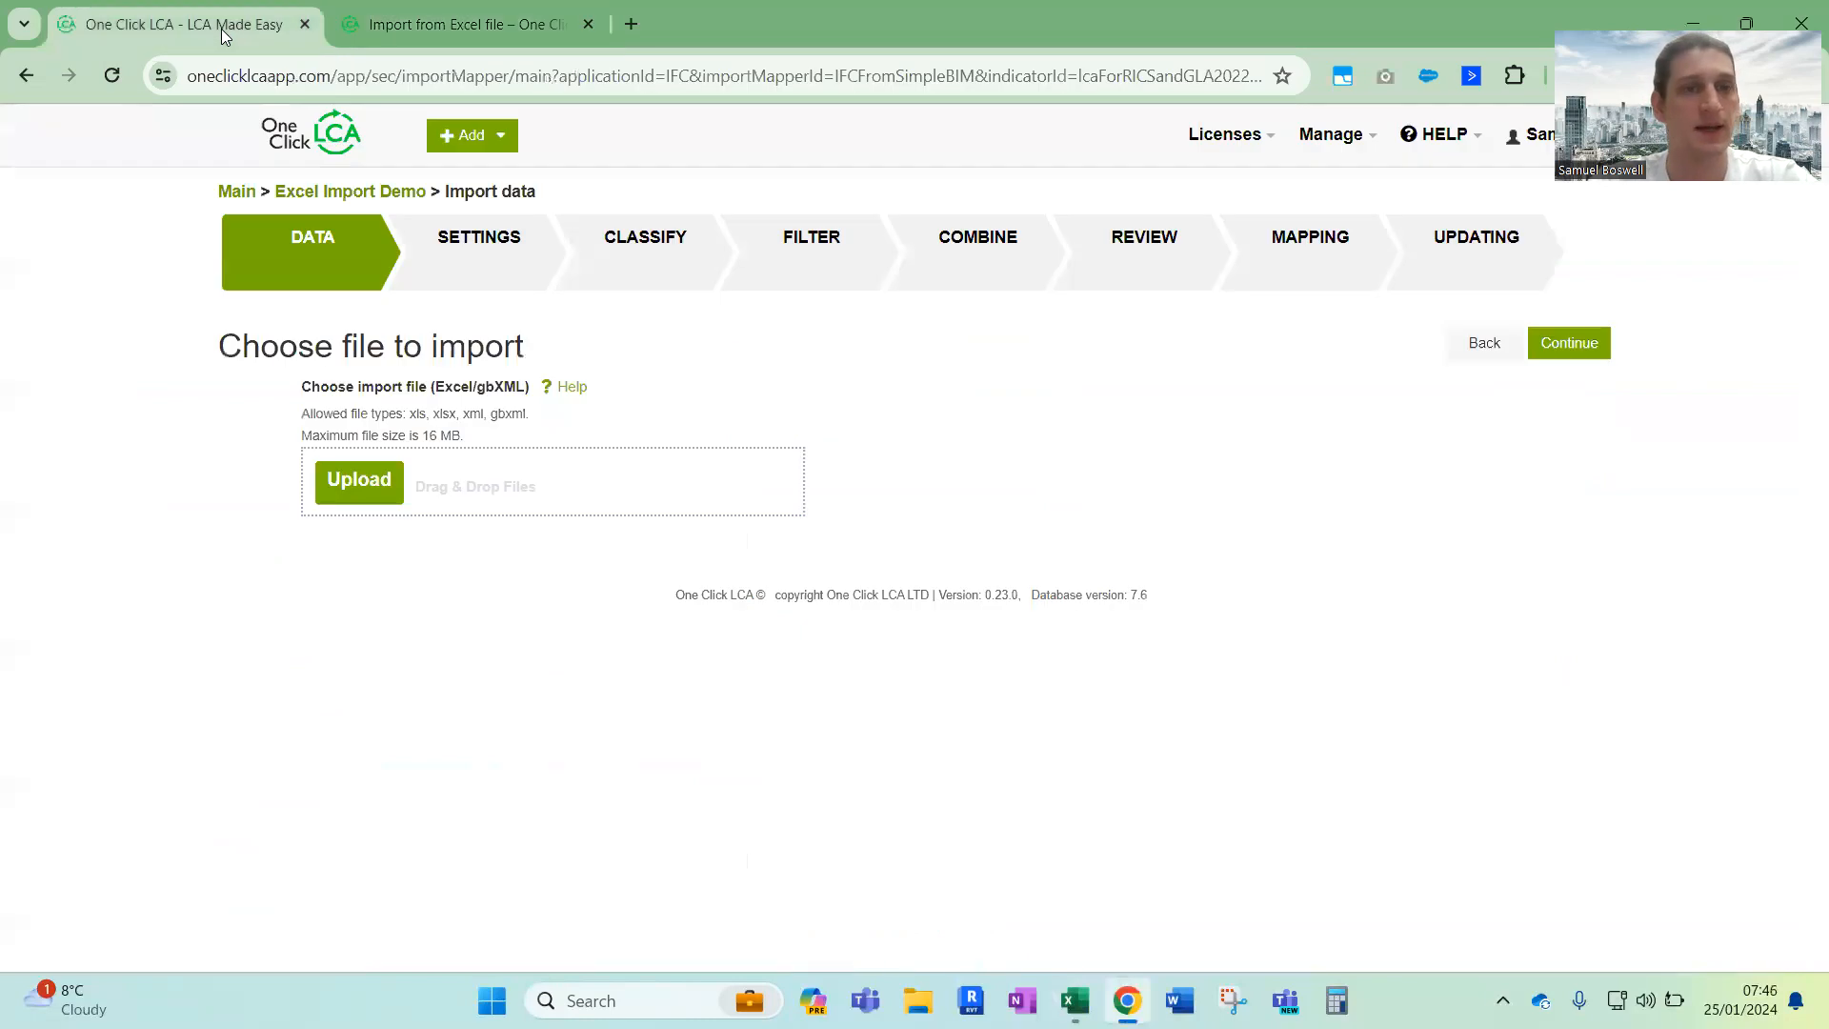
left_click(347, 487)
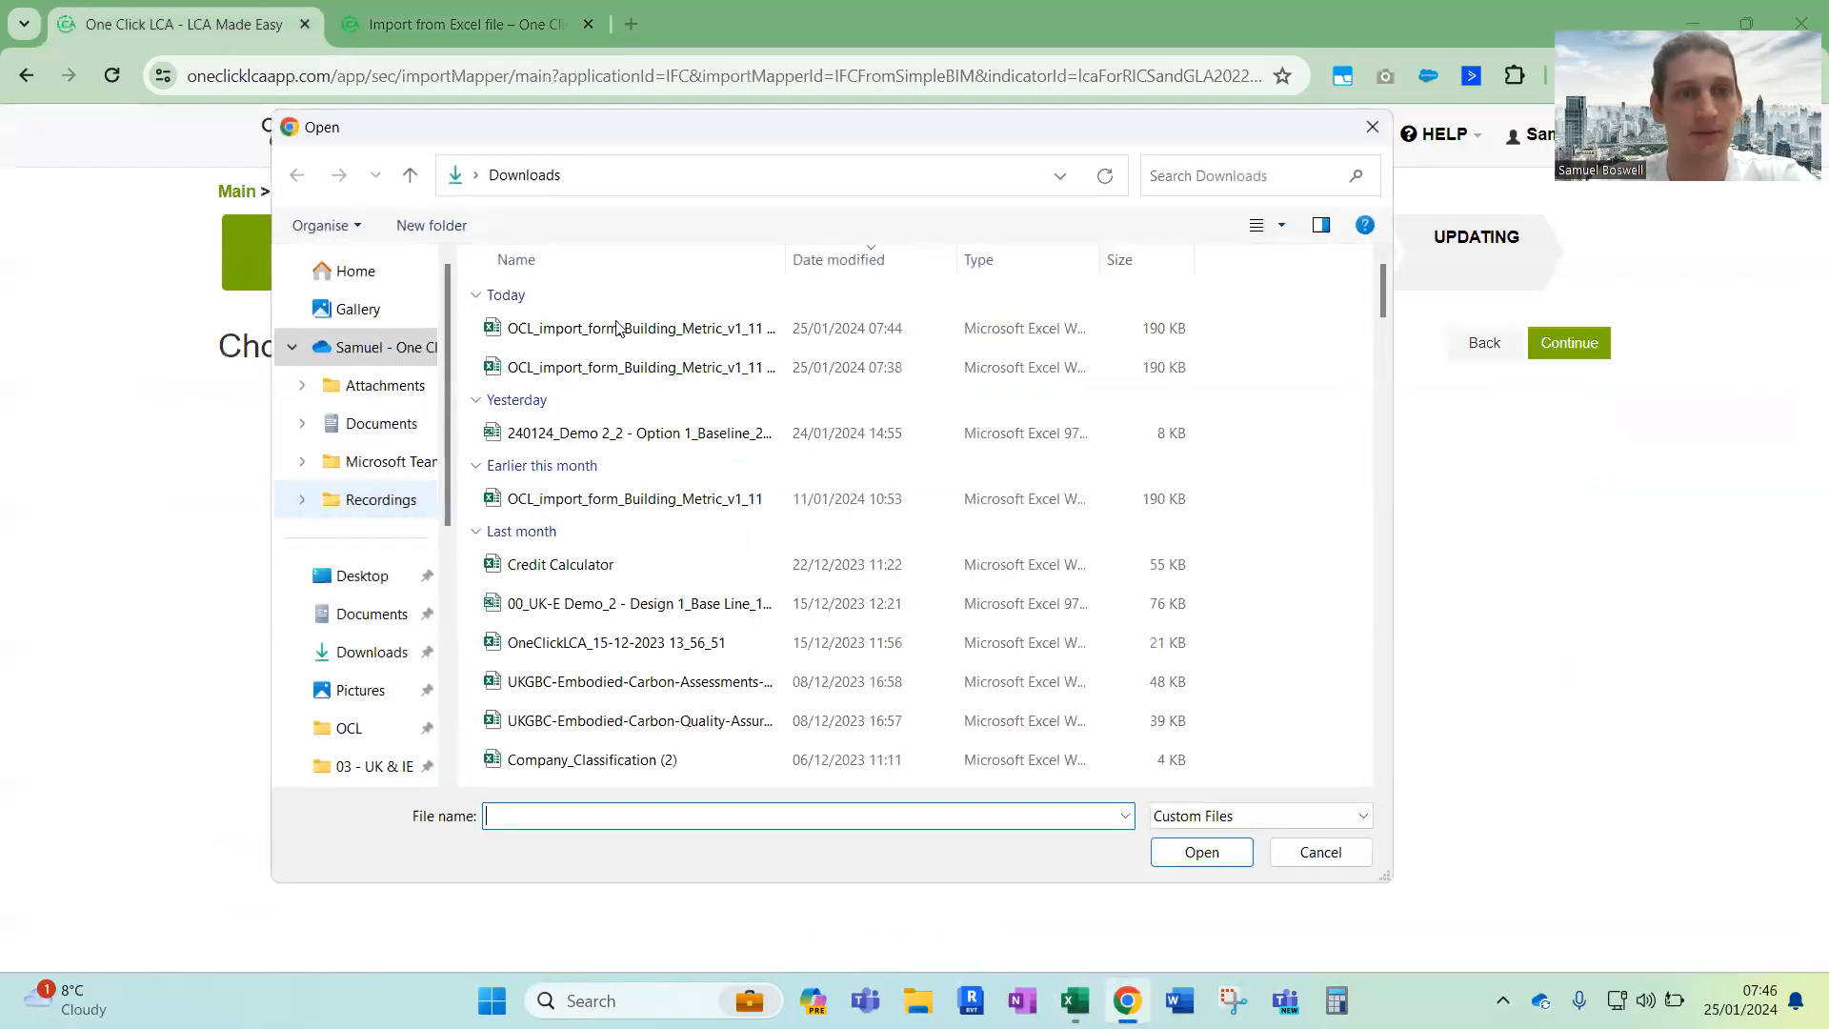
double_click(621, 325)
left_click(1579, 345)
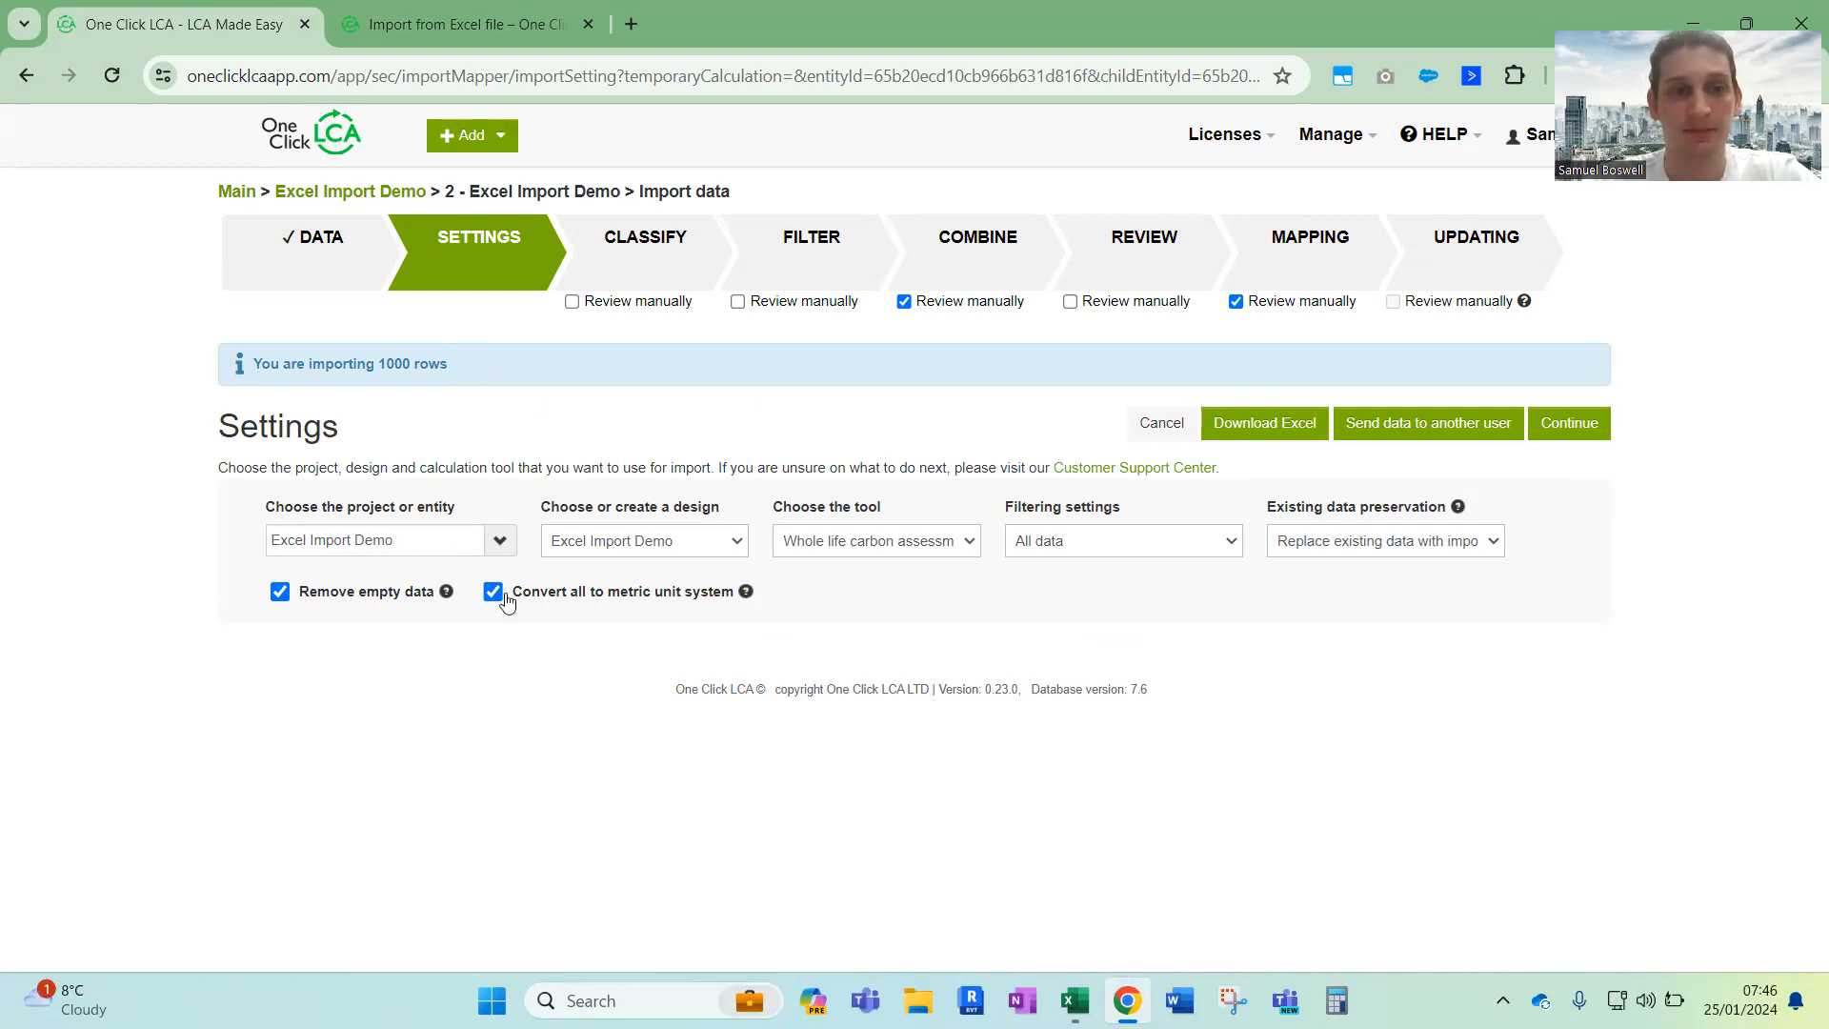
Check the available calculation tool for the import and choose All data as the filtering setting
left_click(909, 549)
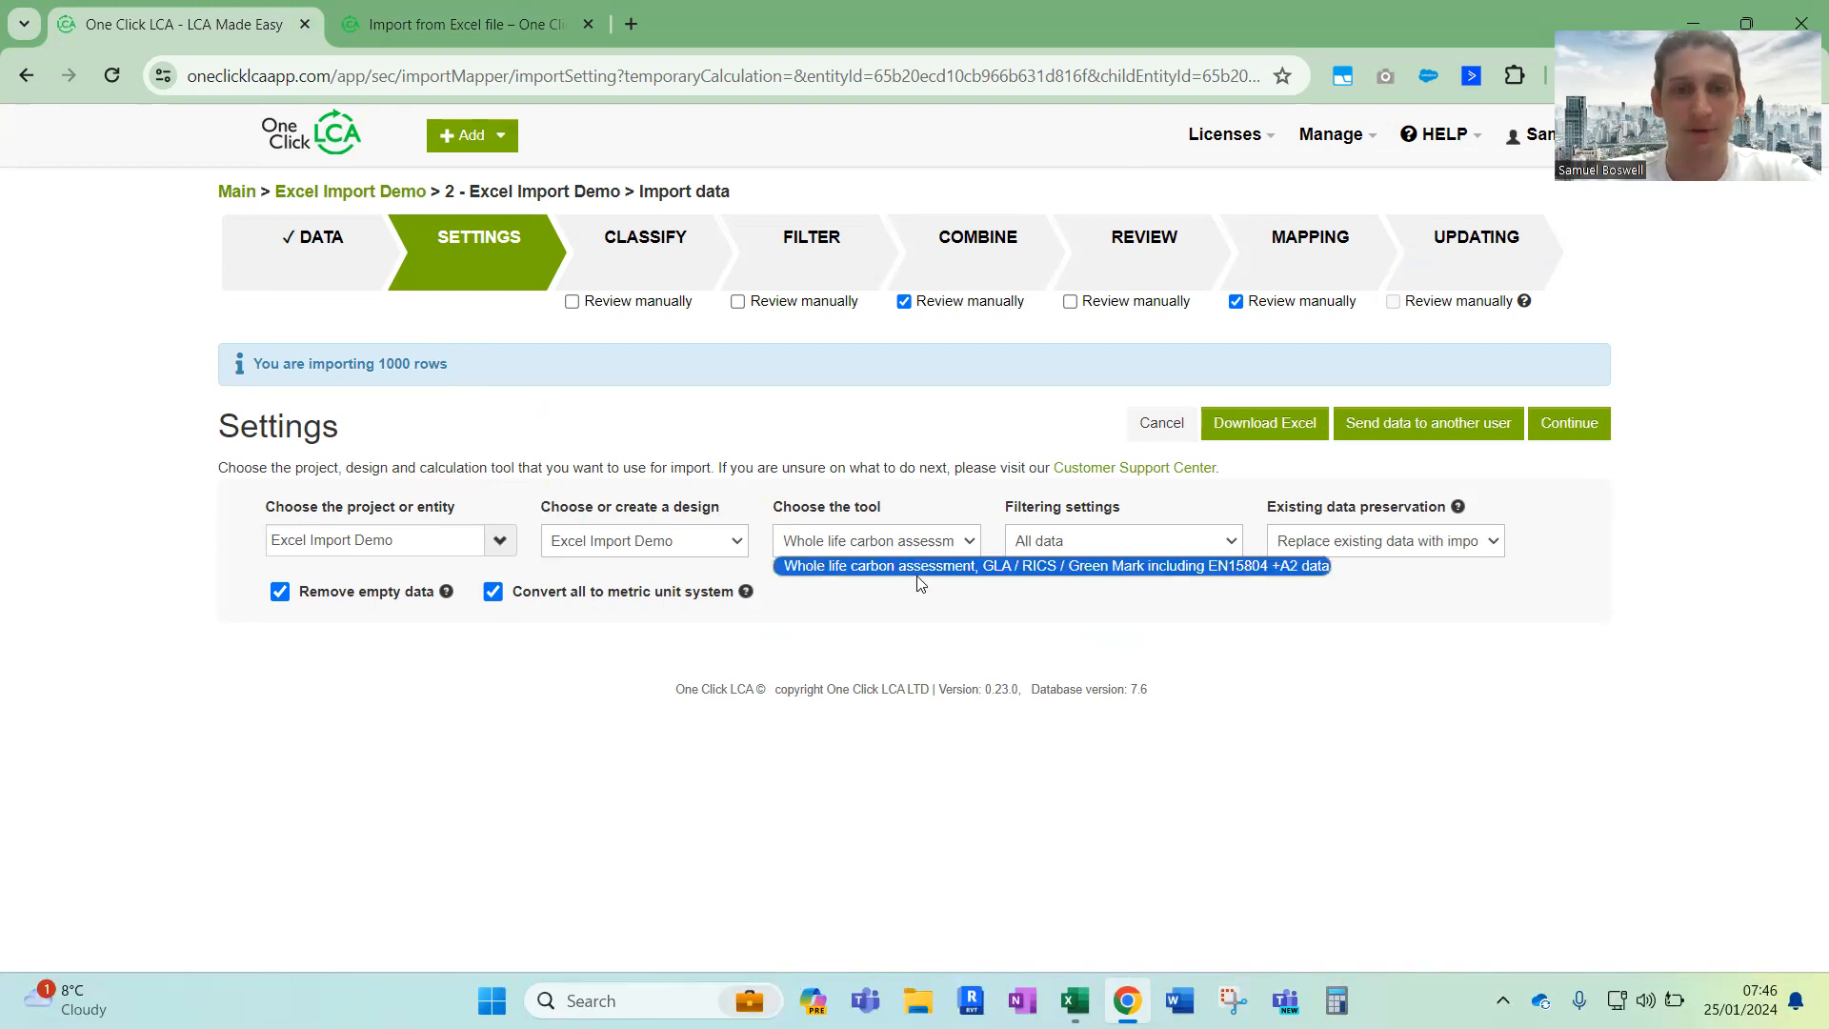
left_click(1114, 540)
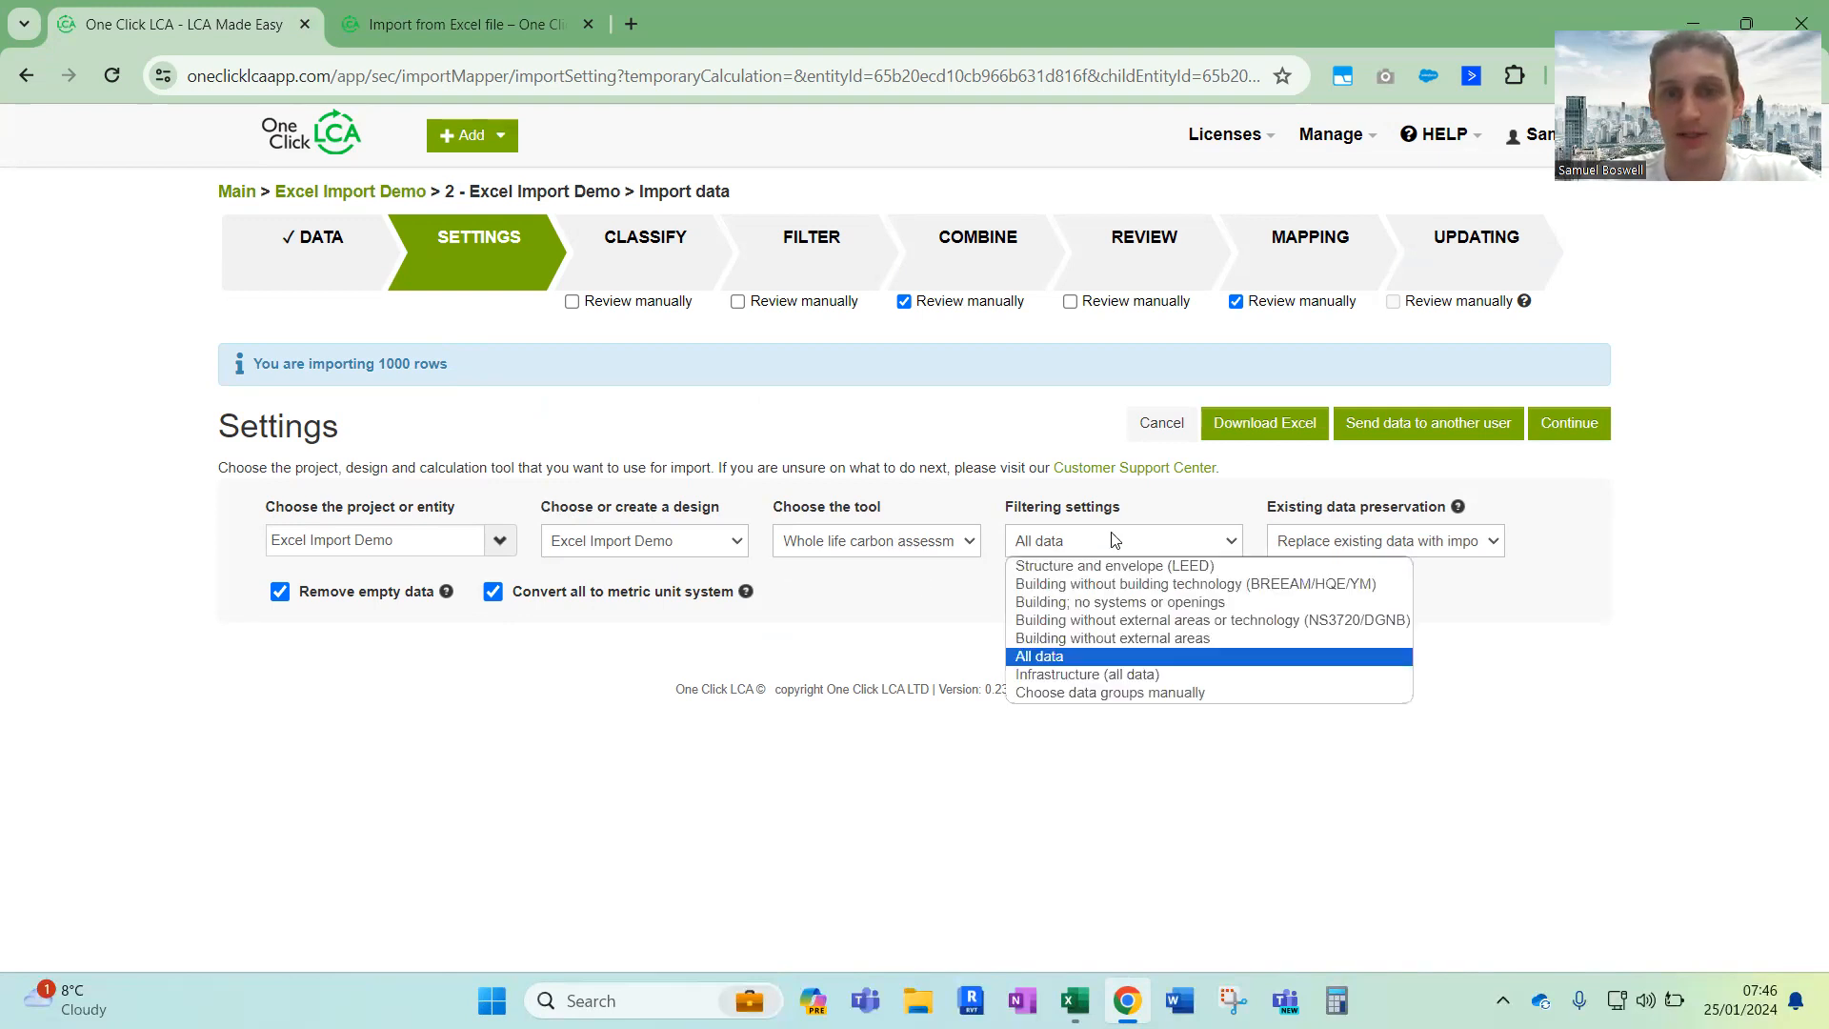
left_click(1082, 657)
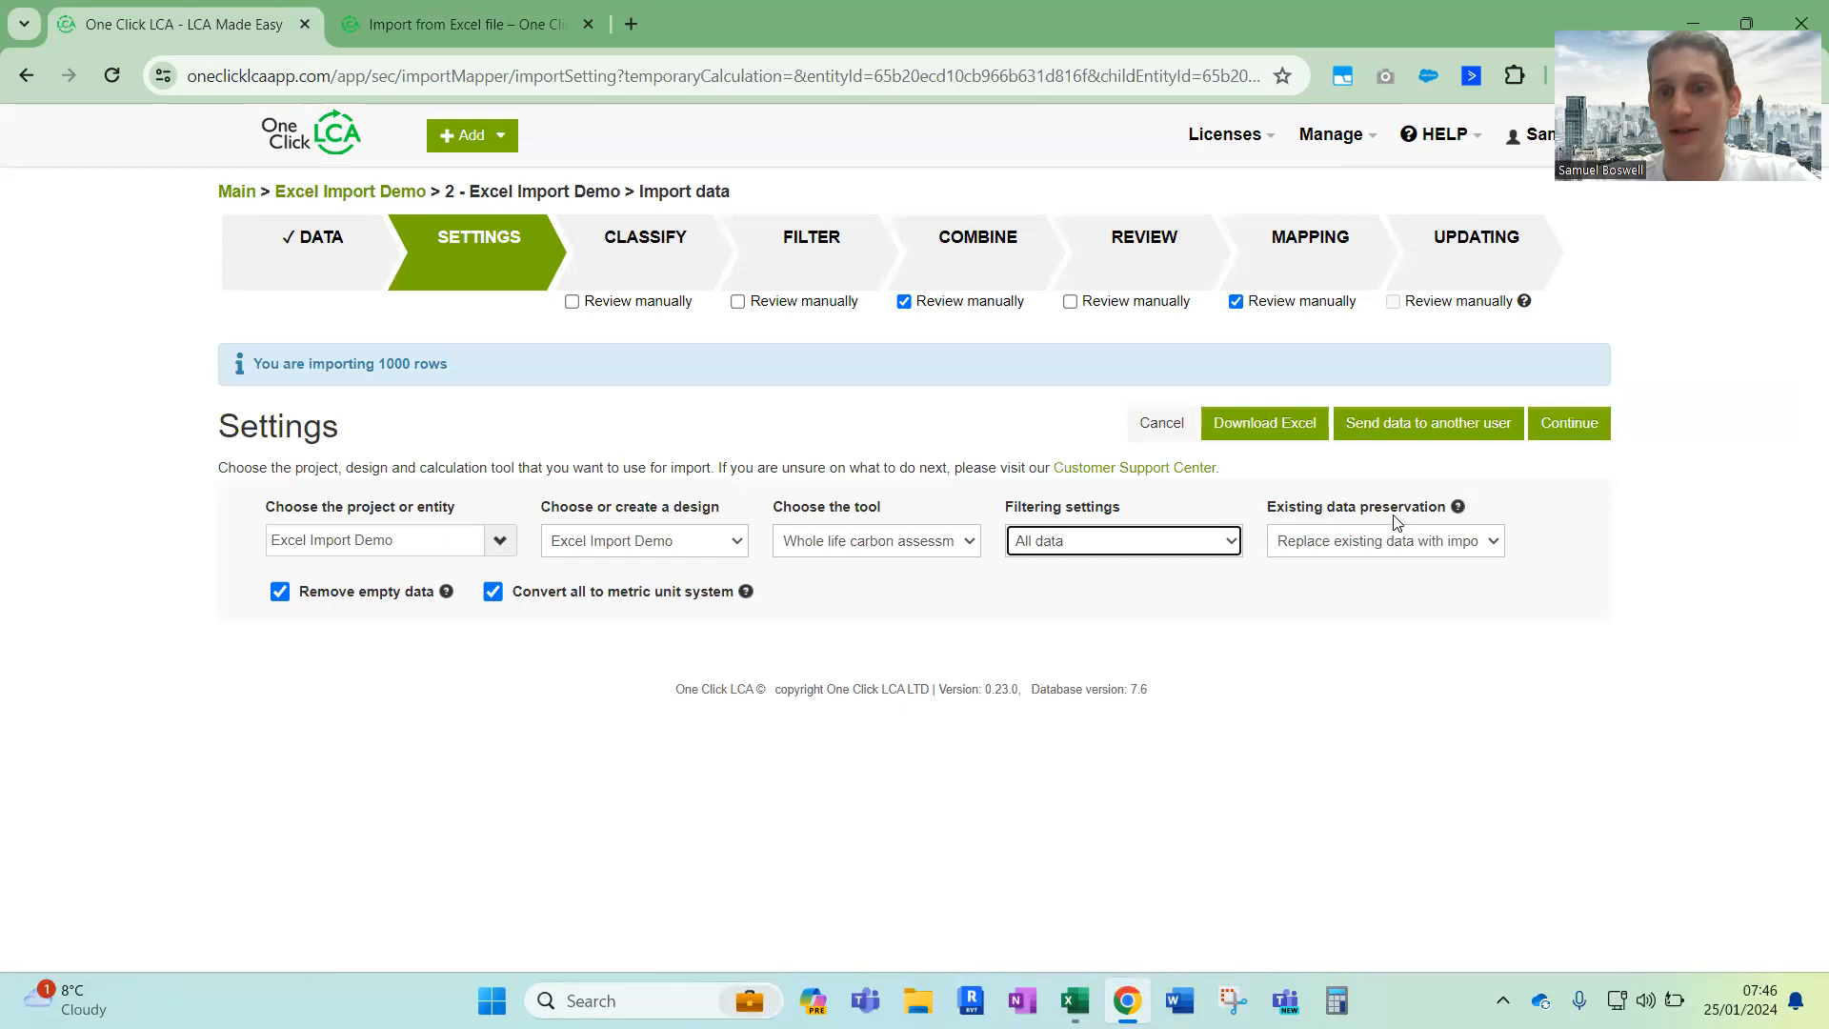
Check the existing data preservation options and try New design as the import's target design
left_click(1363, 543)
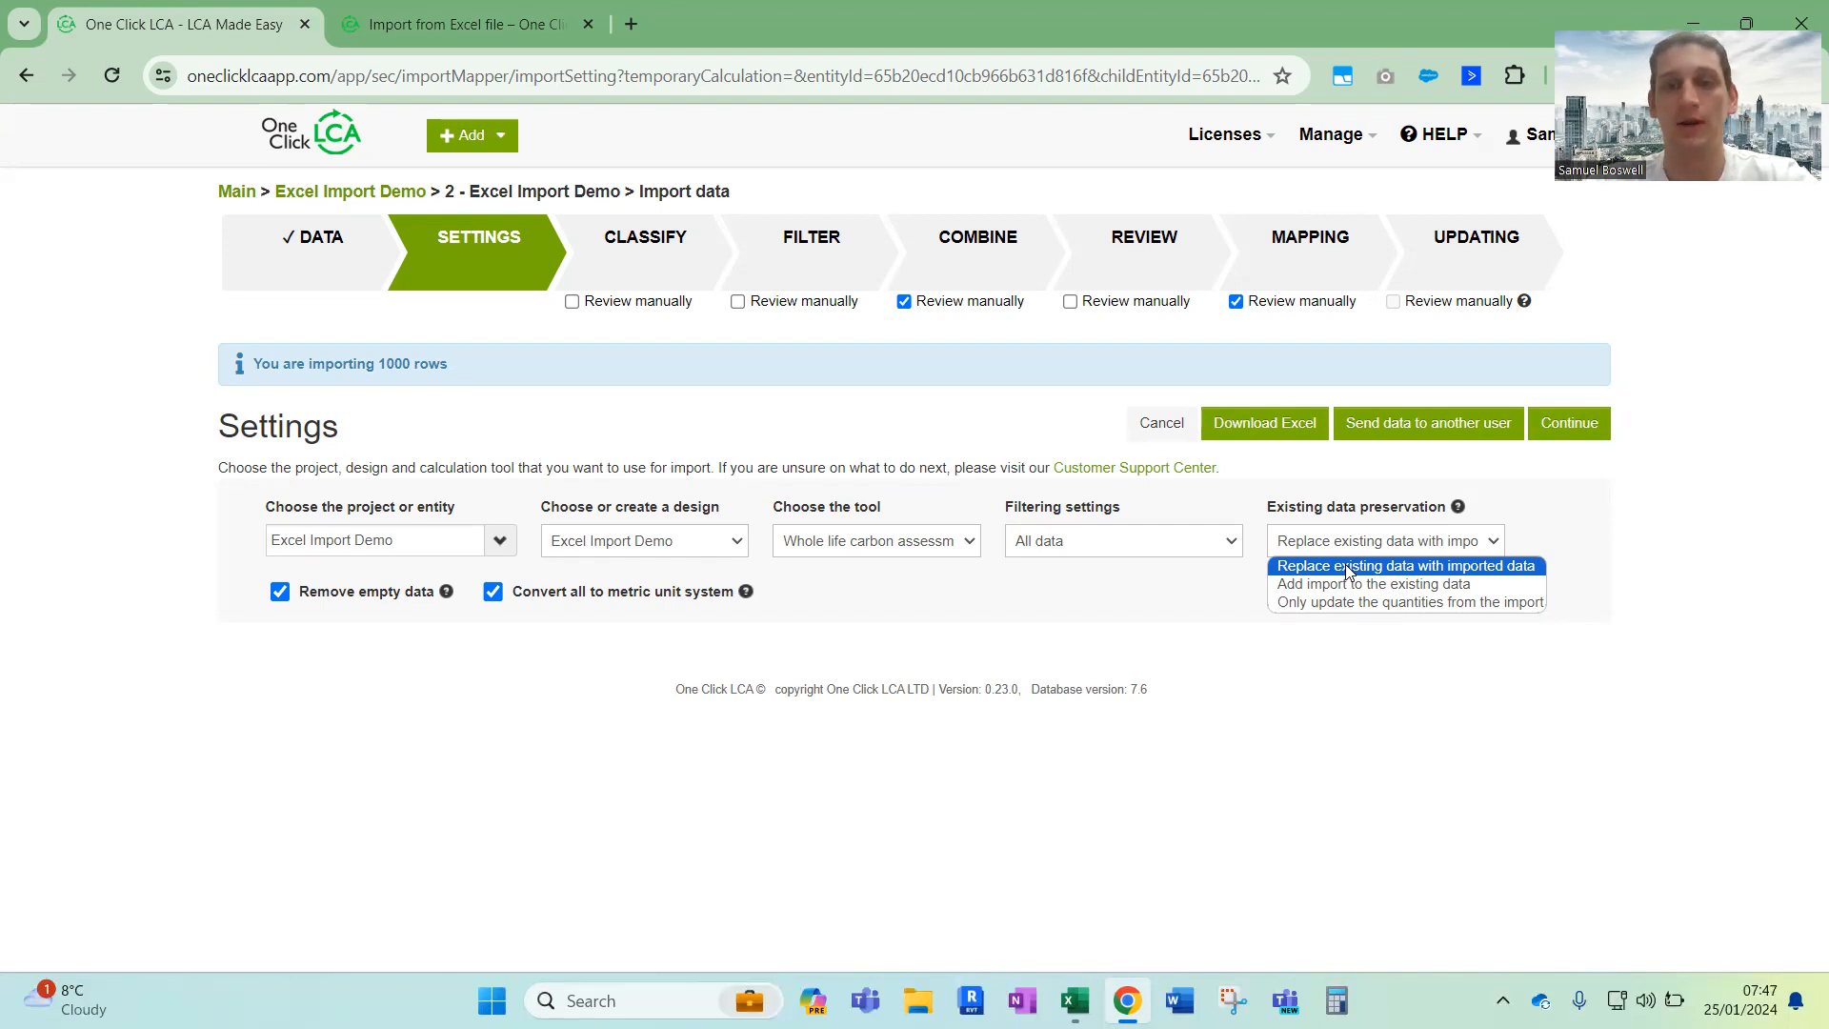
left_click(1152, 592)
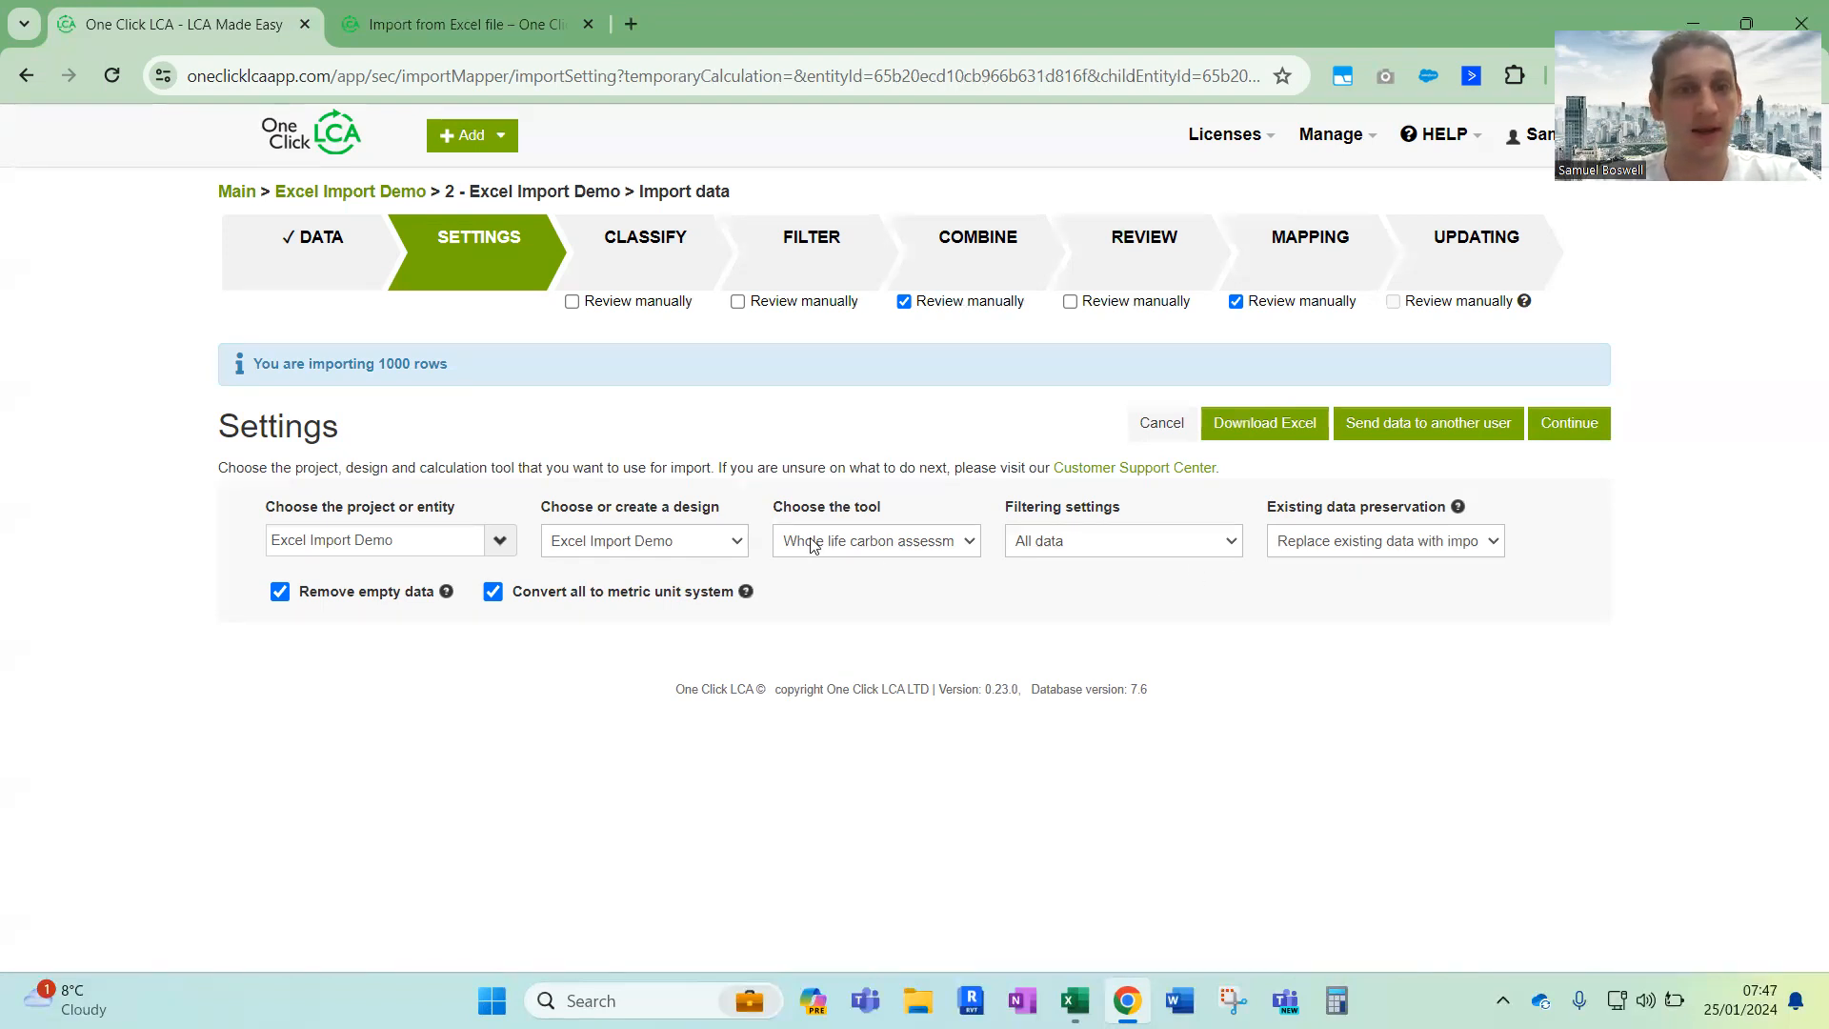
left_click(731, 541)
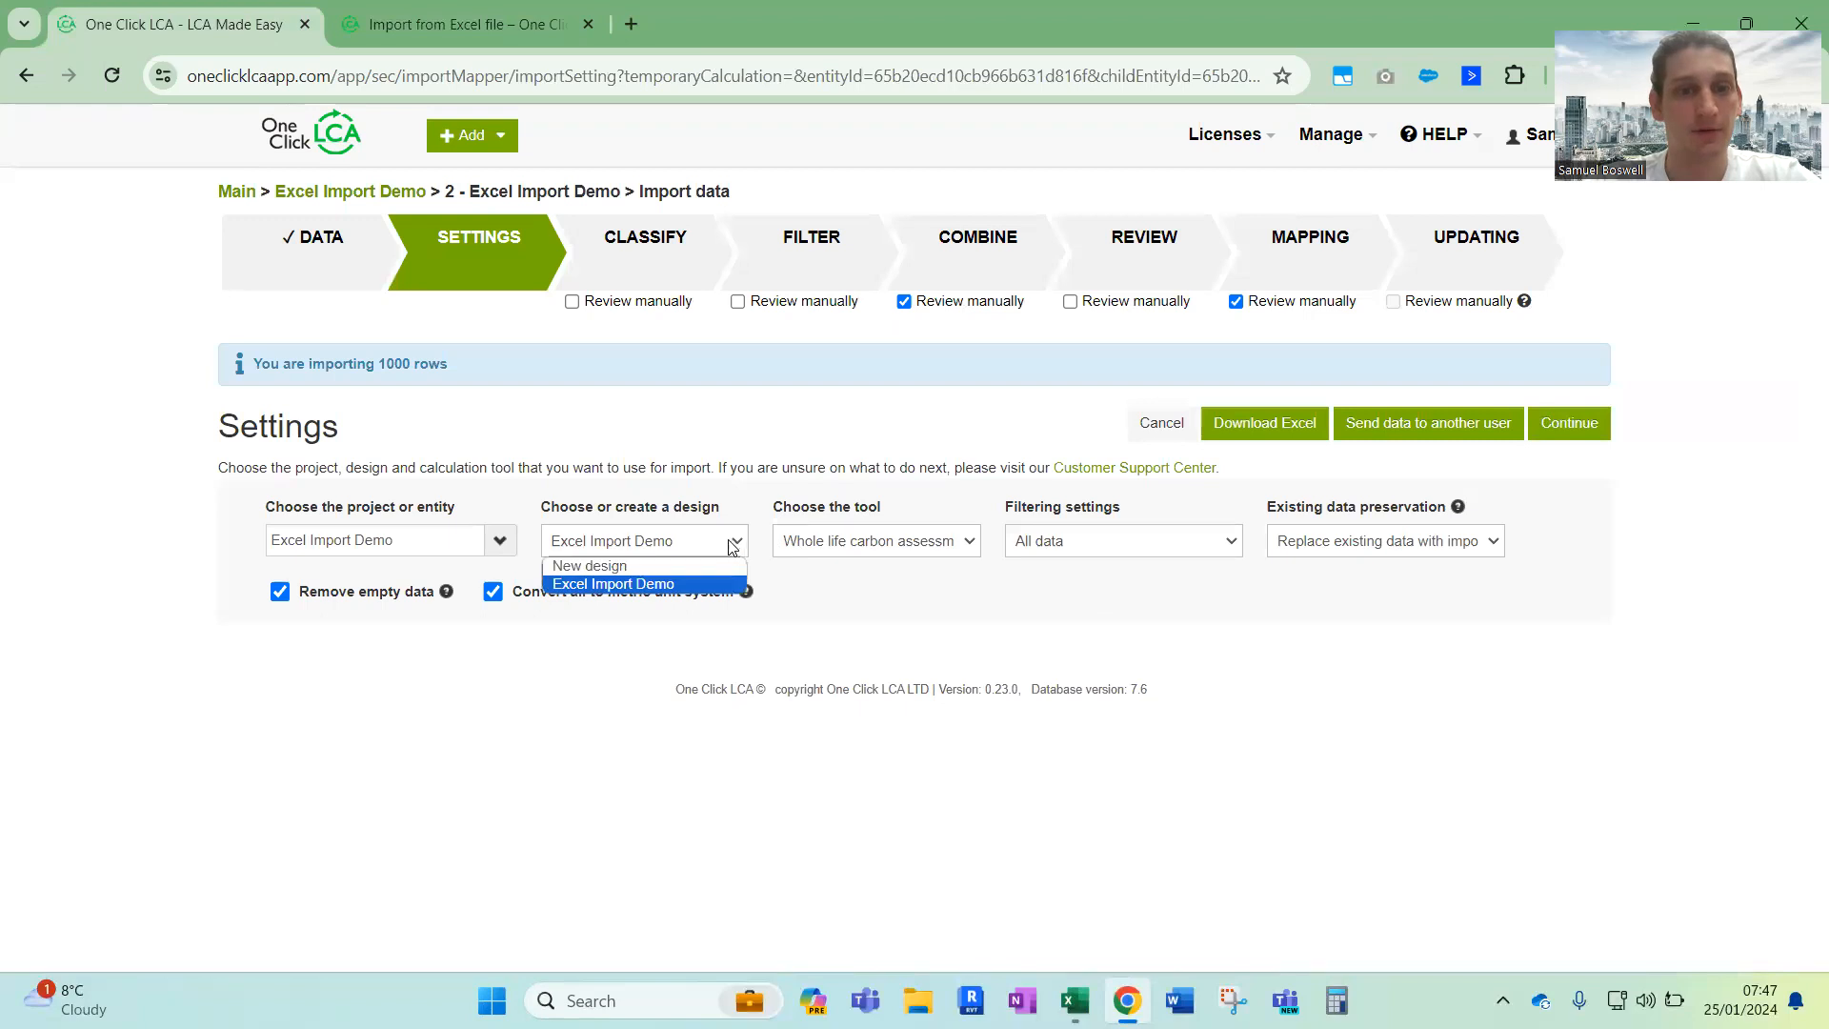
left_click(591, 567)
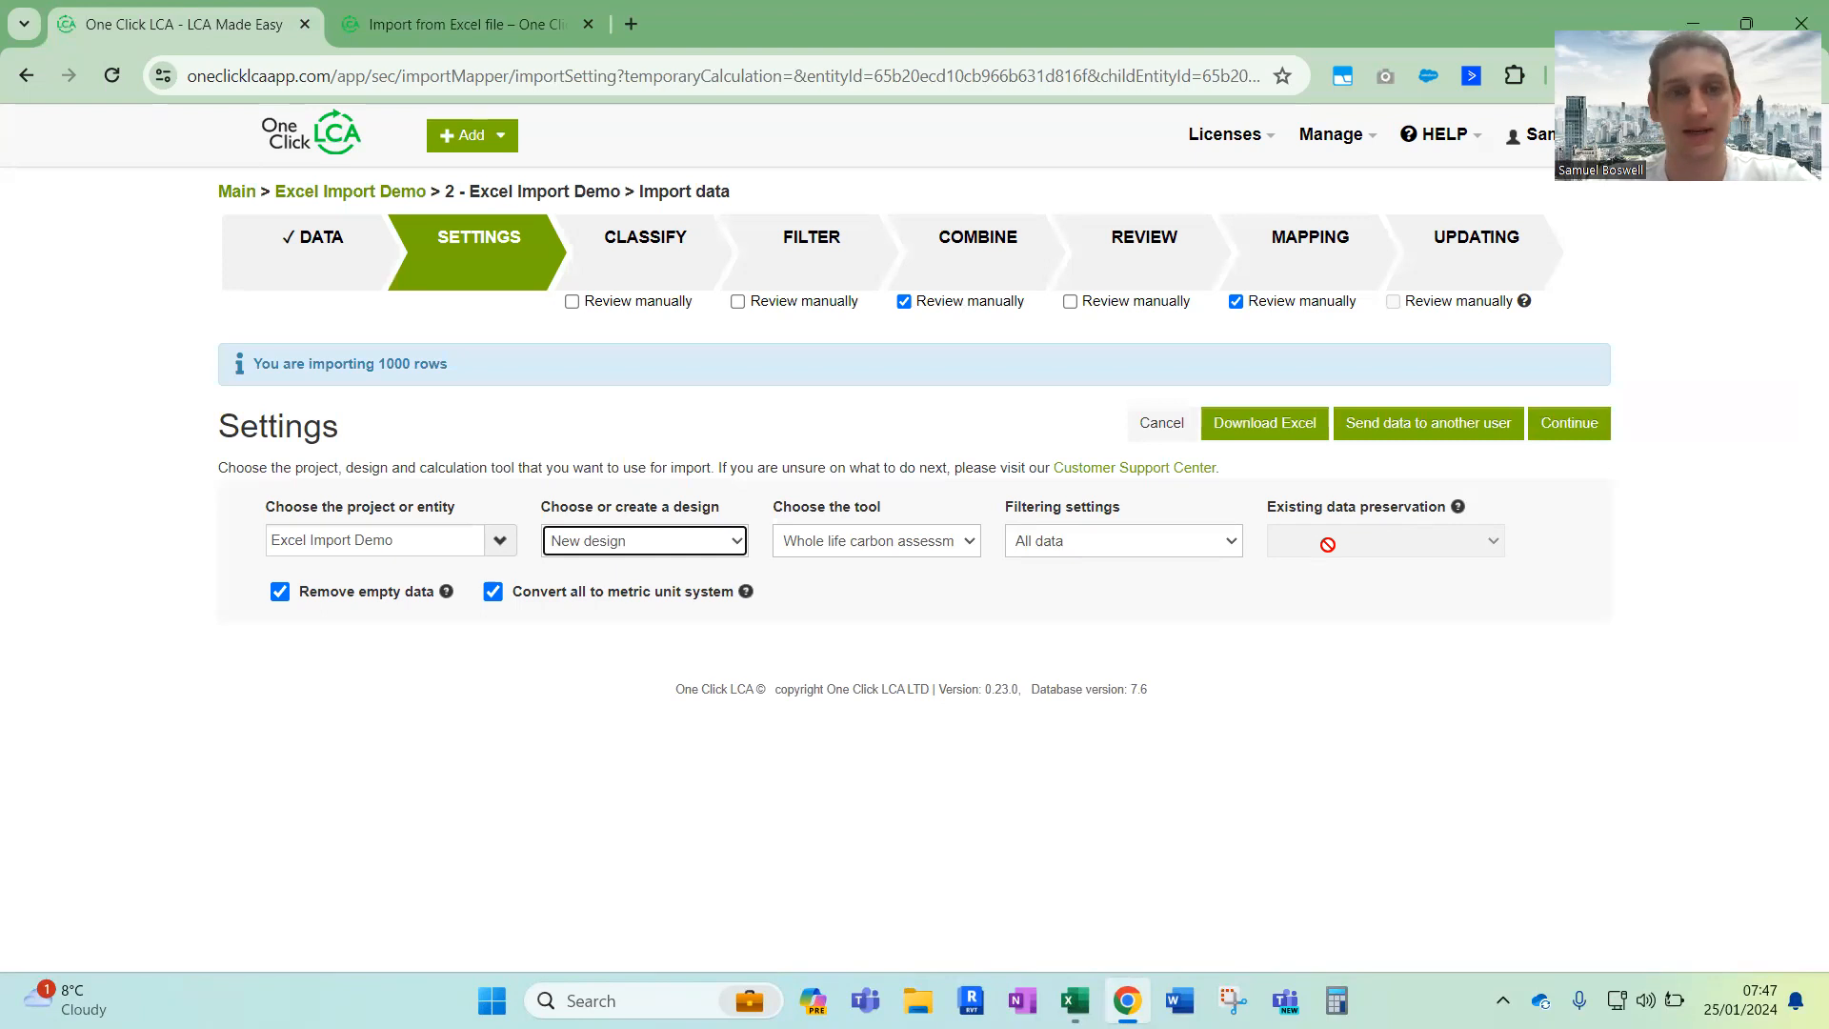
Choose the Excel Import Demo design as the target and set existing data preservation to Replace existing data with imported data
left_click(673, 541)
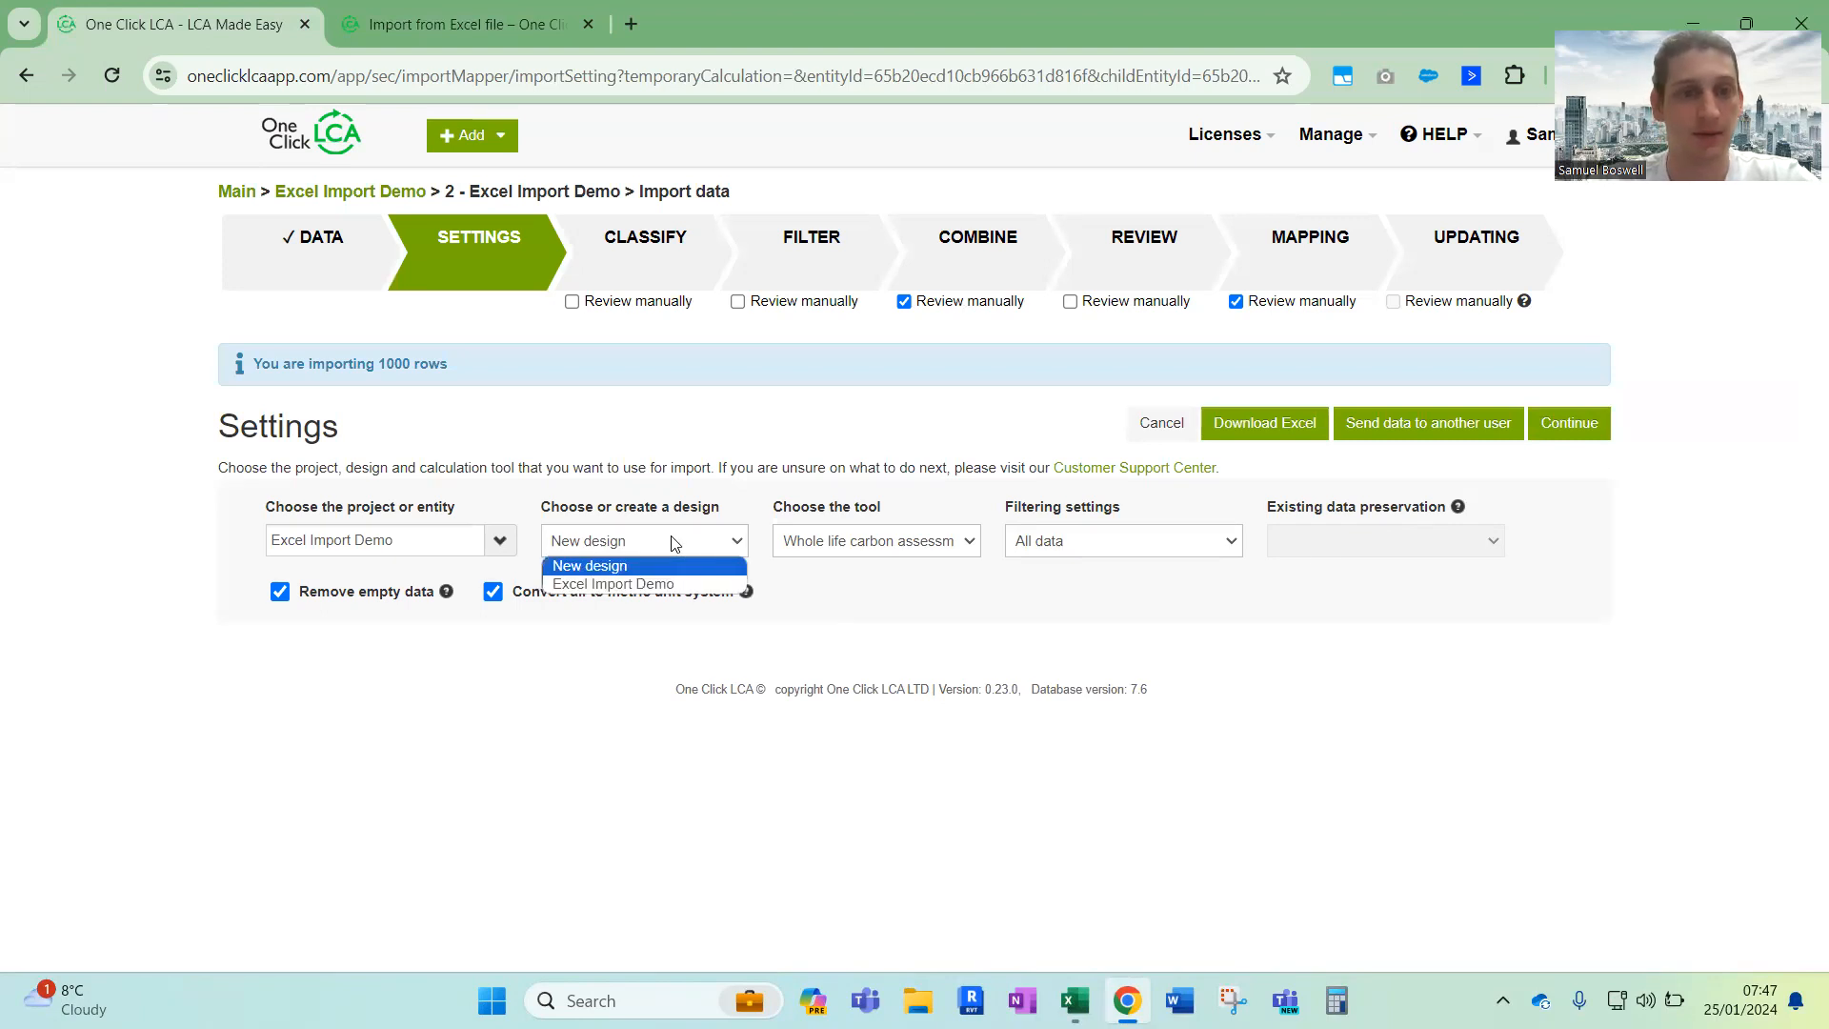
left_click(613, 584)
left_click(1324, 555)
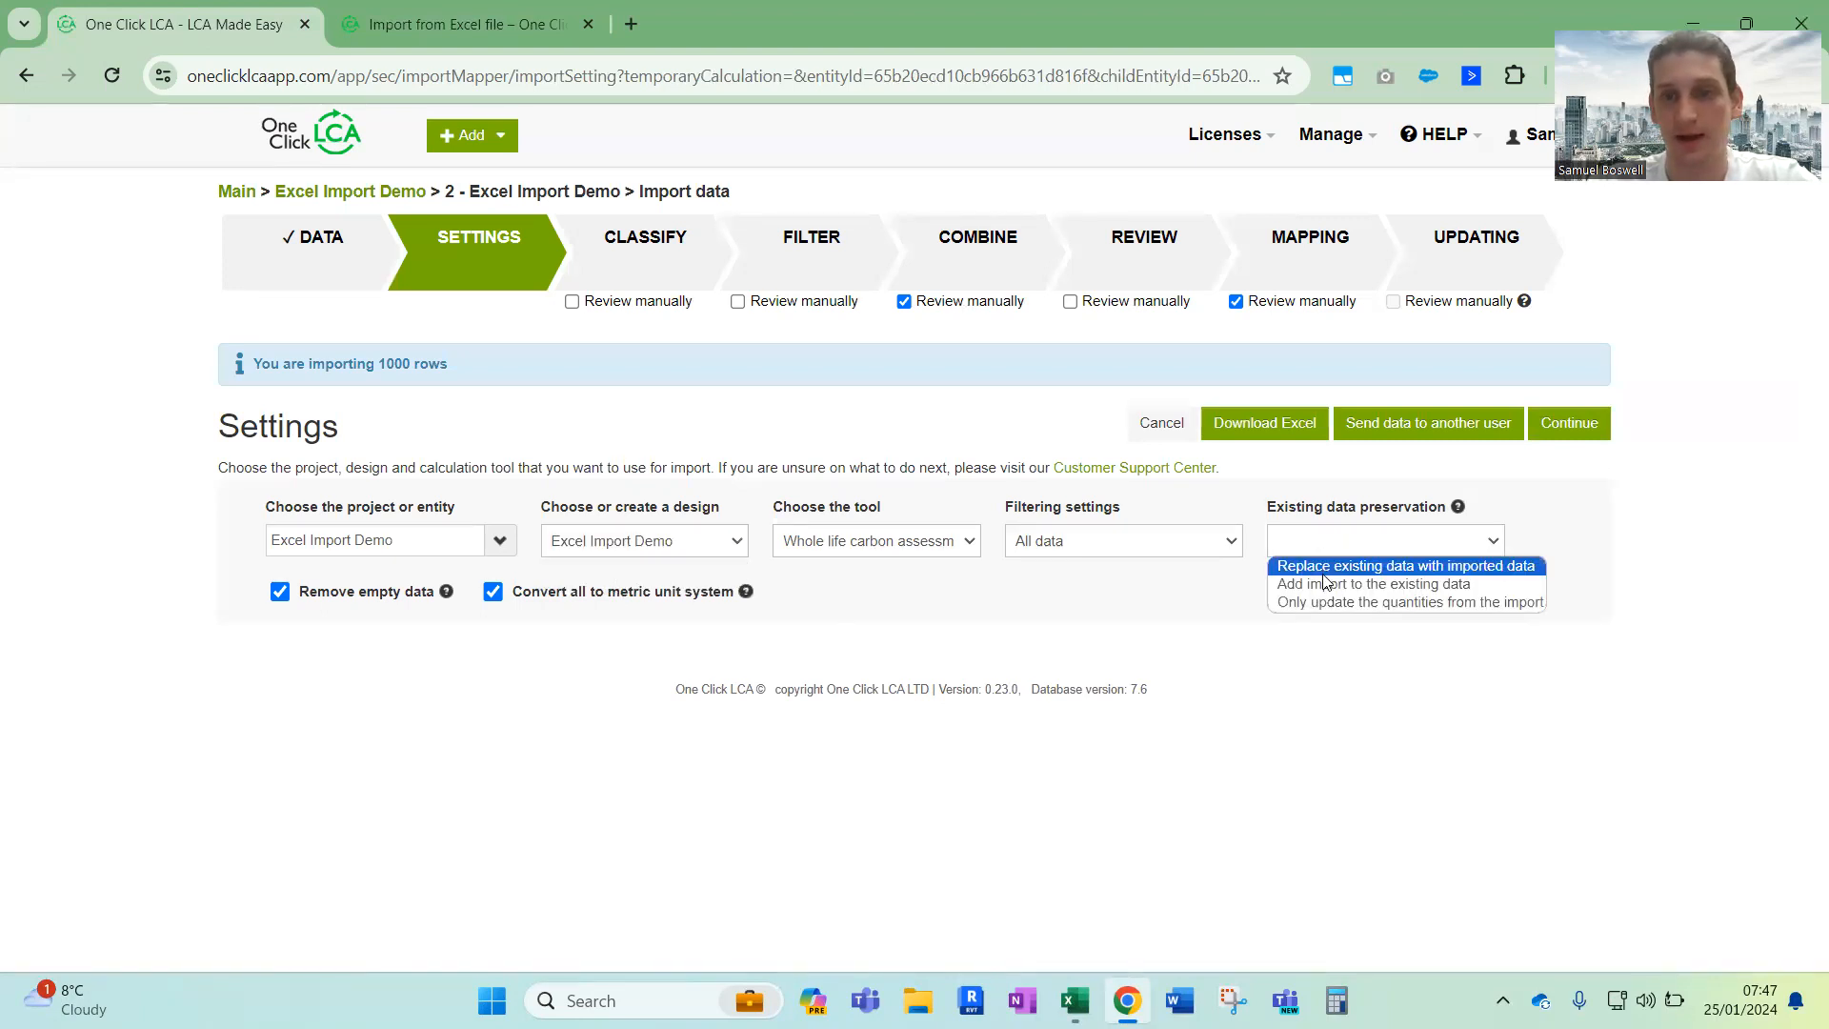
left_click(1319, 567)
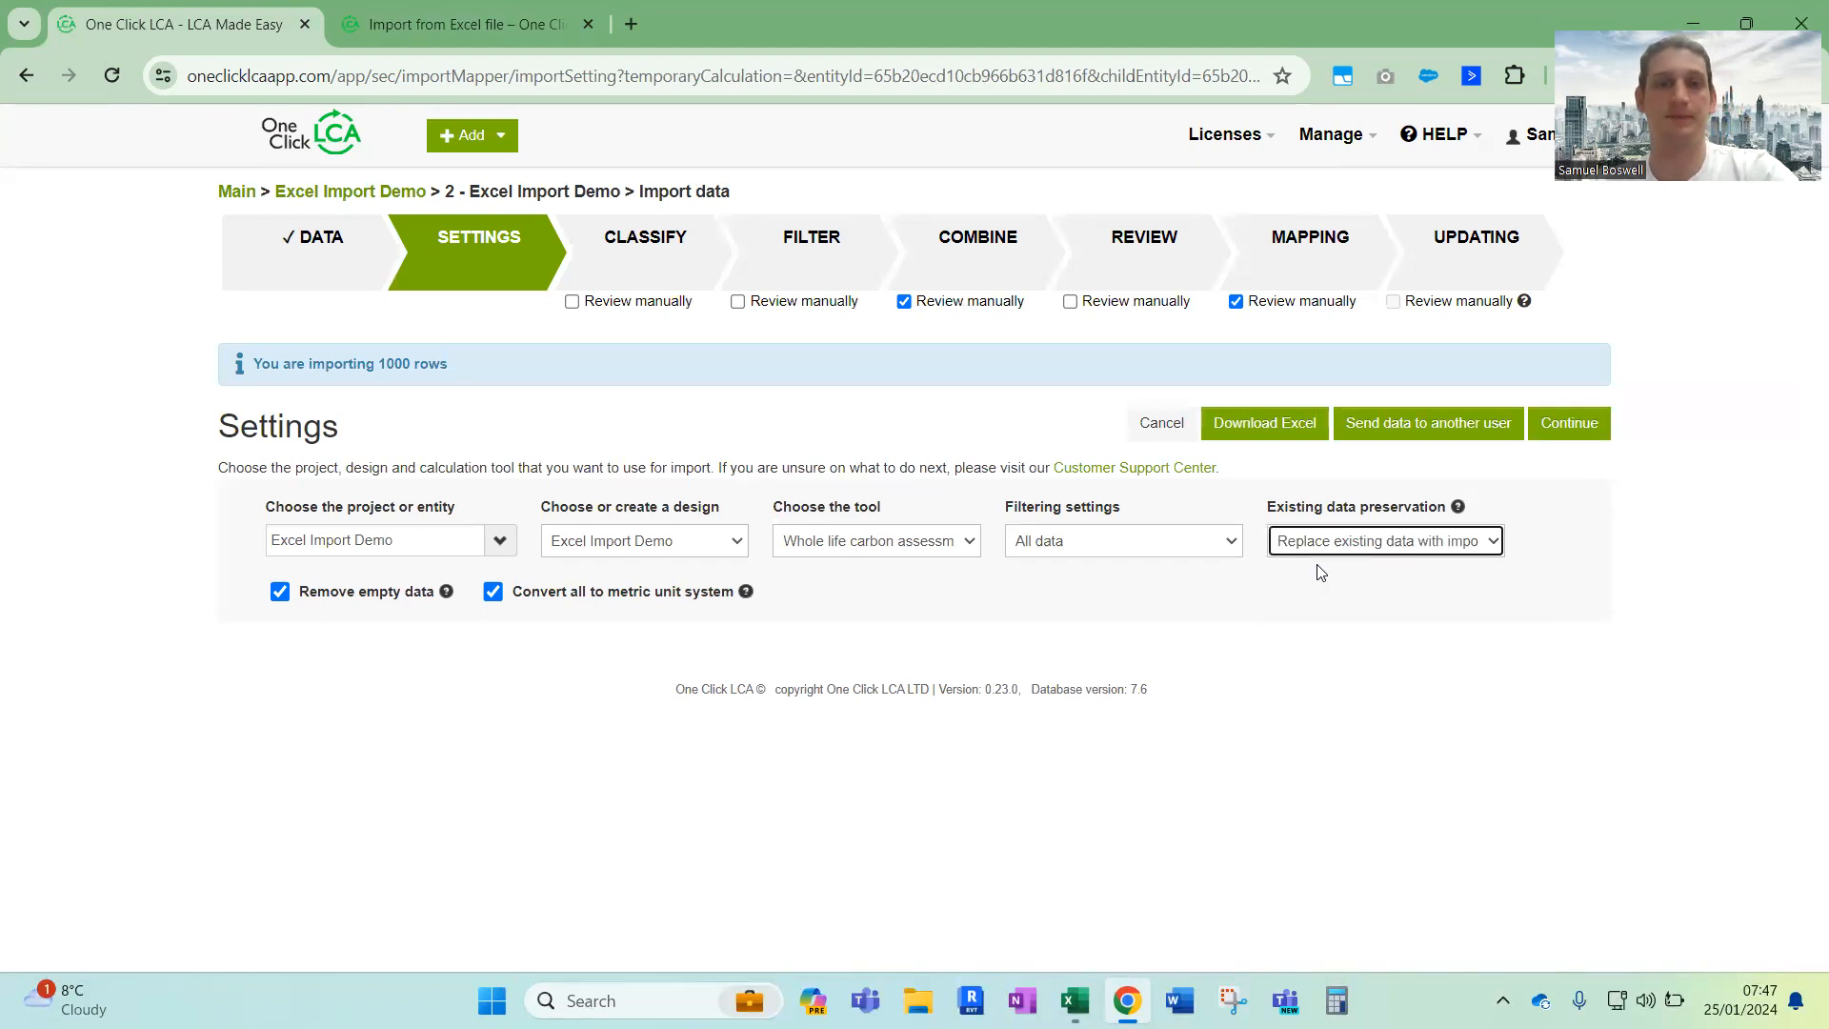
Enable manual review for the Classify, Filter and Review stages and continue to the classification
left_click(571, 303)
left_click(737, 301)
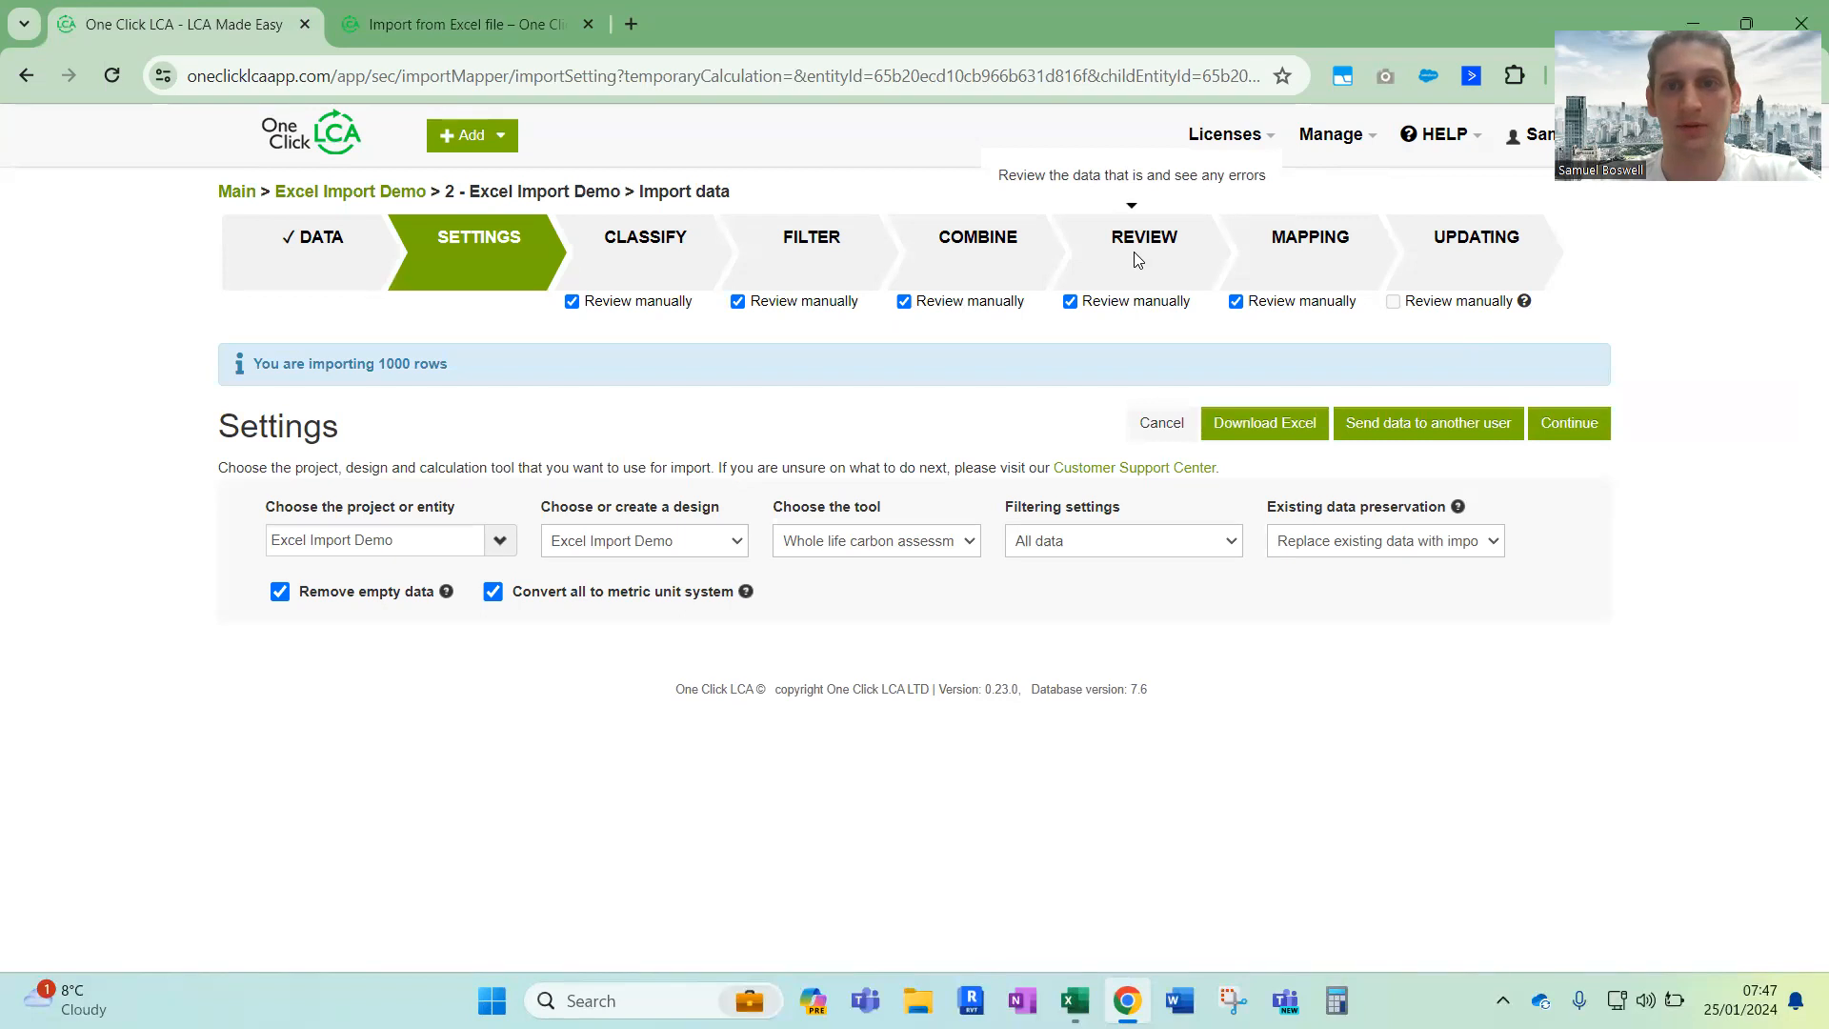
left_click(1569, 429)
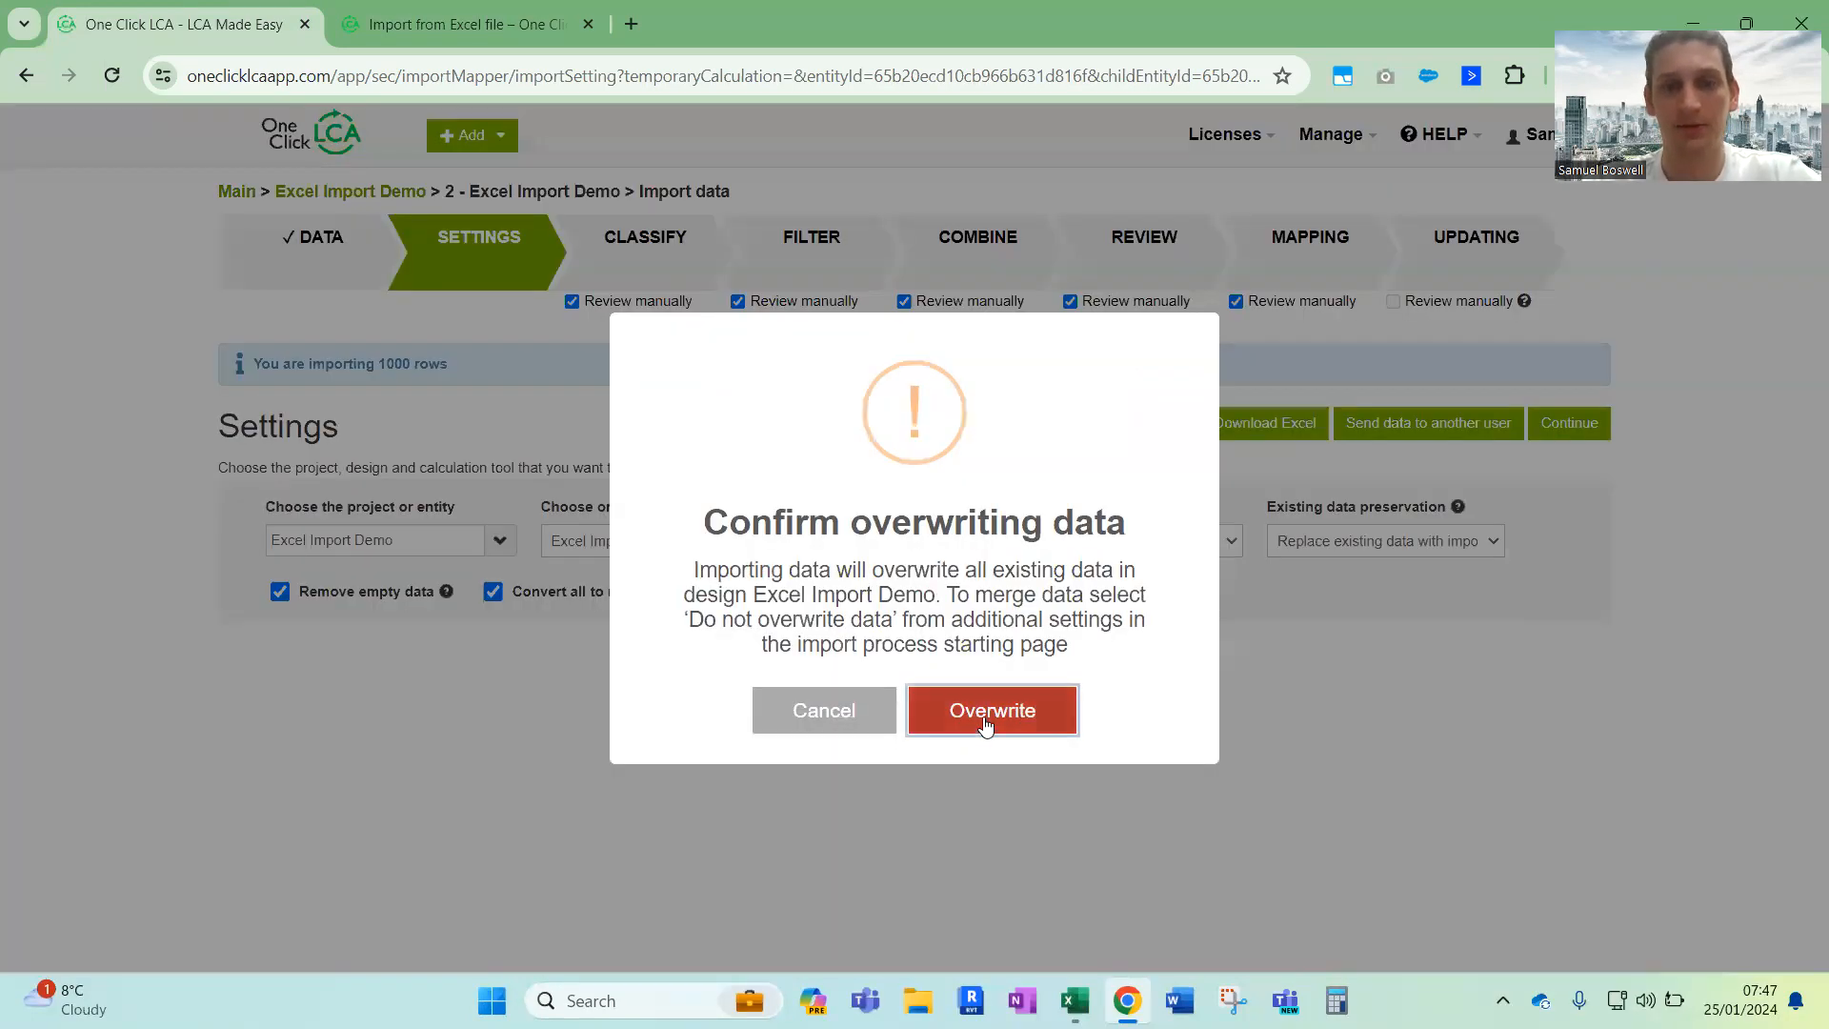
left_click(985, 723)
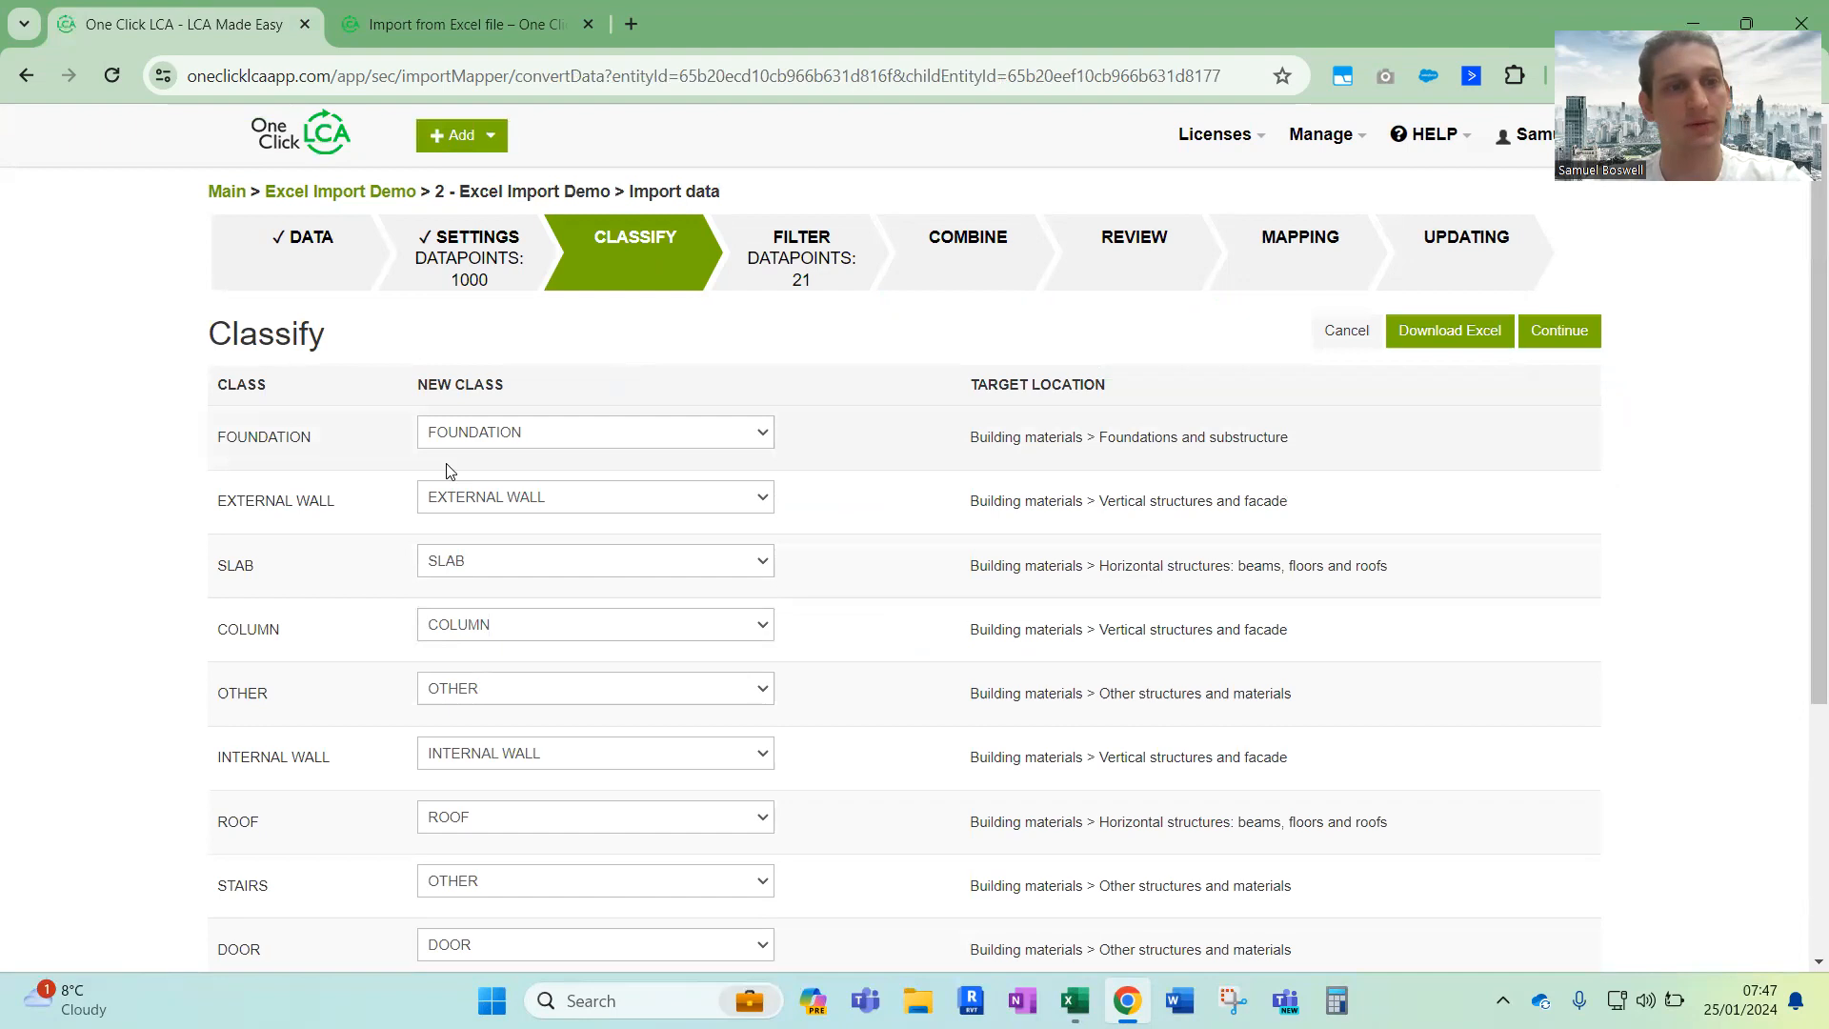
Switch to the Excel import form, examine the class entries in rows 2 to 22, and return to One Click LCA in the browser
key("alt+Tab")
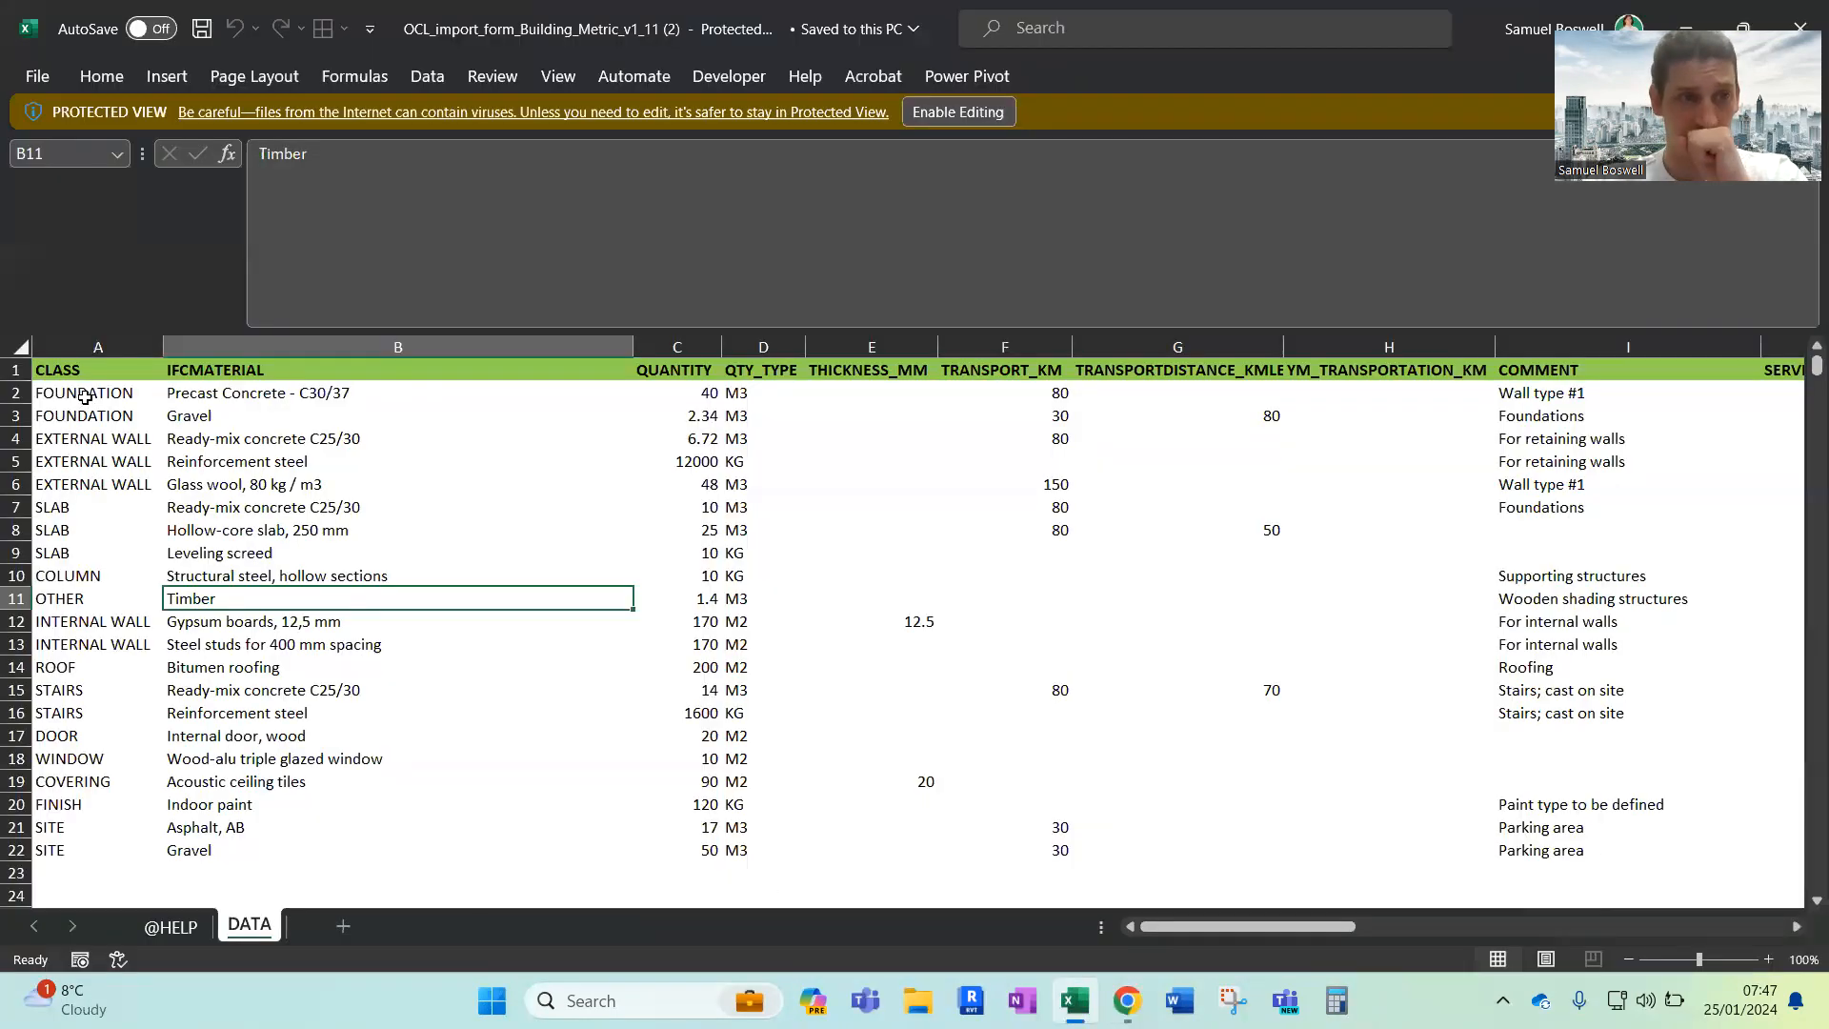
left_click_drag(84, 397, 80, 860)
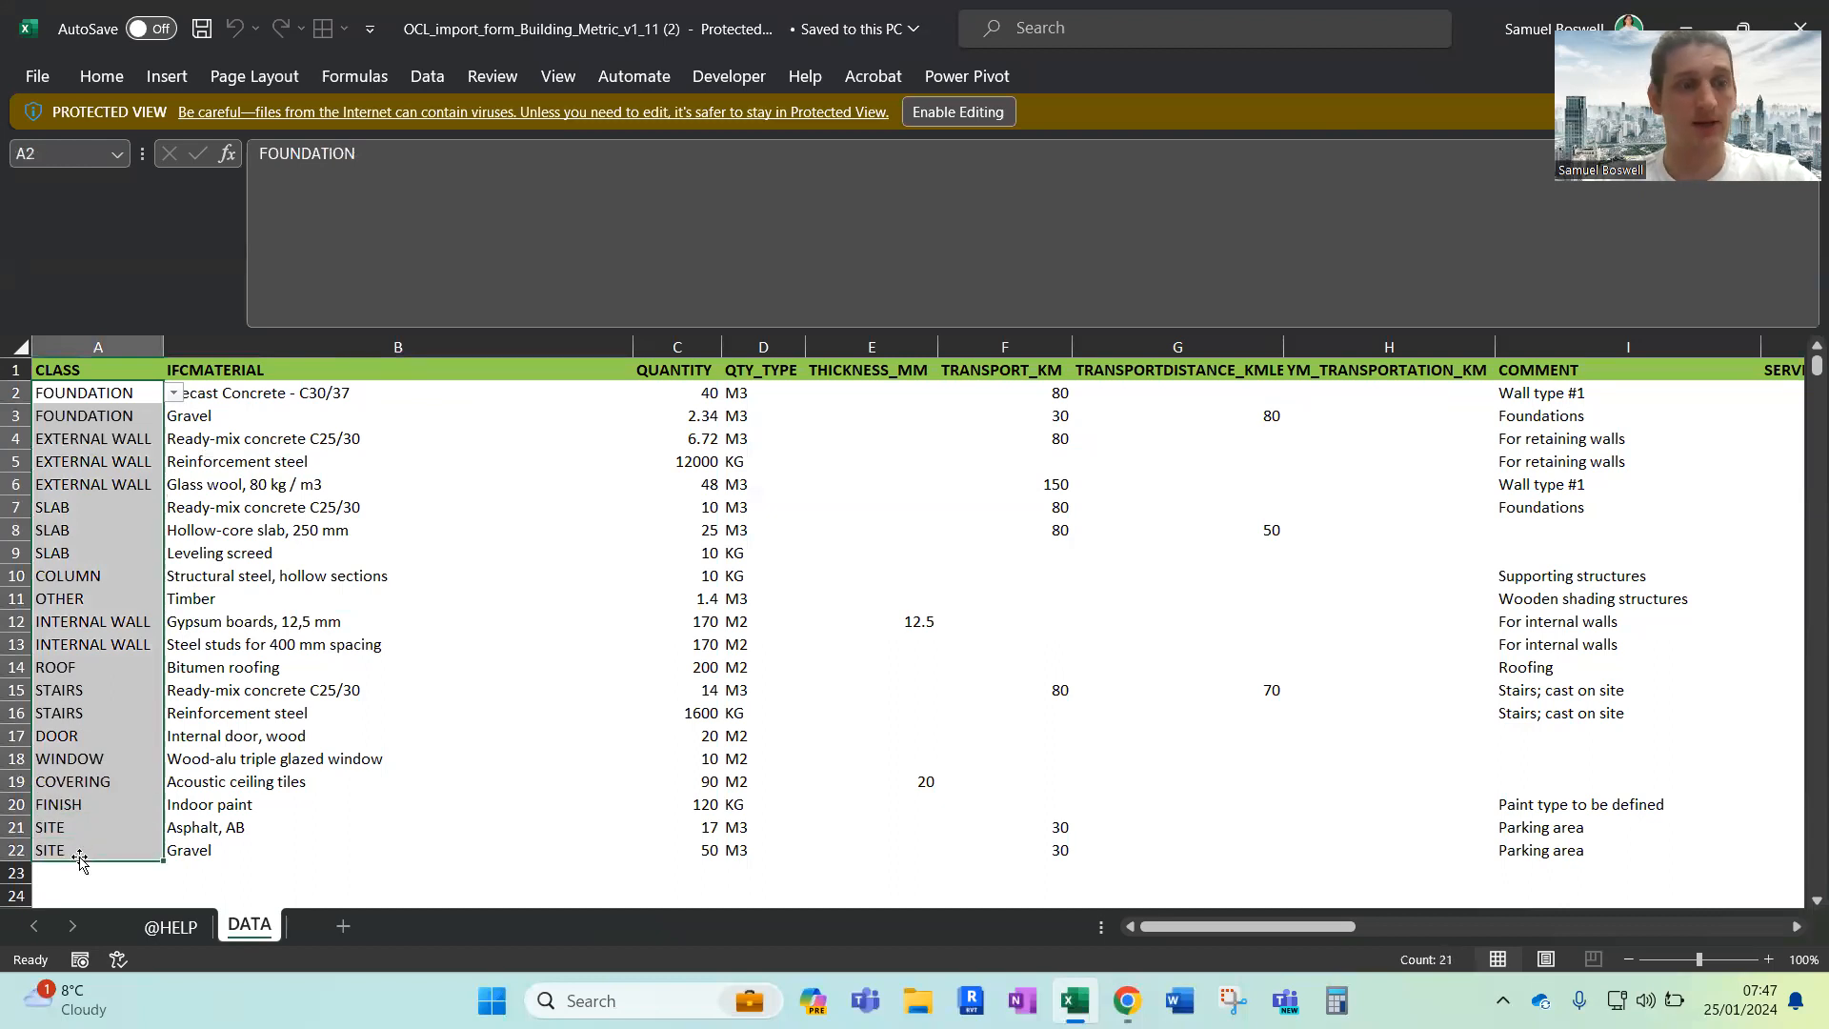
left_click(96, 519)
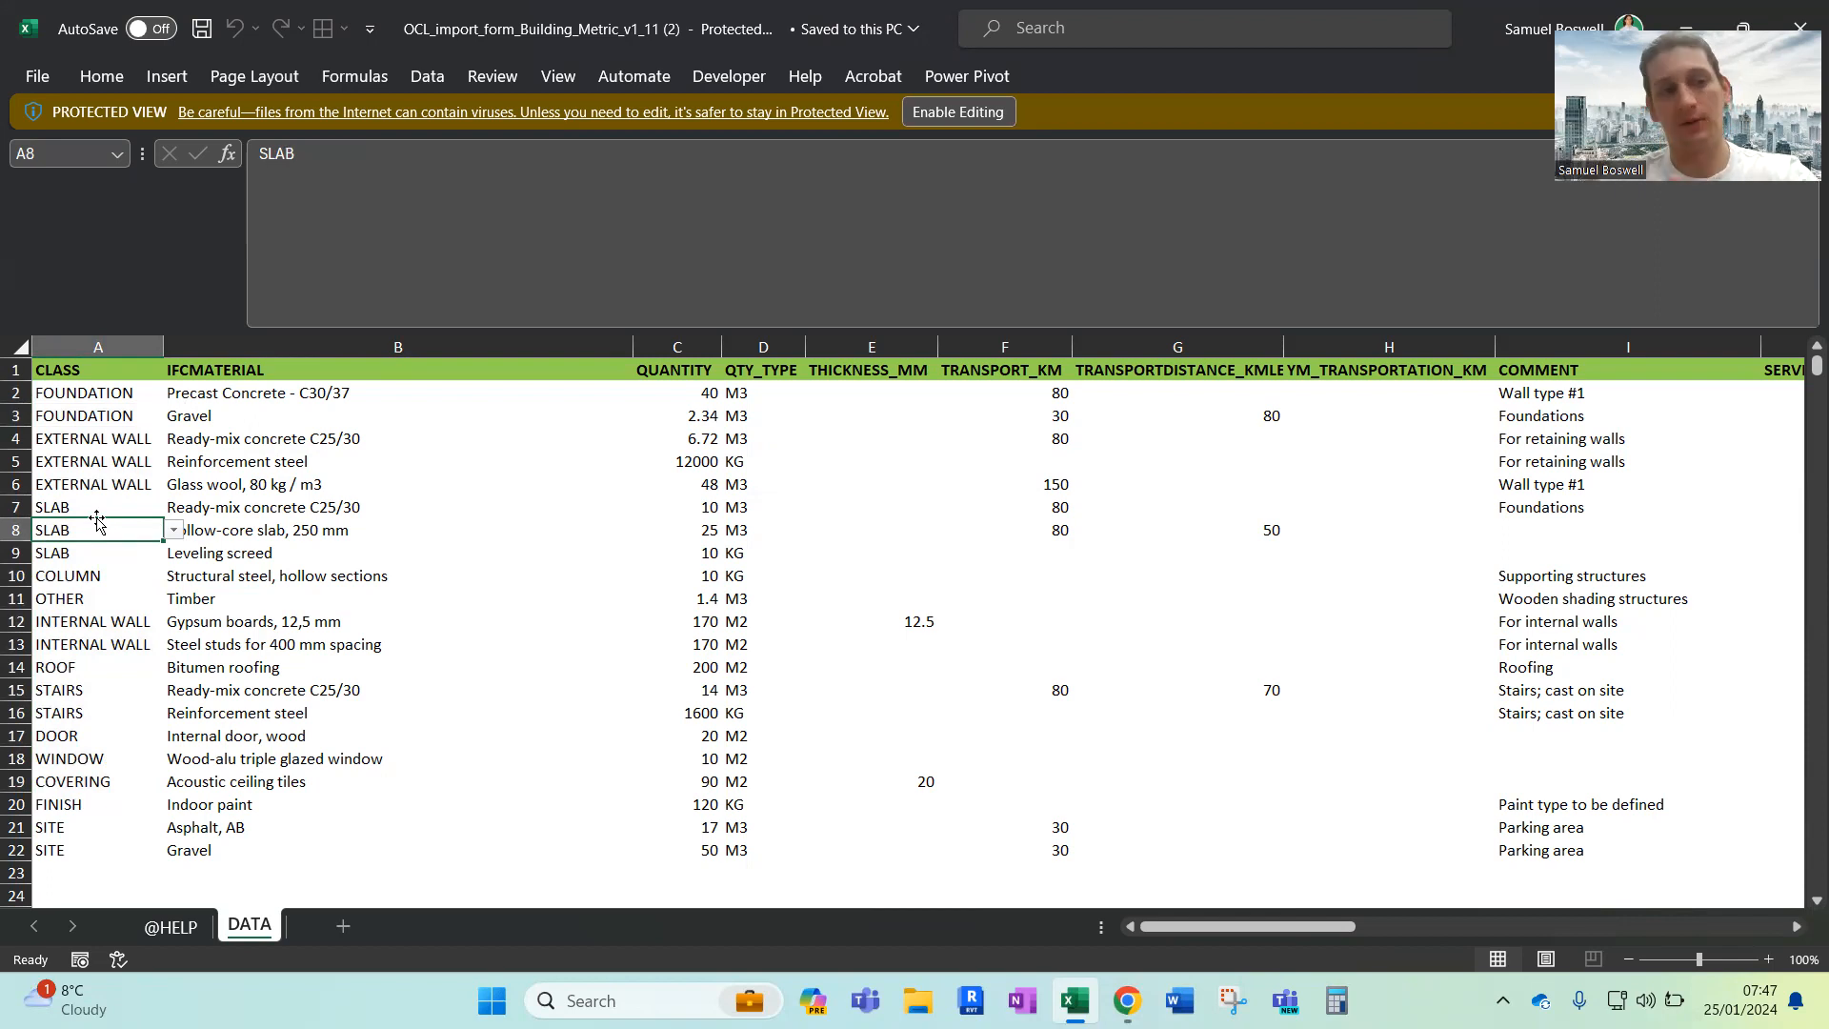
key("alt+Tab")
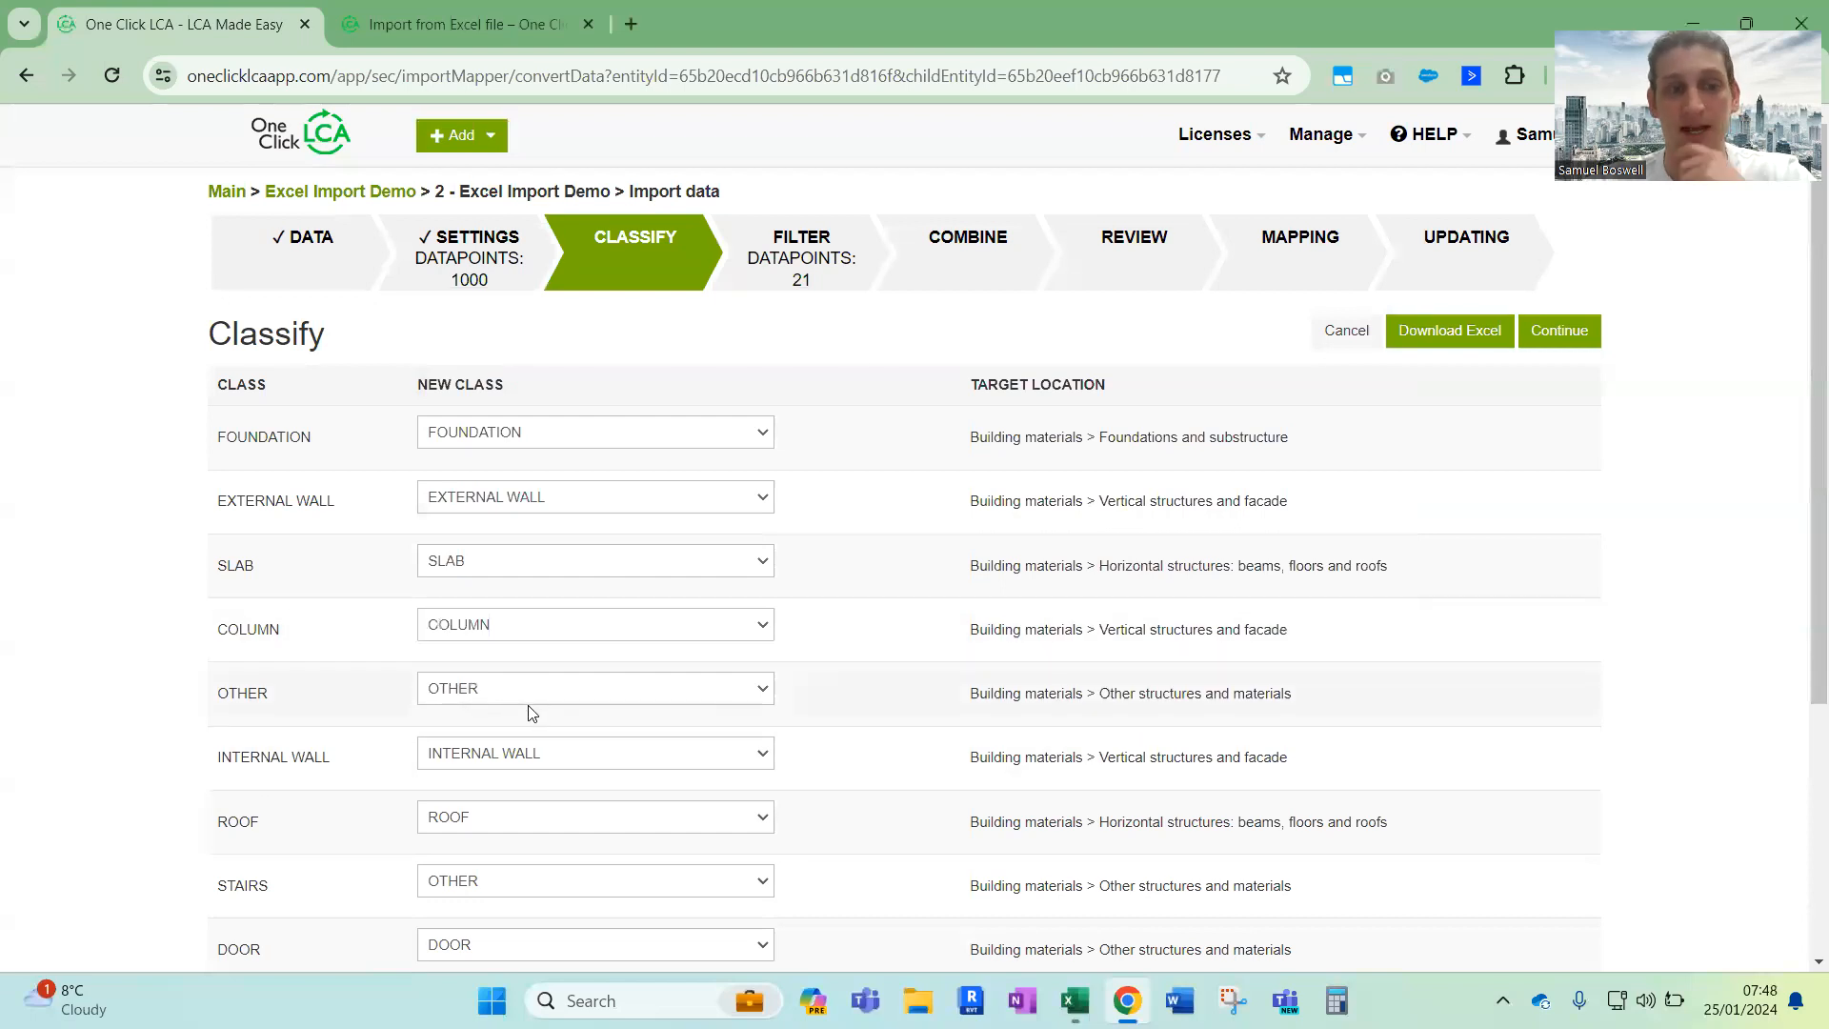
Check the class mappings and the alternative classes available for ROOF, then accept the classification and continue to the filter
scroll(532, 713, "down", 4)
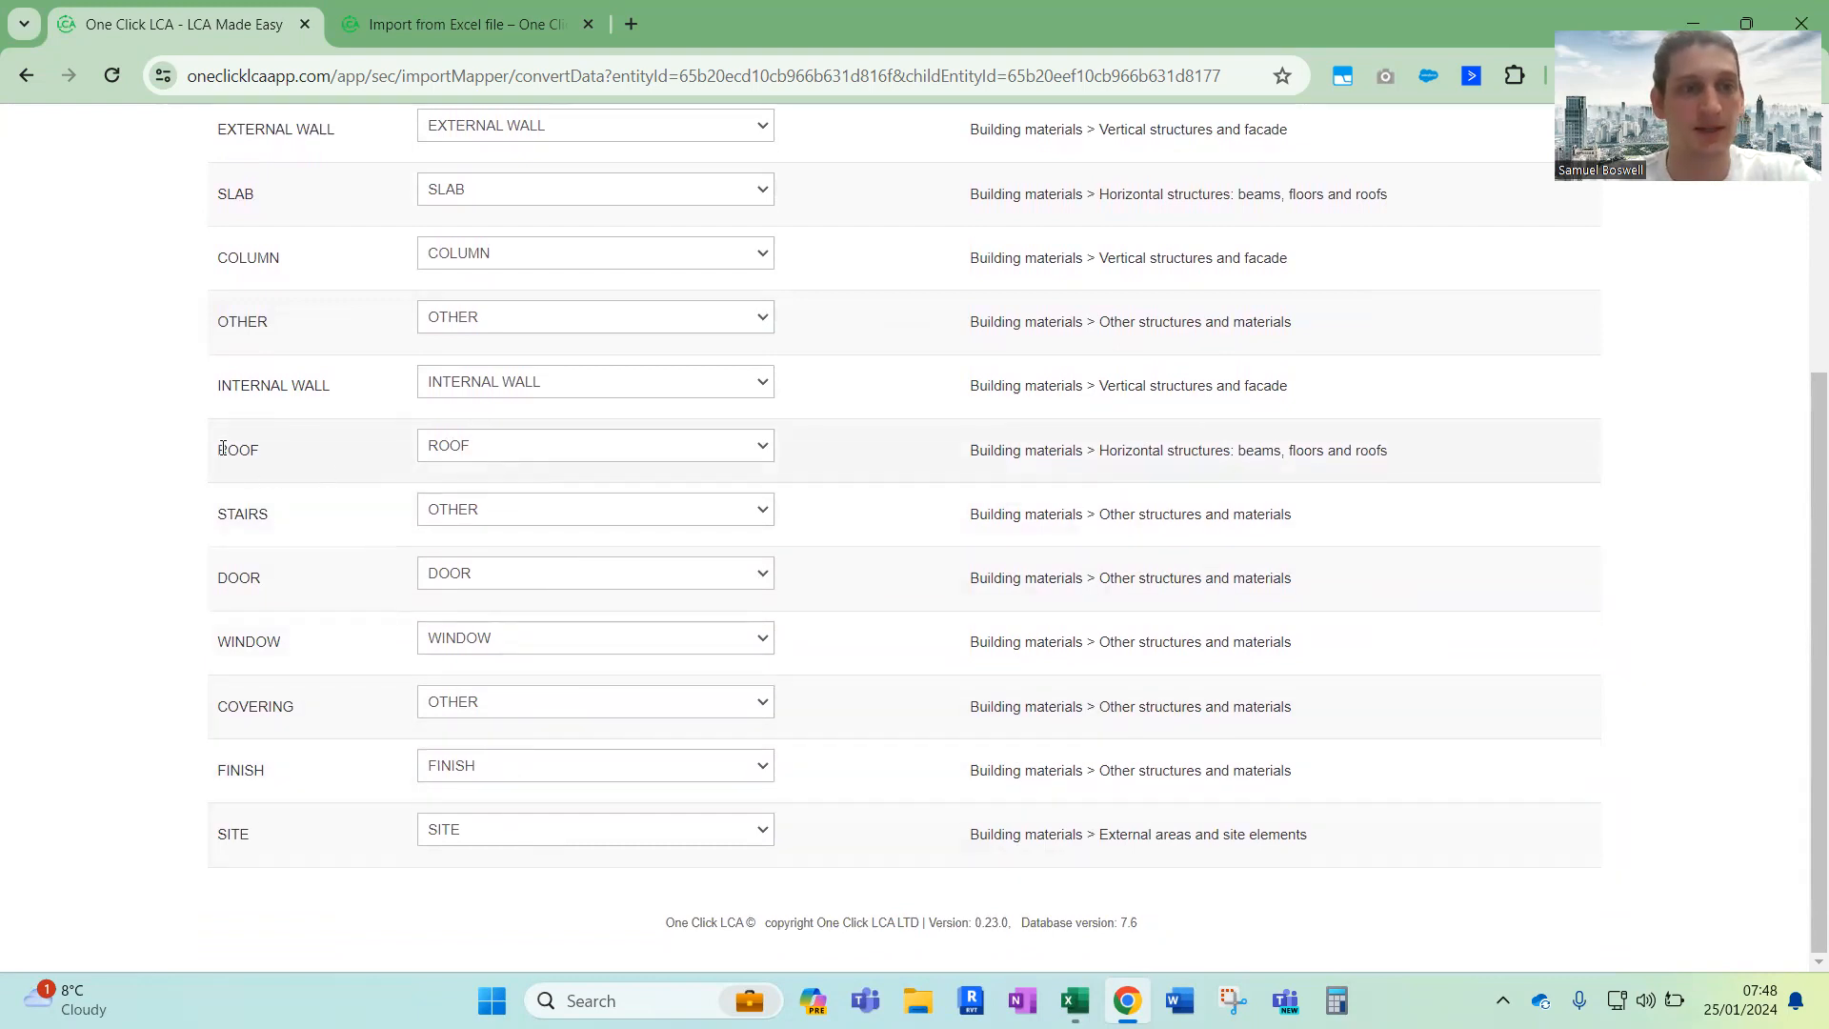
left_click(484, 451)
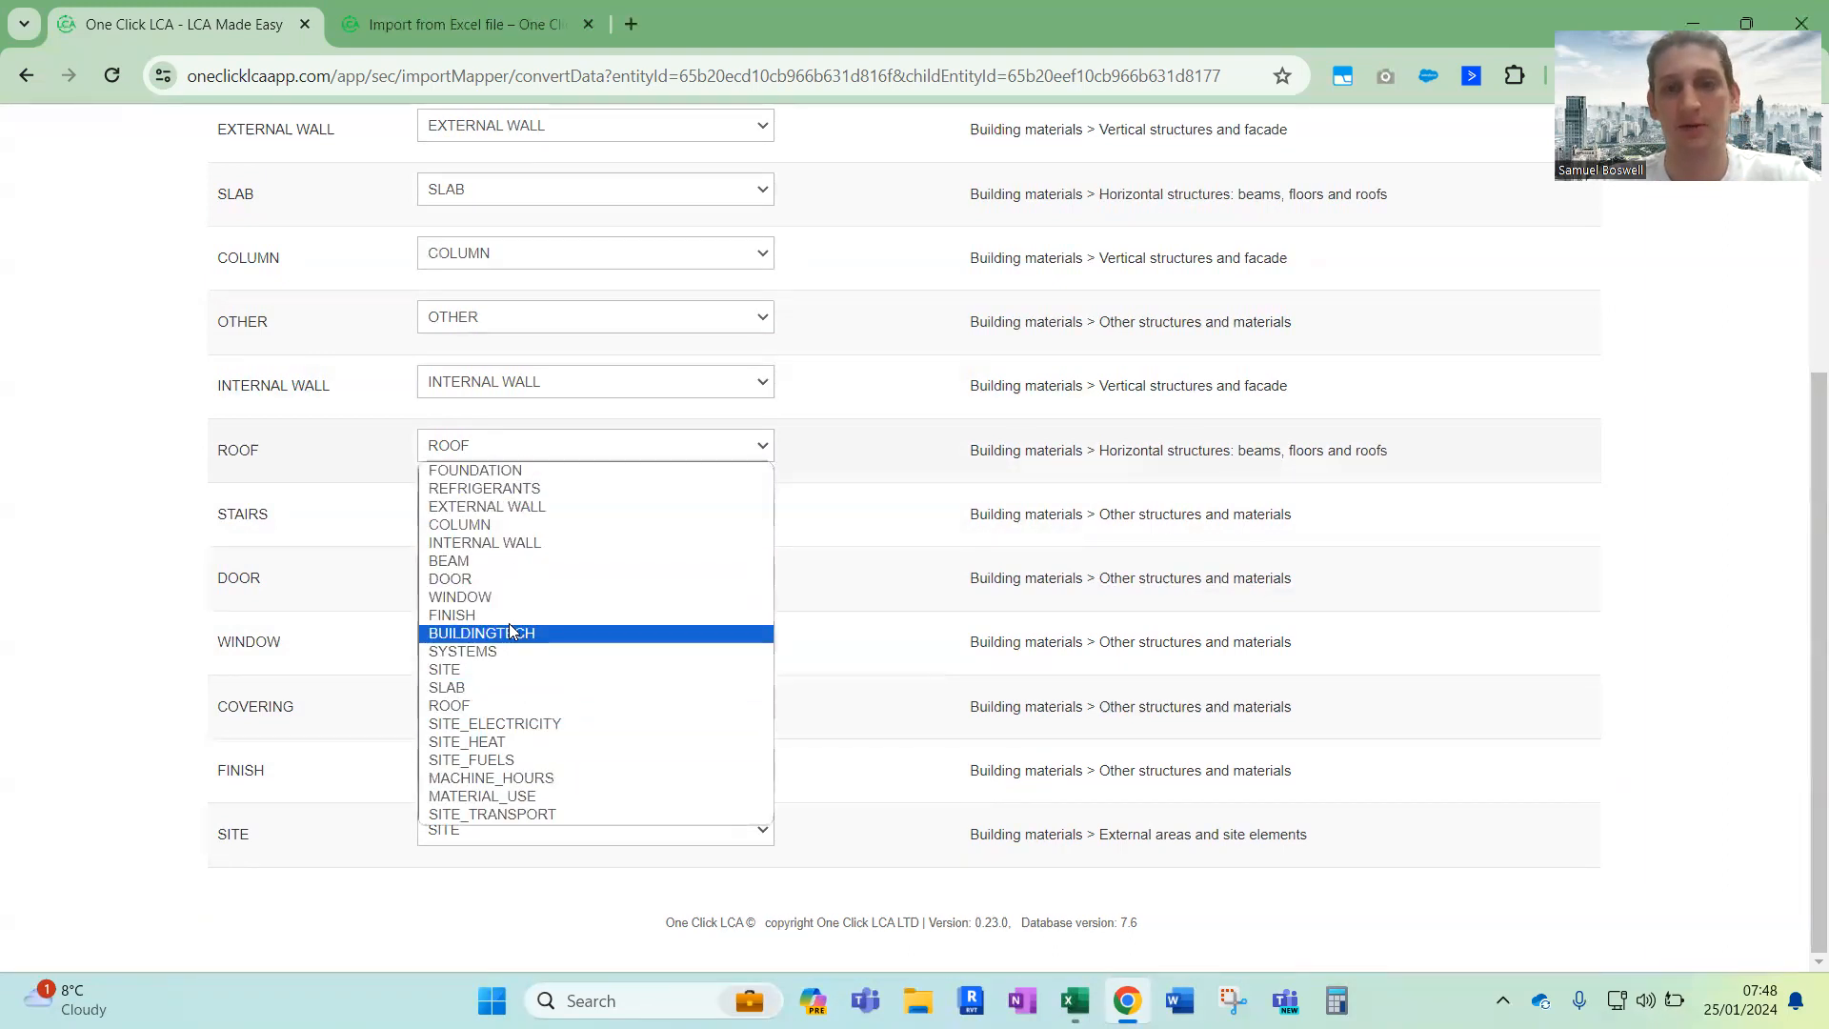
scroll(862, 446, "up", 5)
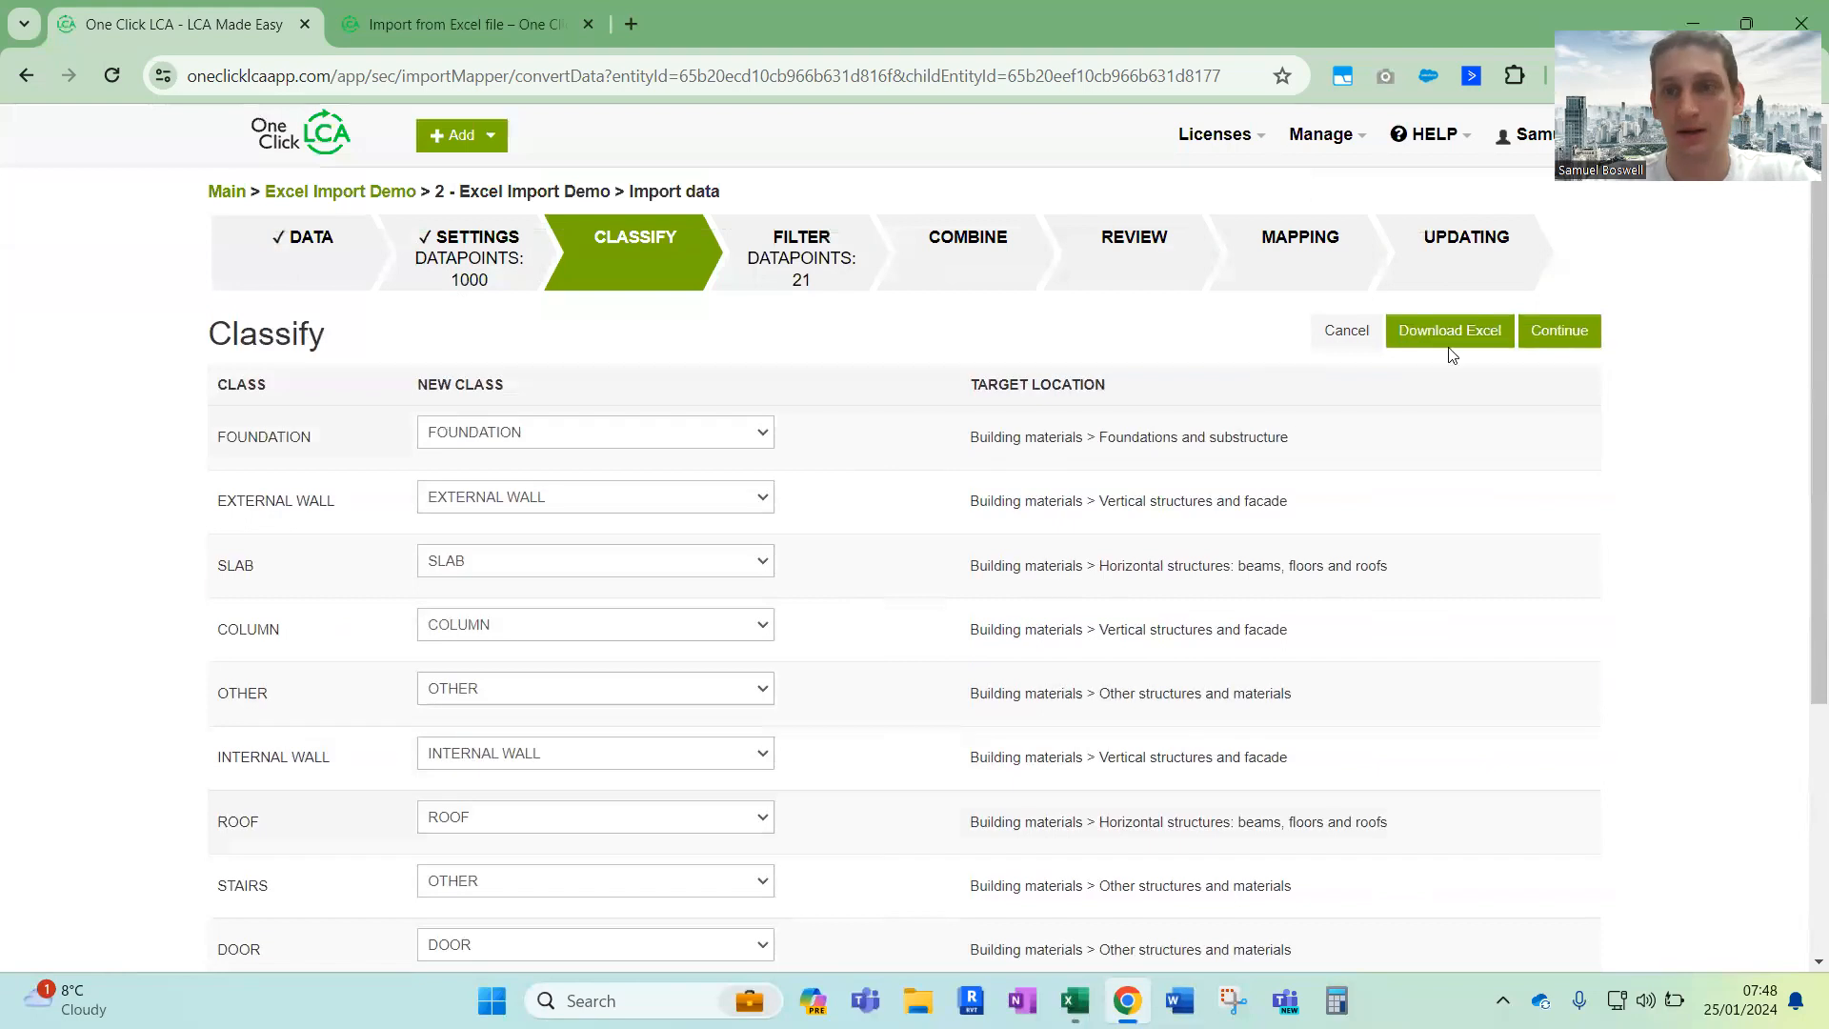
left_click(1572, 335)
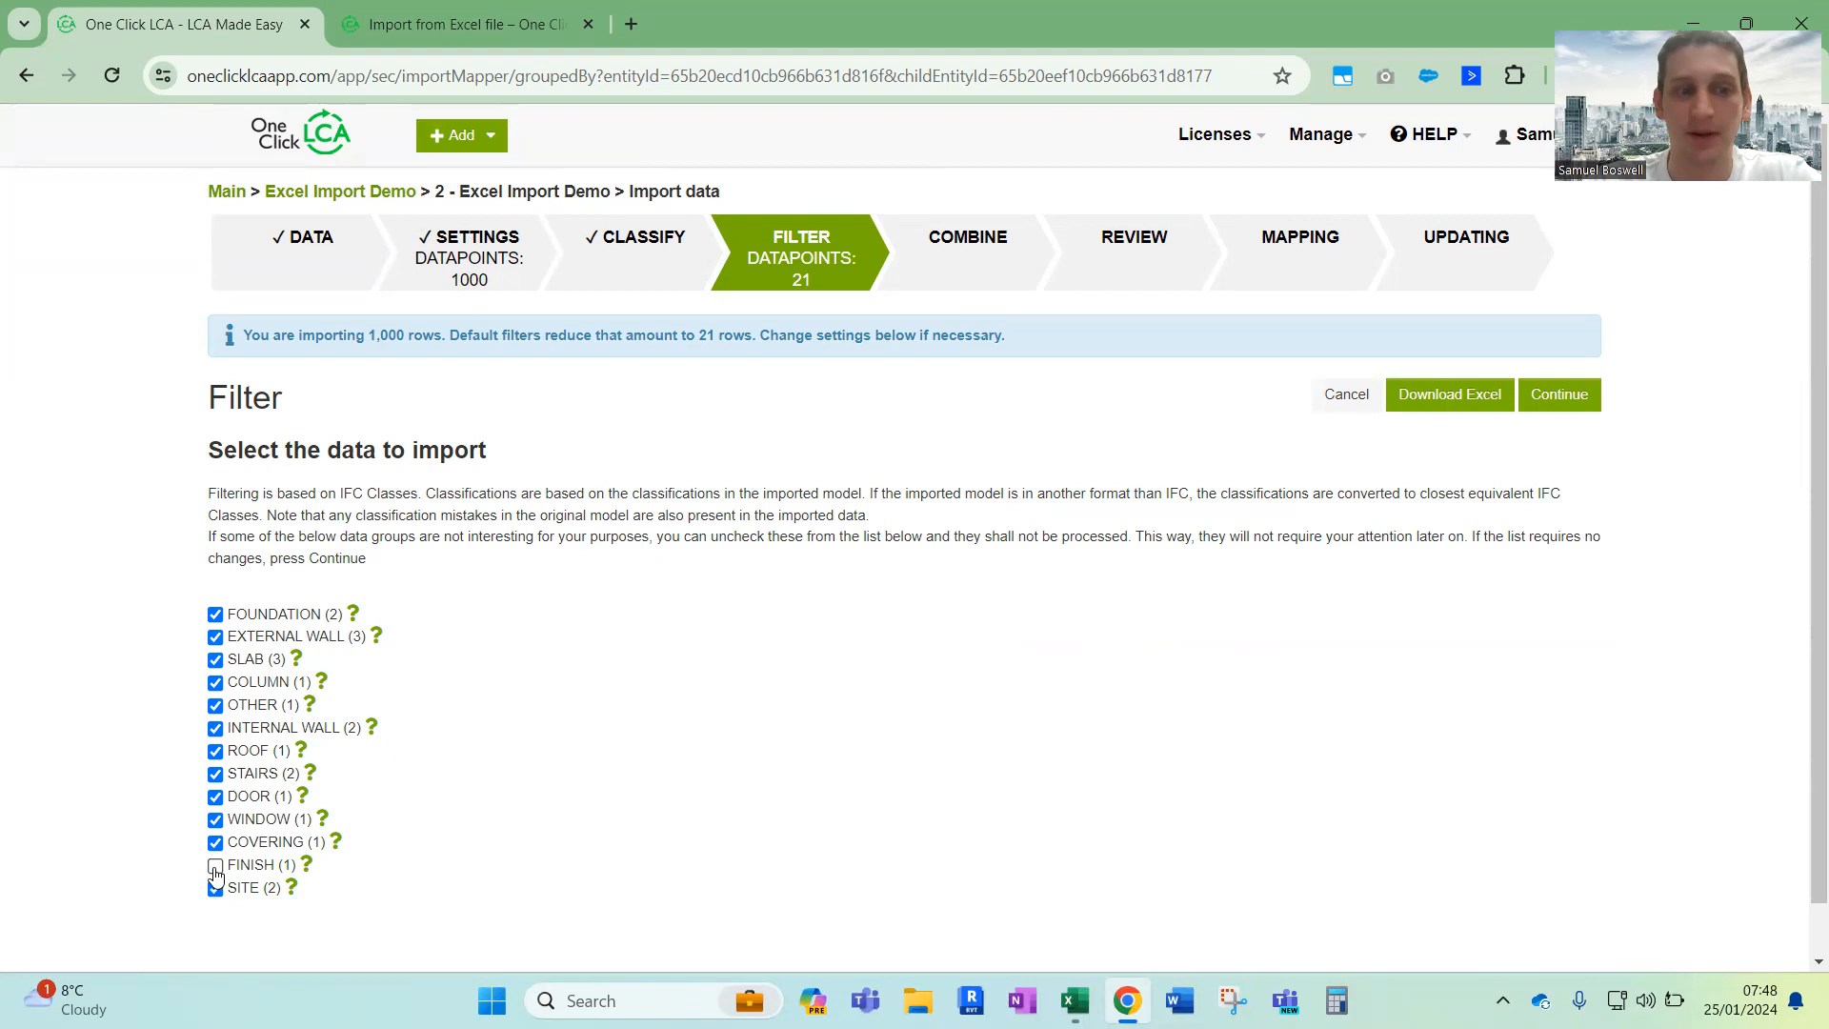
Accept the filter with all data groups included, check the grouping criteria for combining, and continue to the data review
left_click(1558, 396)
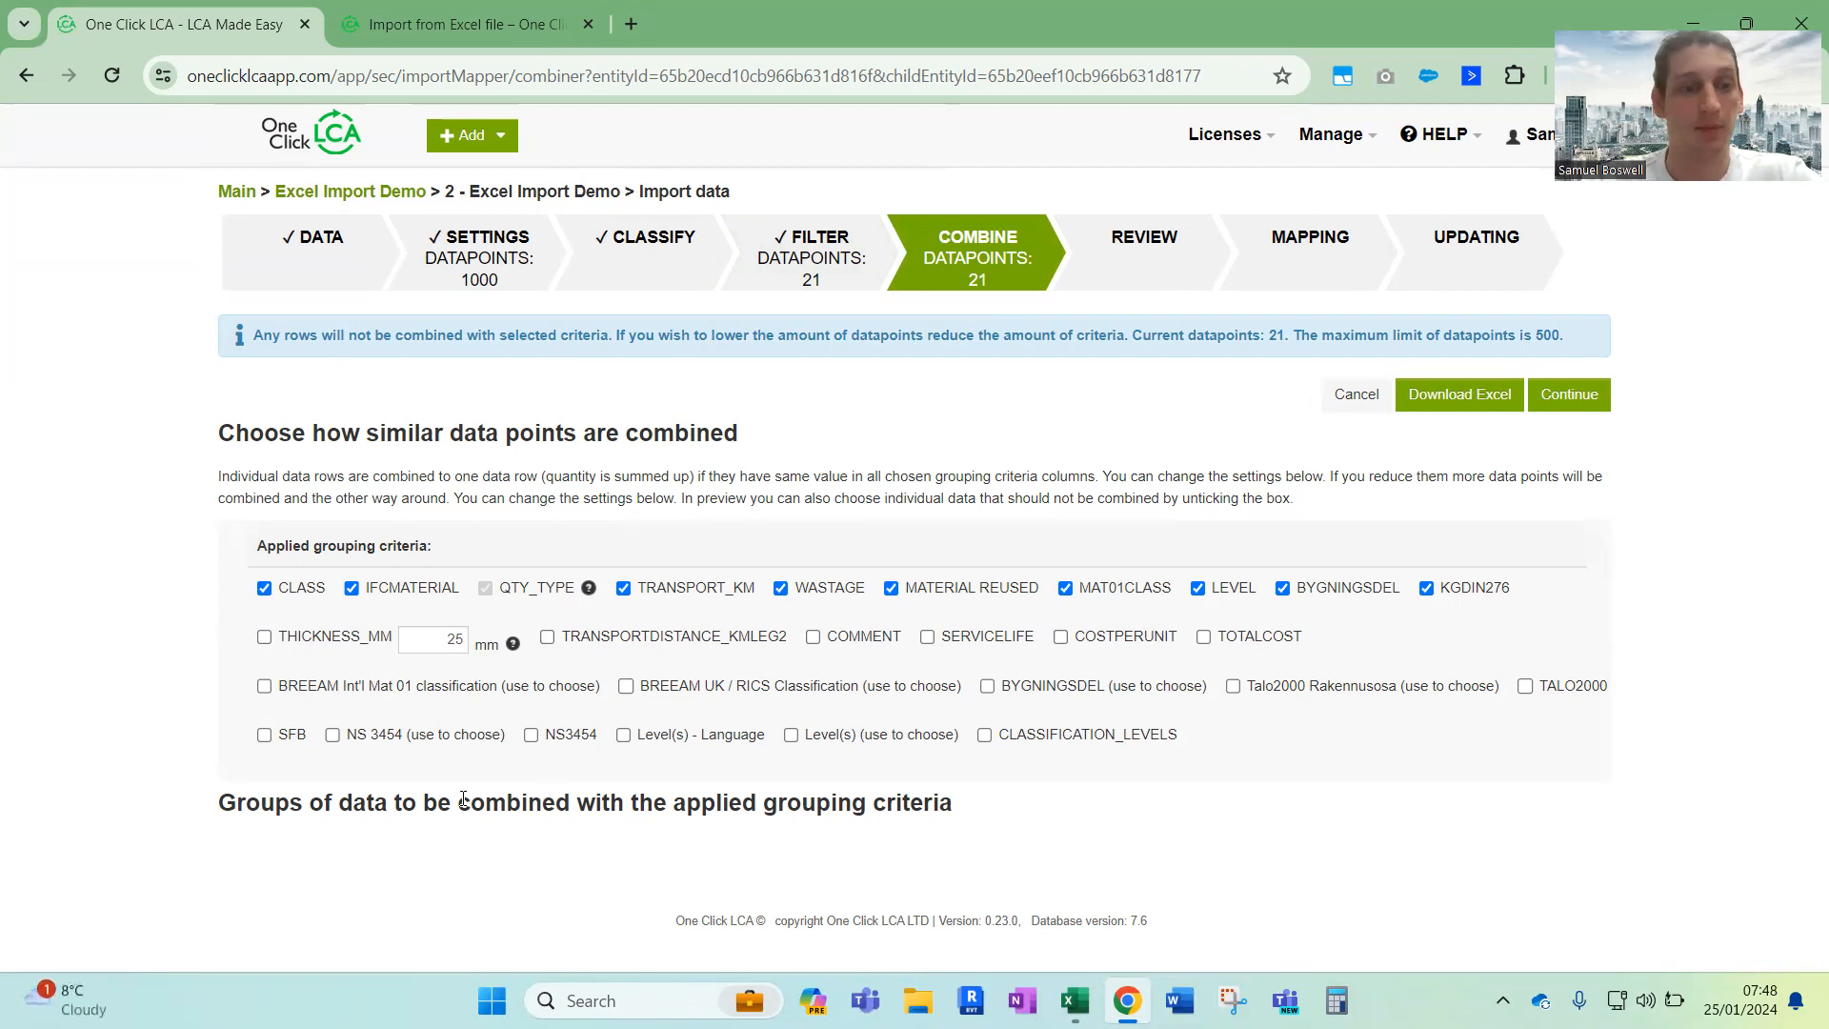
left_click_drag(225, 800, 964, 826)
left_click(966, 810)
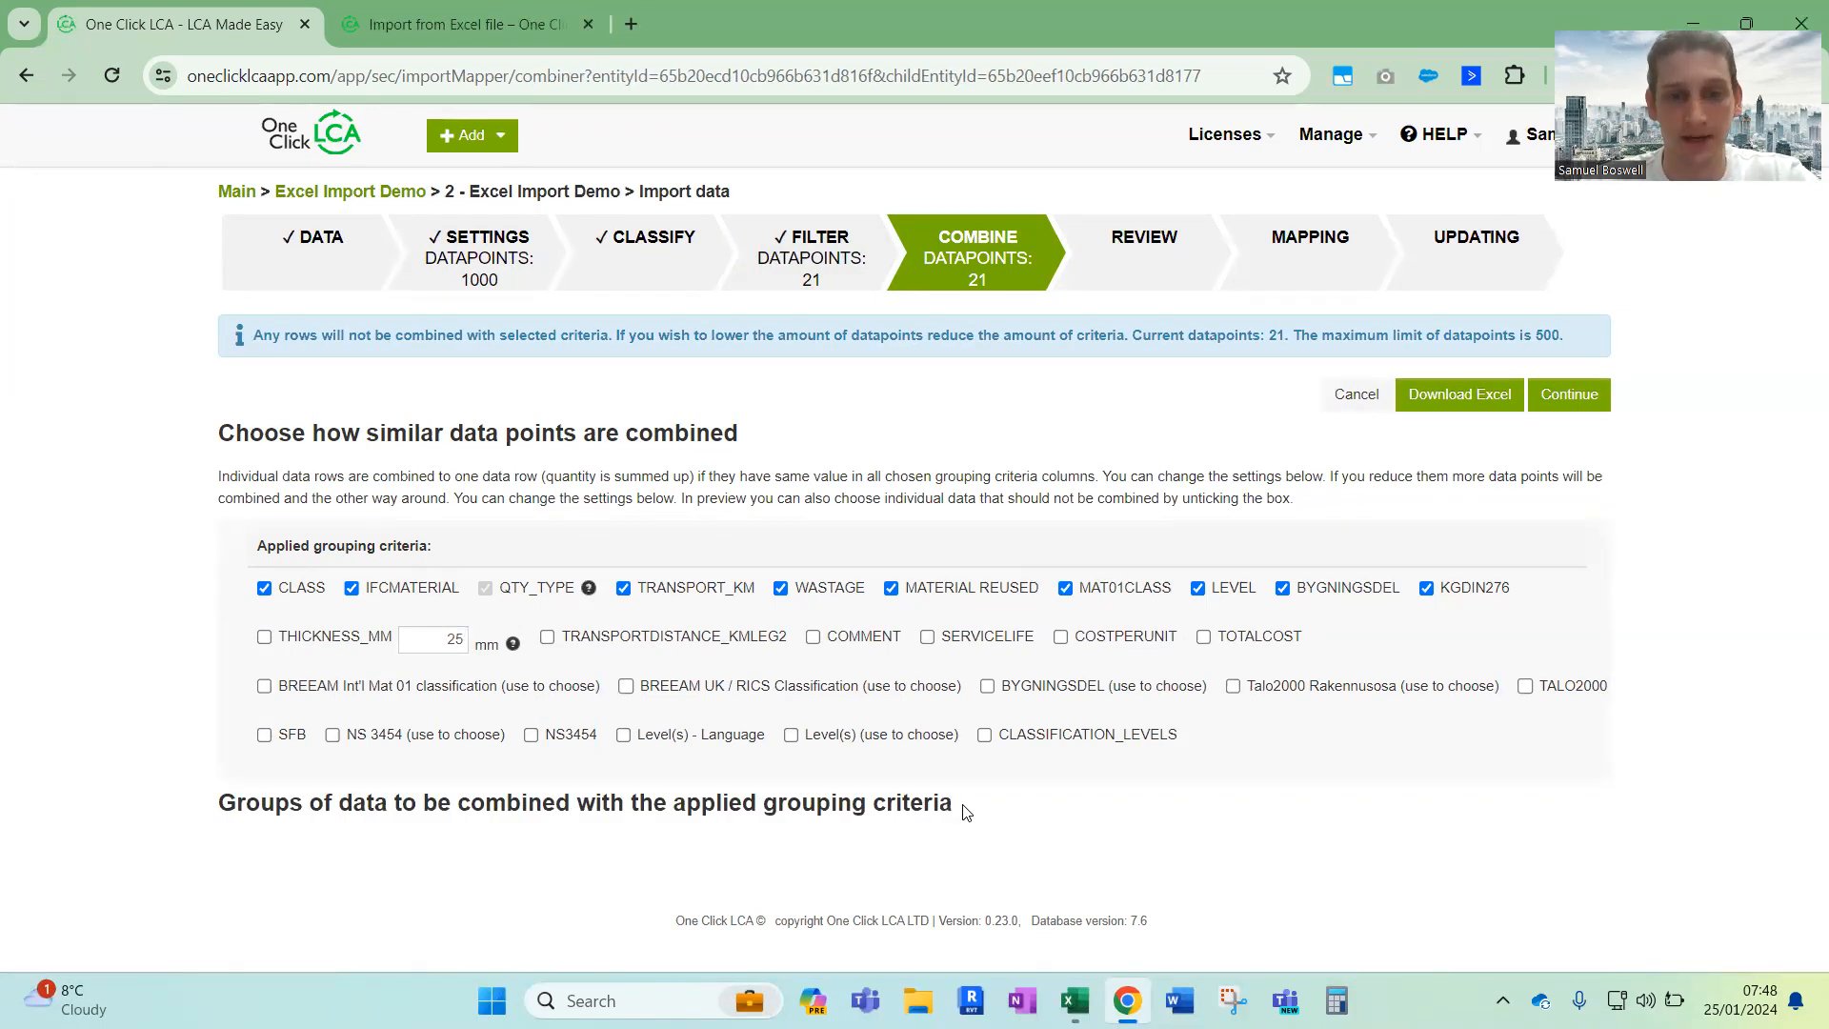
left_click(1585, 399)
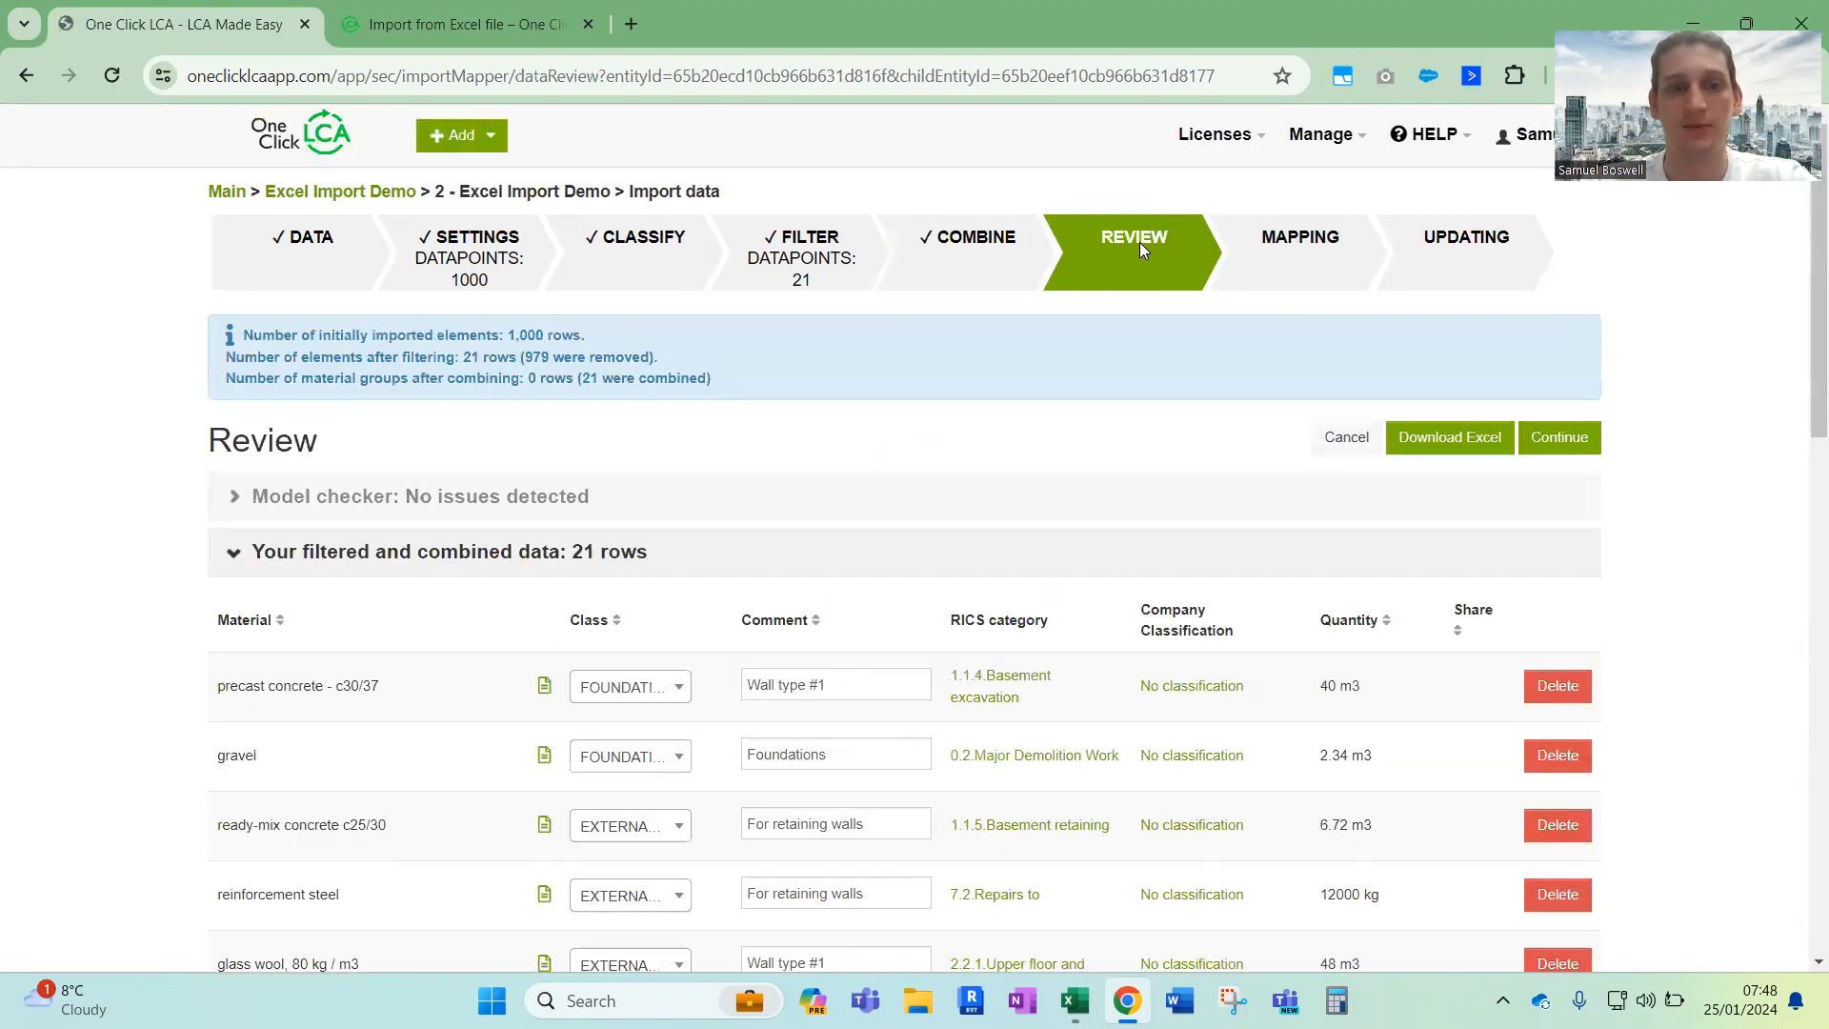
Collapse and reopen the filtered and combined data, and examine its materials, classes, comments and quantities
left_click(255, 553)
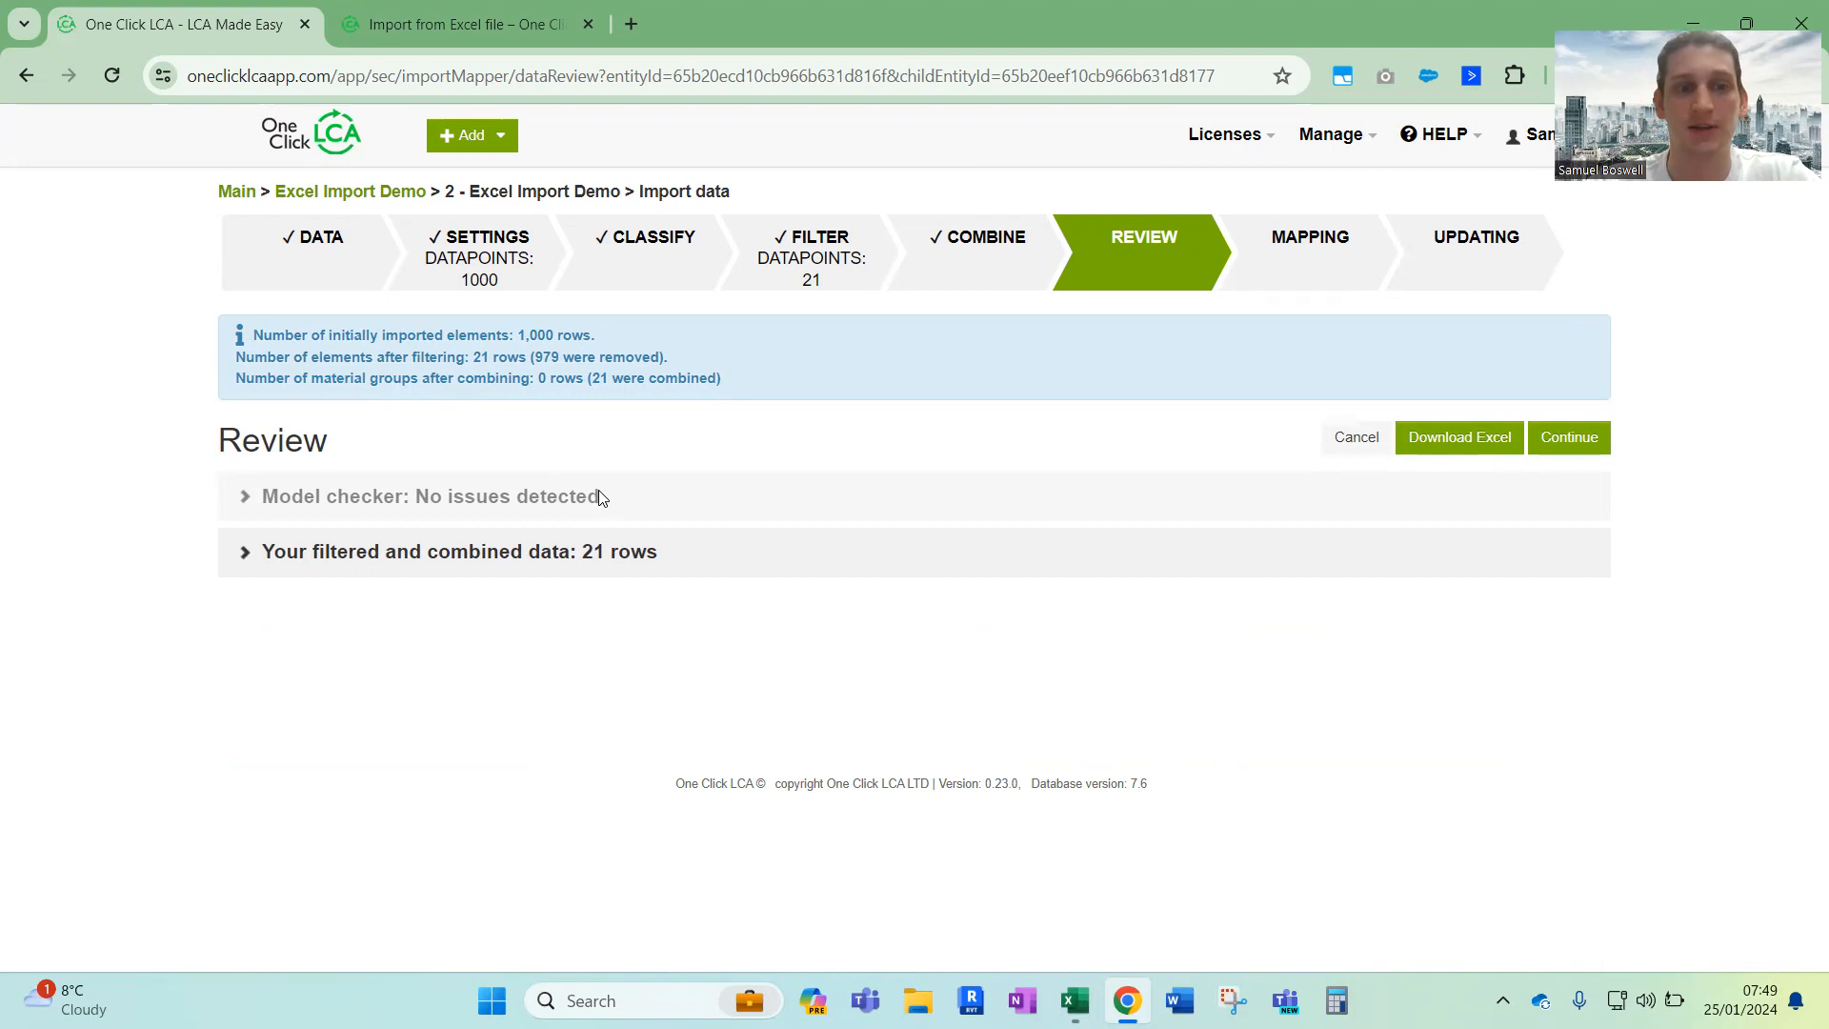
left_click(392, 544)
scroll(419, 686, "down", 1)
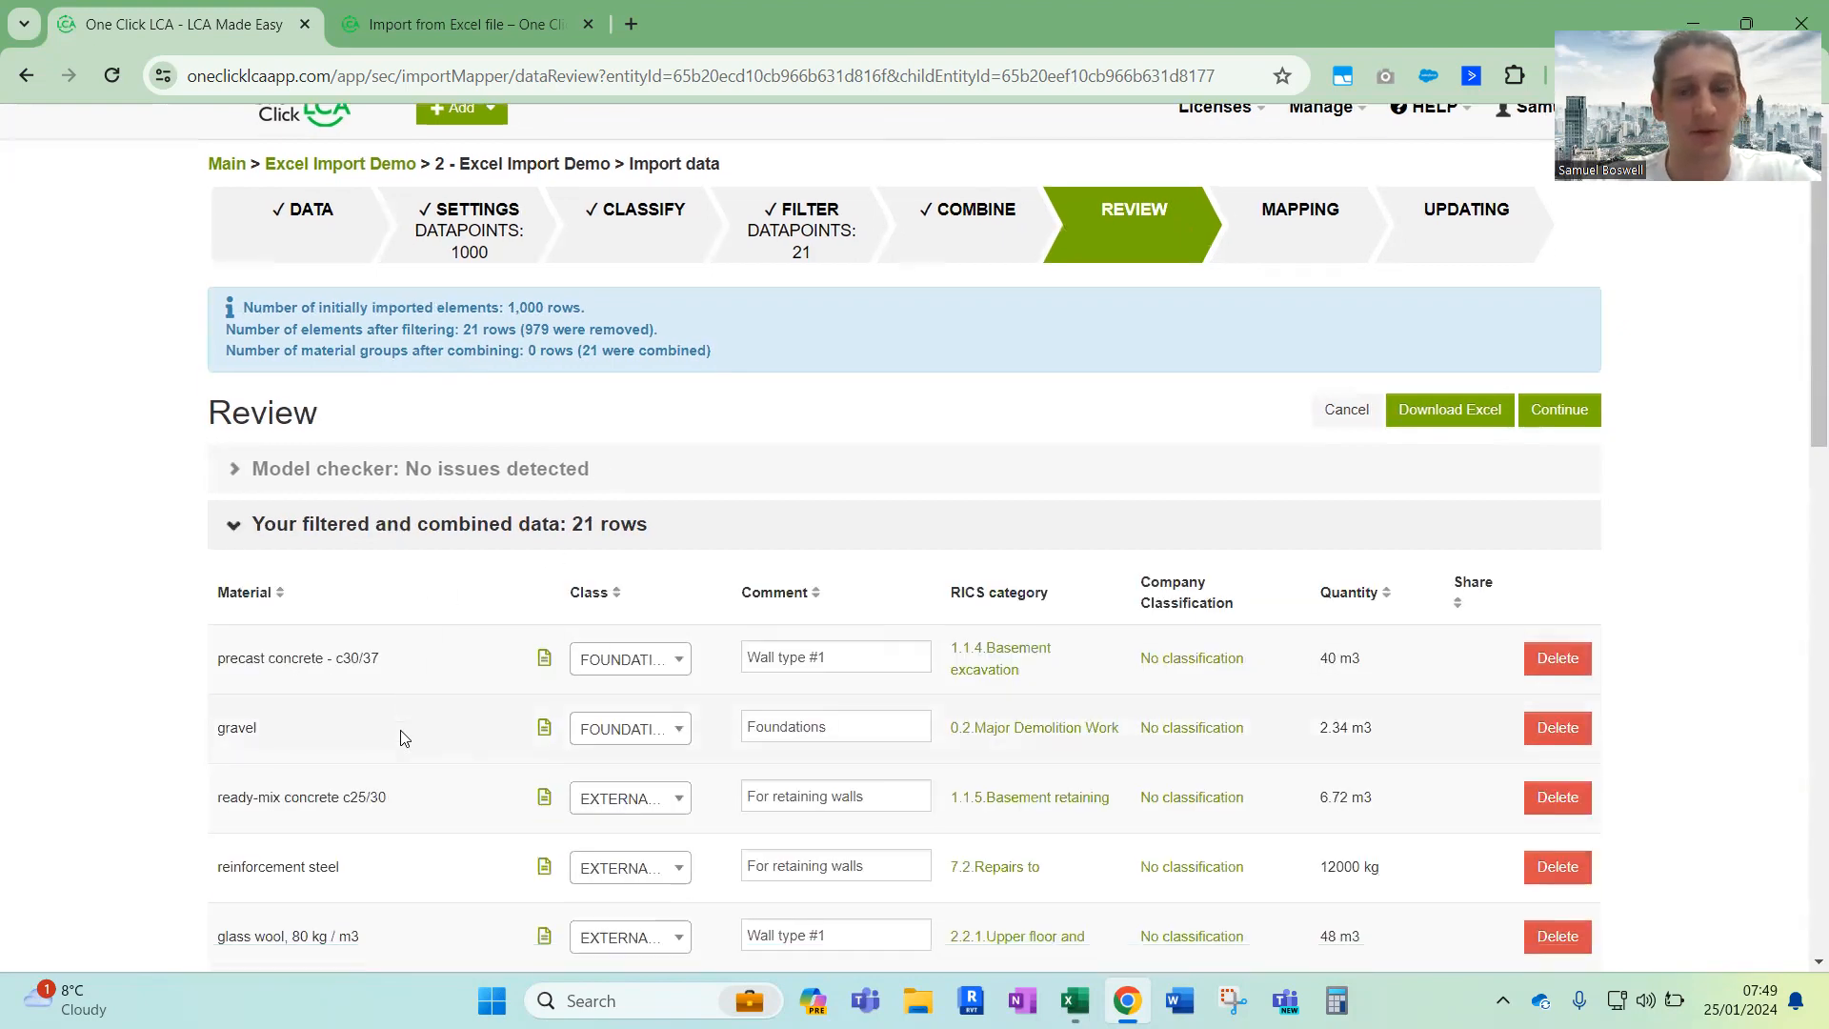
scroll(776, 598, "up", 1)
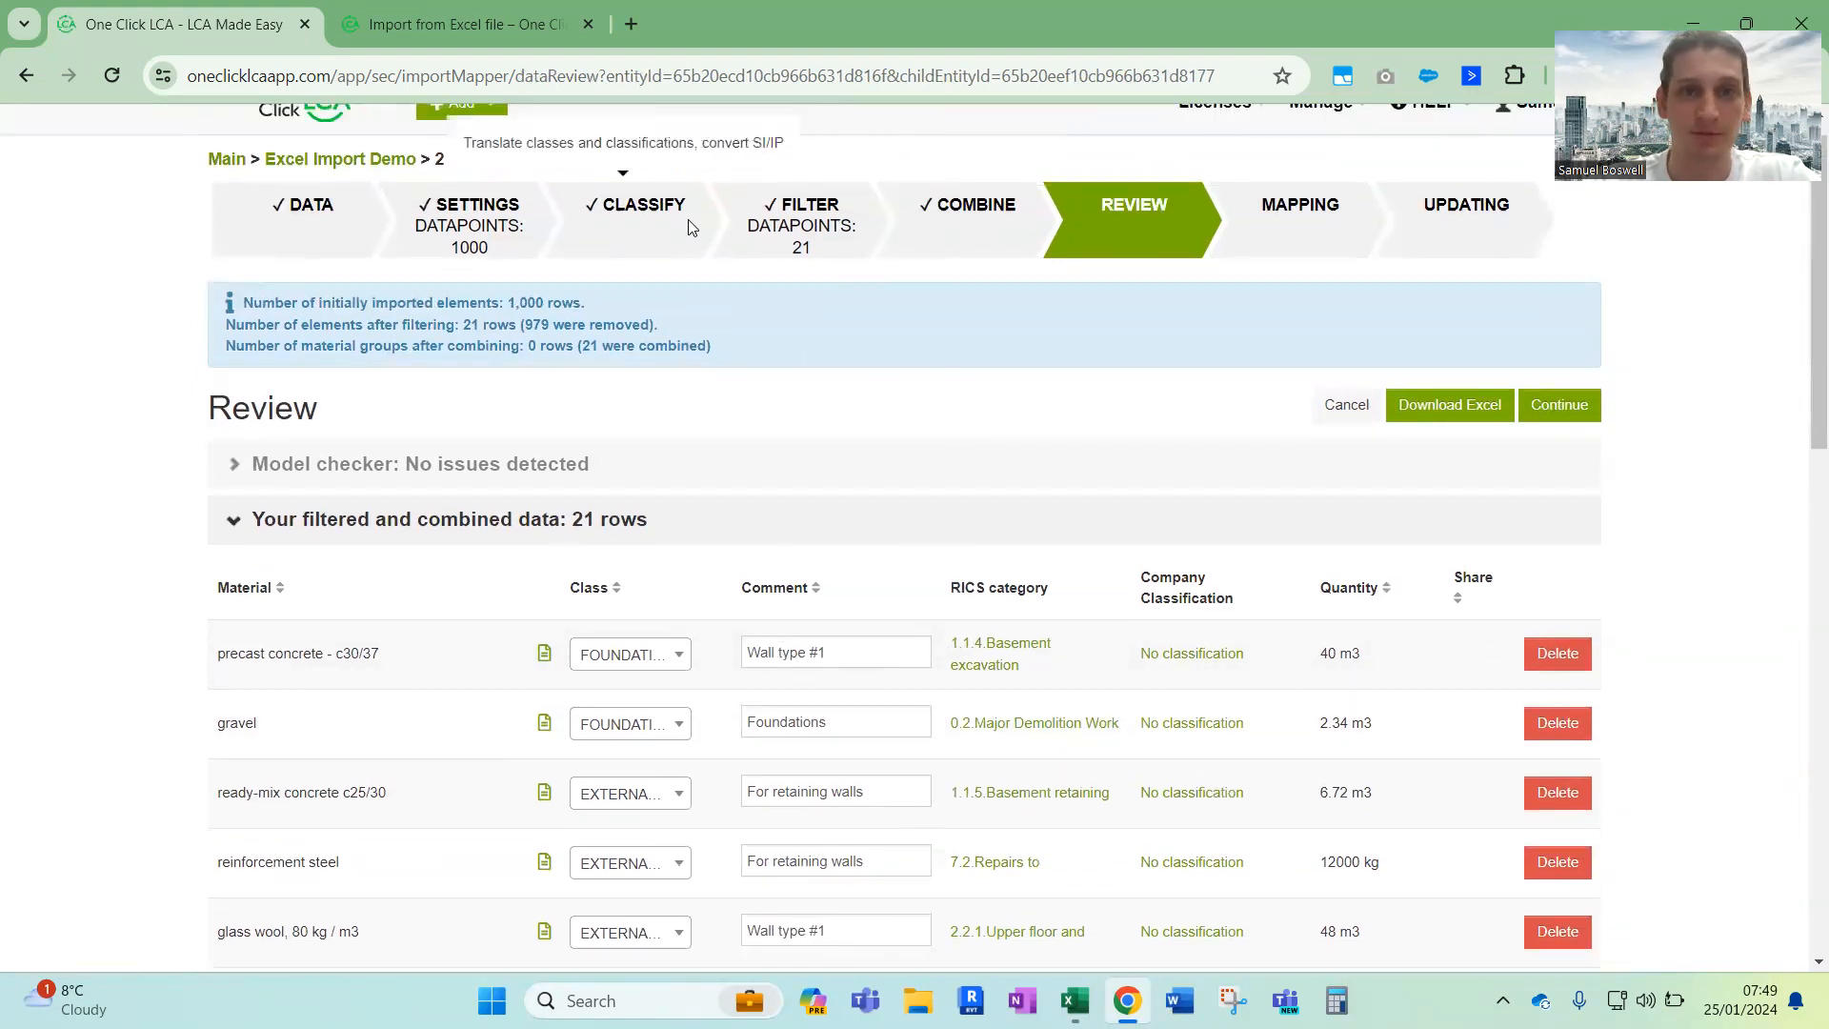
scroll(933, 678, "down", 2)
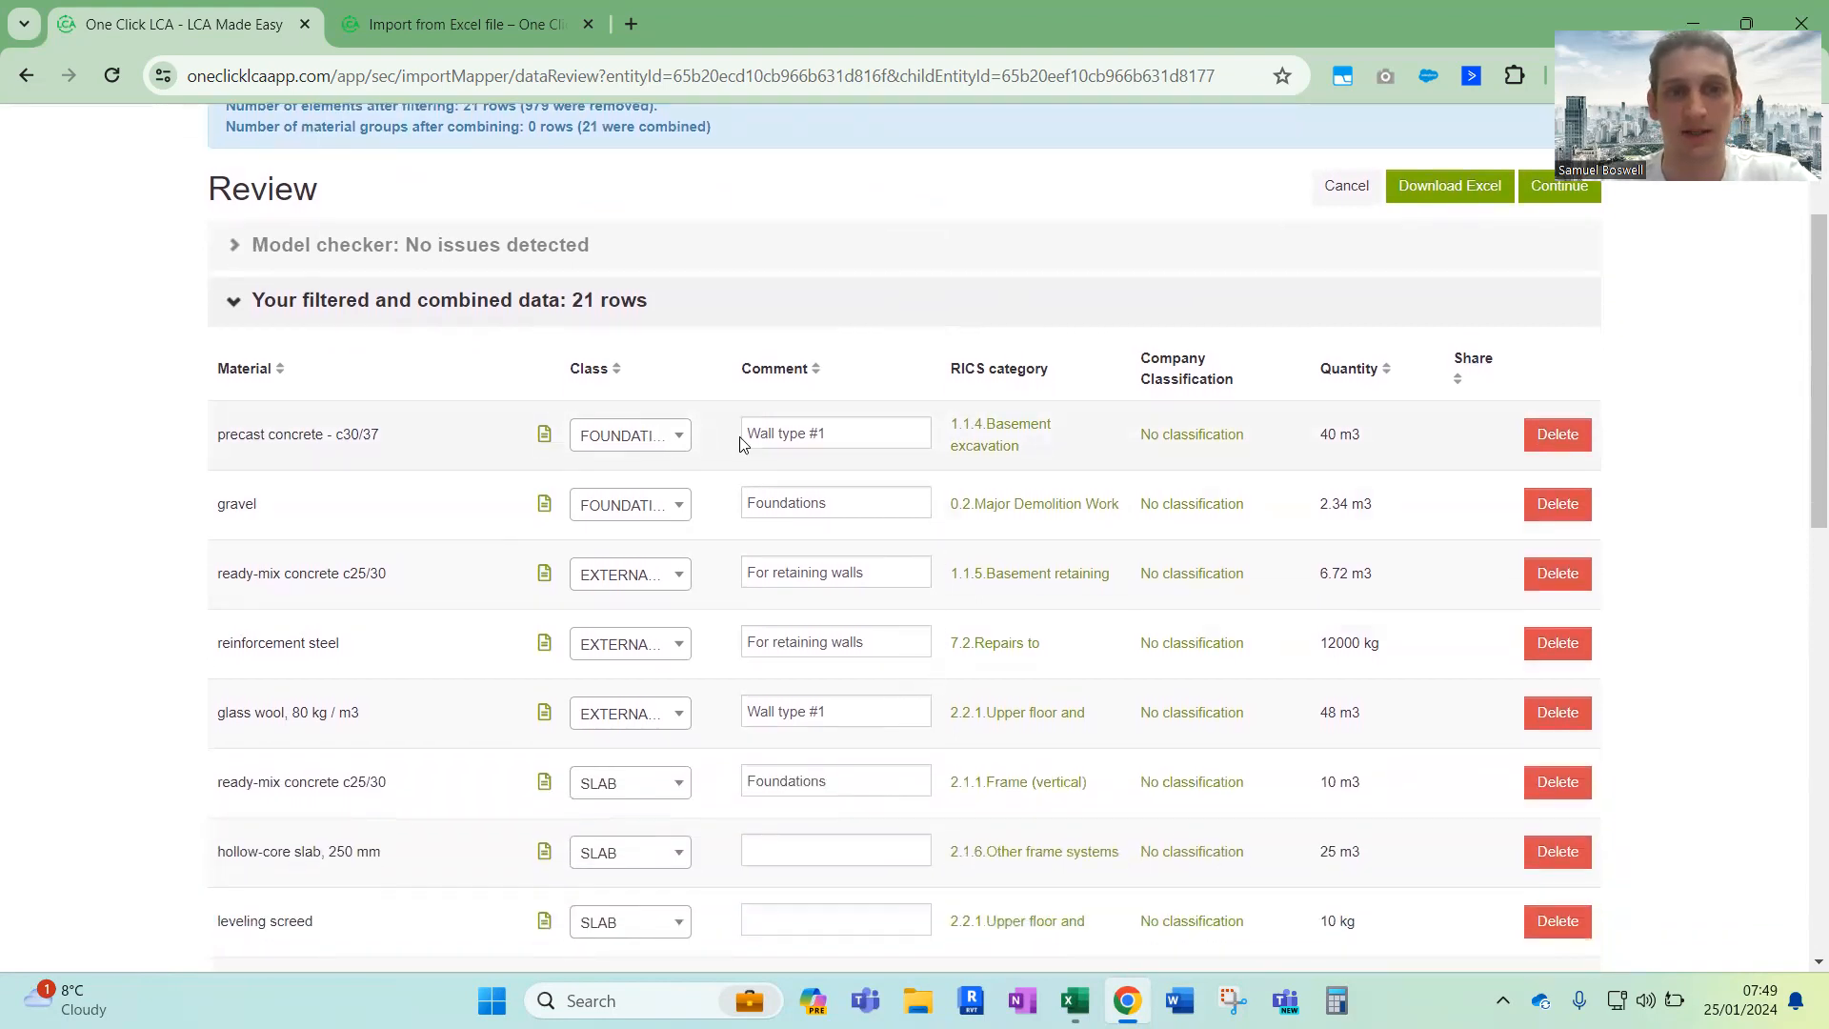
Examine the RICS category options available for the precast concrete - c30/37 row
left_click(975, 451)
left_click(1047, 434)
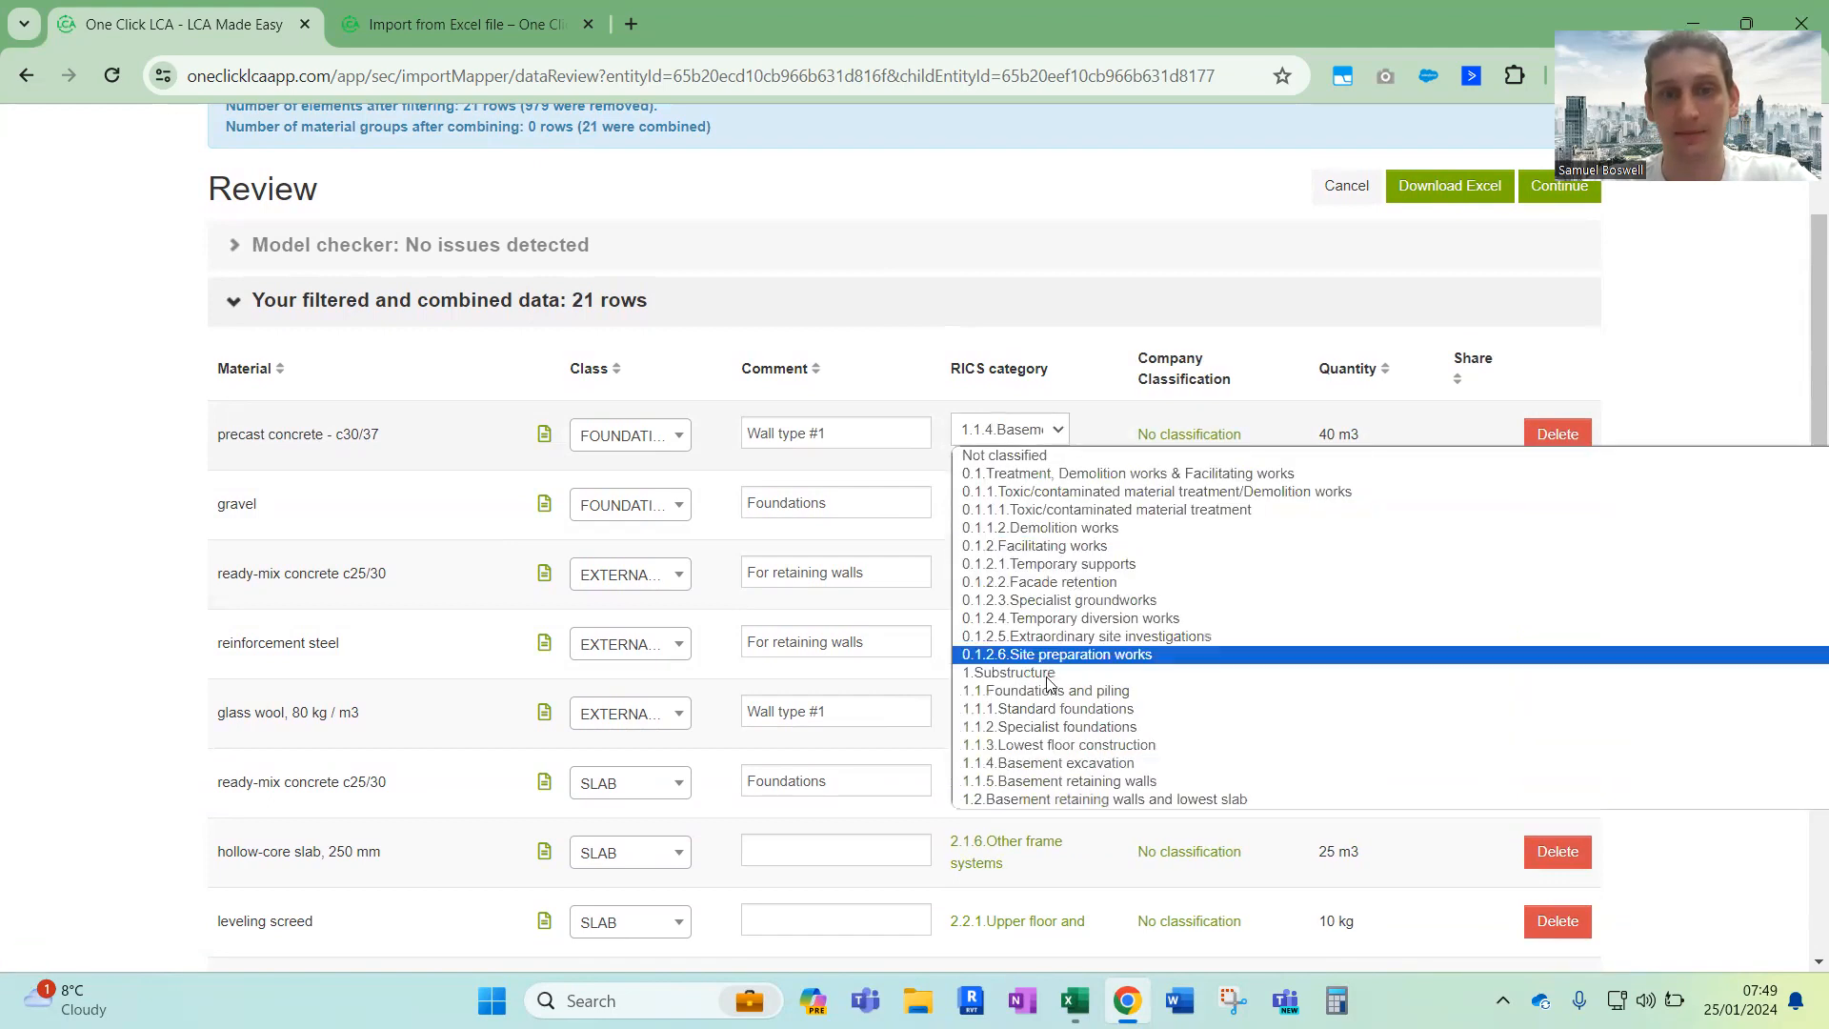
left_click(1013, 339)
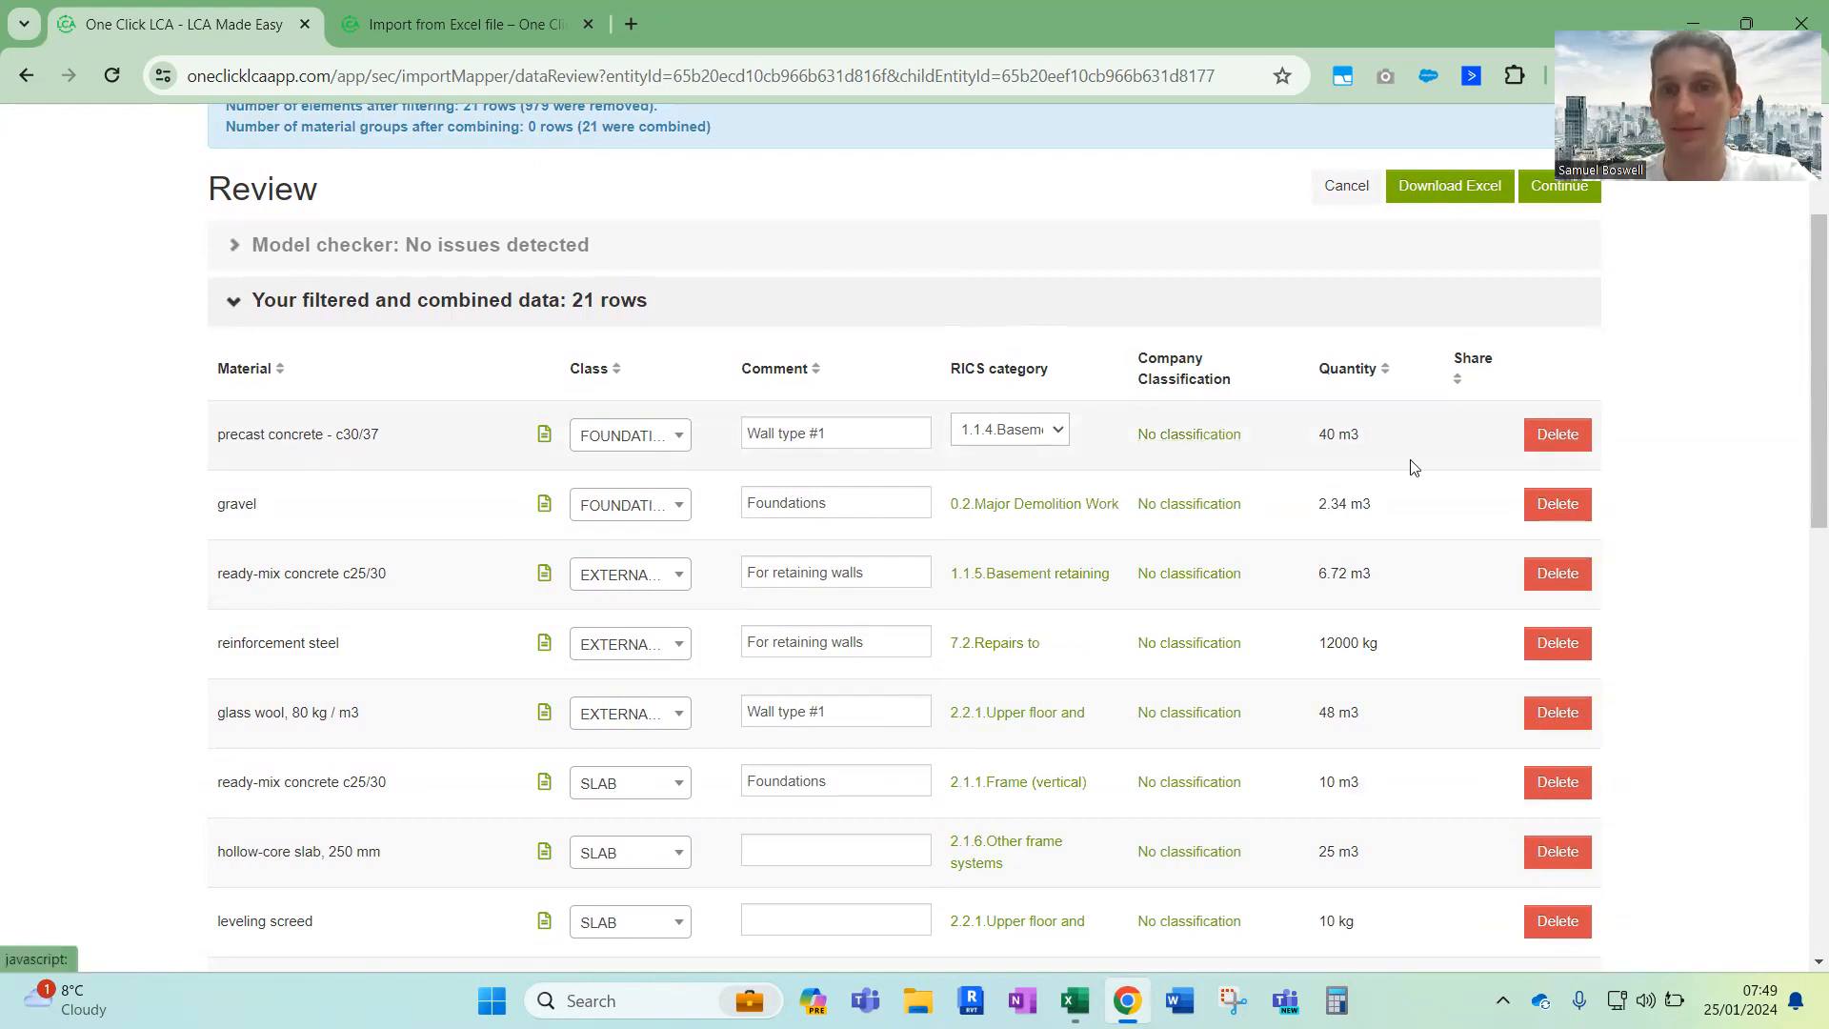
Check the remaining material rows down to the site gravel and continue from the review to the mapping
scroll(1338, 683, "down", 1)
scroll(1338, 684, "down", 3)
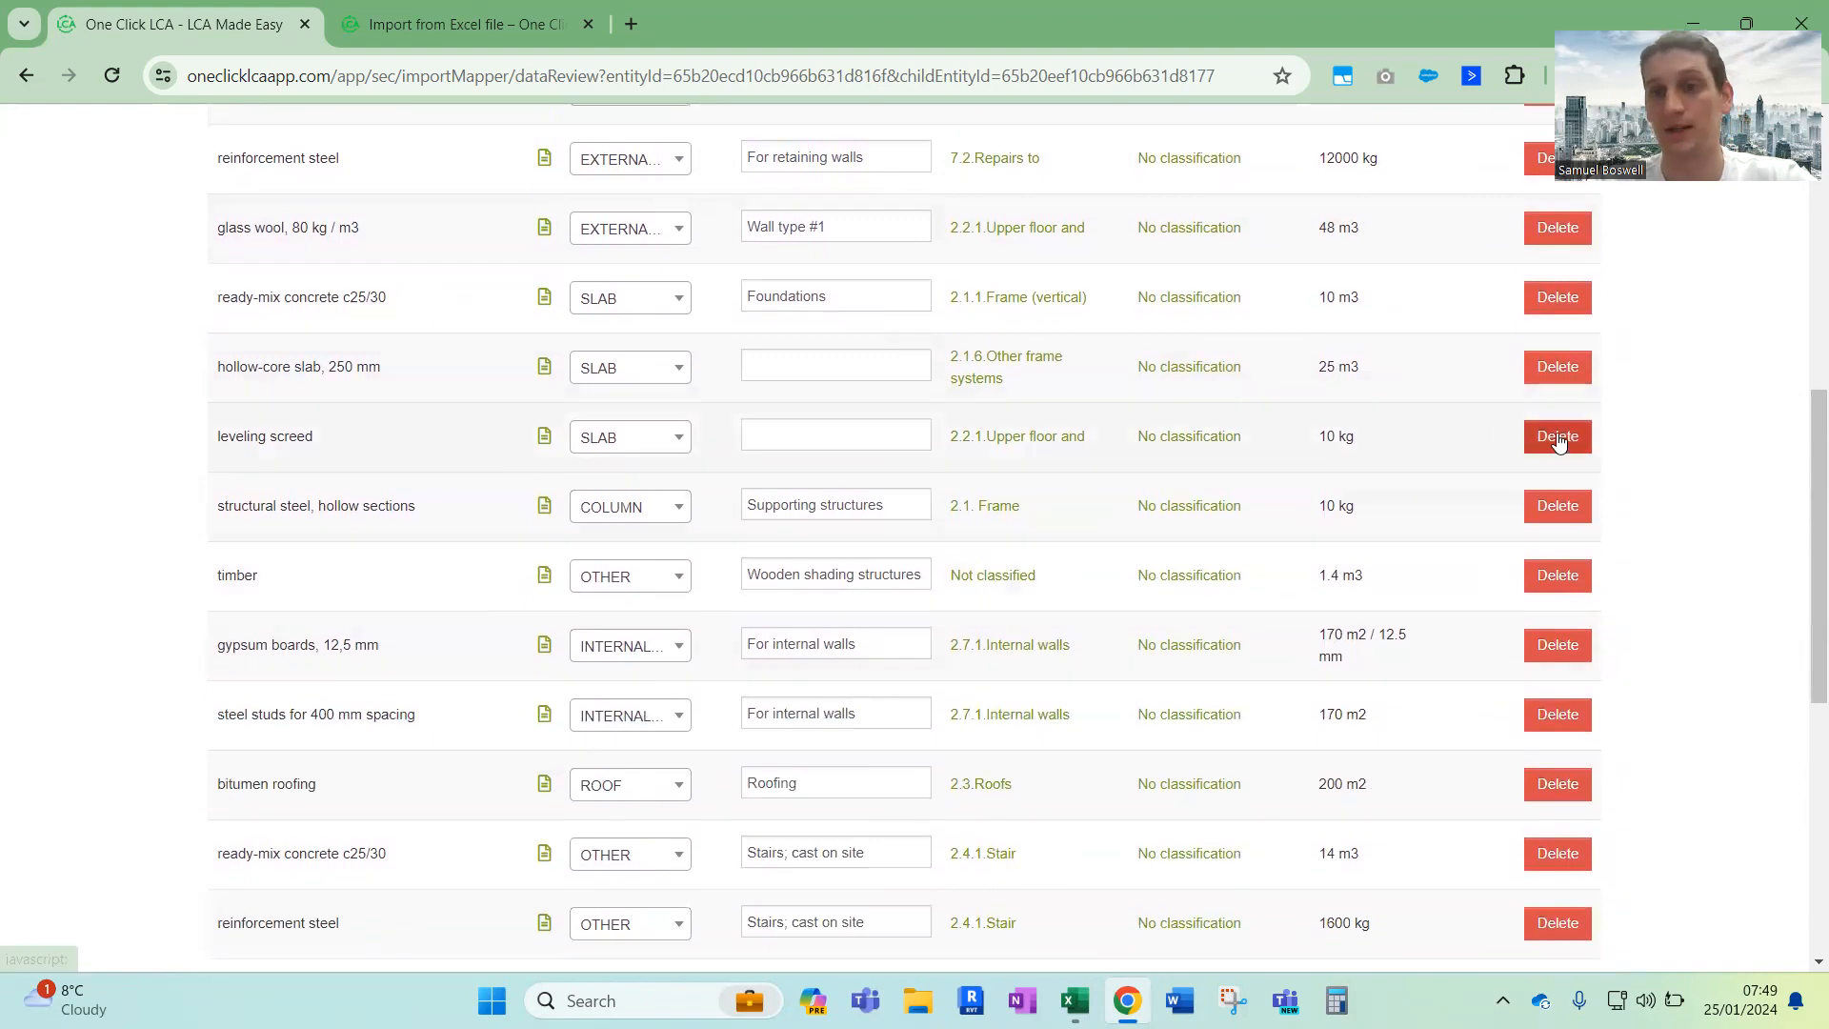
scroll(1542, 666, "down", 2)
scroll(1543, 667, "down", 3)
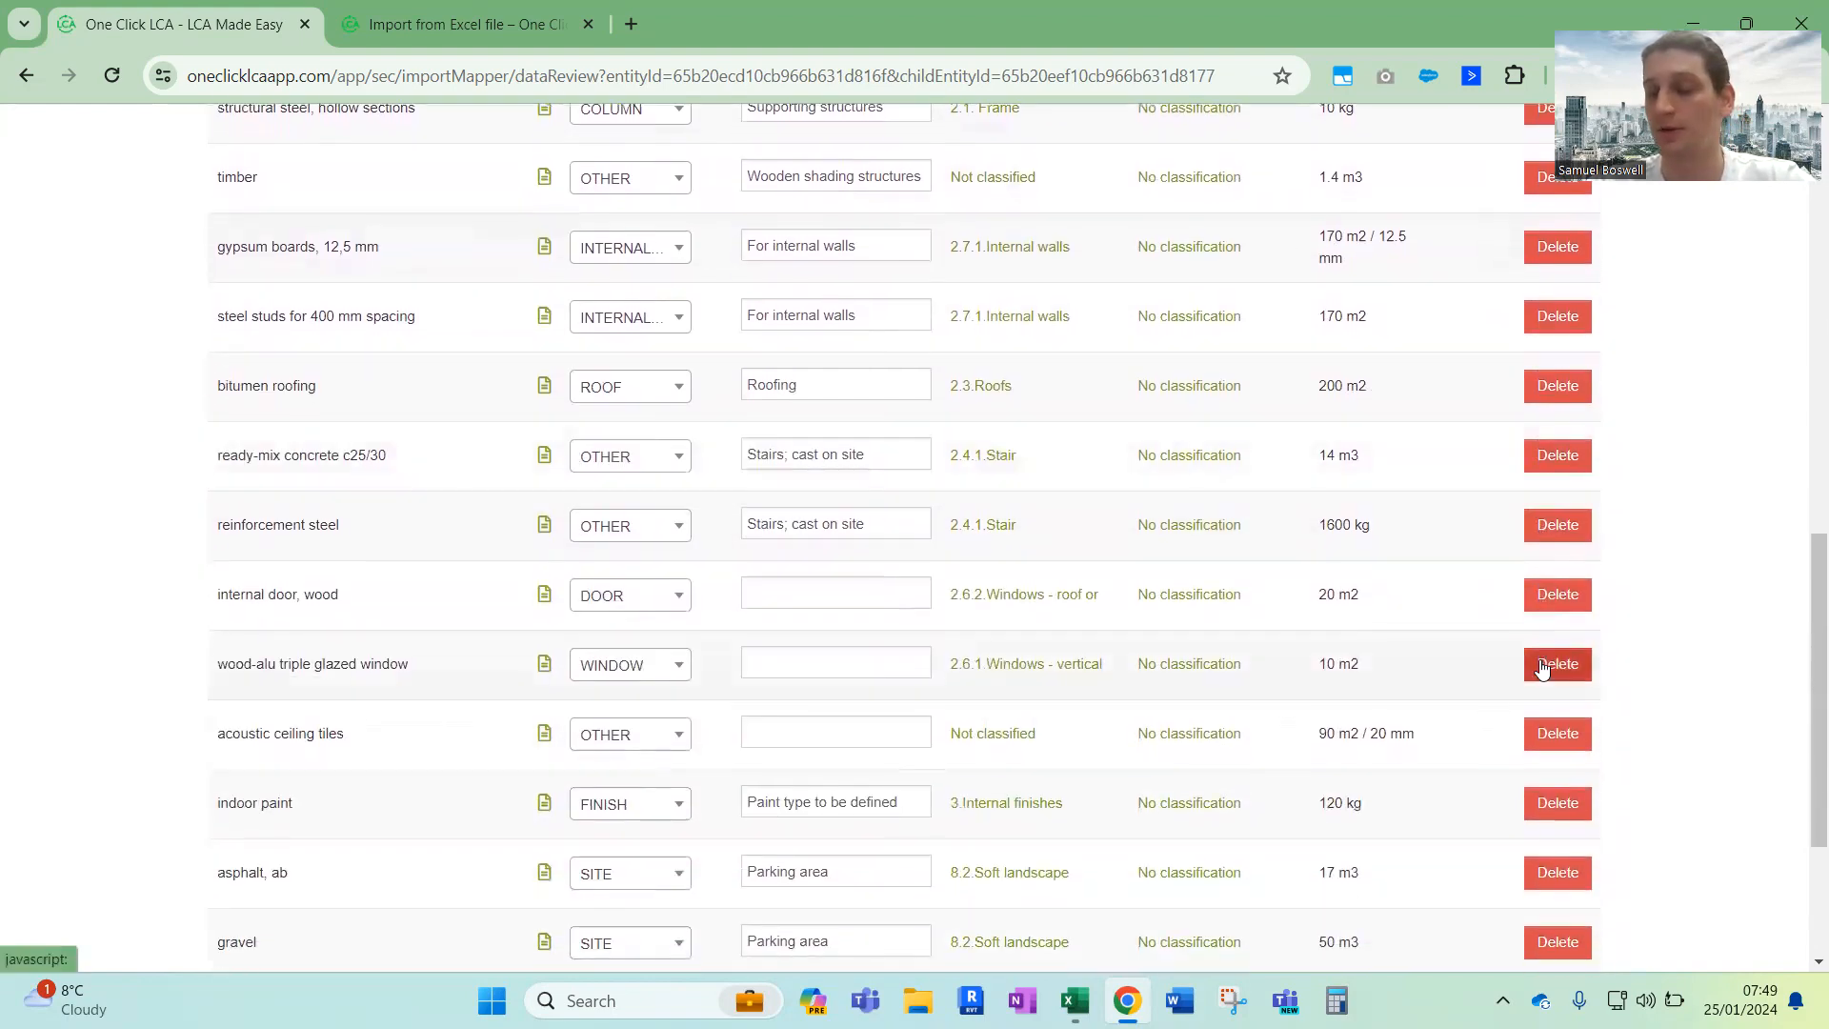
scroll(1543, 667, "up", 4)
scroll(1542, 667, "up", 8)
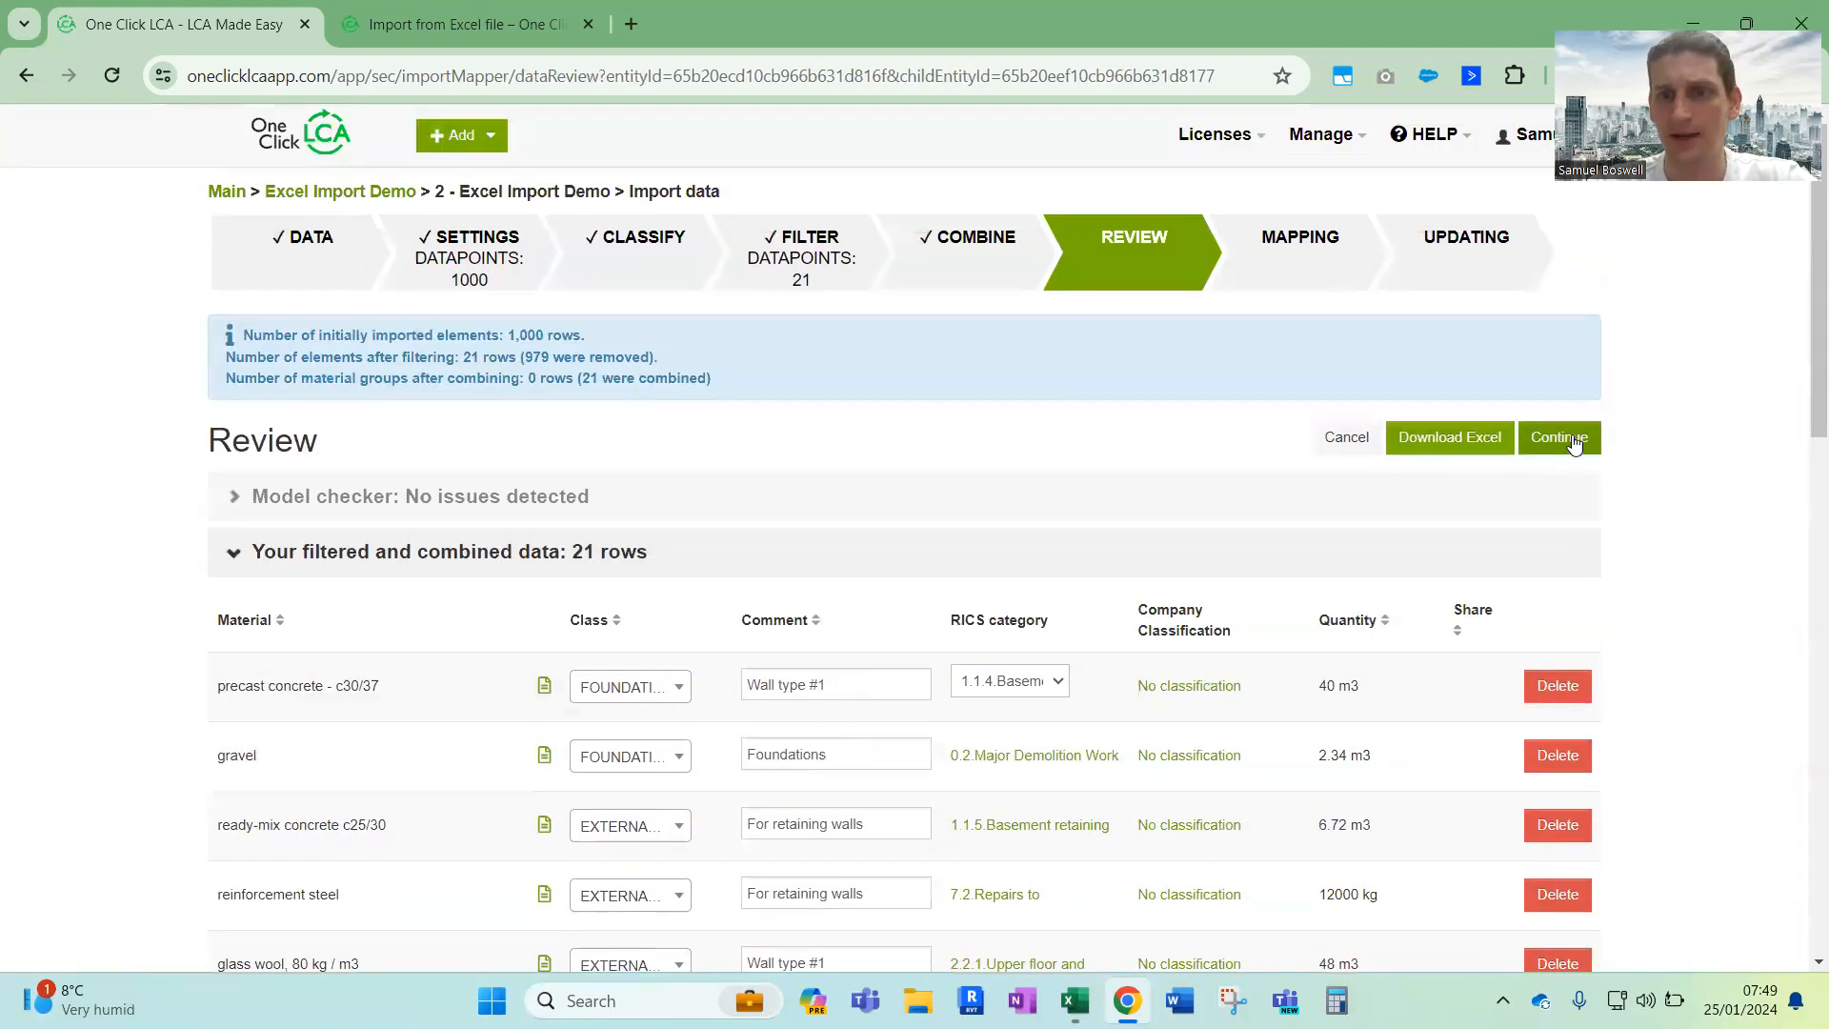
left_click(1573, 442)
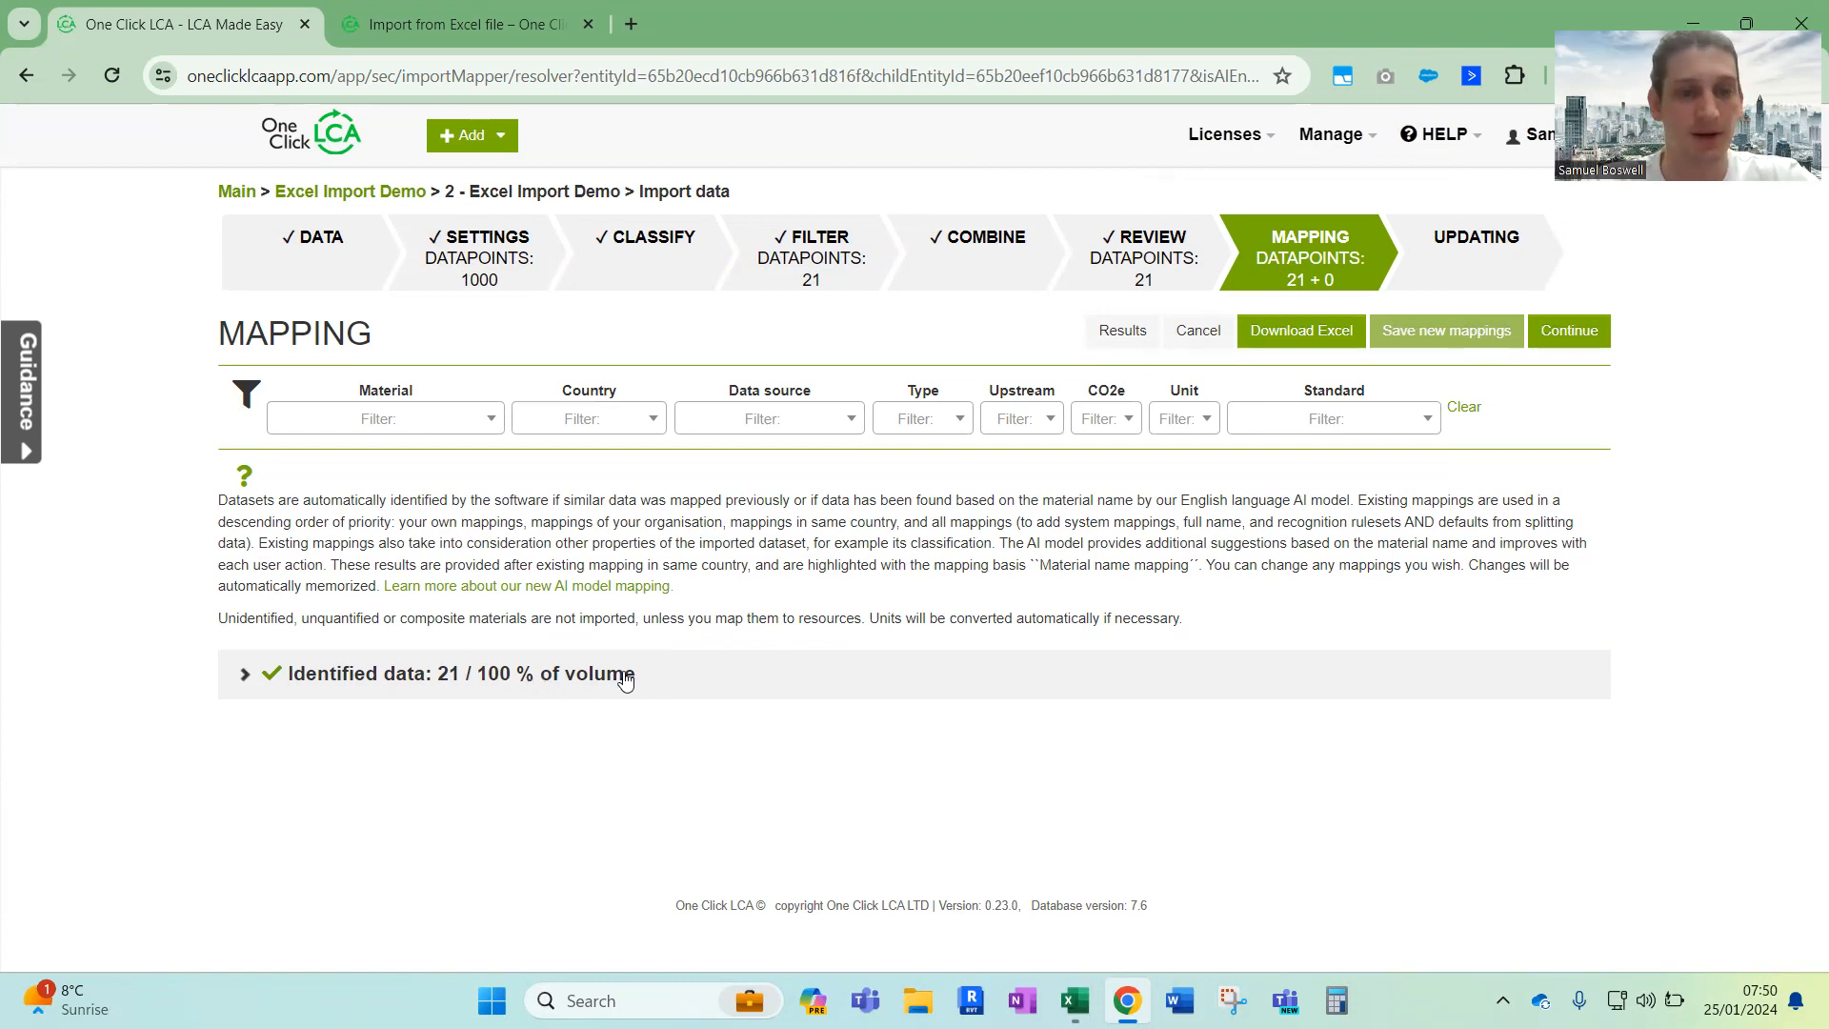
Expand the identified data in the mapping and examine each material's share, resource name, mapping basis and remaining columns
left_click(555, 674)
scroll(552, 657, "down", 4)
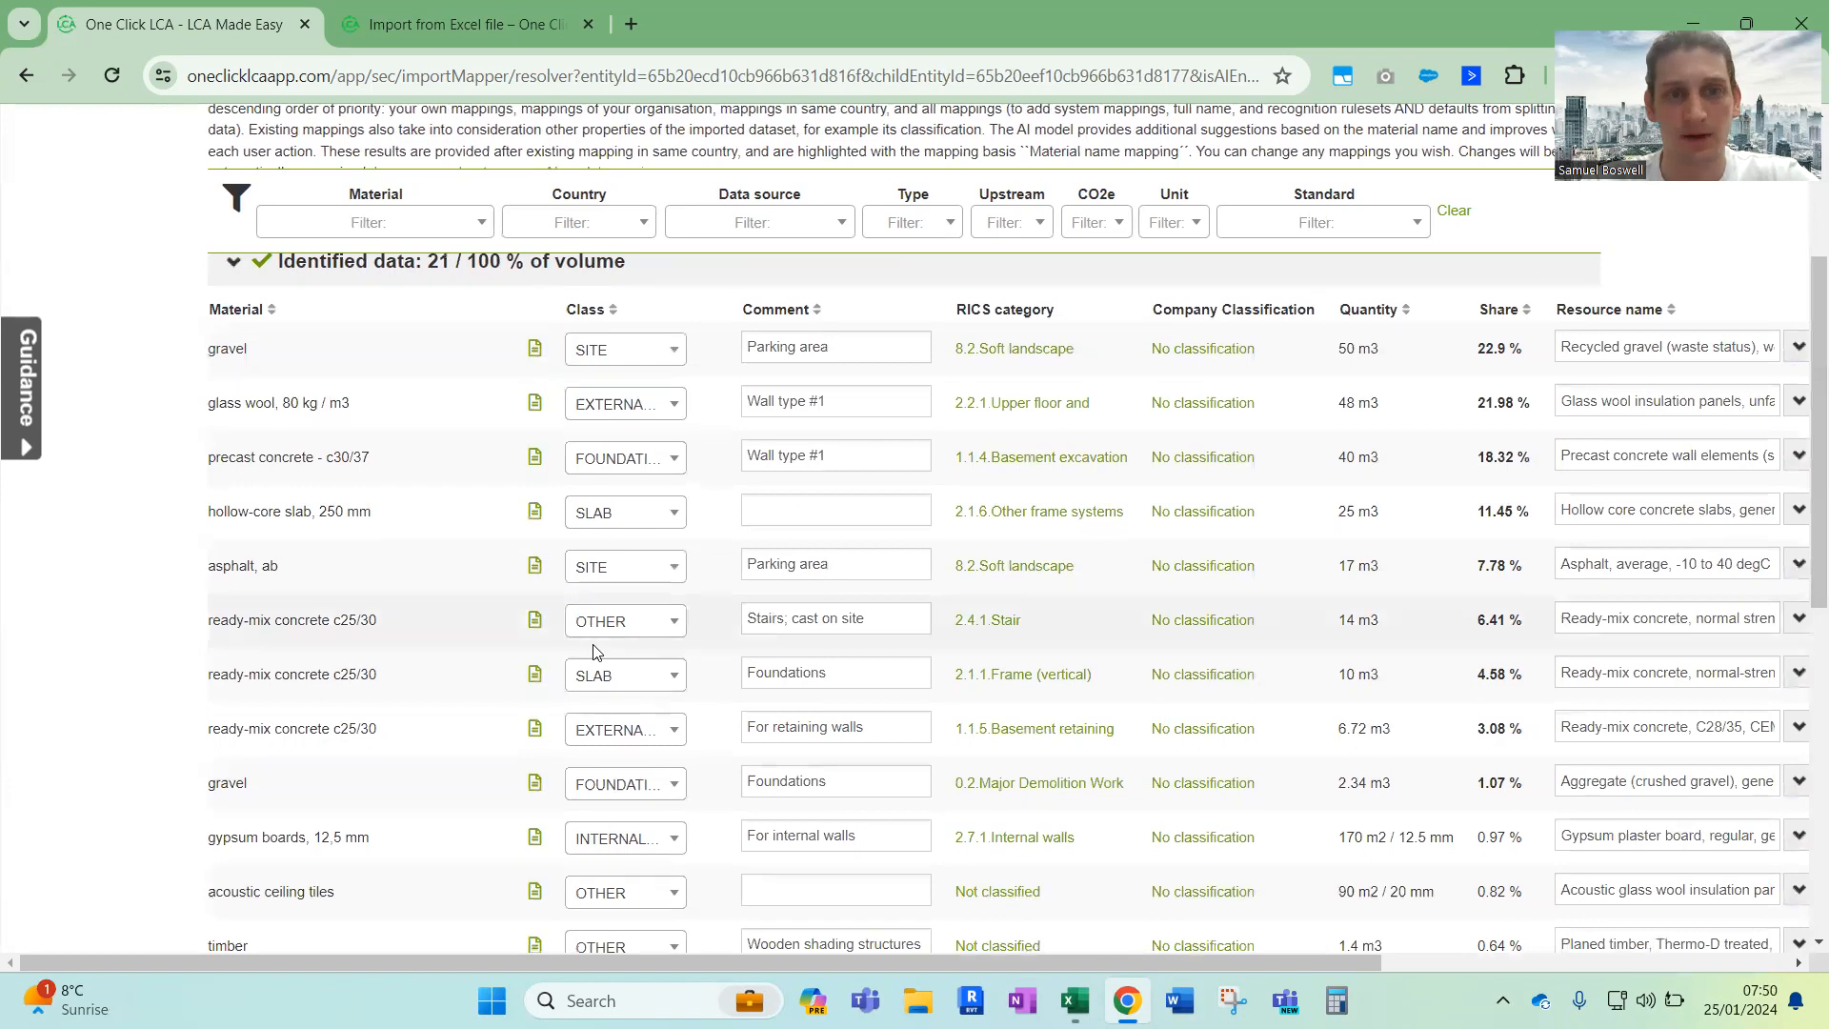
scroll(972, 620, "right", 3)
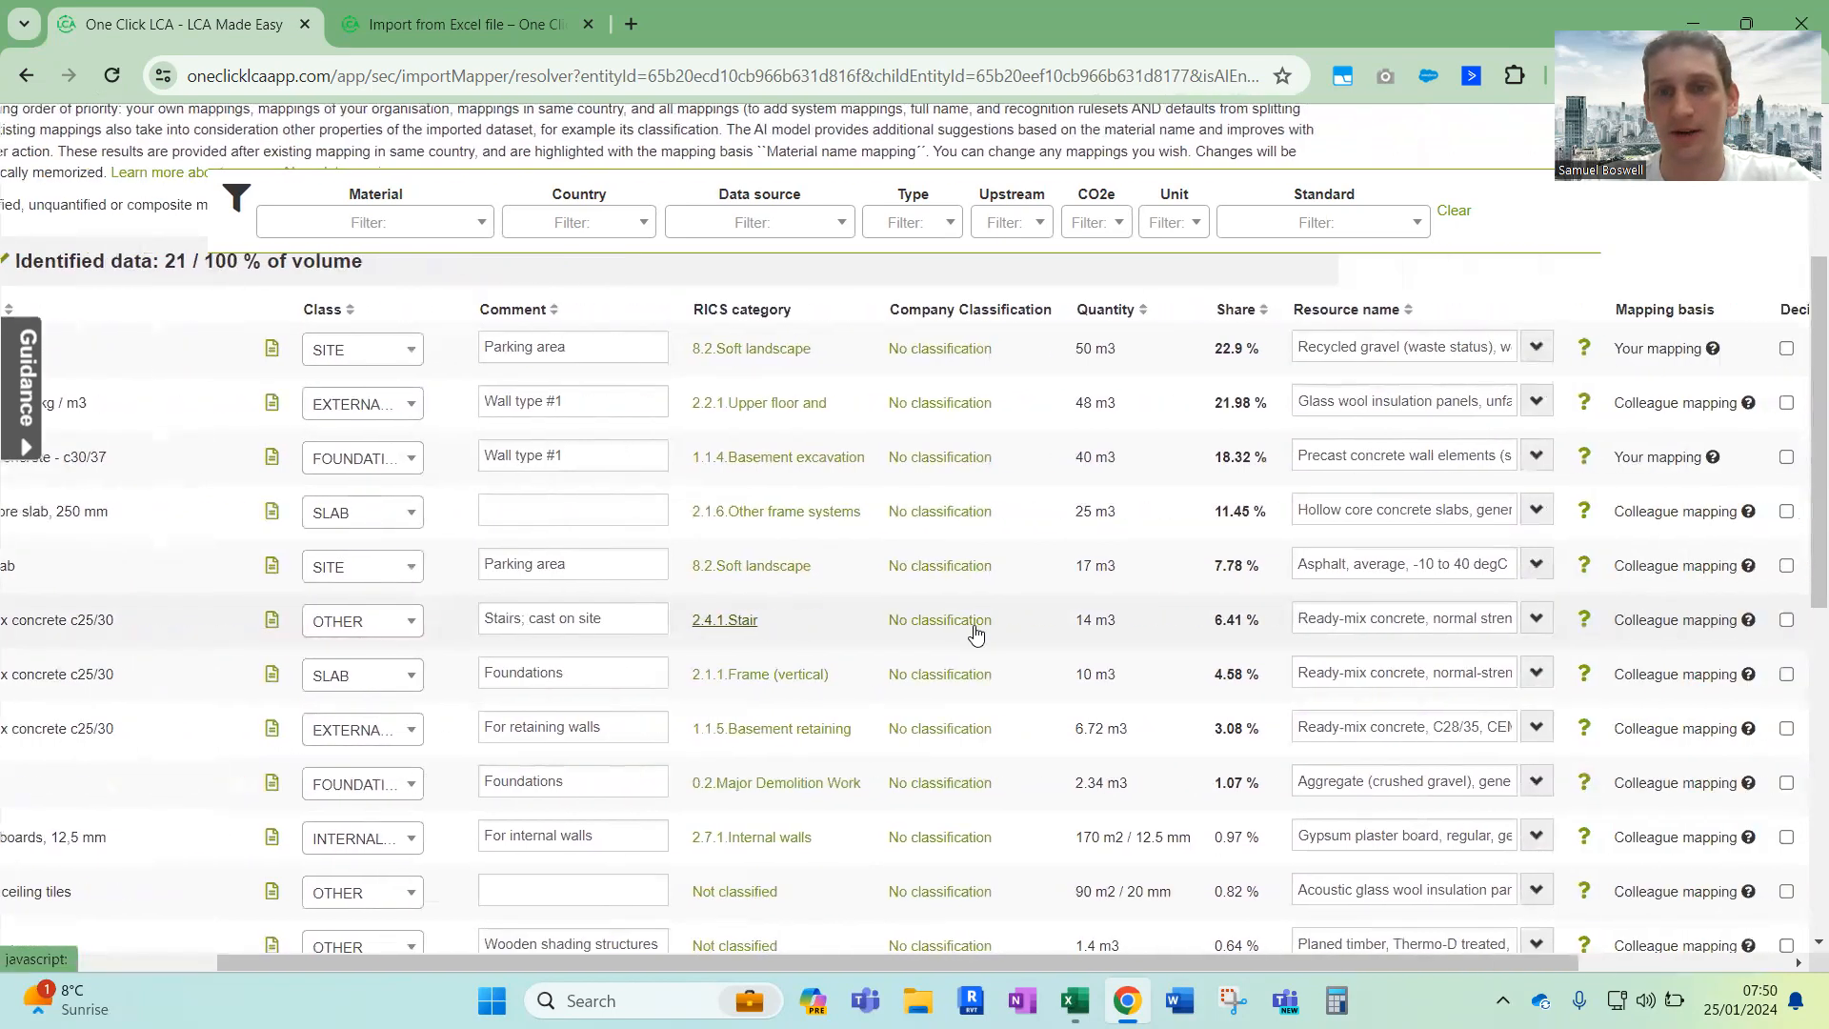
scroll(1156, 430, "right", 1)
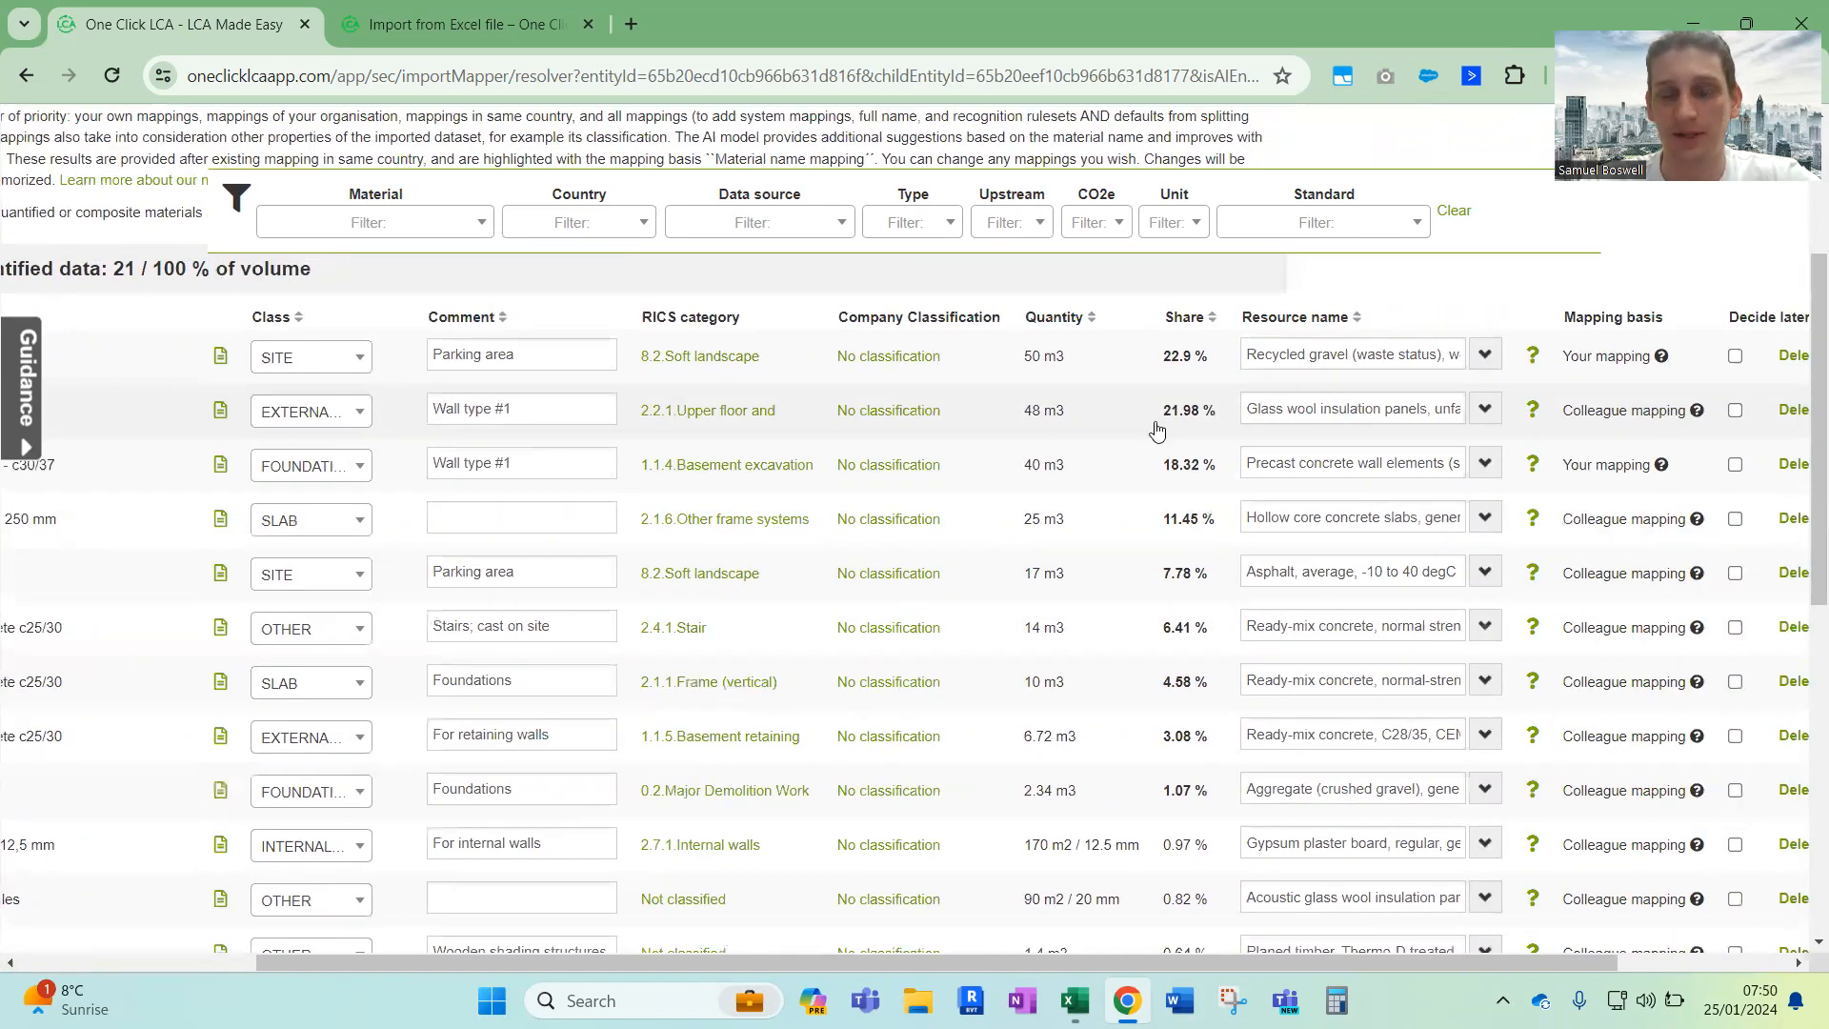
scroll(1157, 430, "up", 2)
scroll(1157, 430, "right", 2)
scroll(1270, 417, "right", 1)
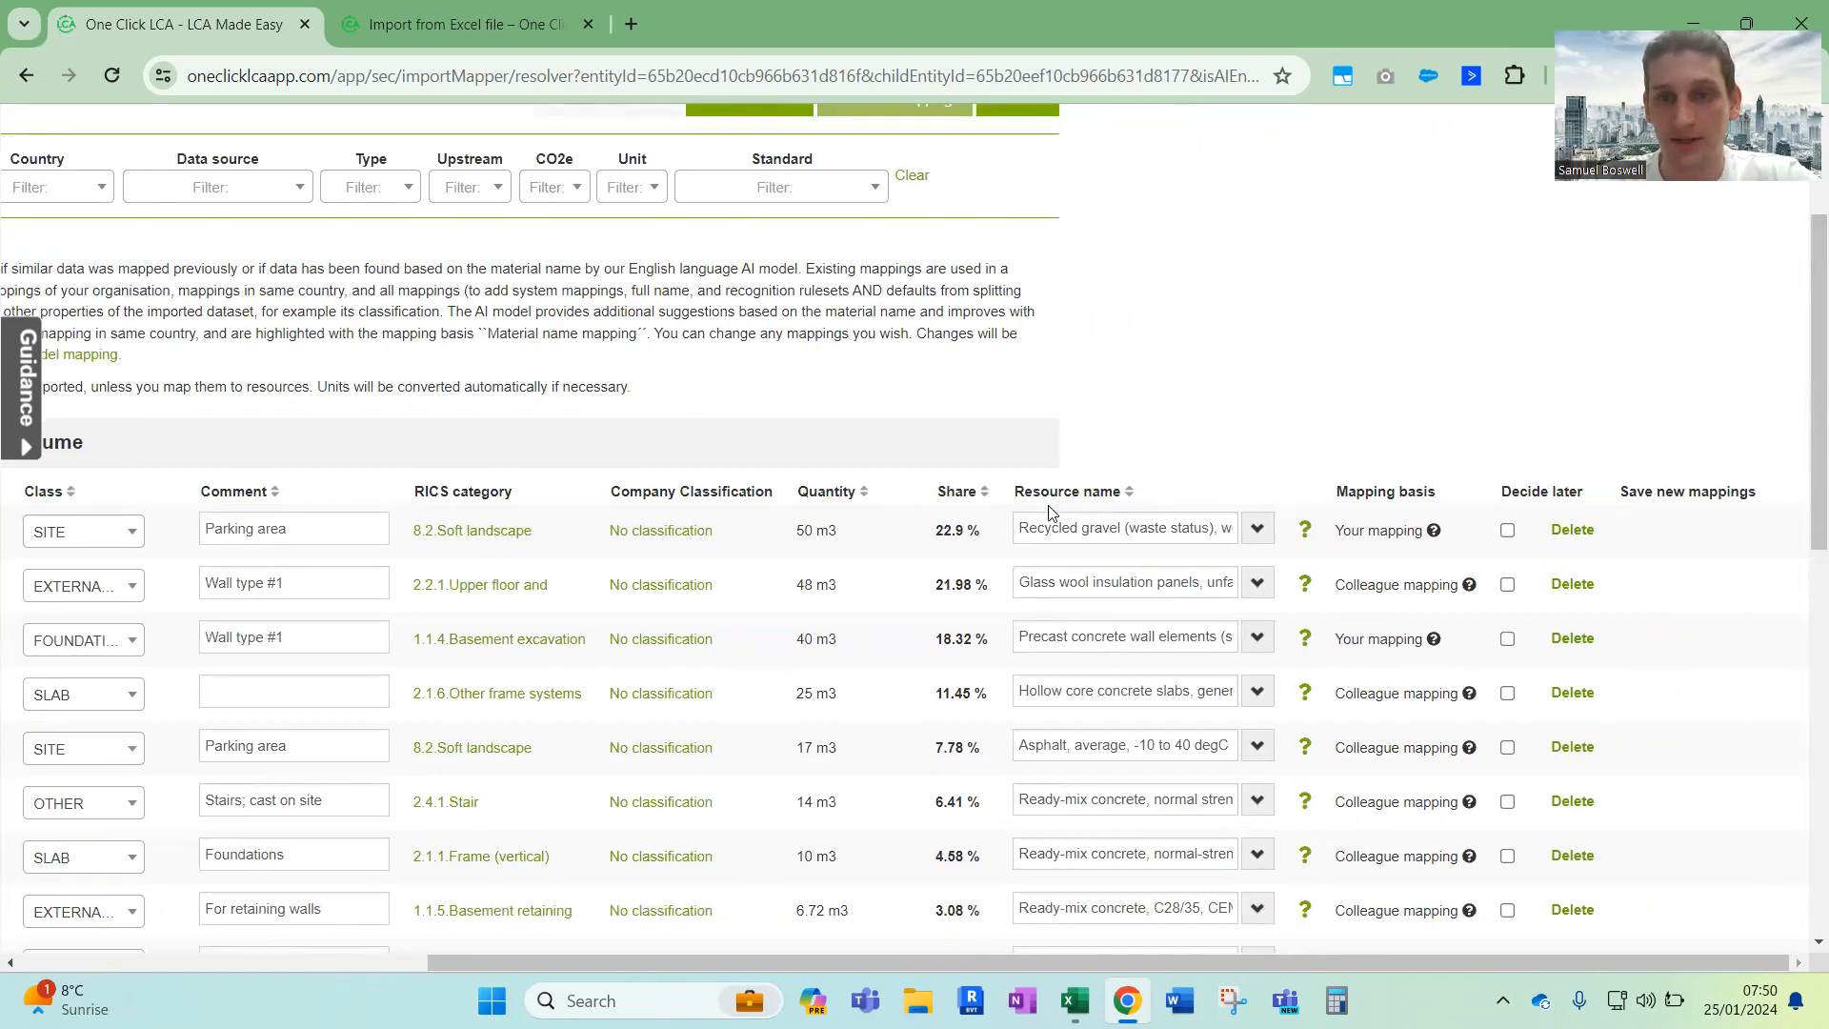
Compare the material name of the parking area gravel row with the resource it is mapped to
scroll(1148, 512, "down", 2)
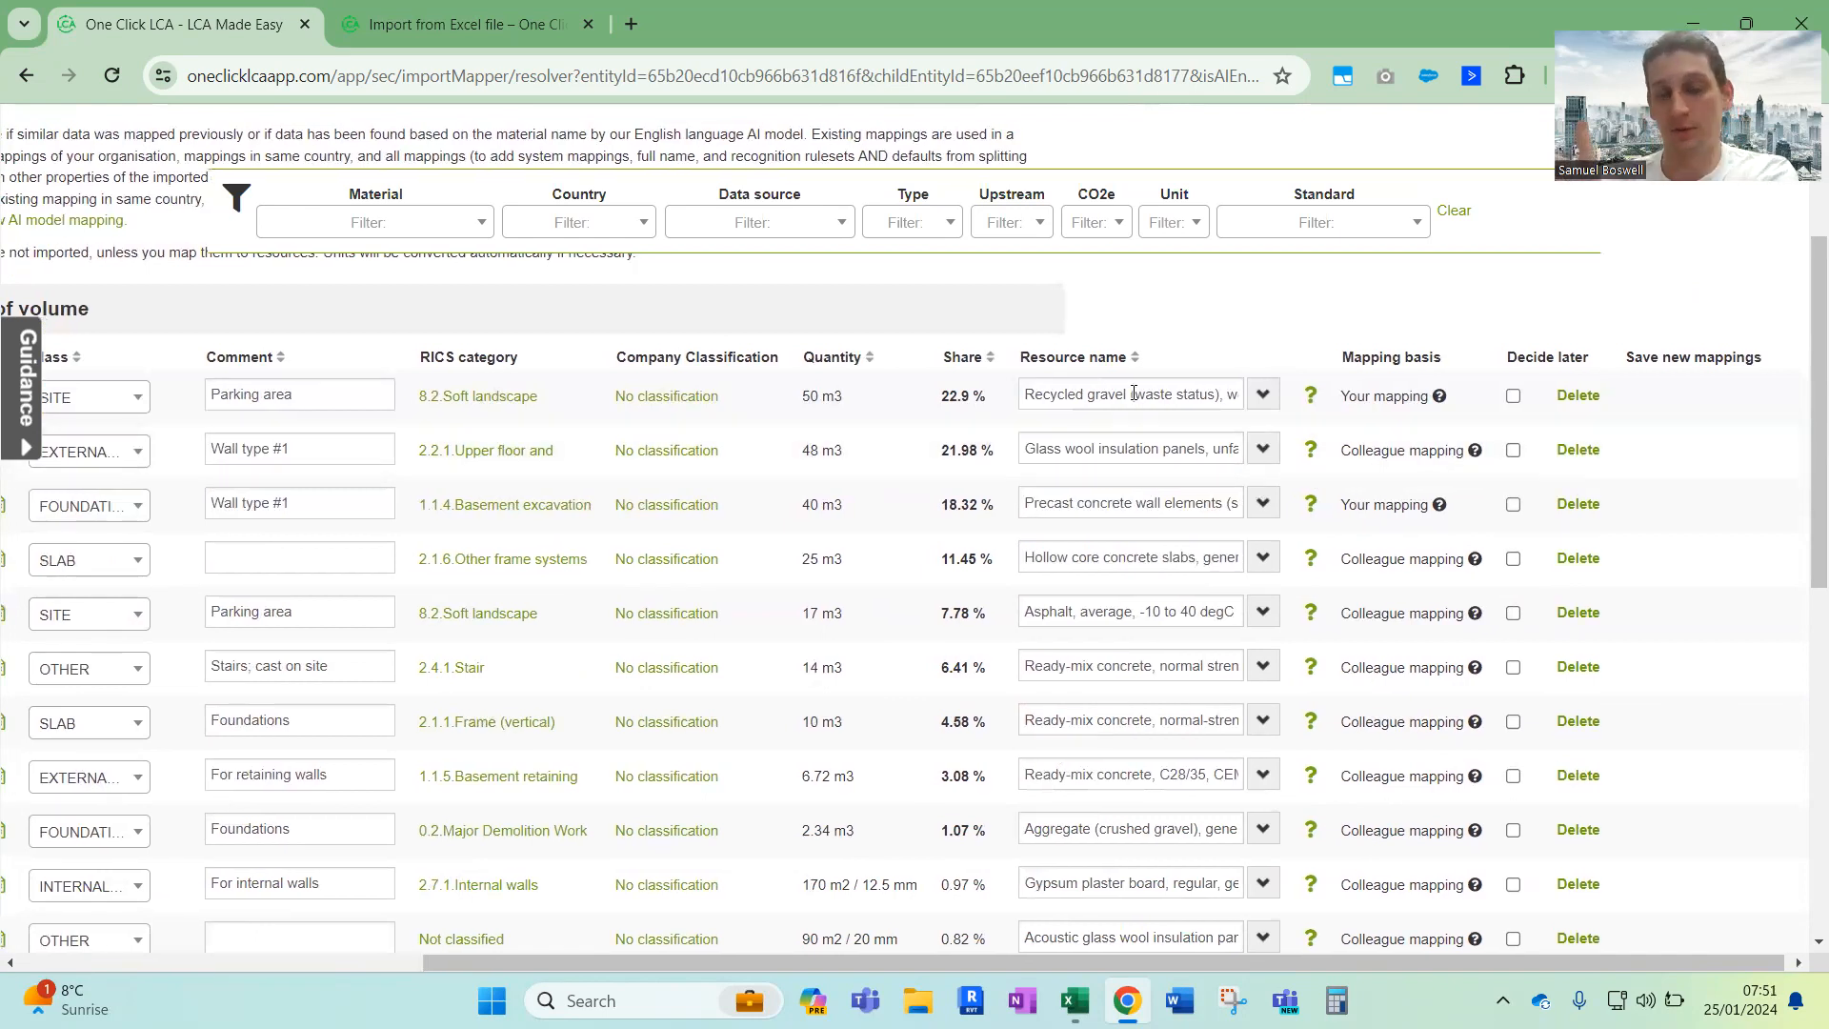
scroll(1133, 393, "left", 5)
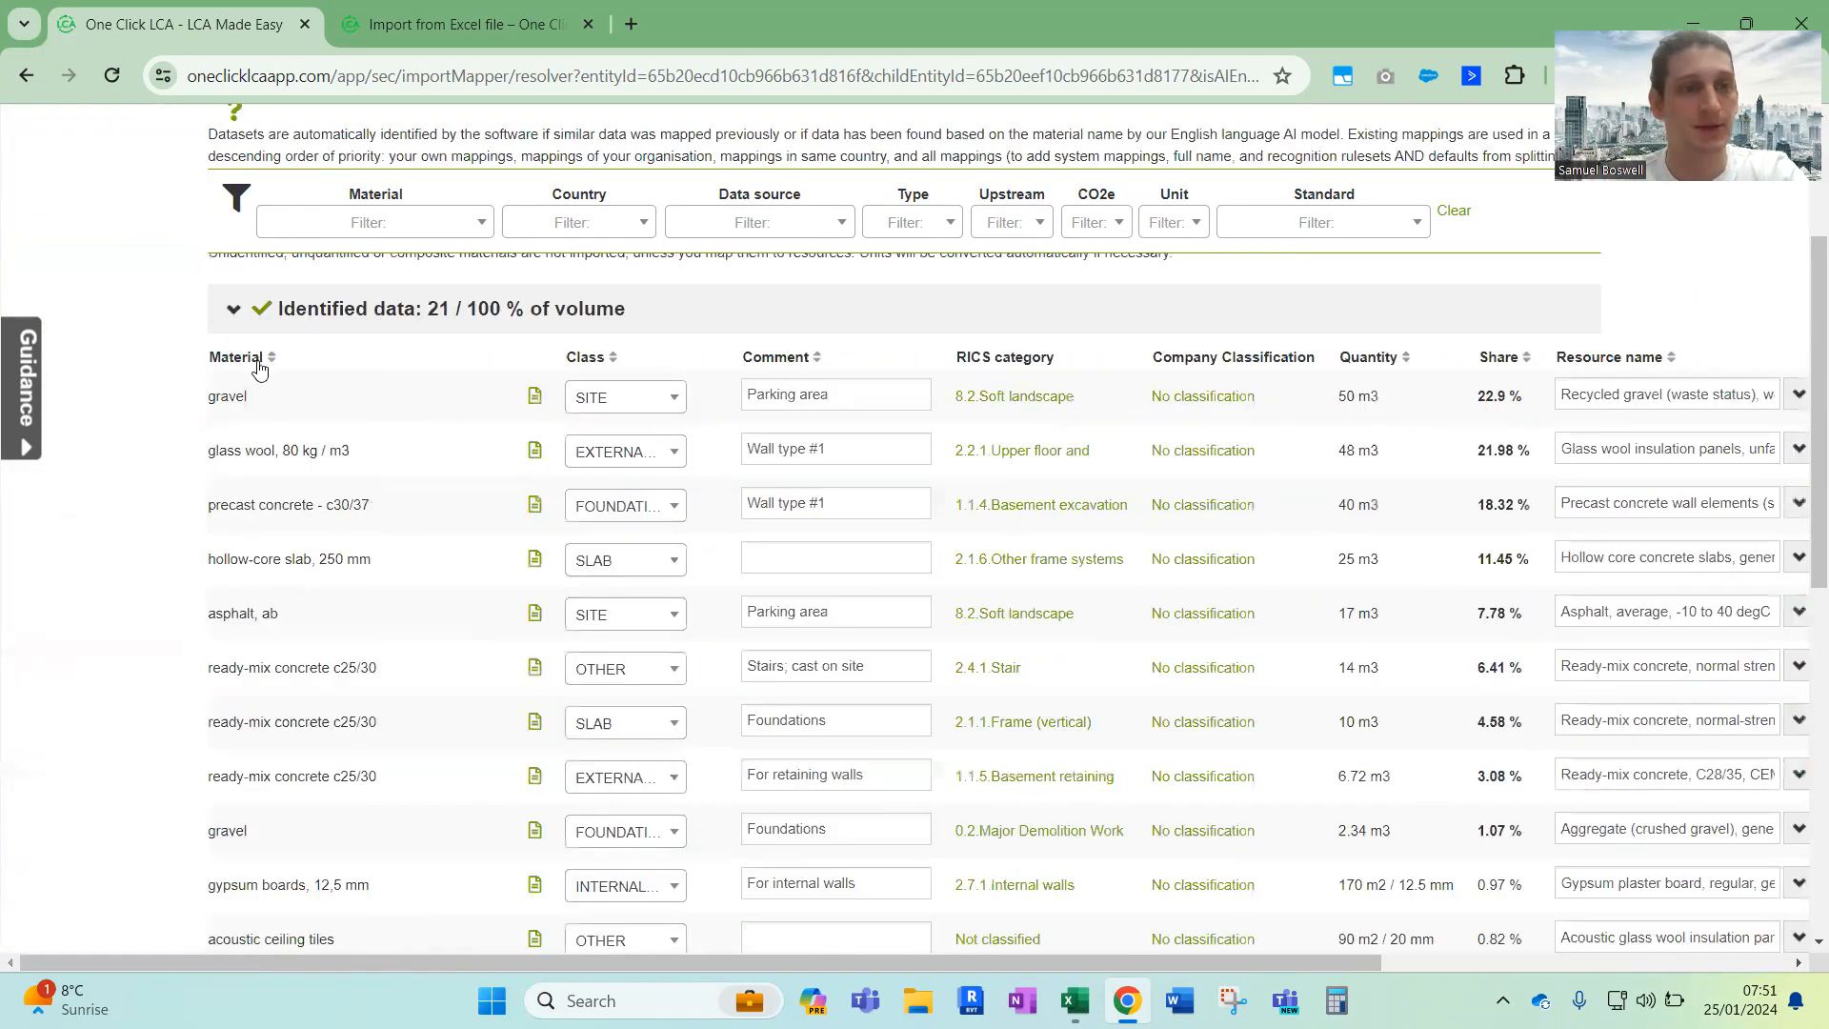
double_click(227, 395)
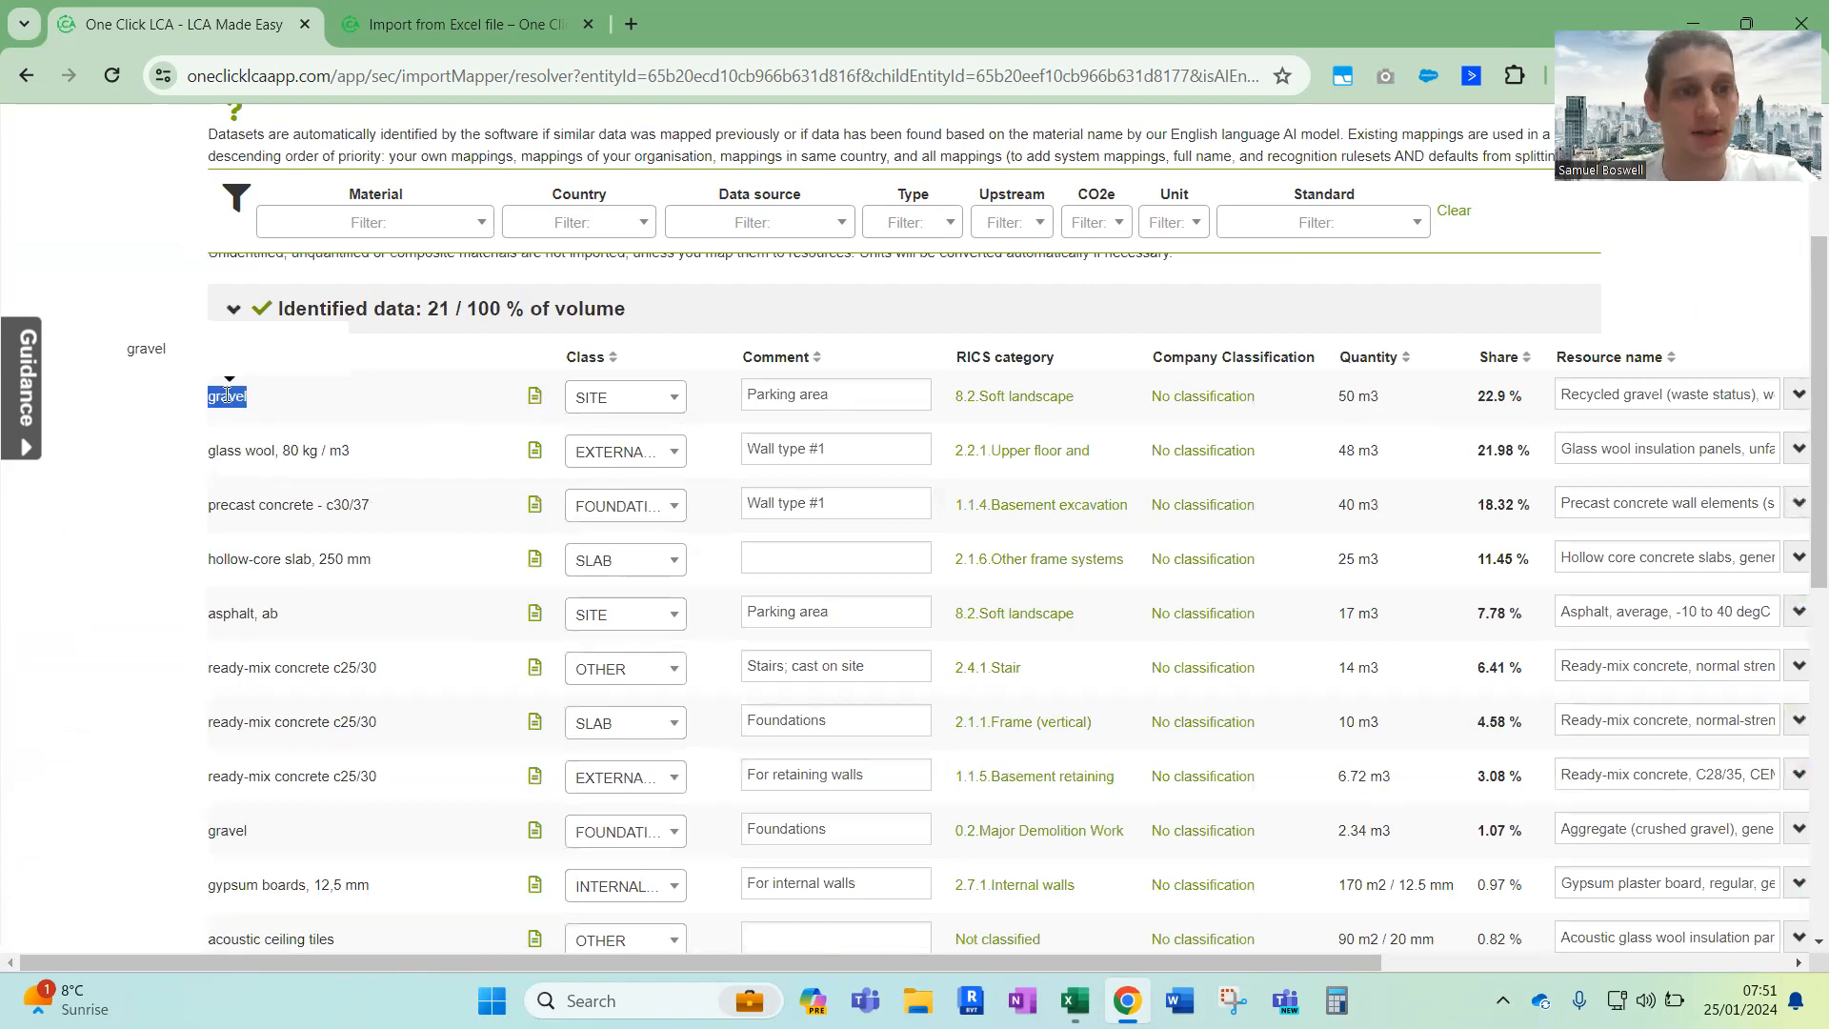
scroll(1206, 390, "right", 5)
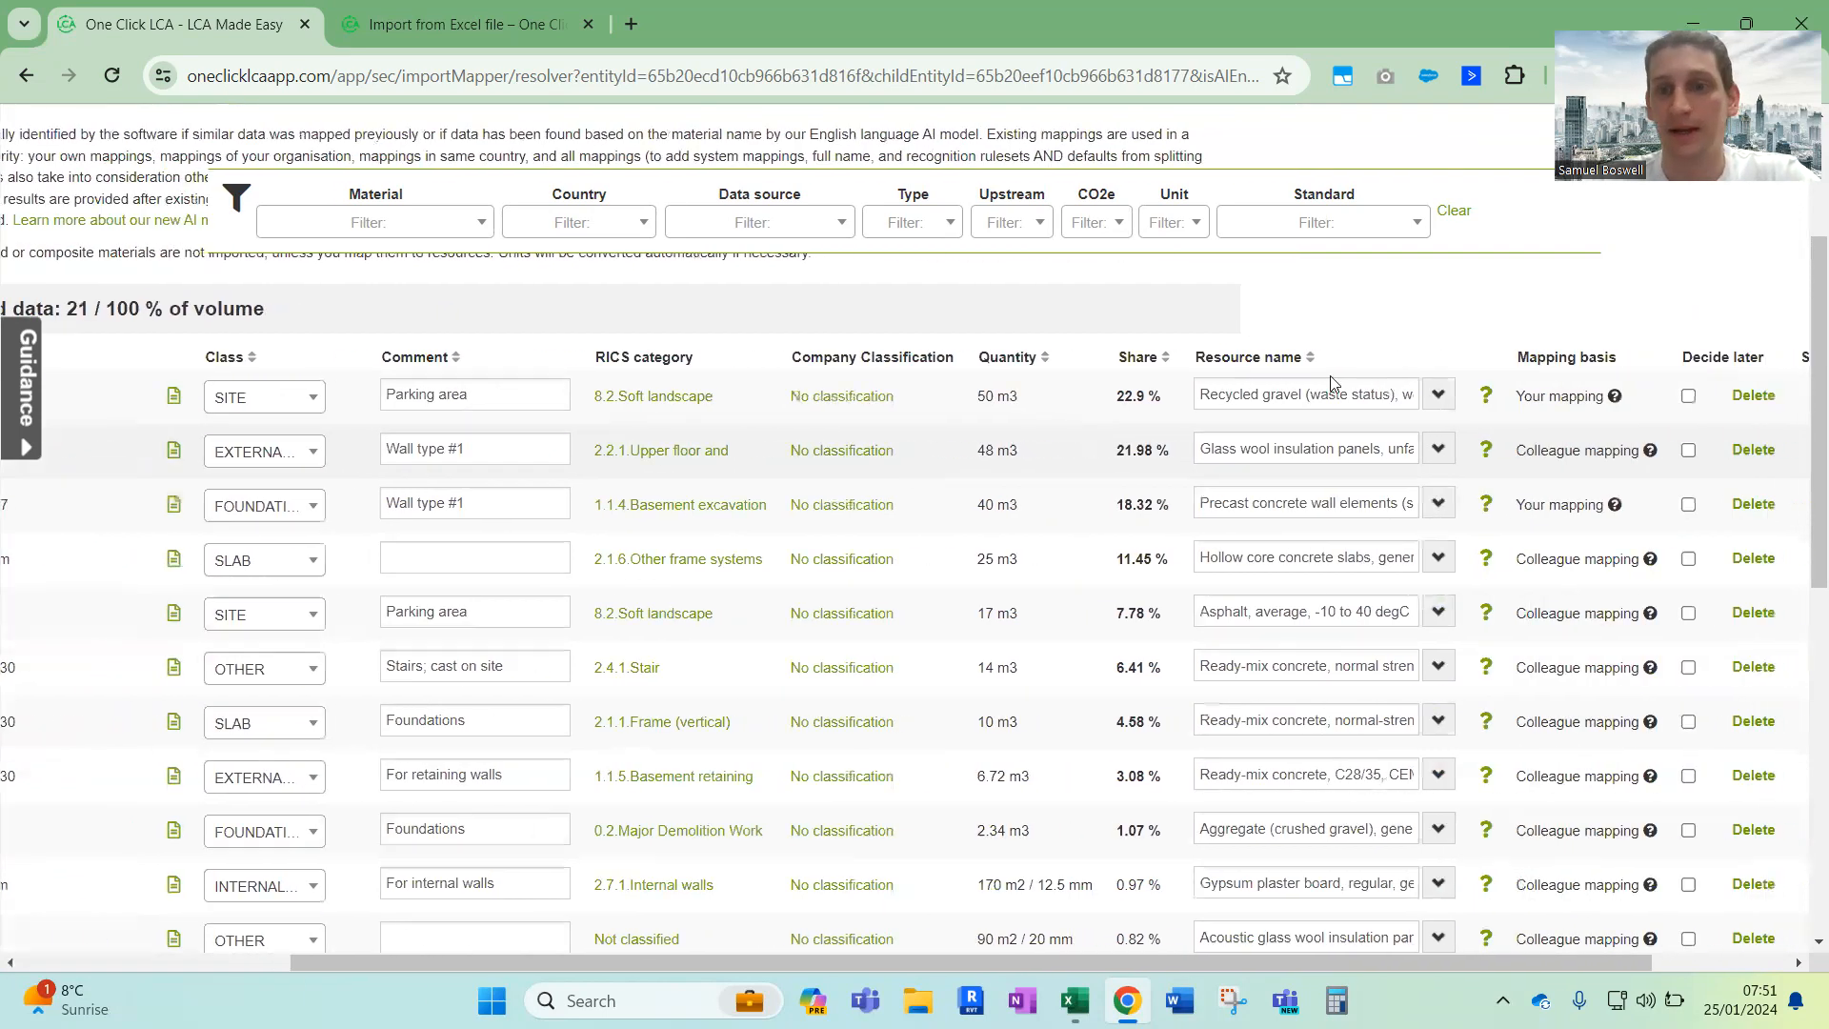
Examine the alternative resources offered for the parking area gravel, through to the option of choosing from the entire database, and close the list
left_click(1437, 396)
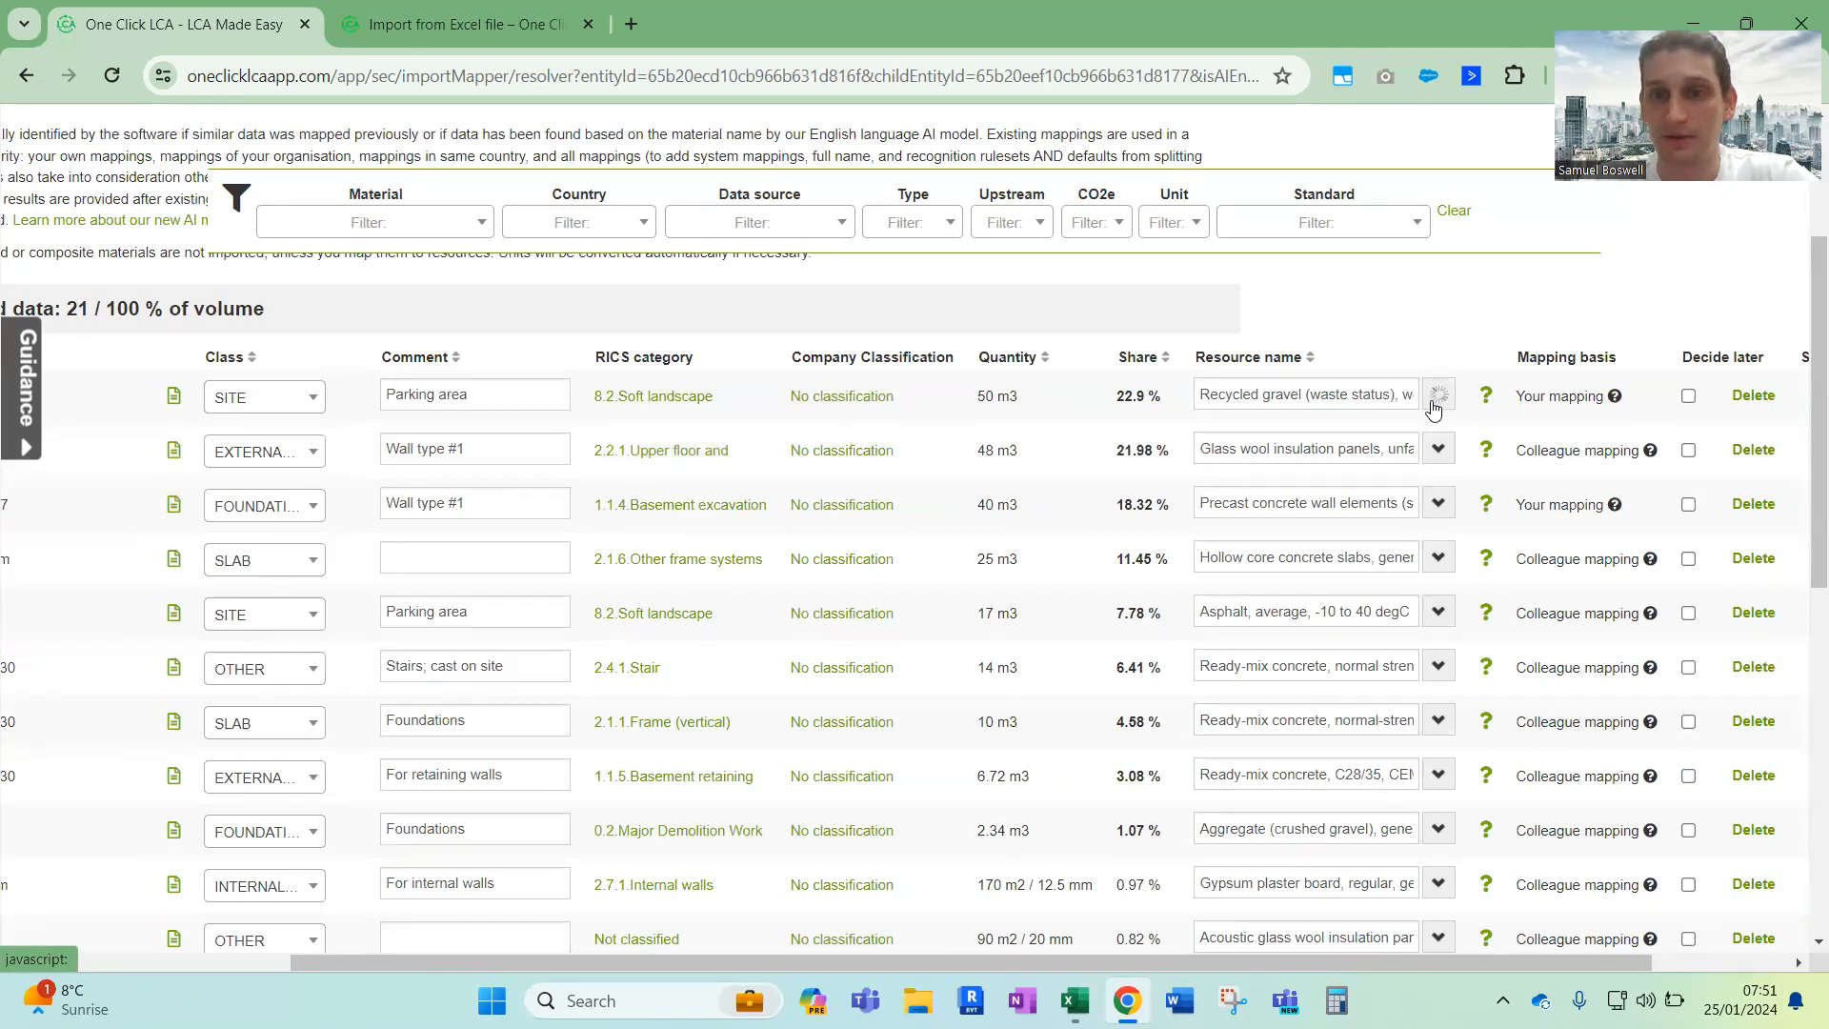
scroll(1292, 562, "down", 3)
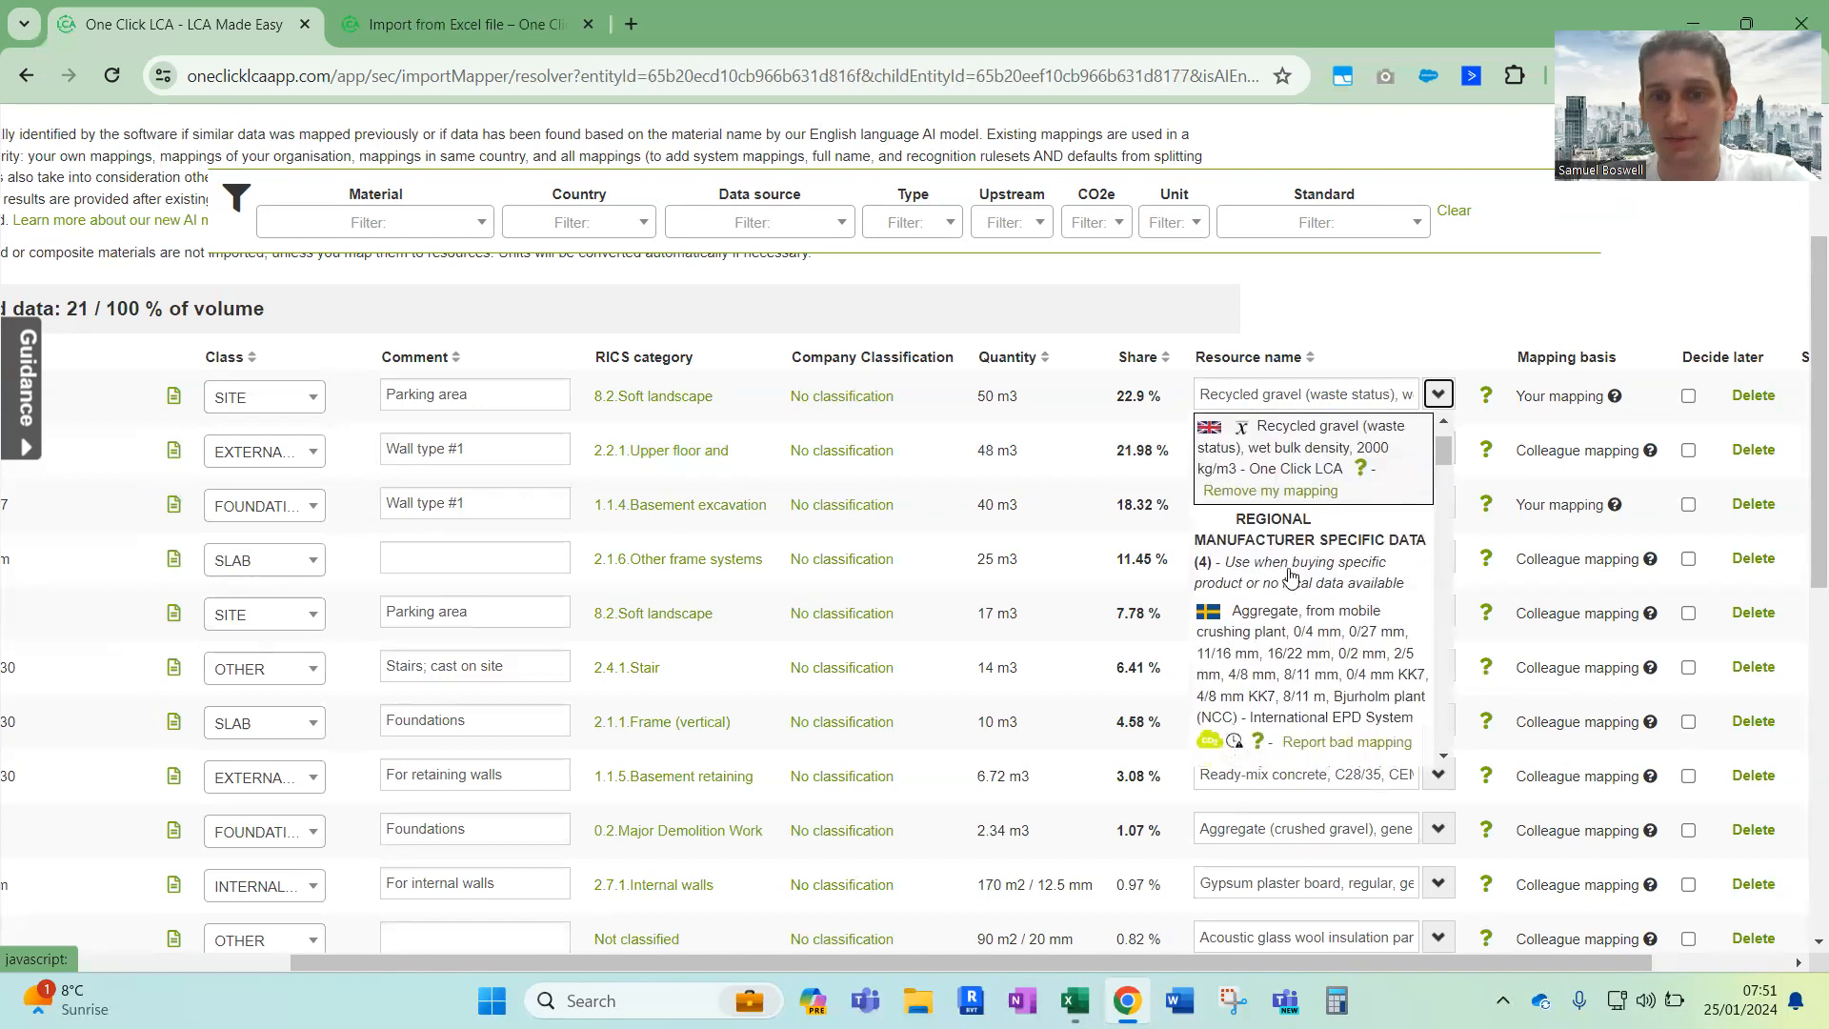
scroll(1291, 572, "down", 2)
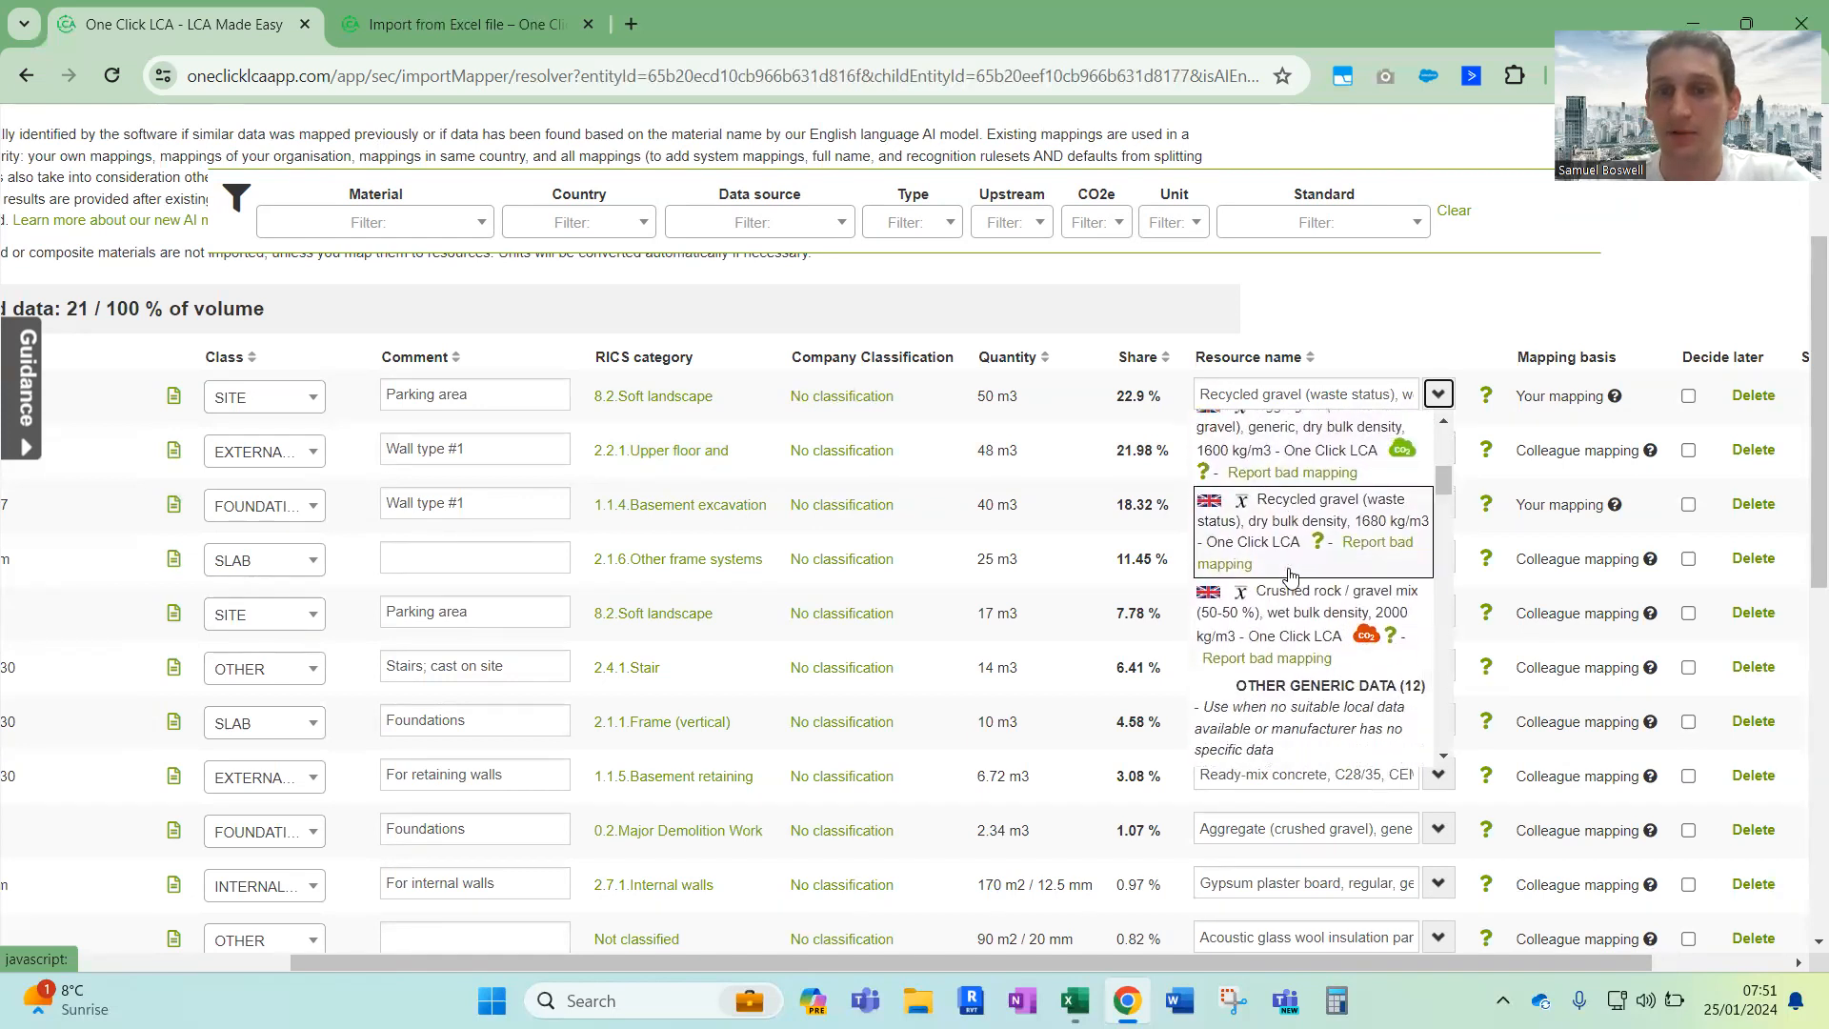
scroll(1290, 574, "down", 4)
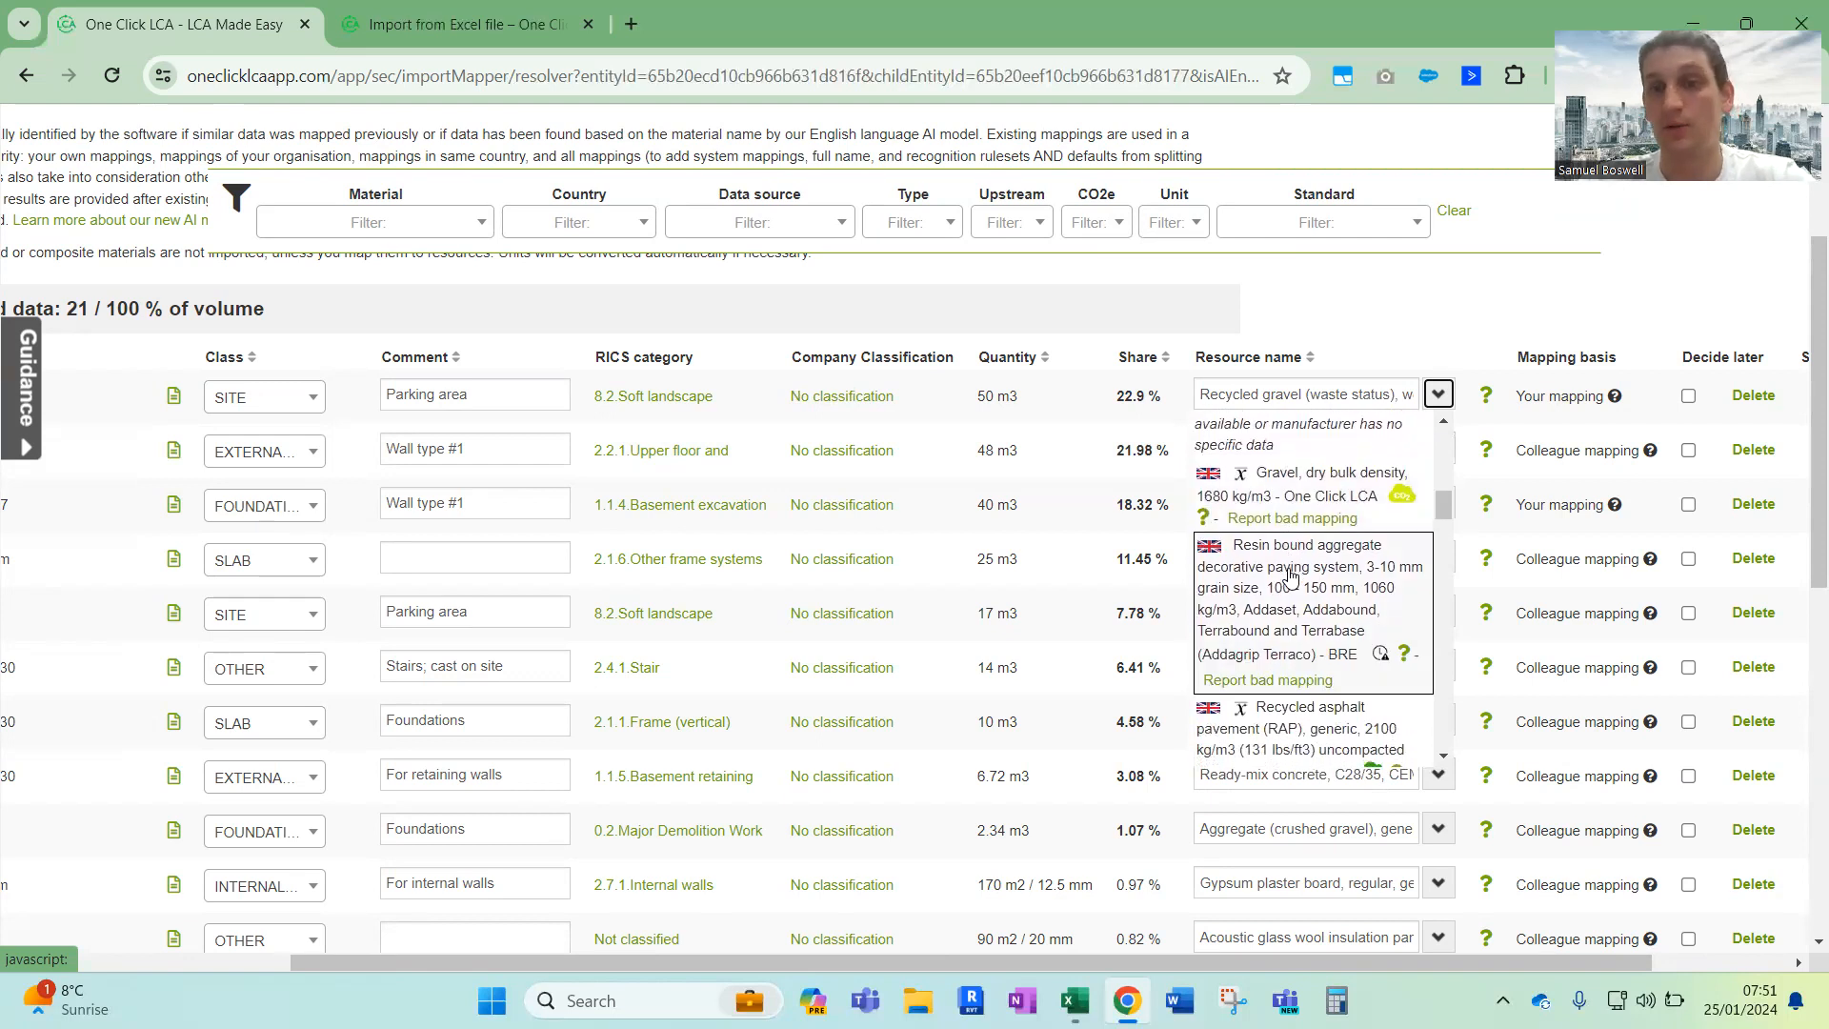
scroll(1291, 574, "down", 3)
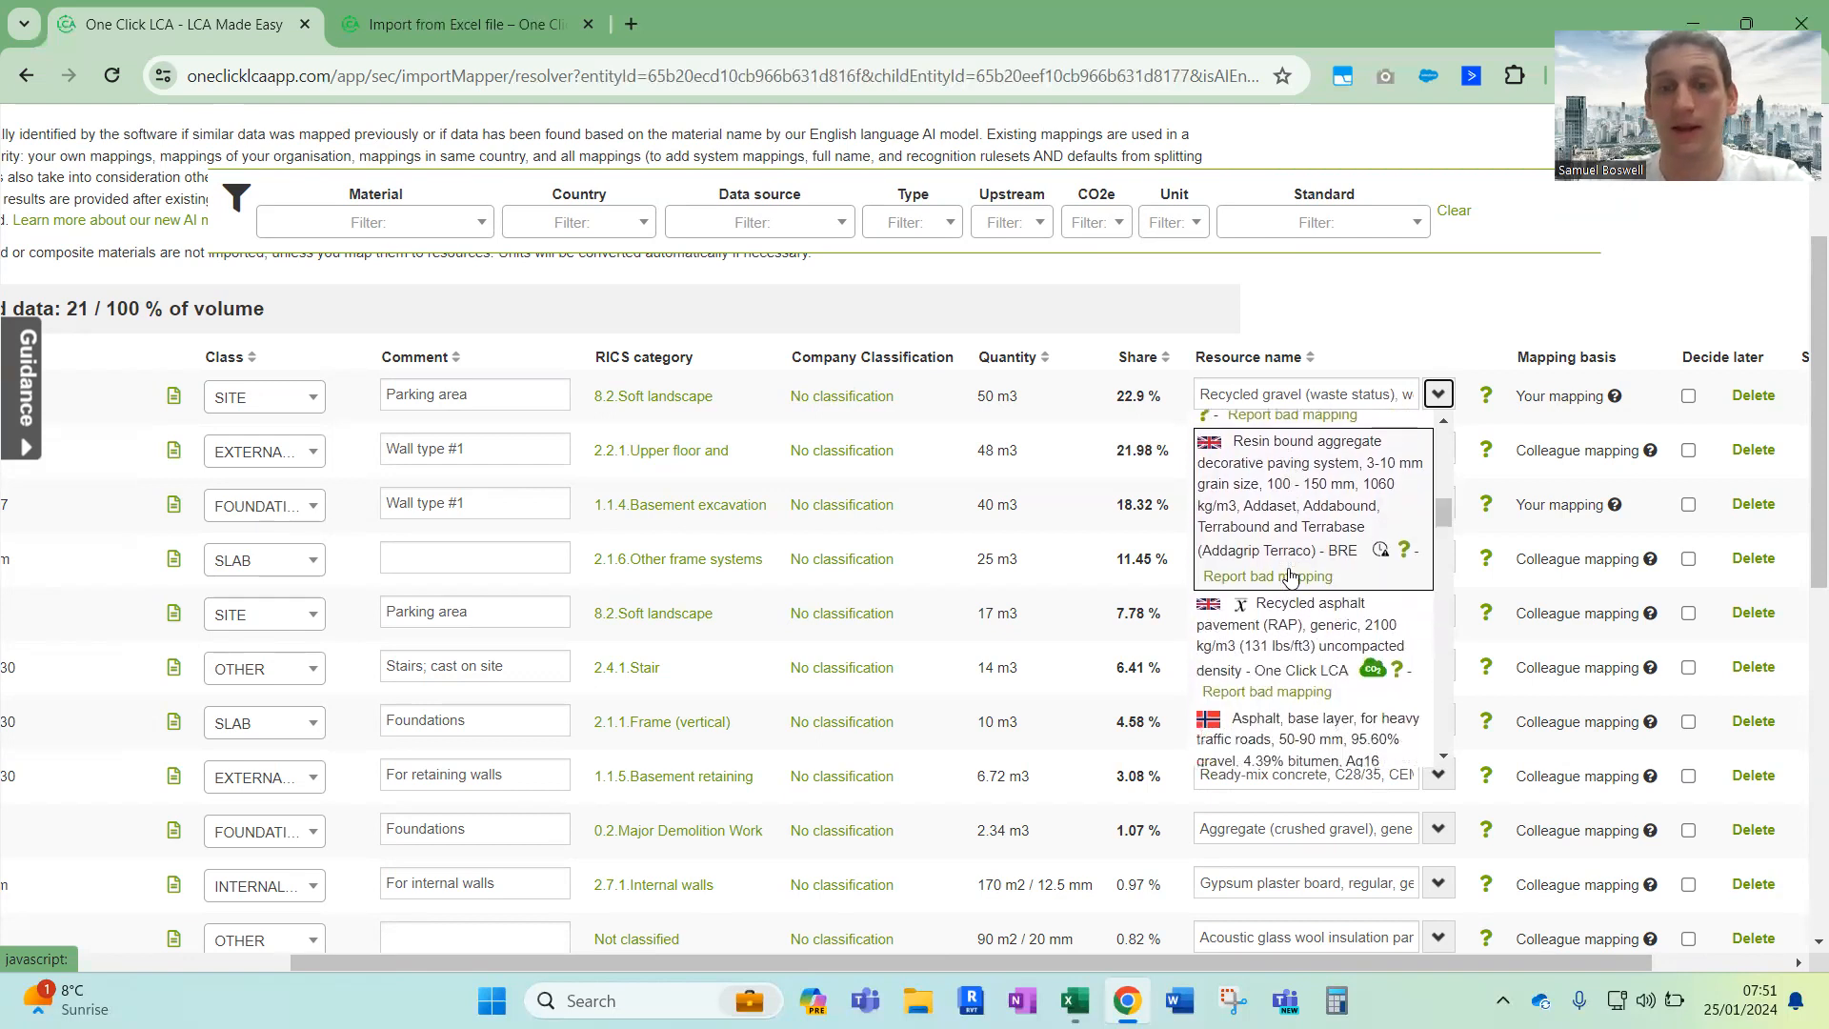
scroll(1291, 575, "up", 5)
scroll(1291, 574, "up", 5)
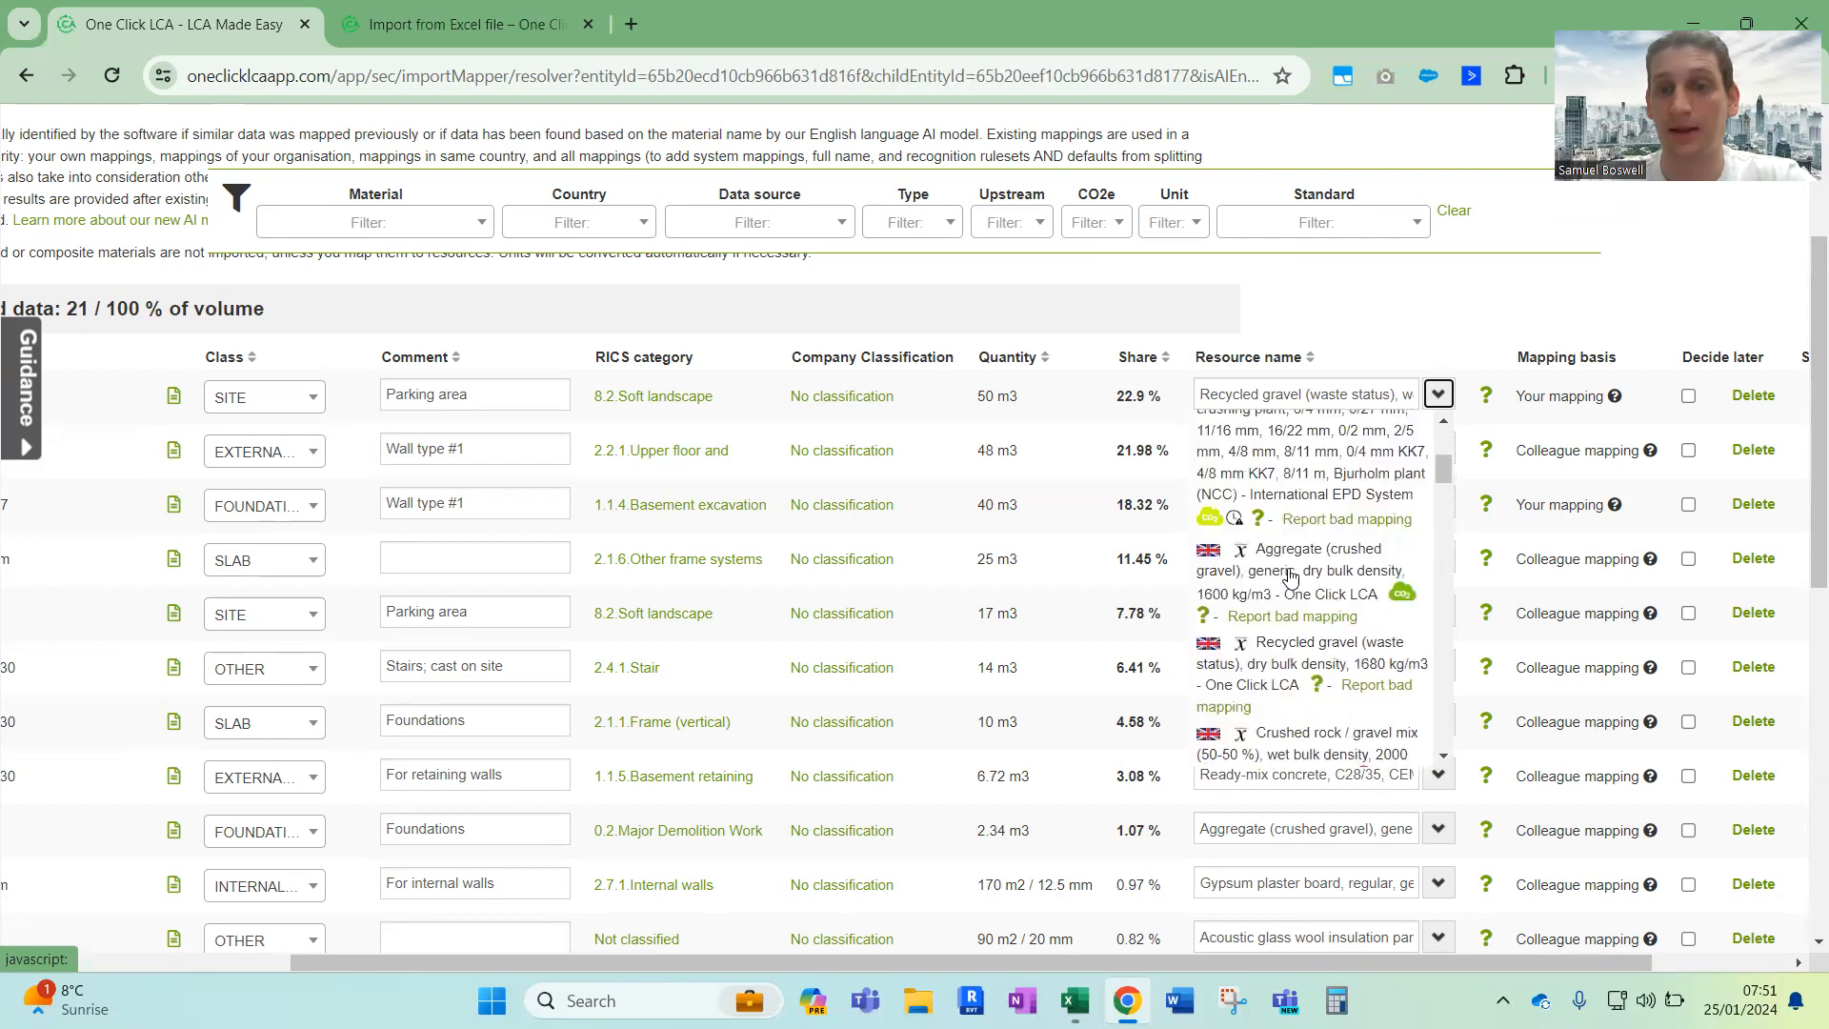
scroll(1290, 581, "up", 1)
scroll(1290, 581, "down", 6)
scroll(1287, 583, "down", 8)
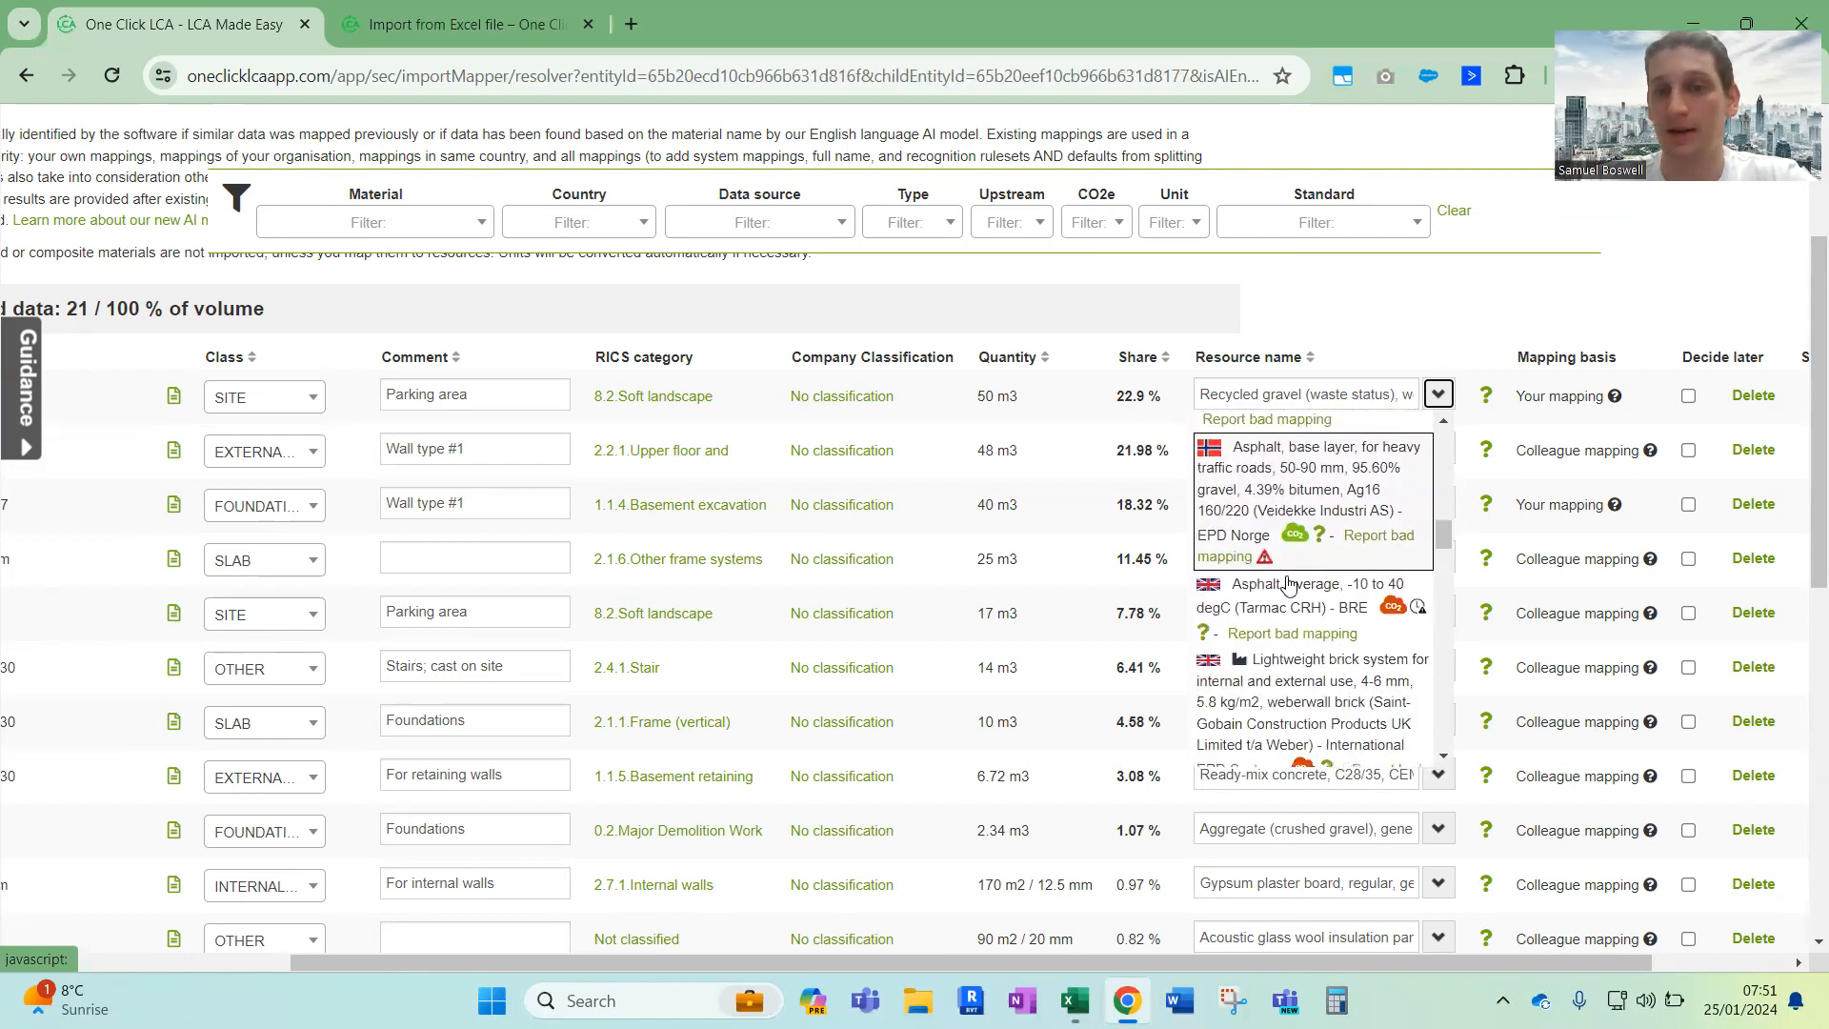
scroll(1288, 583, "down", 6)
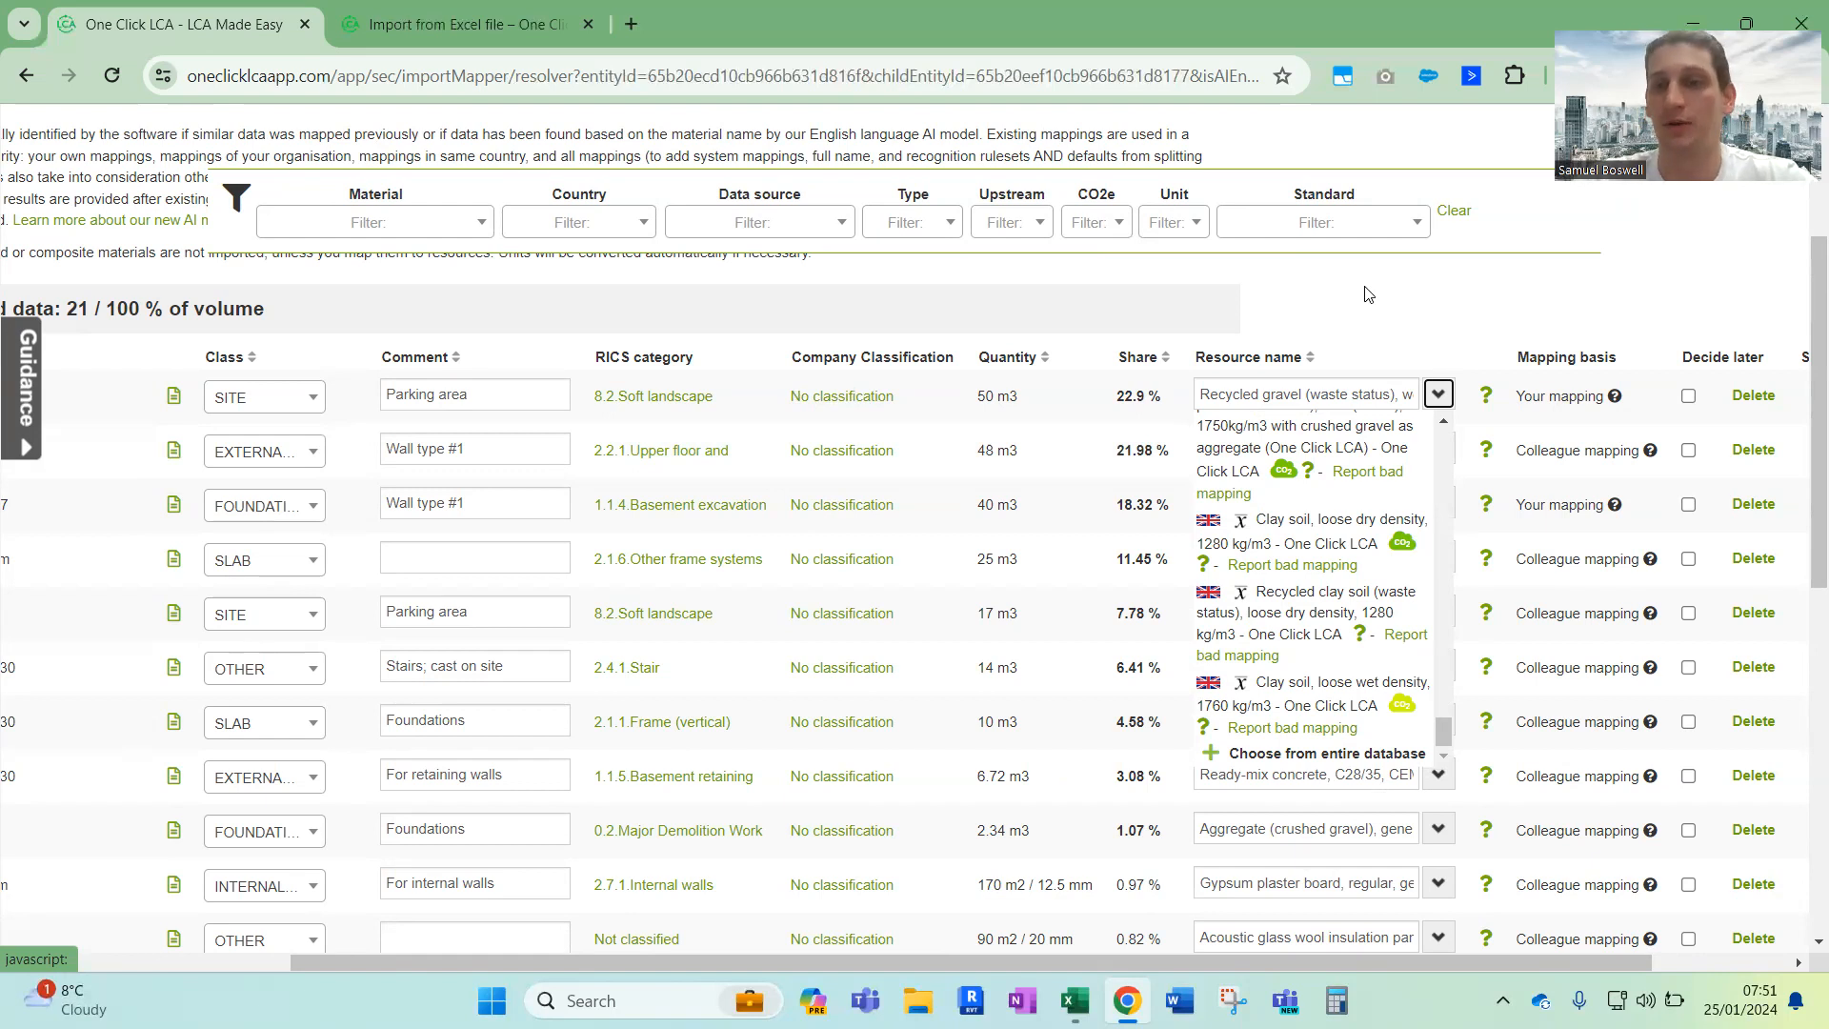
left_click(1379, 305)
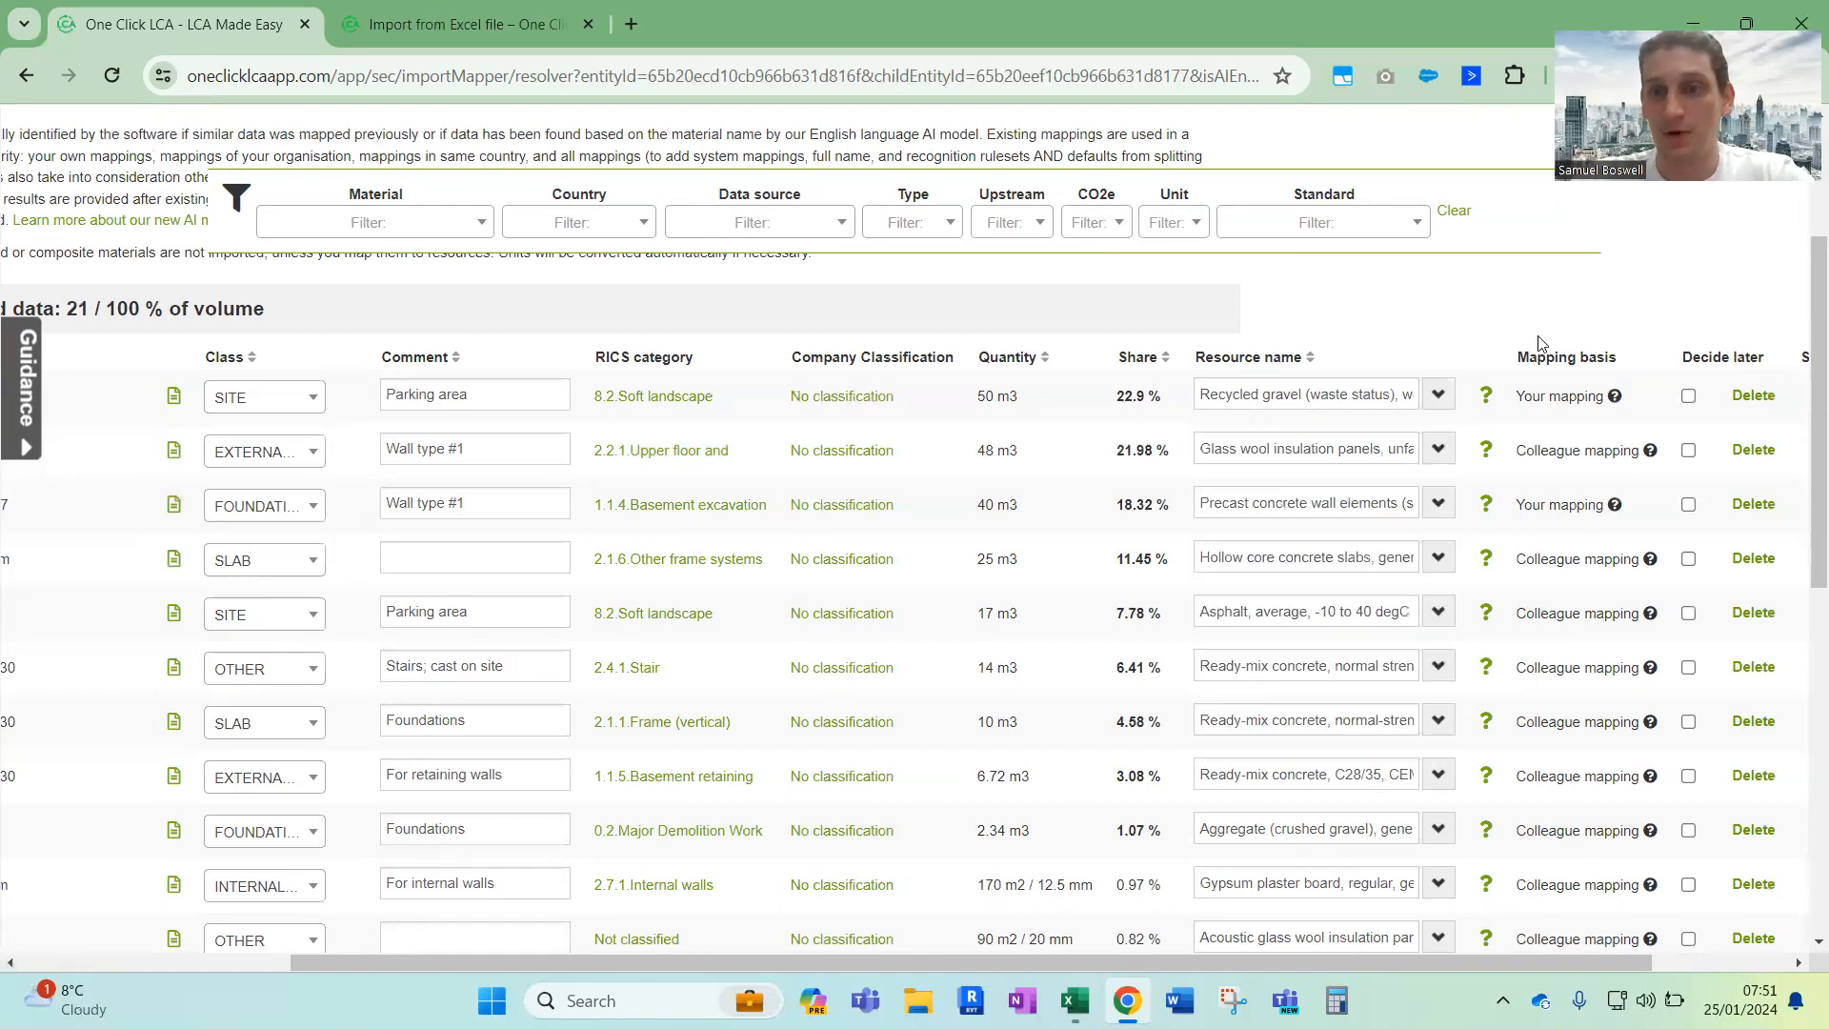
Examine the mapping basis of the identified materials, comparing the colleague mapping rows with the rows based on your own mapping
left_click_drag(1519, 360, 1628, 364)
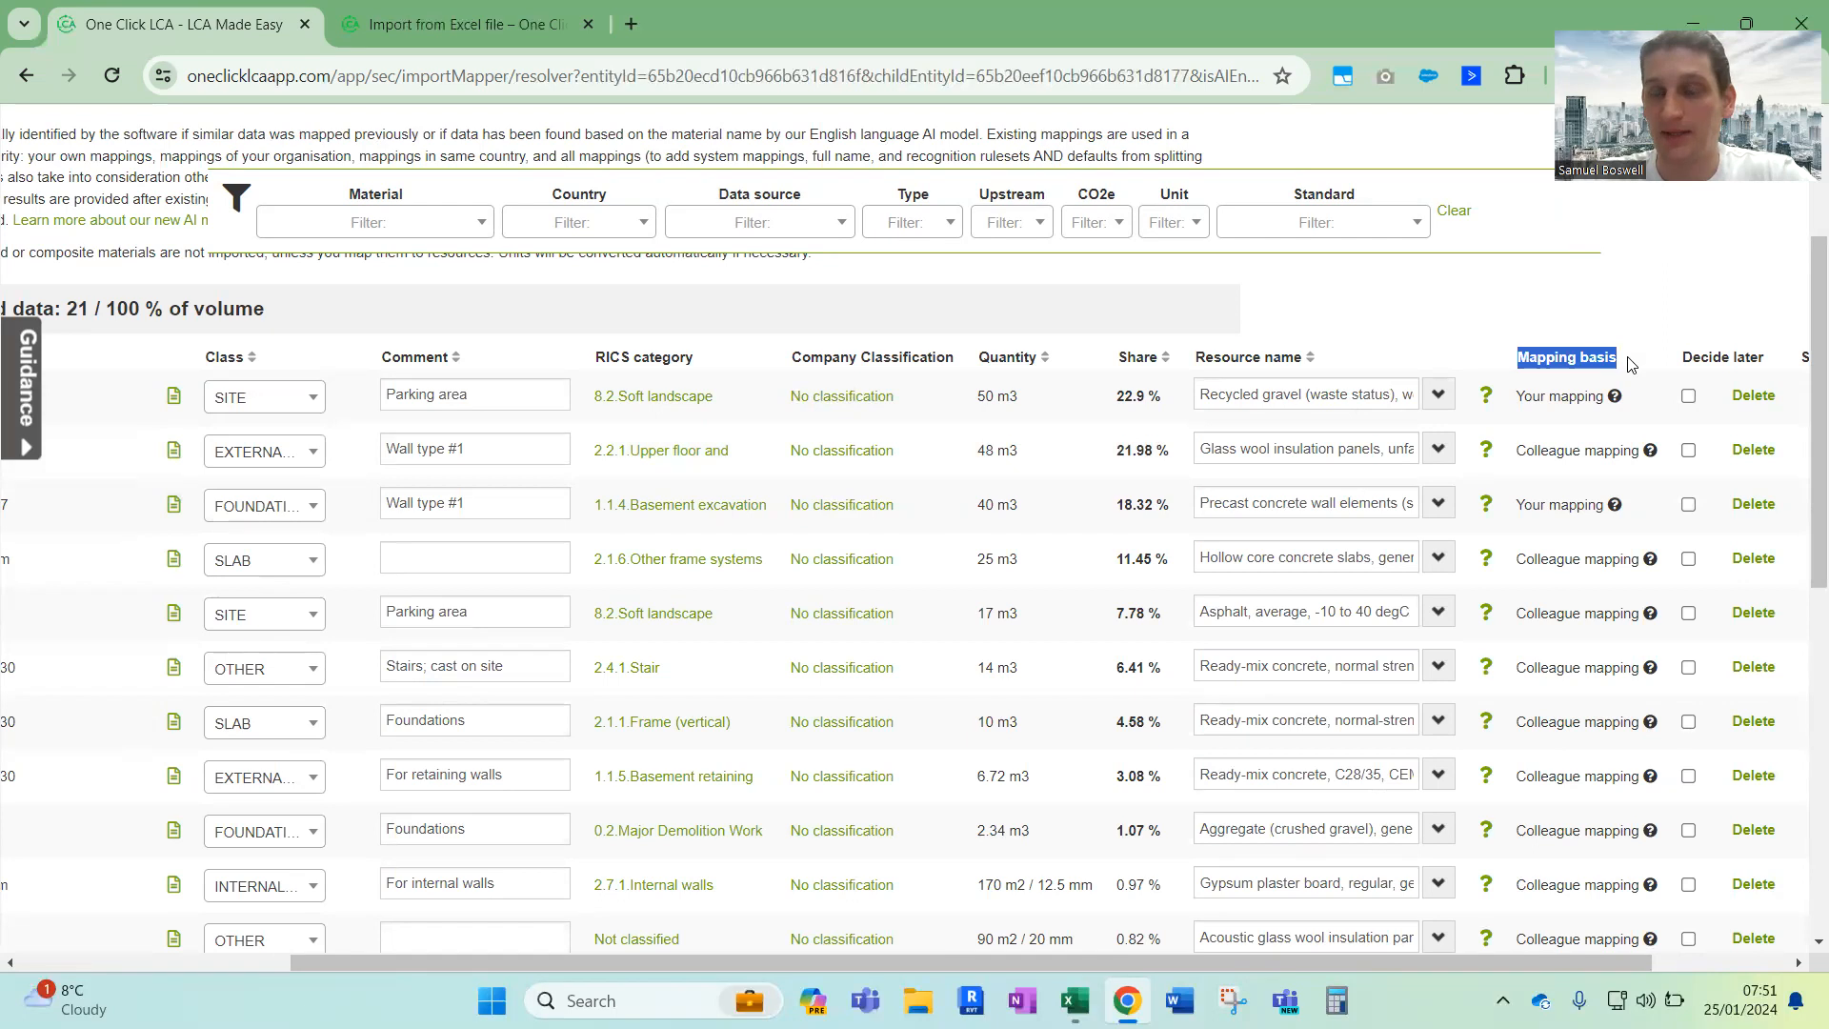
left_click(1630, 365)
scroll(1550, 550, "down", 4)
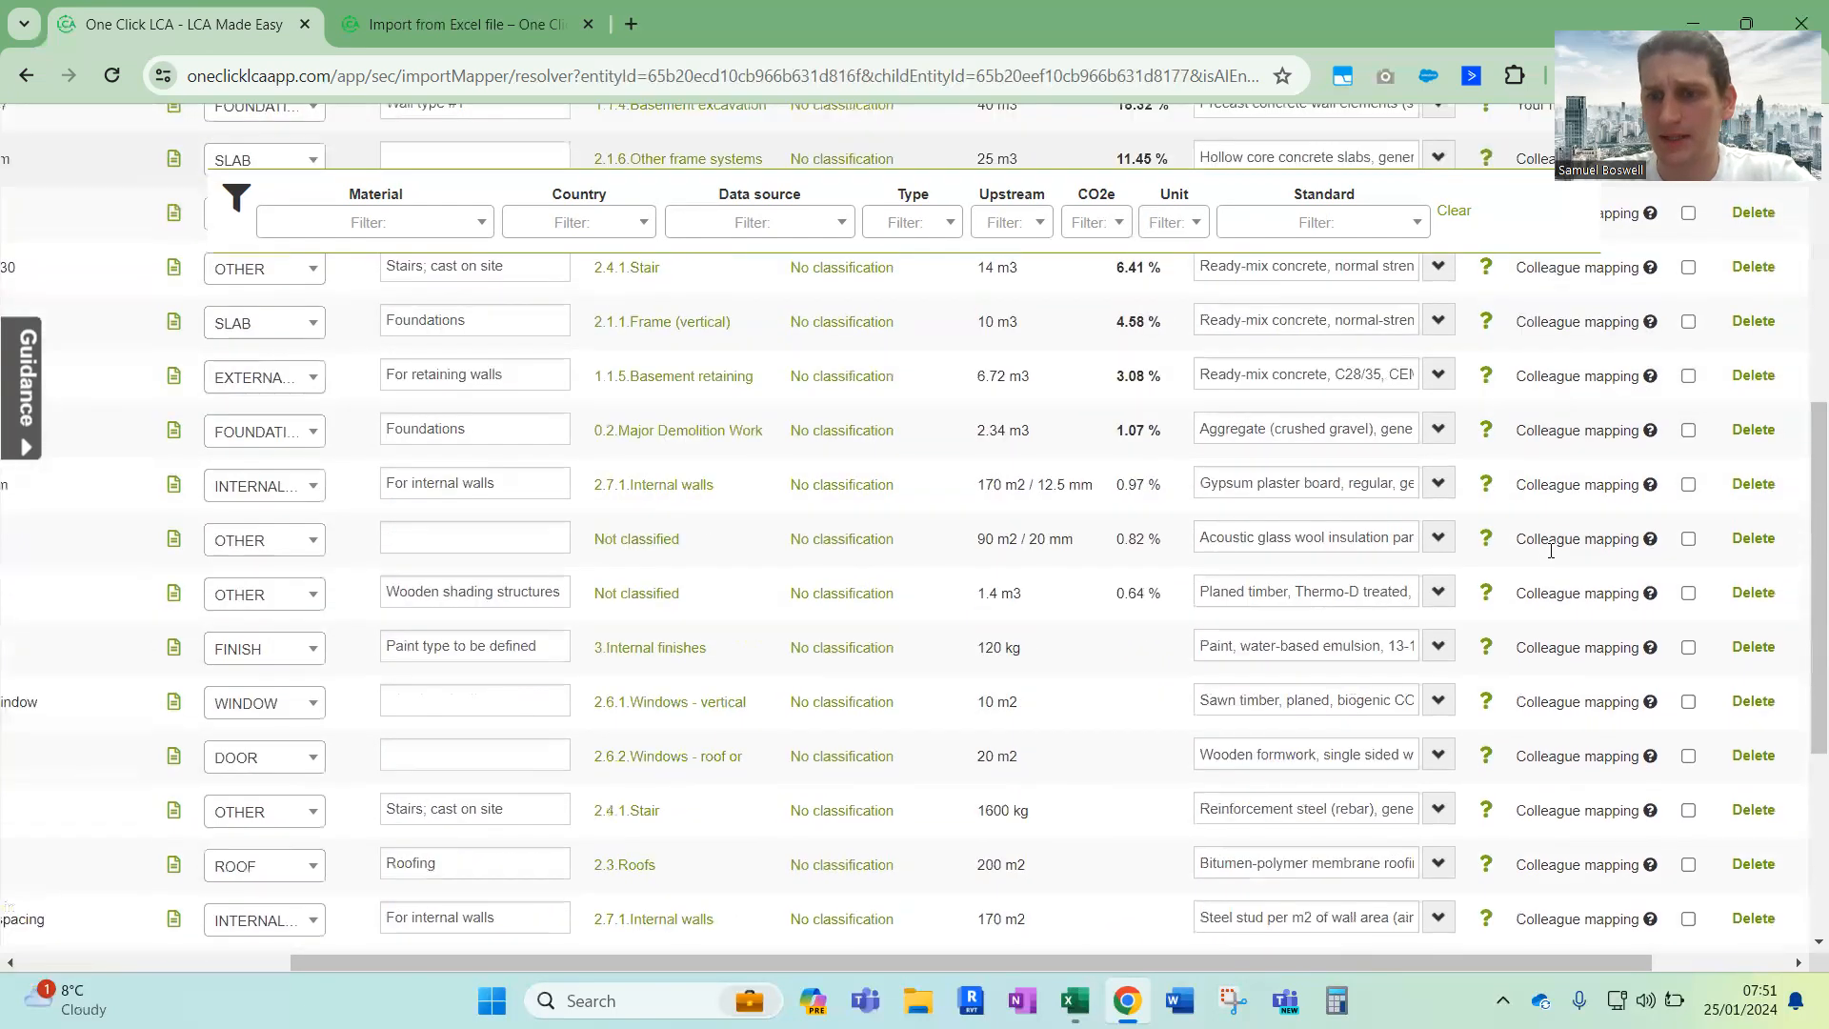
scroll(1550, 550, "down", 4)
scroll(1550, 550, "up", 4)
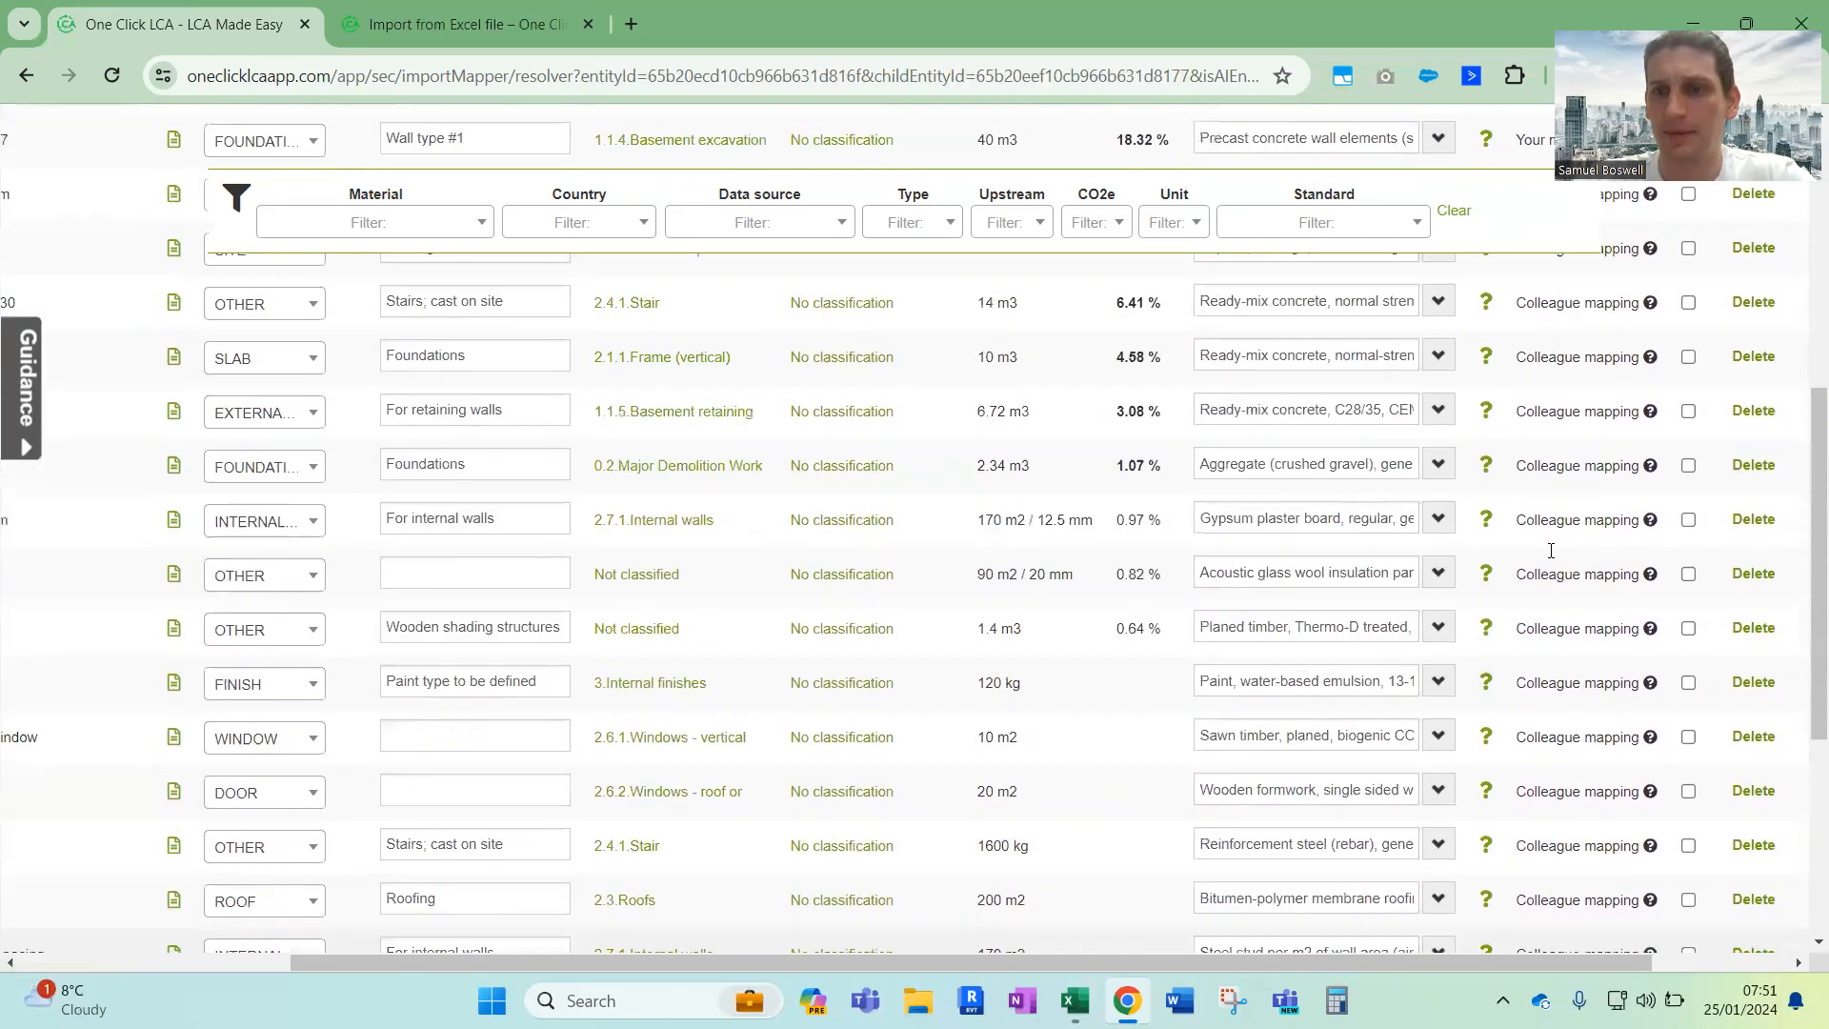
scroll(1550, 551, "up", 4)
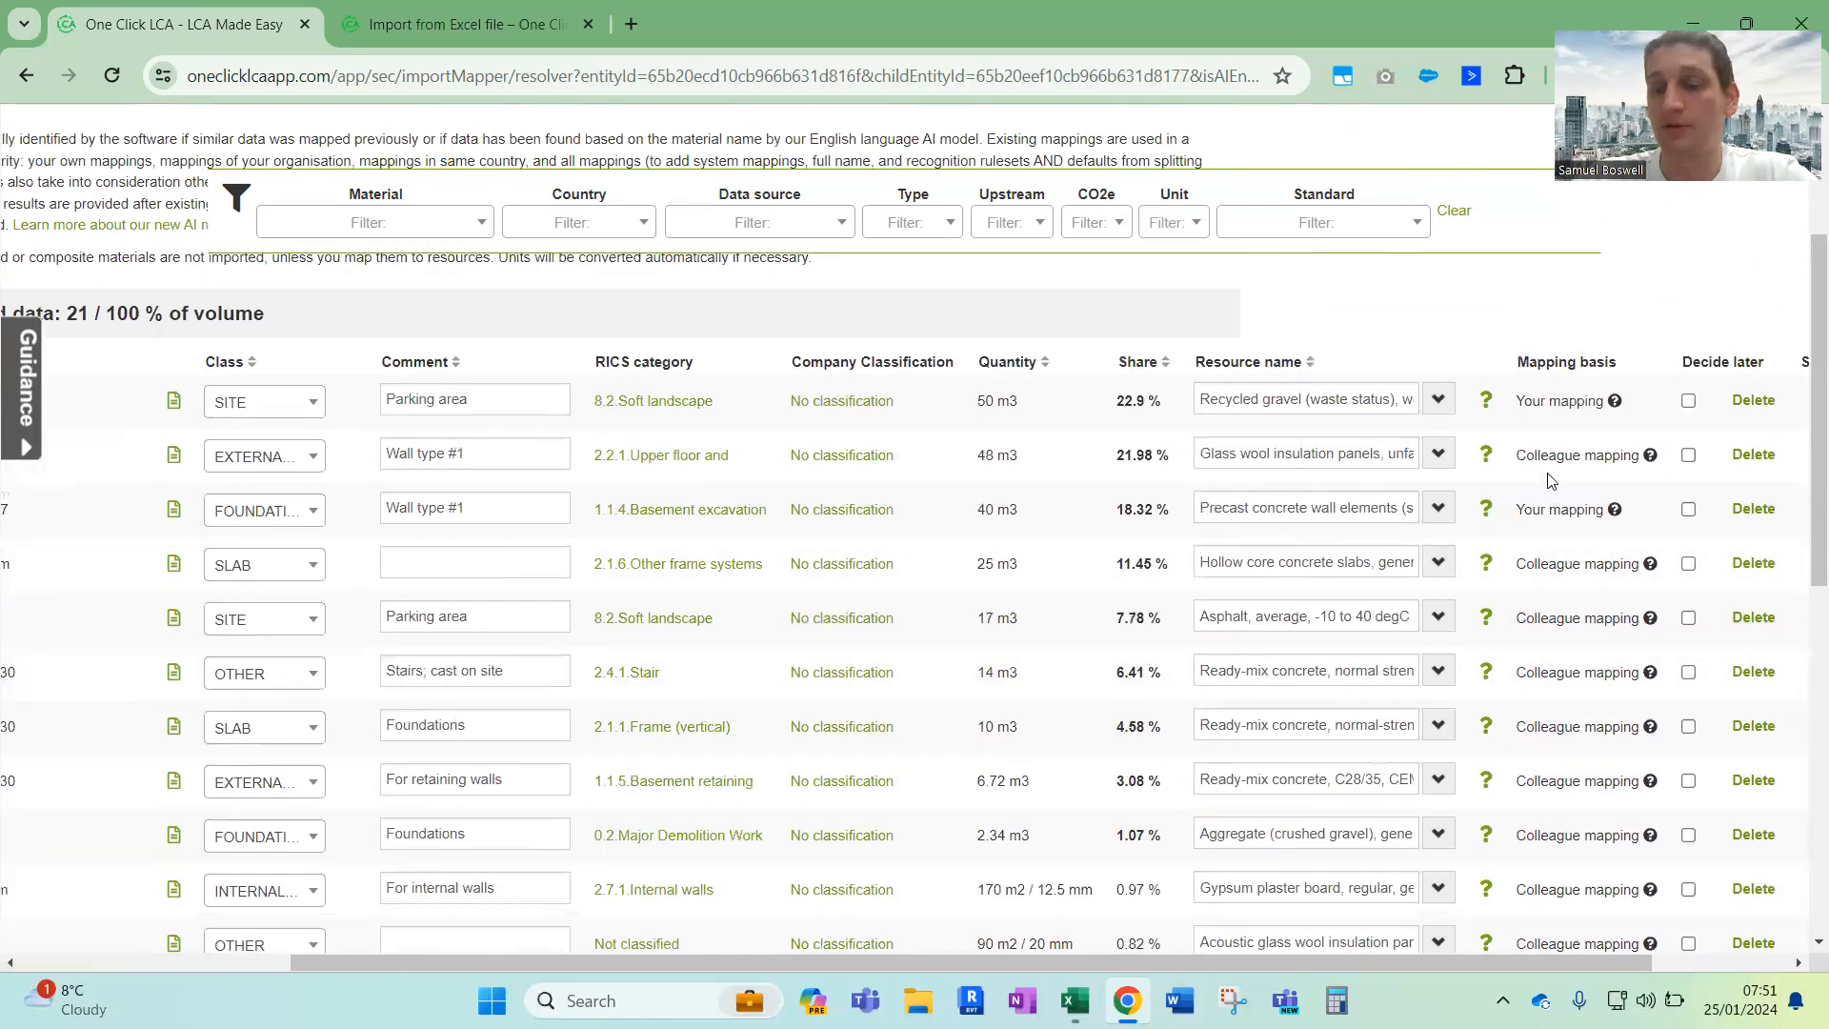
left_click_drag(1517, 455, 1642, 461)
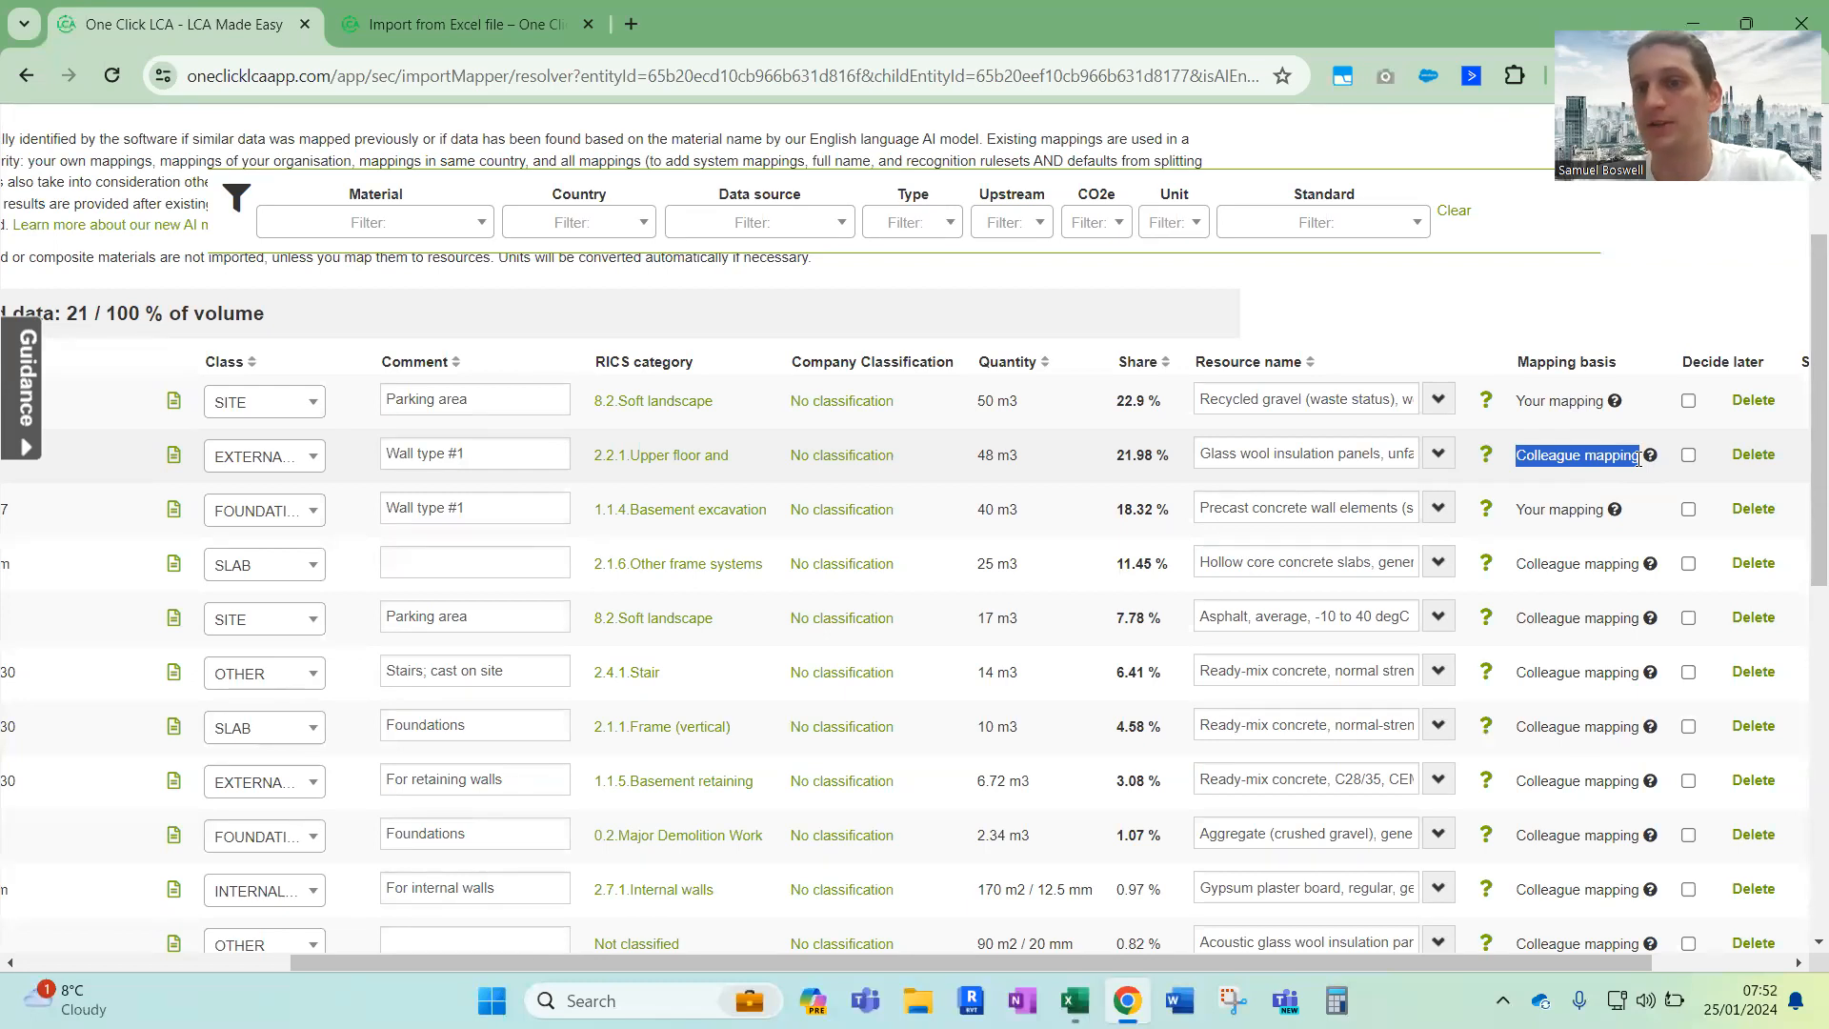
triple_click(1532, 401)
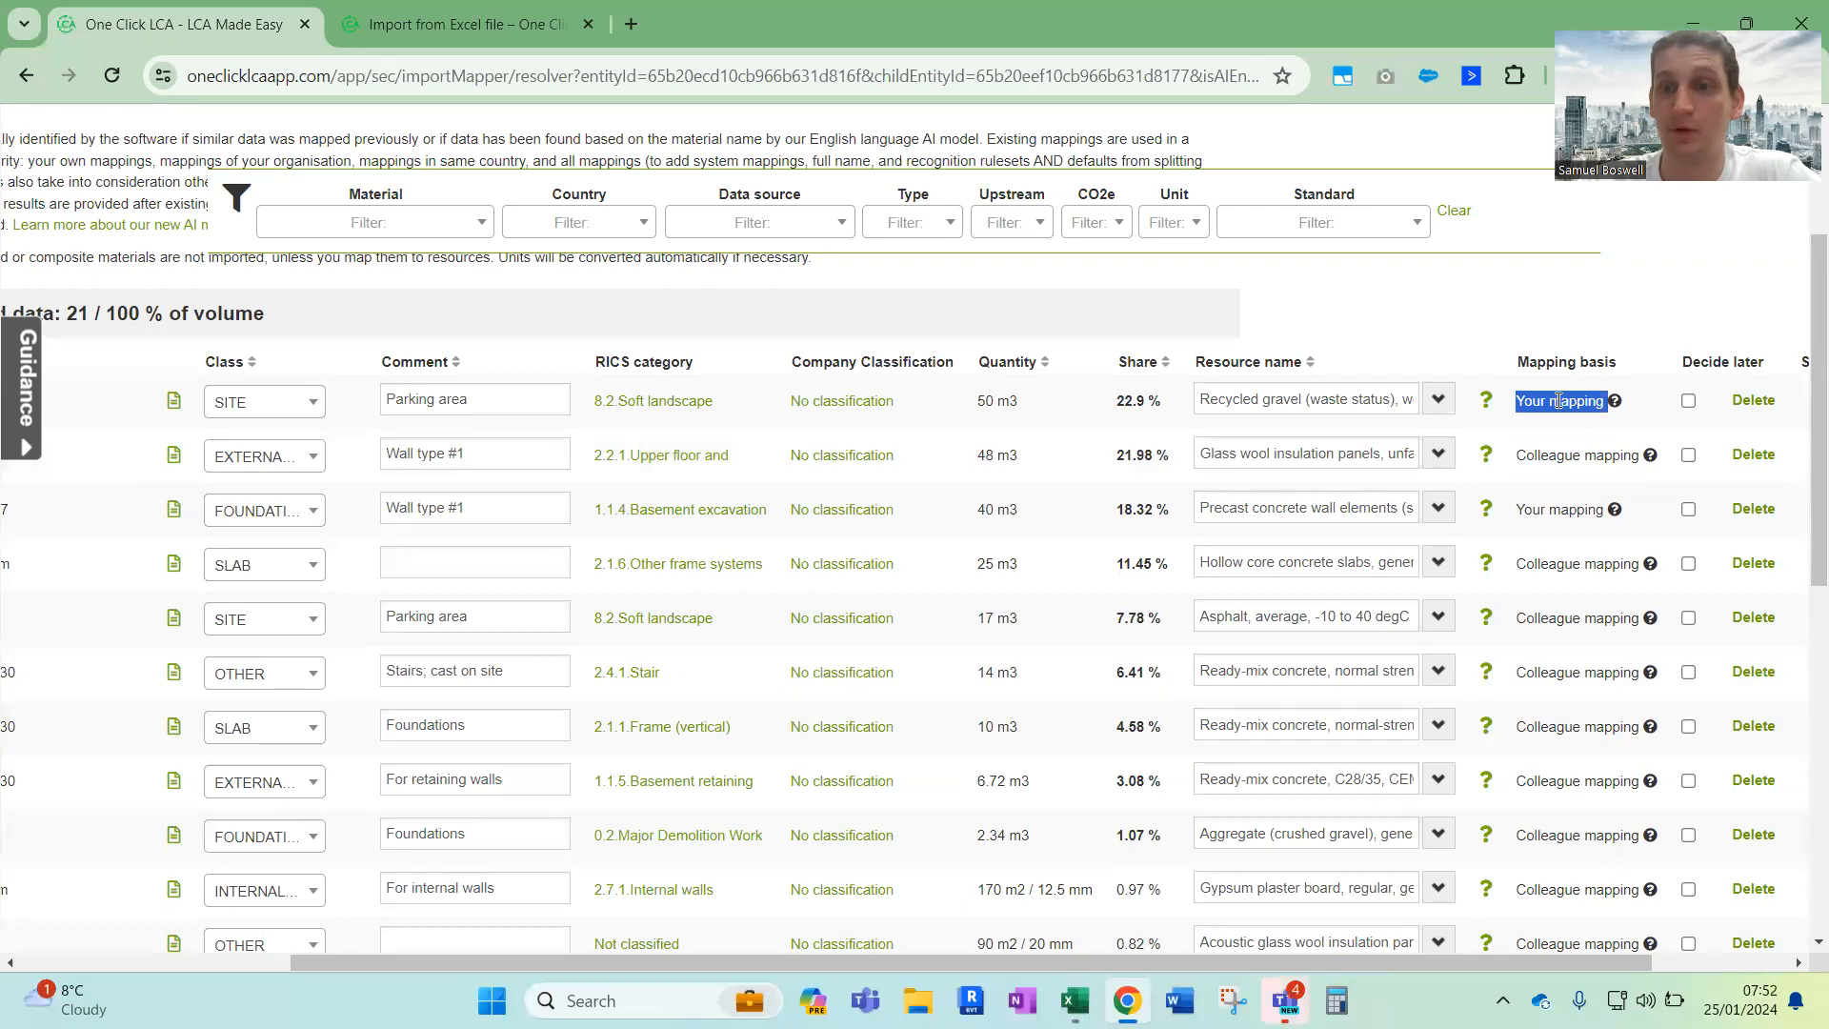
scroll(1572, 476, "up", 3)
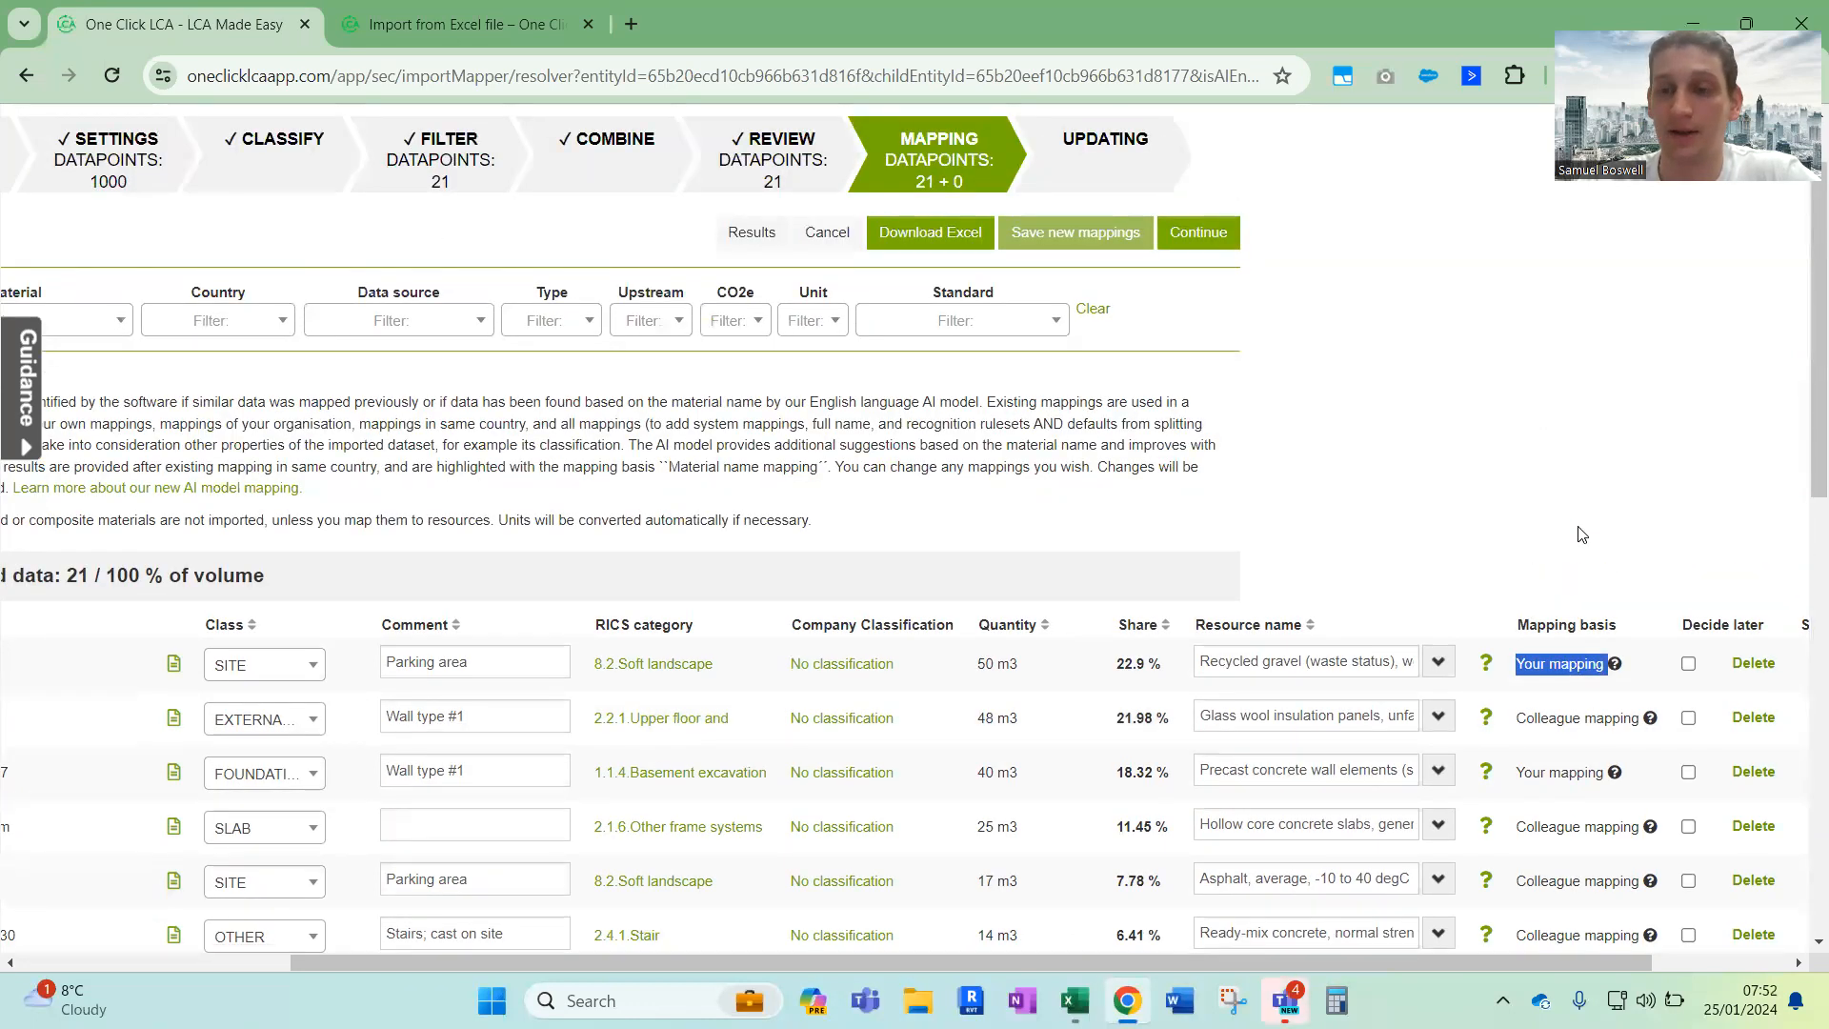
Map the parking area gravel to the Swedish resource "Aggregate, from mobile crushing plant" from the Bjurholm plant (NCC)
scroll(1581, 533, "right", 2)
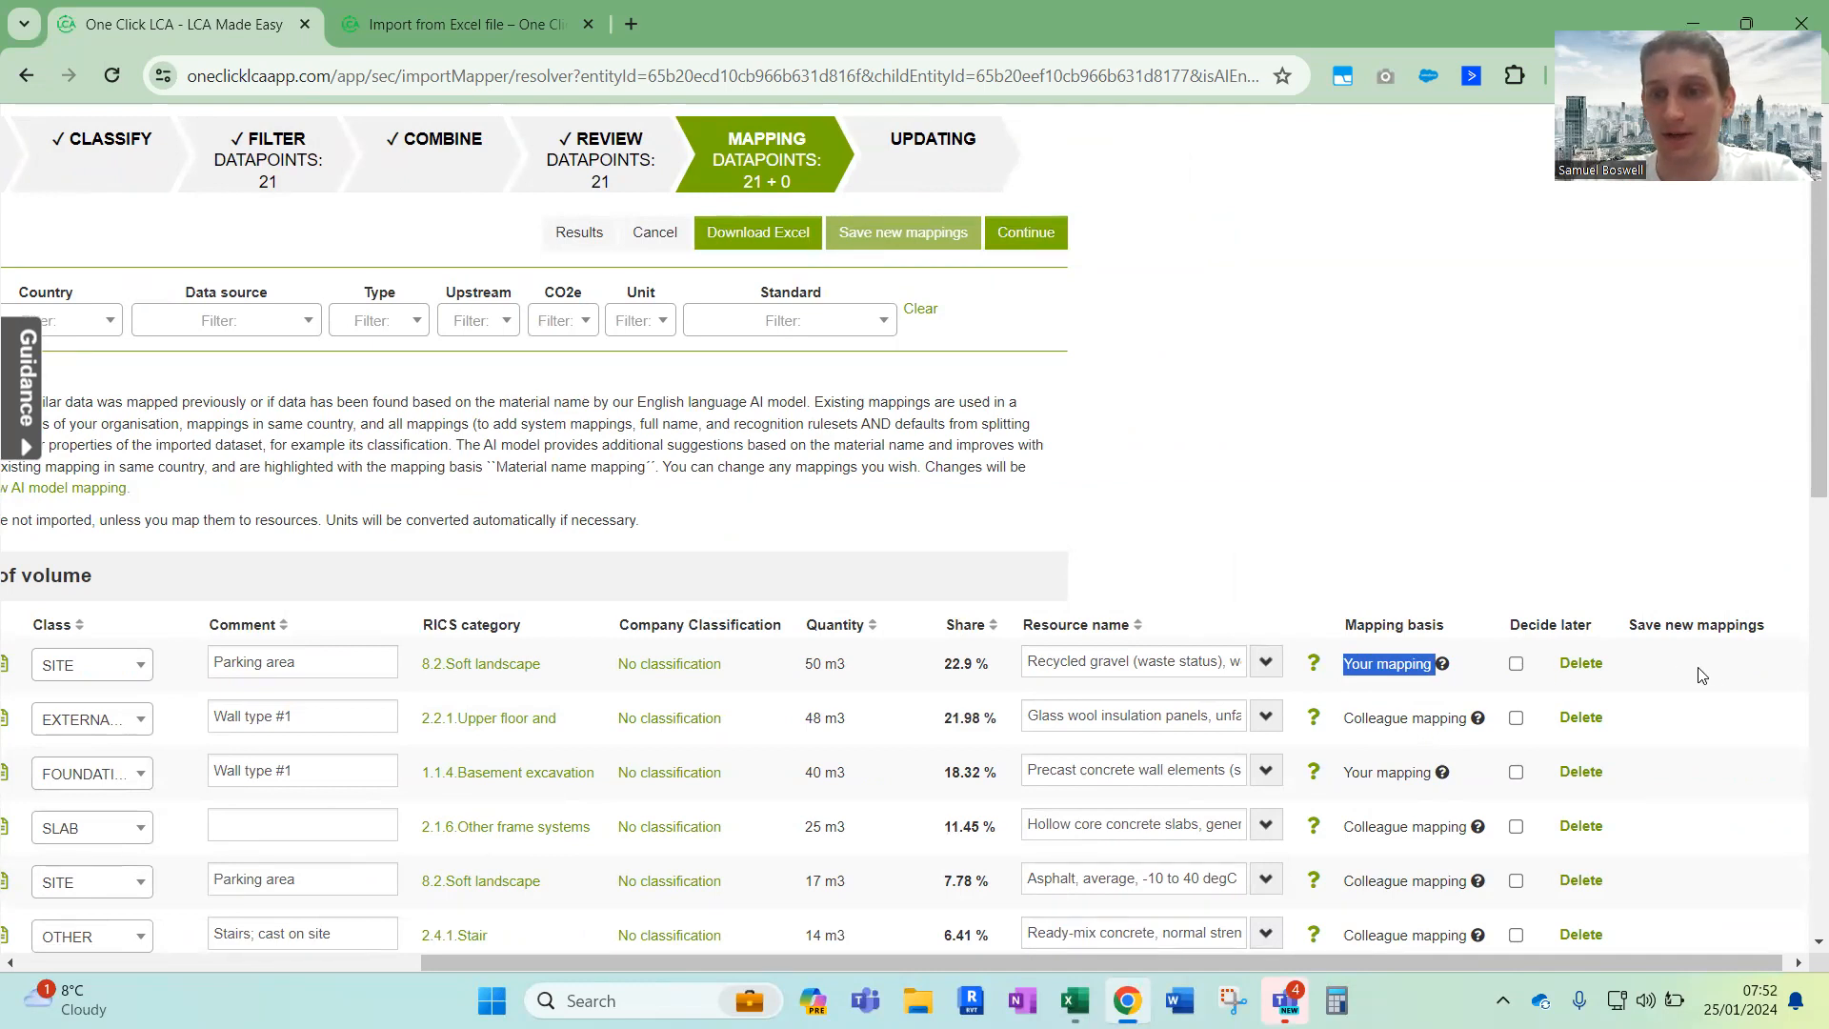
left_click(1266, 661)
scroll(1103, 874, "down", 1)
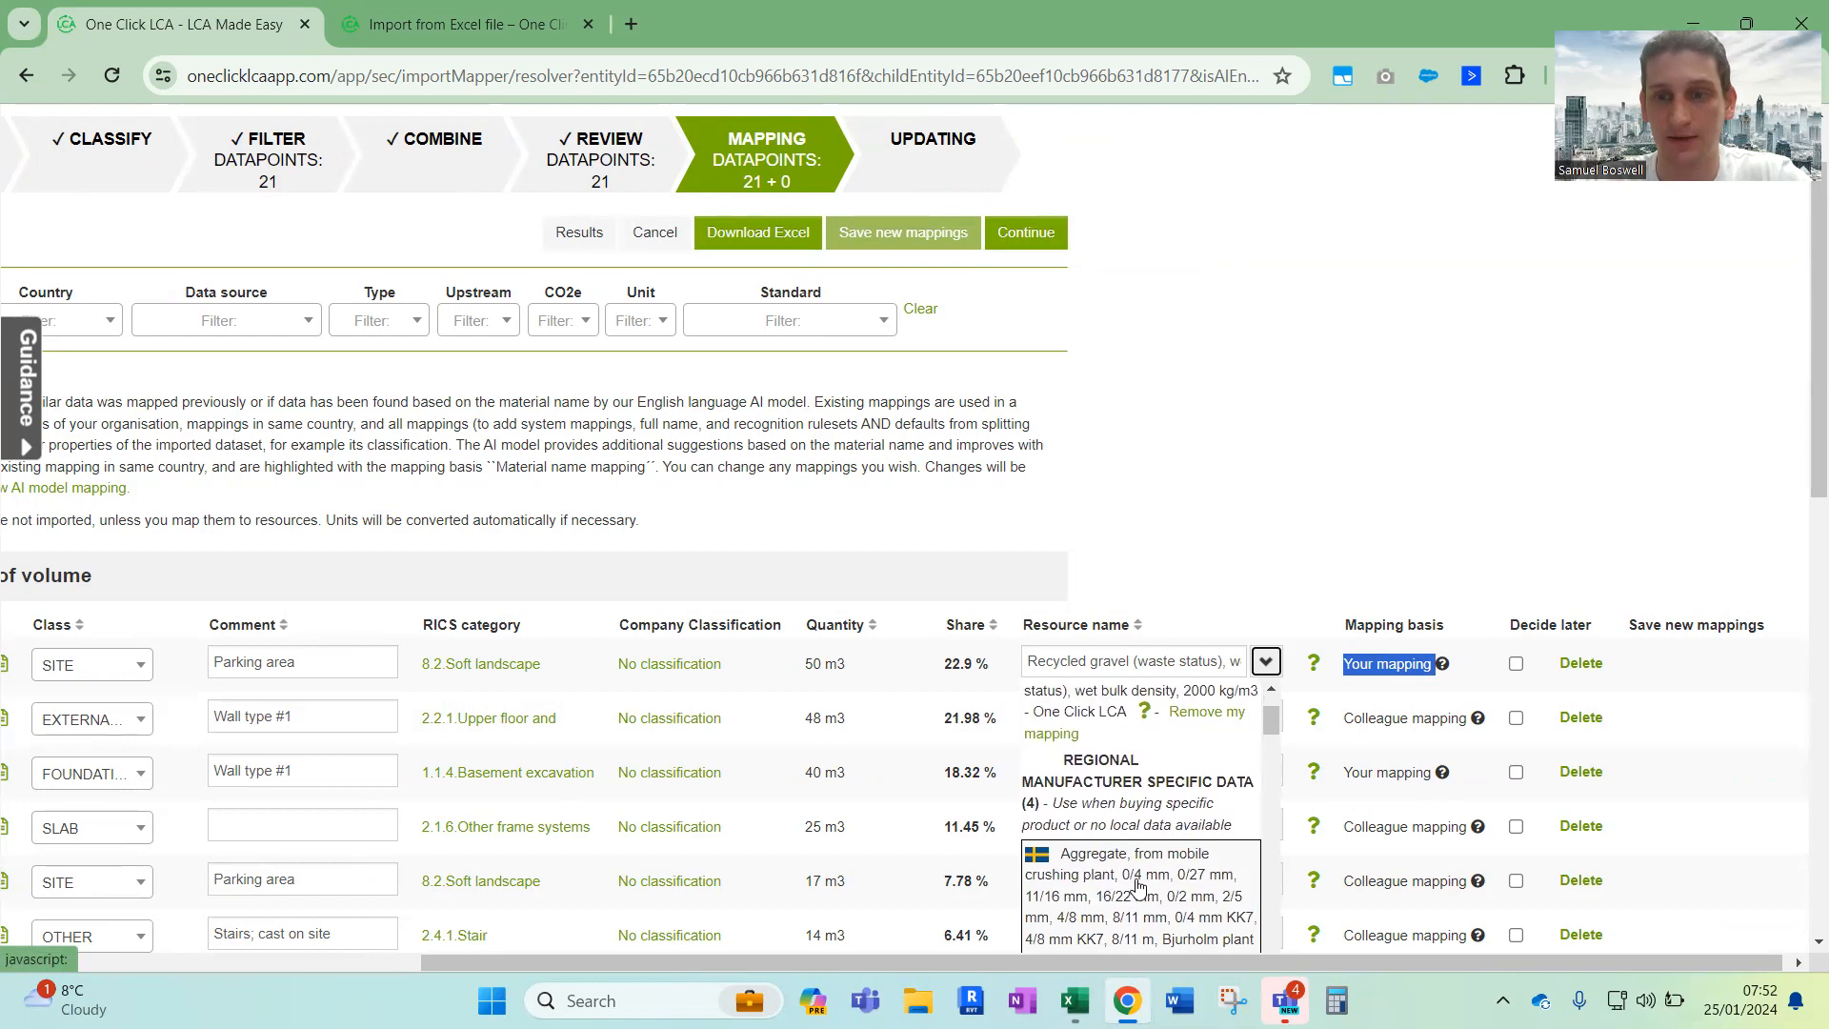
left_click(1102, 874)
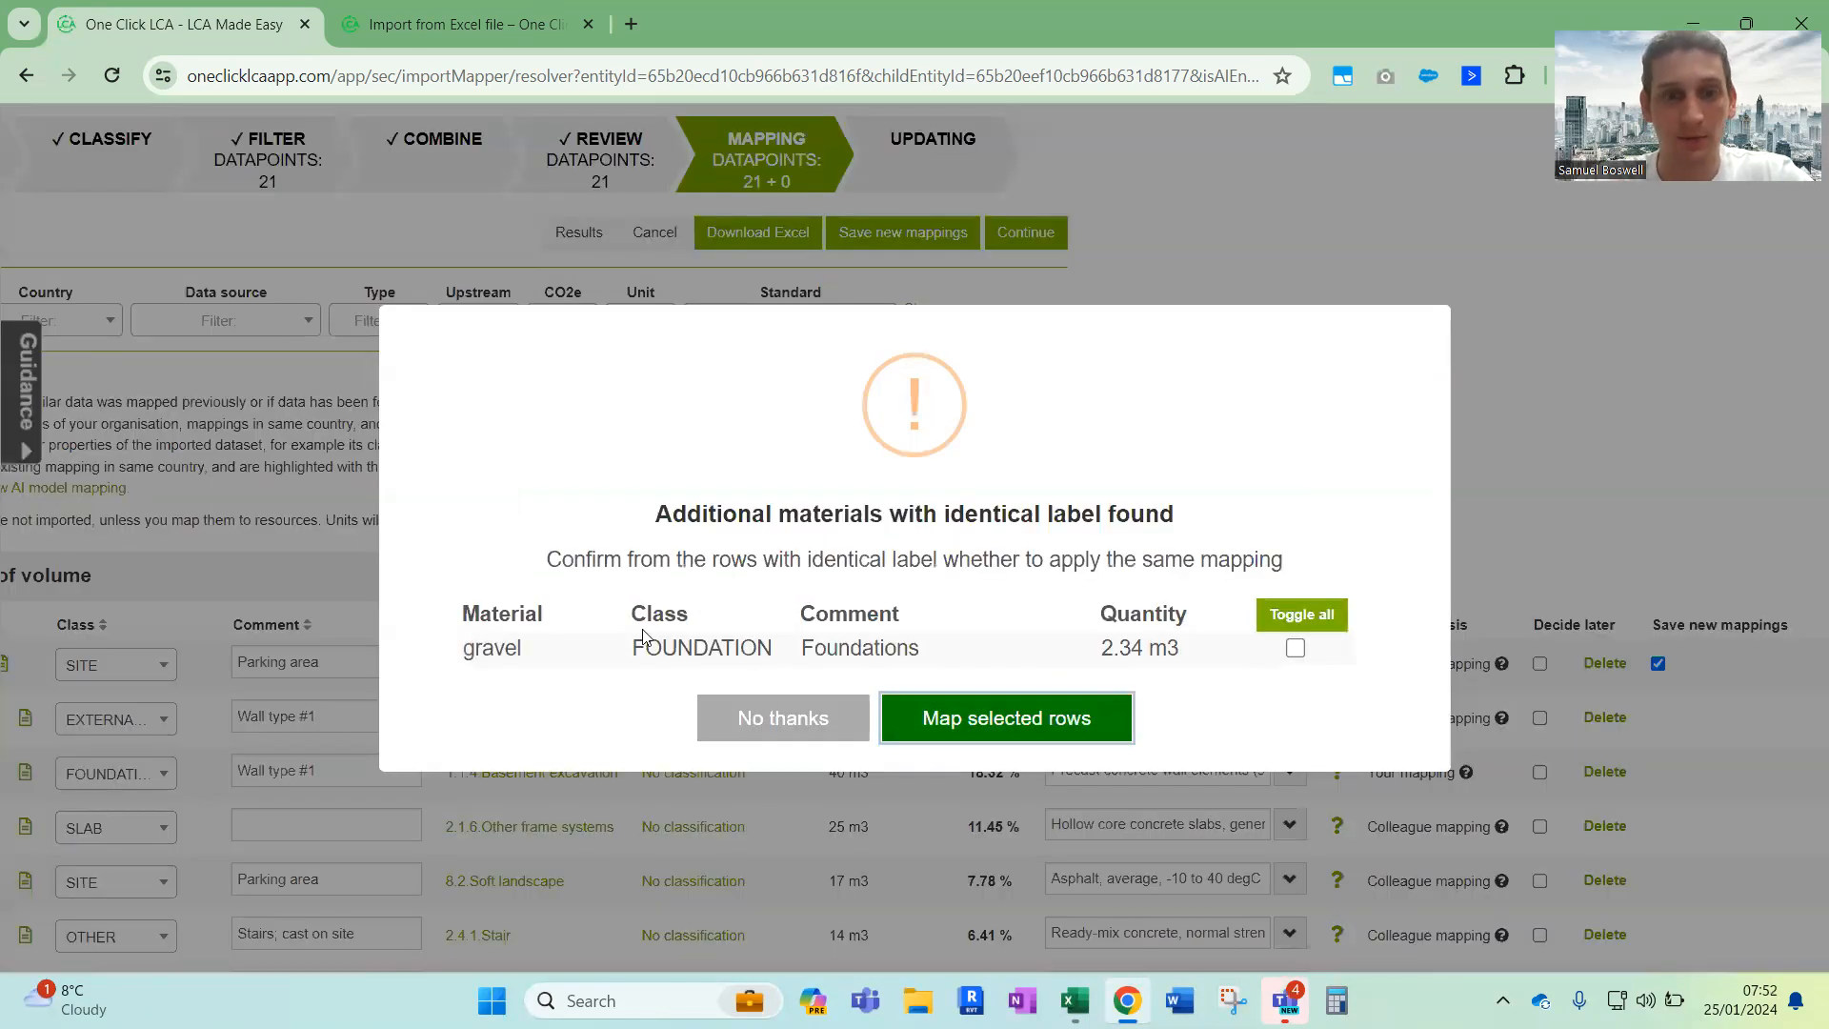
Apply the same mapping to the identically labelled gravel row in the FOUNDATION class
left_click_drag(459, 662, 1229, 663)
left_click(1228, 664)
left_click(1295, 648)
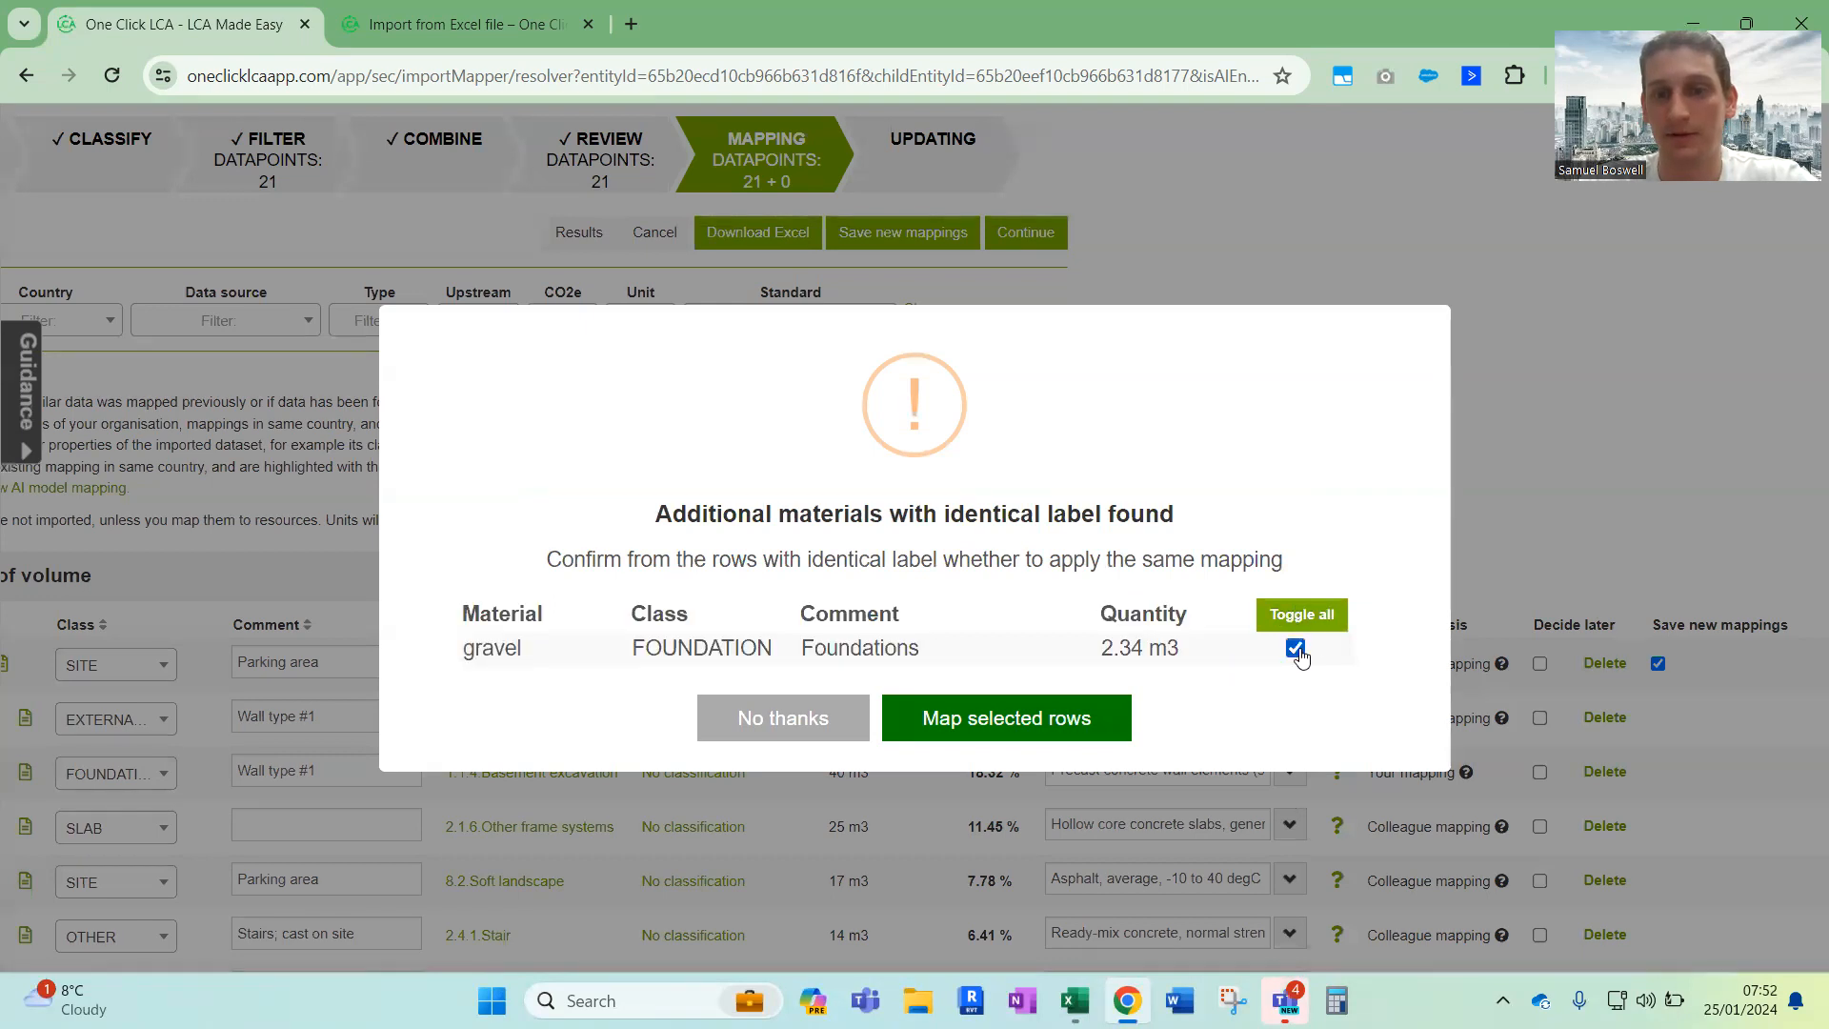
left_click(1000, 726)
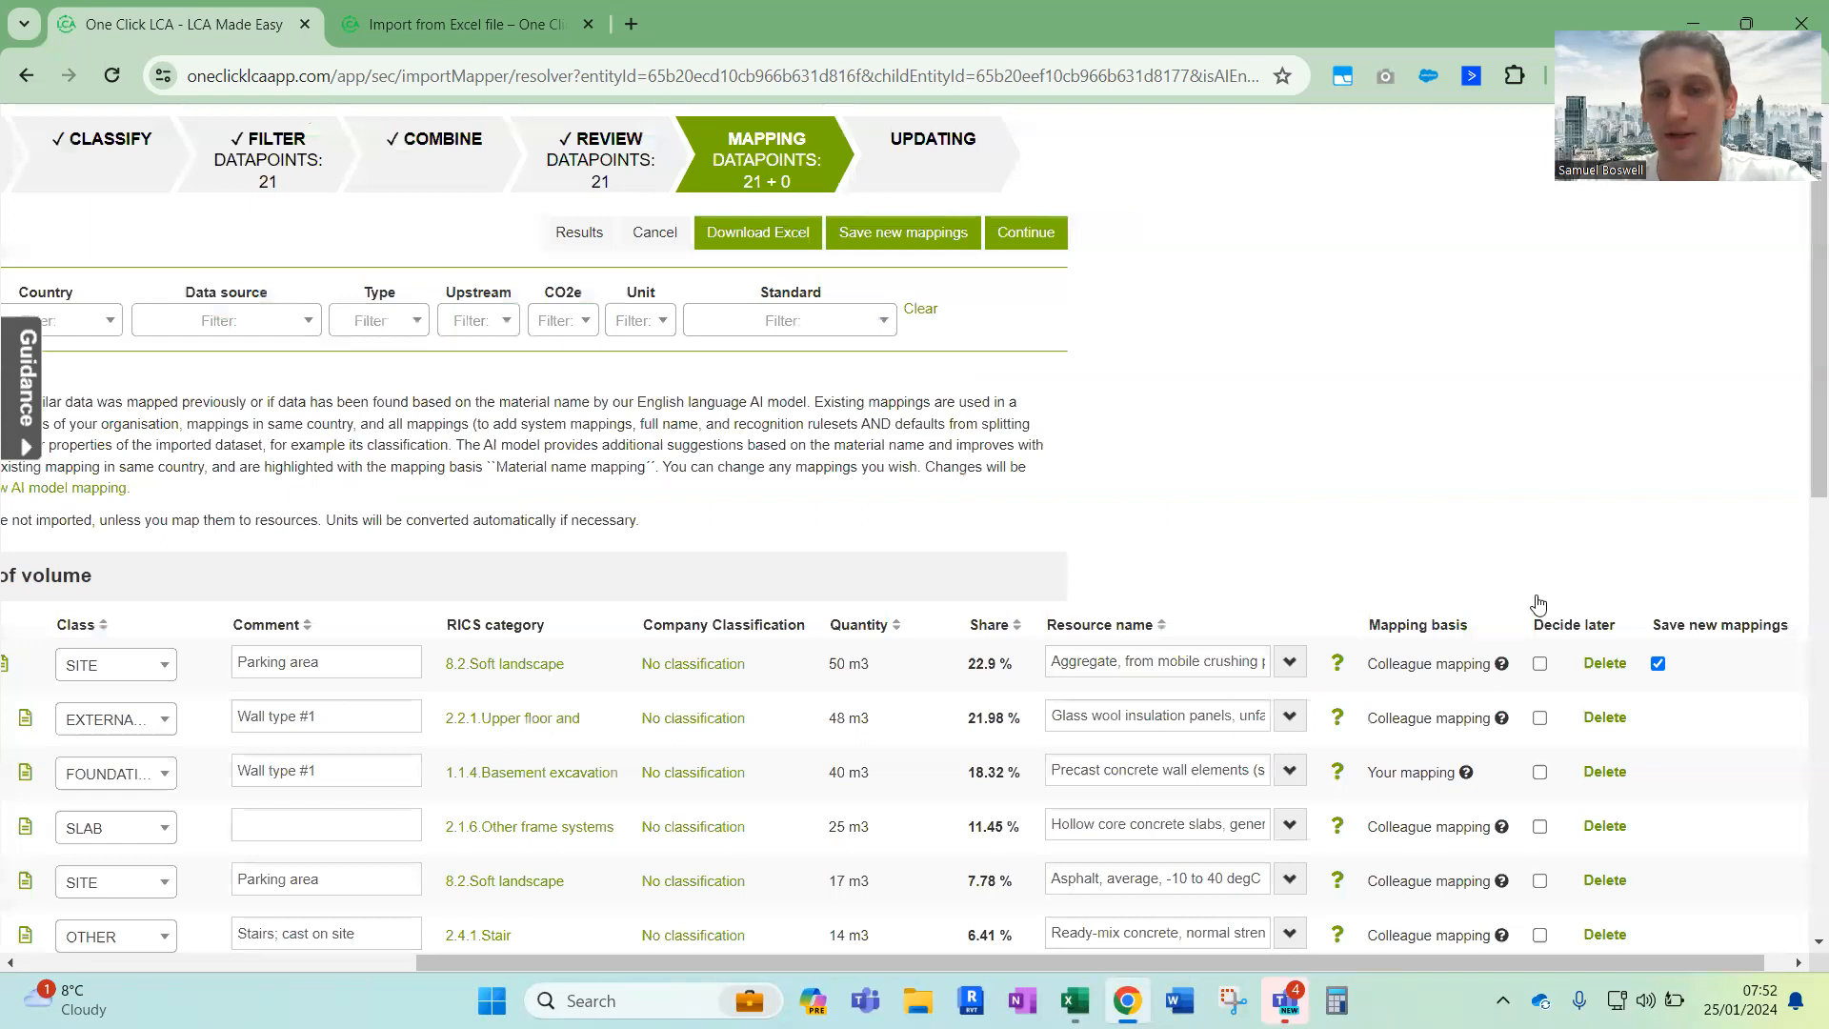
Check the resource and save-new-mappings setting of both remapped gravel rows
scroll(1238, 561, "down", 5)
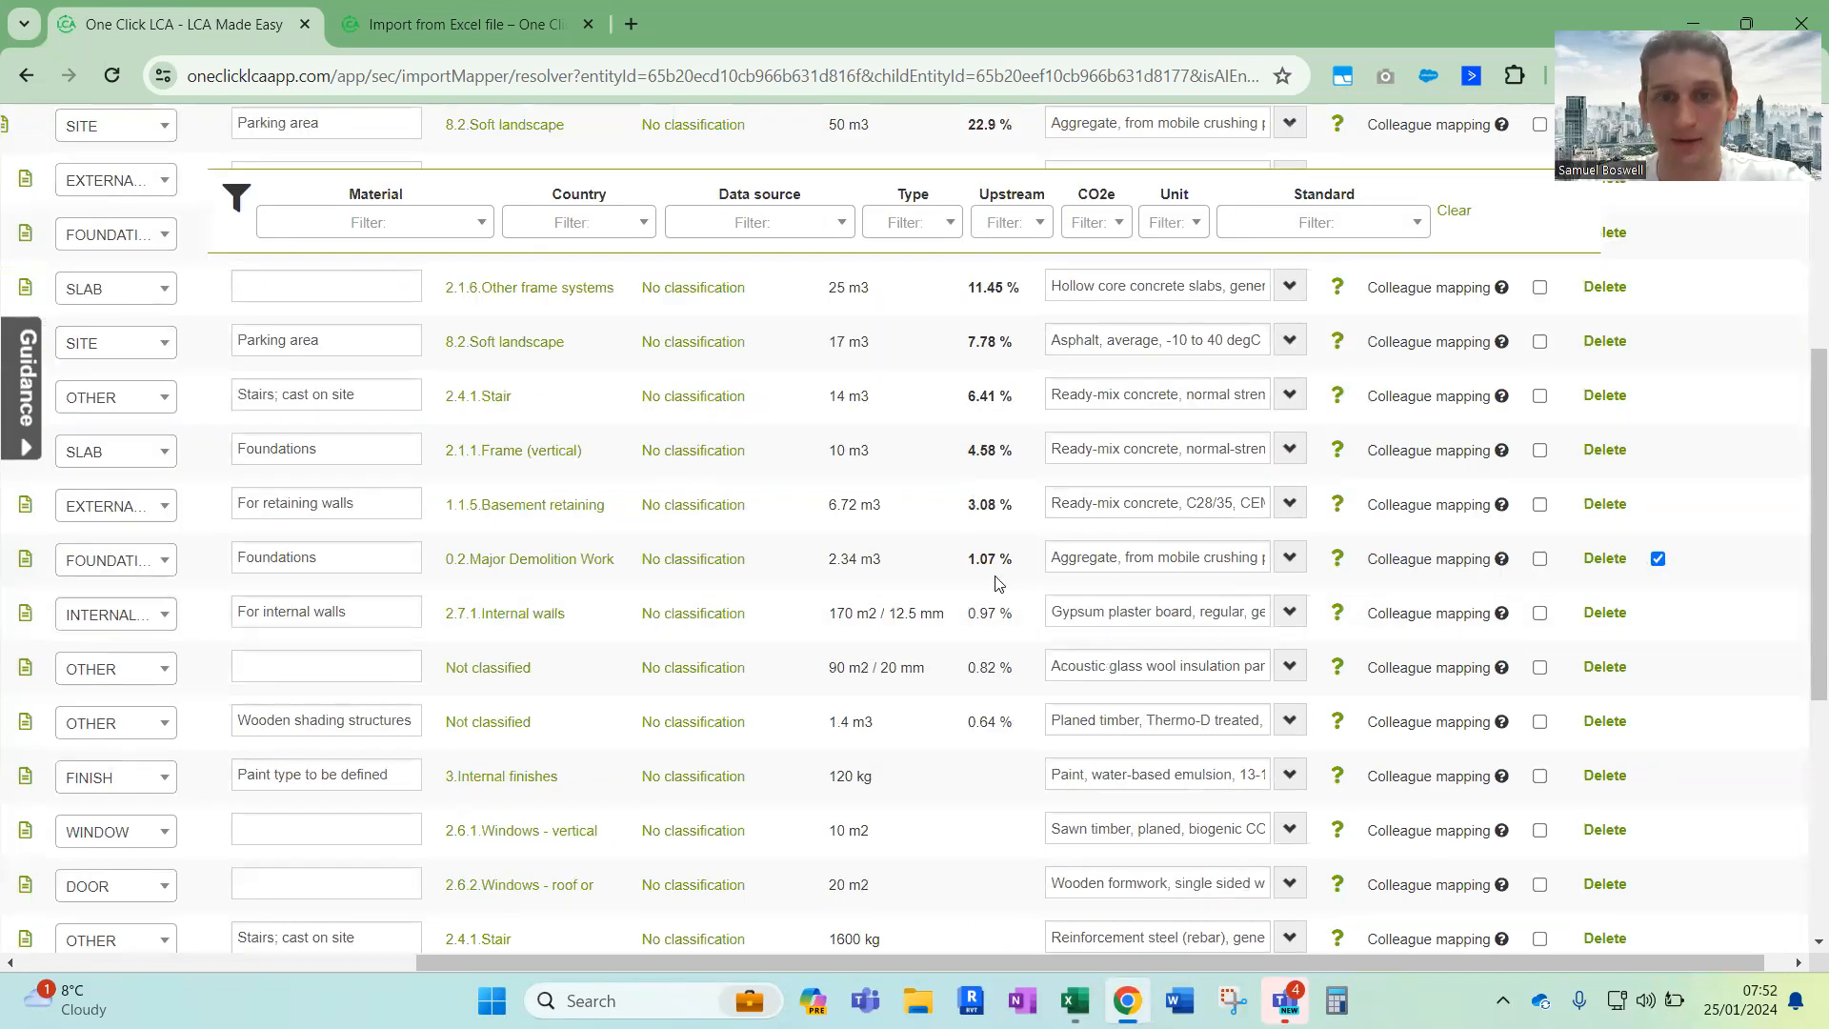
scroll(343, 612, "left", 5)
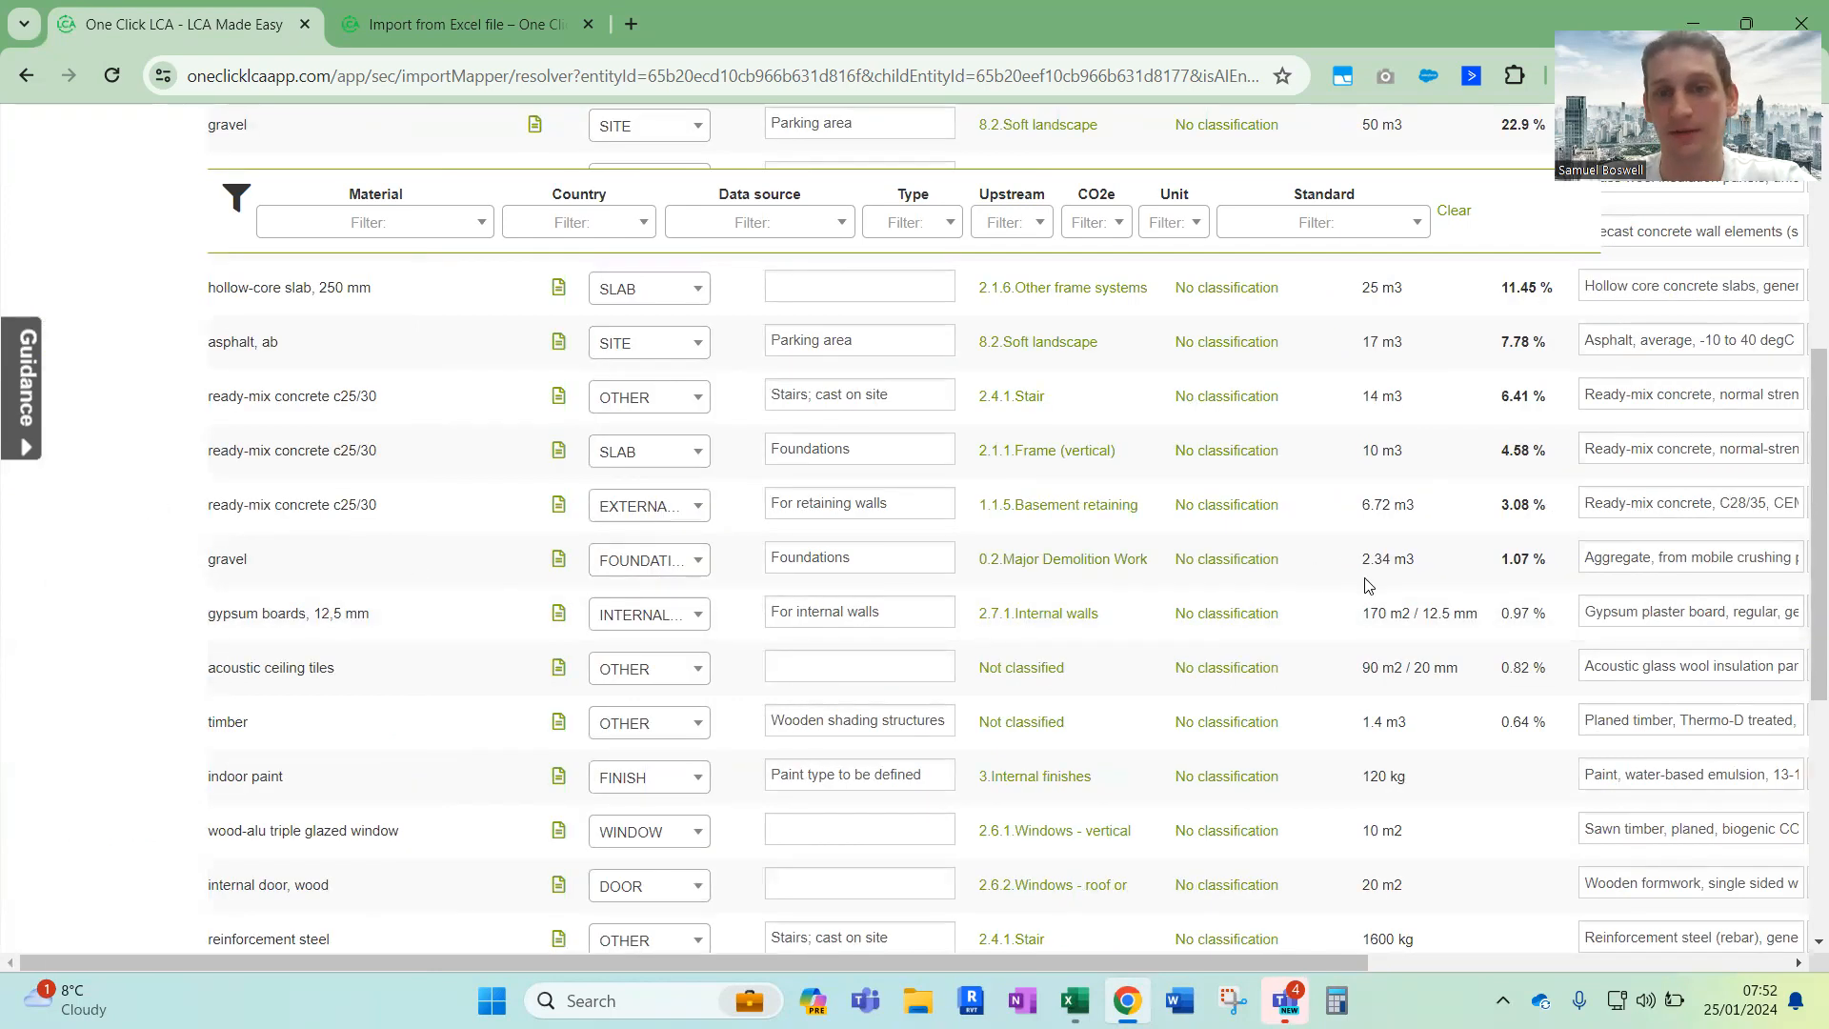
scroll(1368, 584, "right", 5)
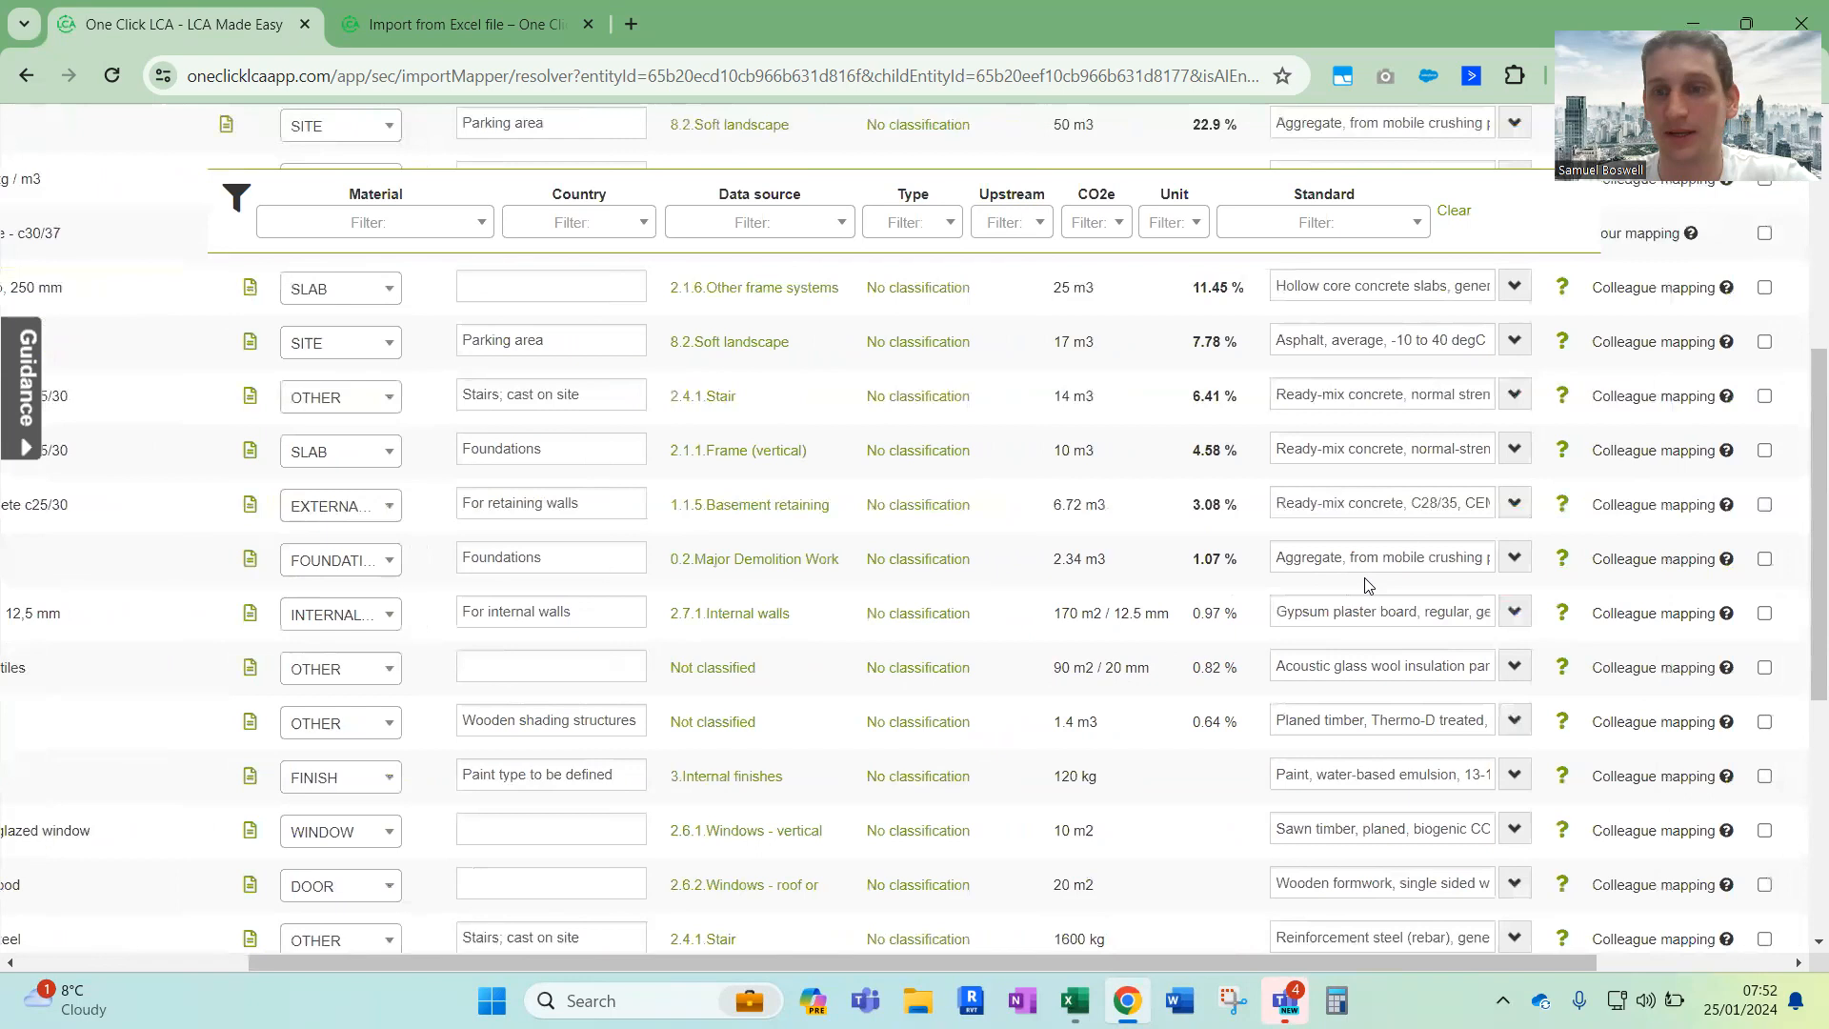
scroll(1369, 585, "up", 2)
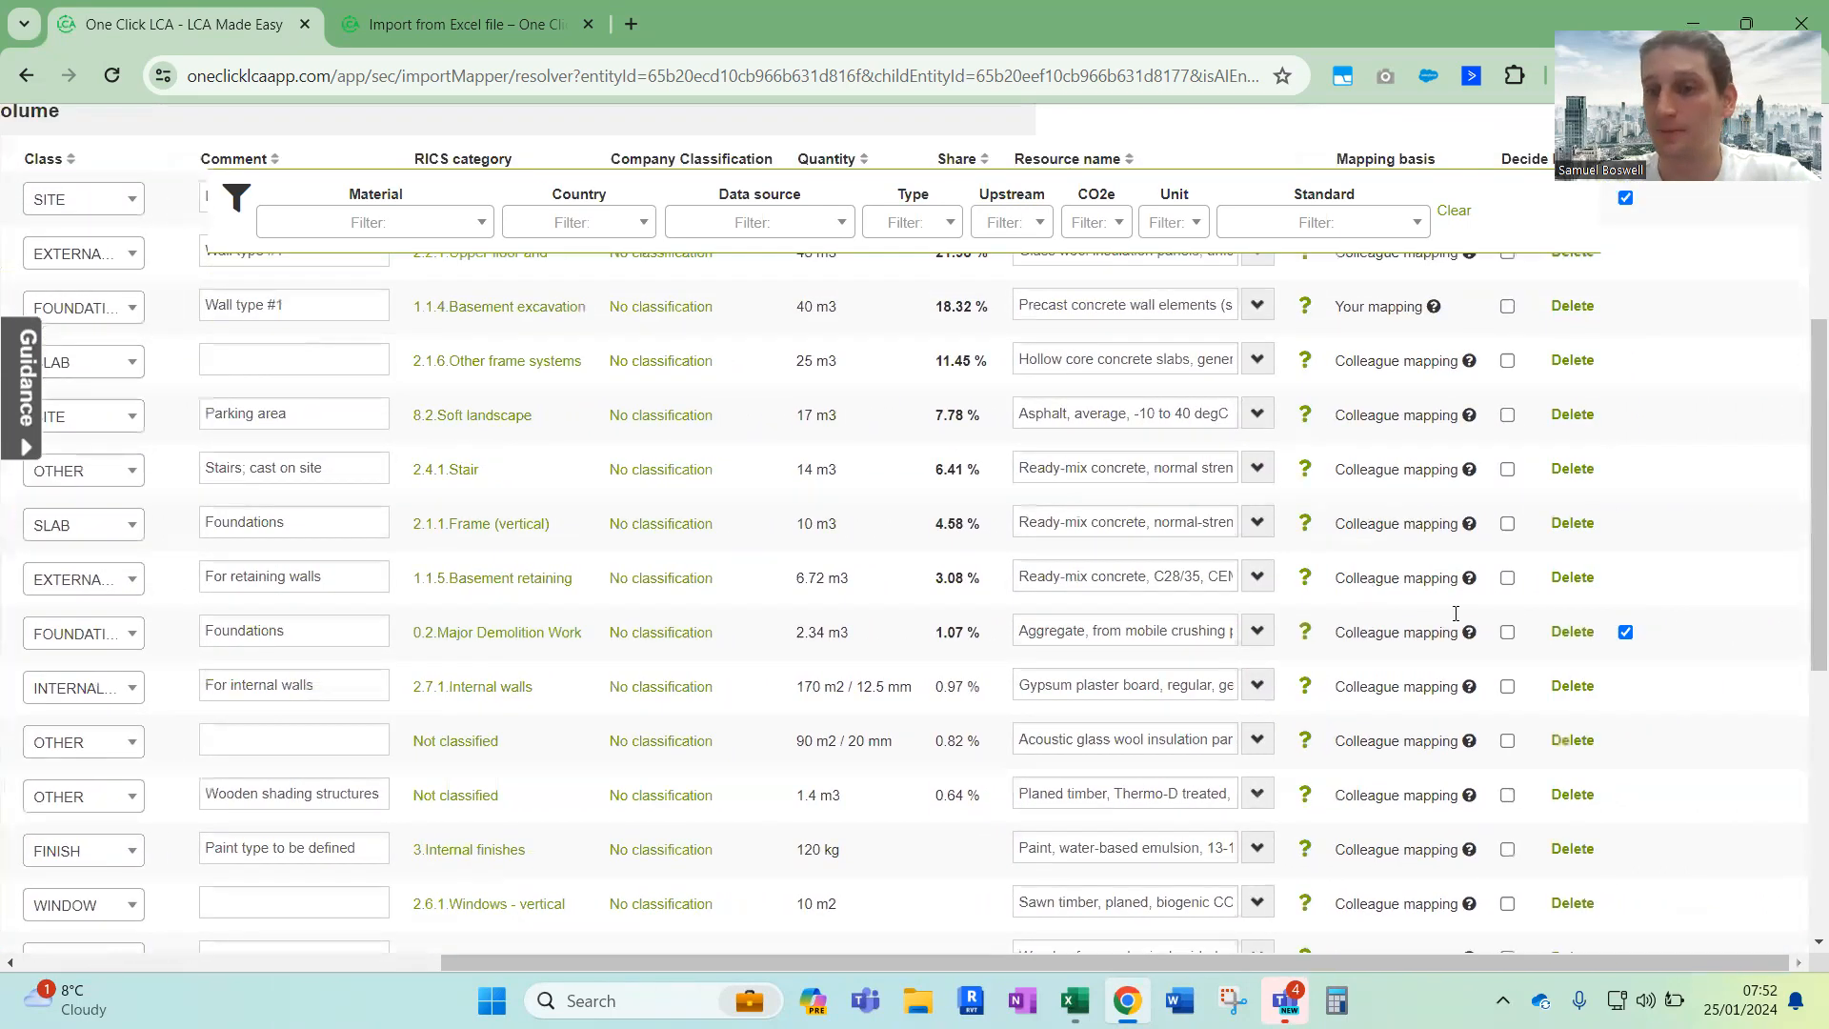
scroll(1662, 655, "up", 2)
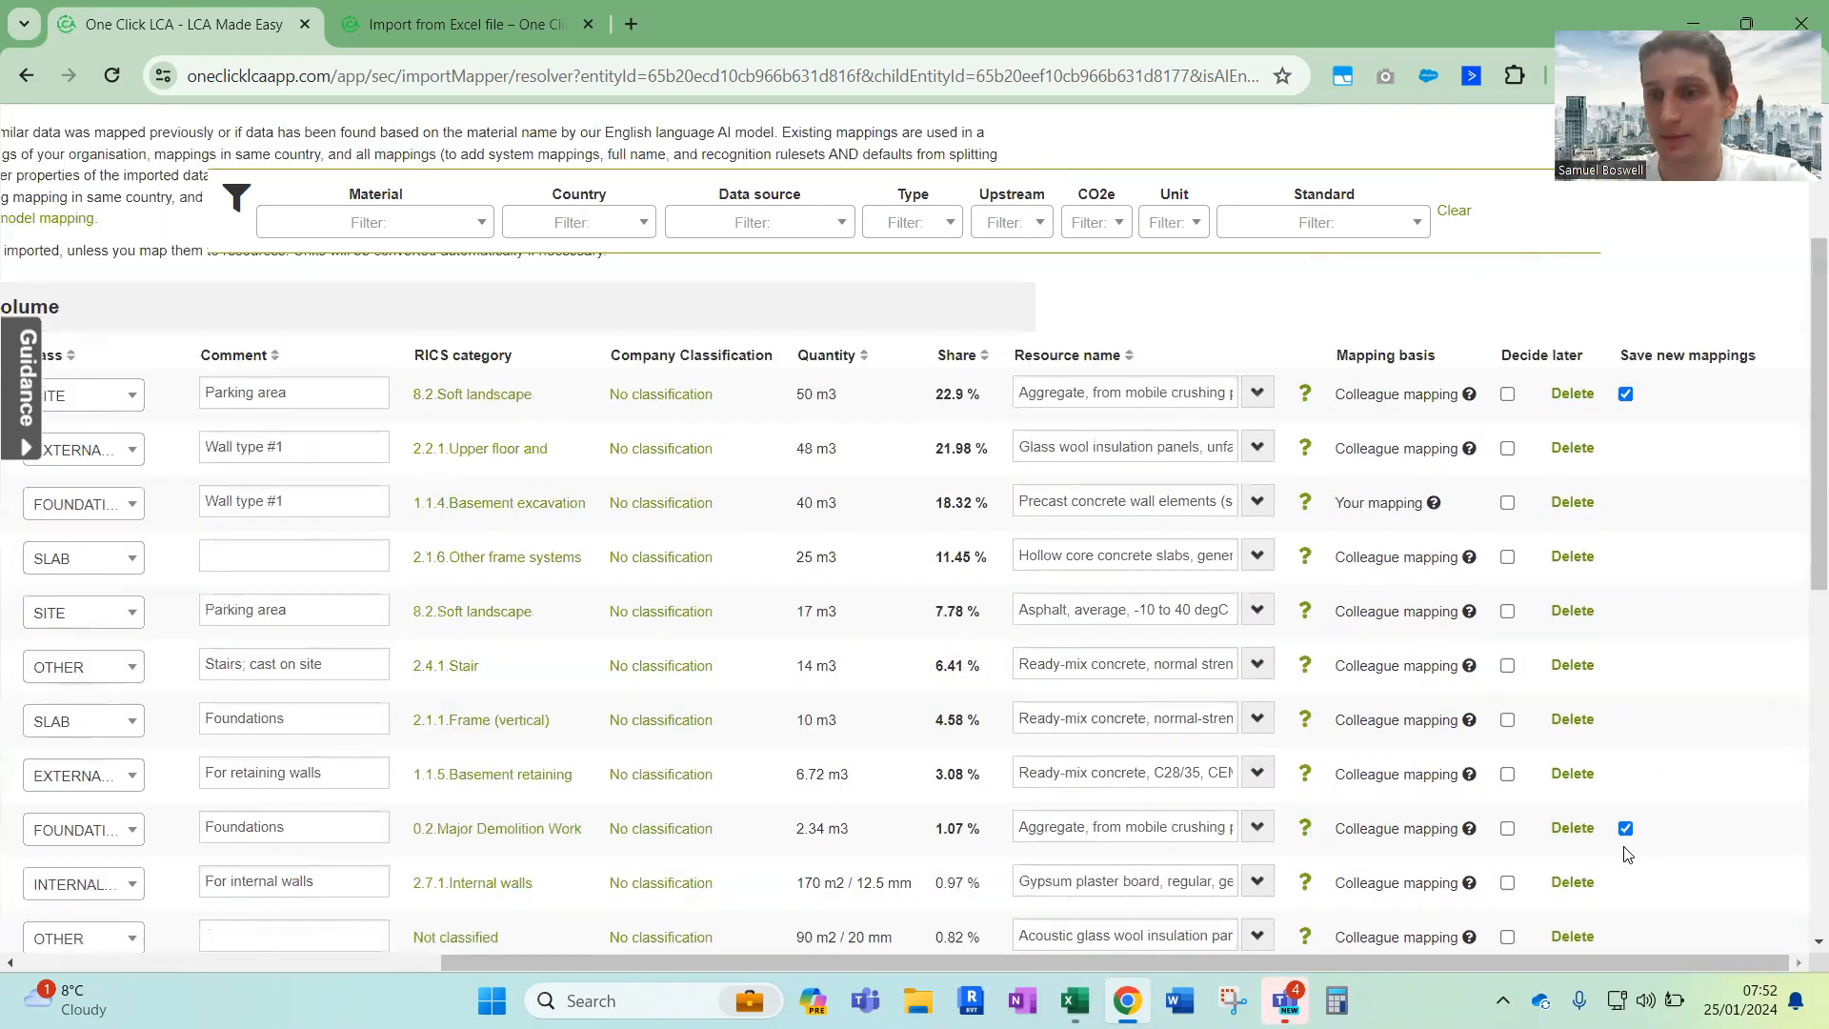
scroll(1213, 576, "up", 3)
scroll(1213, 575, "up", 1)
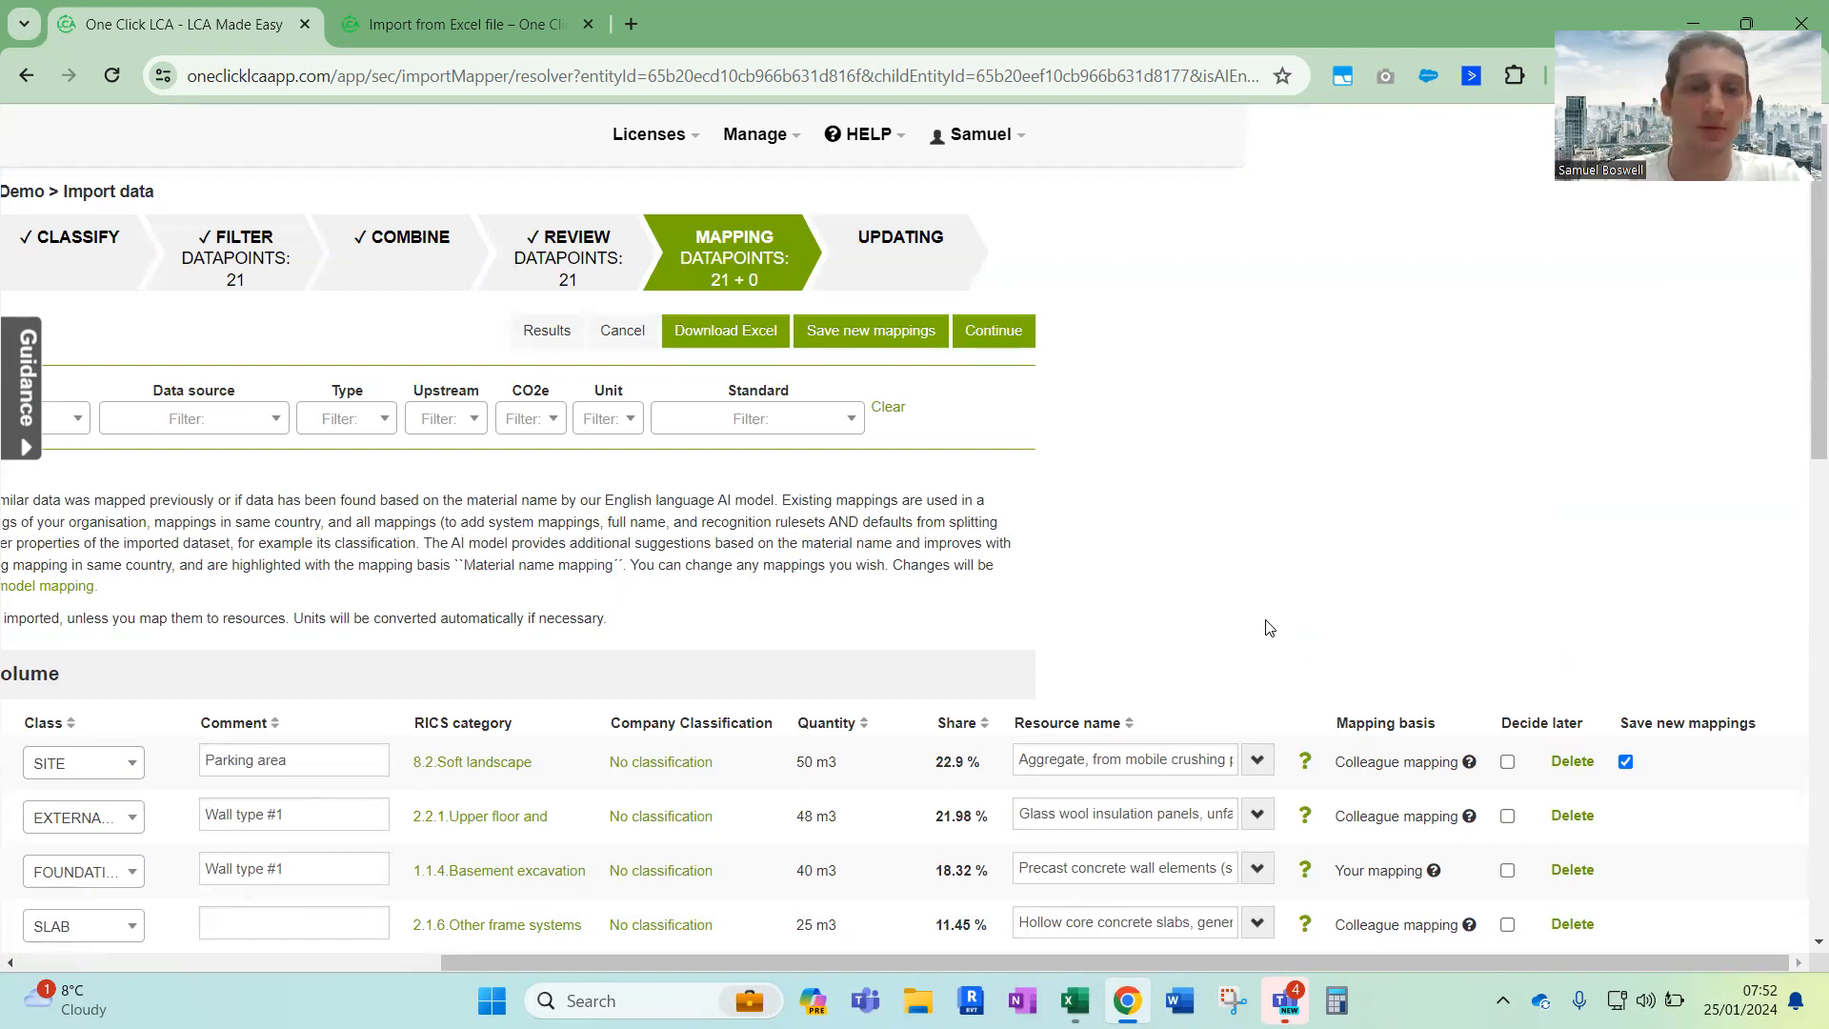
Review the remapped parking area gravel row from its material name across to its resource and mapping basis
scroll(1269, 627, "left", 6)
double_click(221, 713)
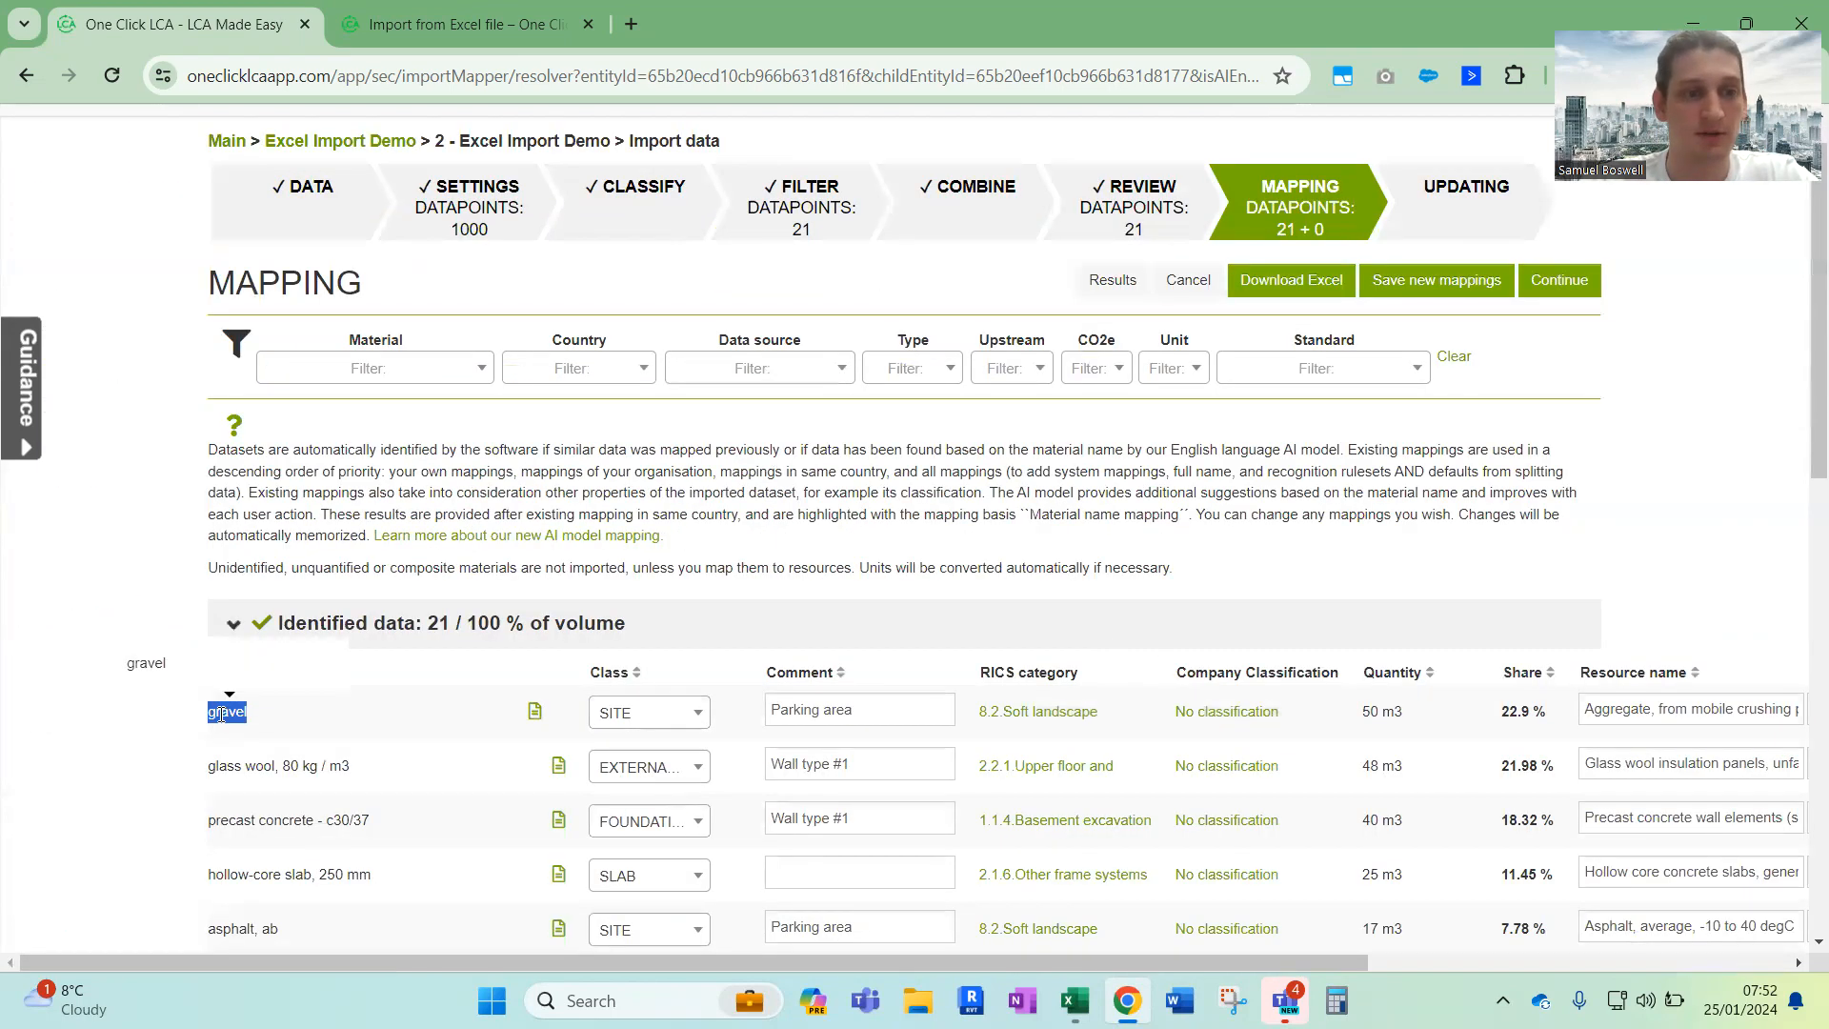
left_click(262, 721)
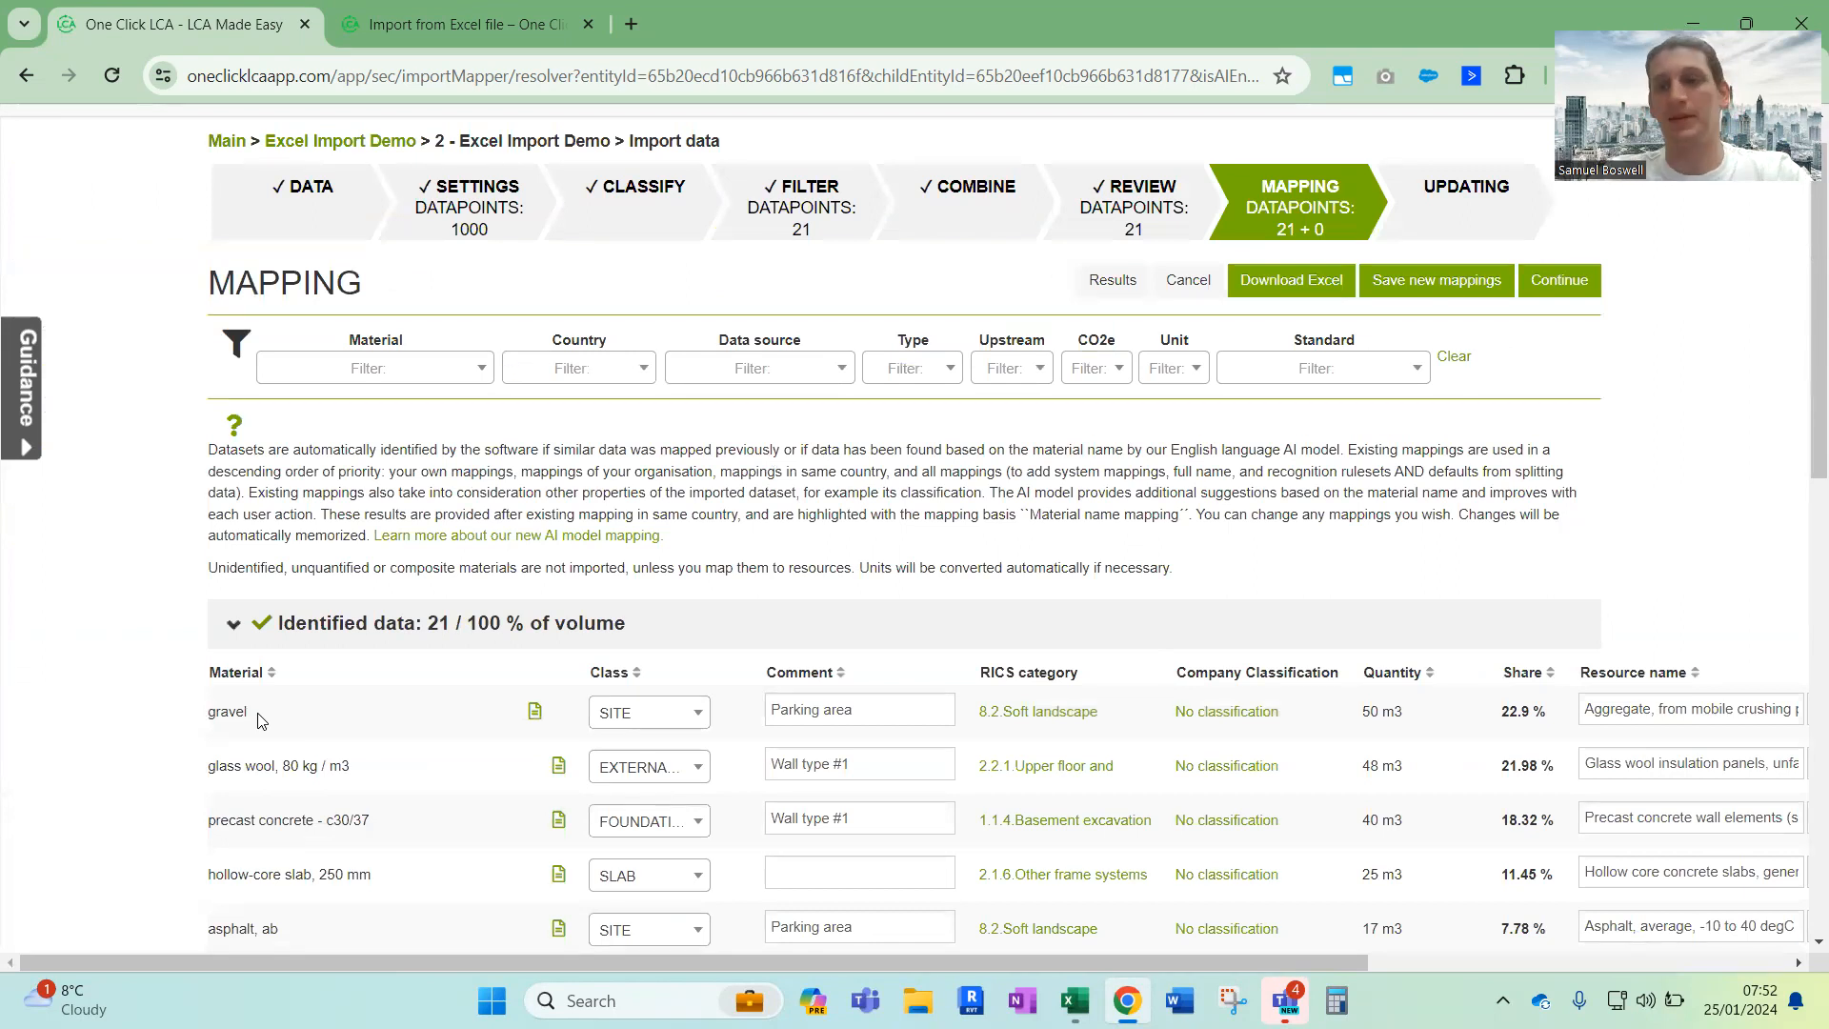
scroll(260, 721, "right", 5)
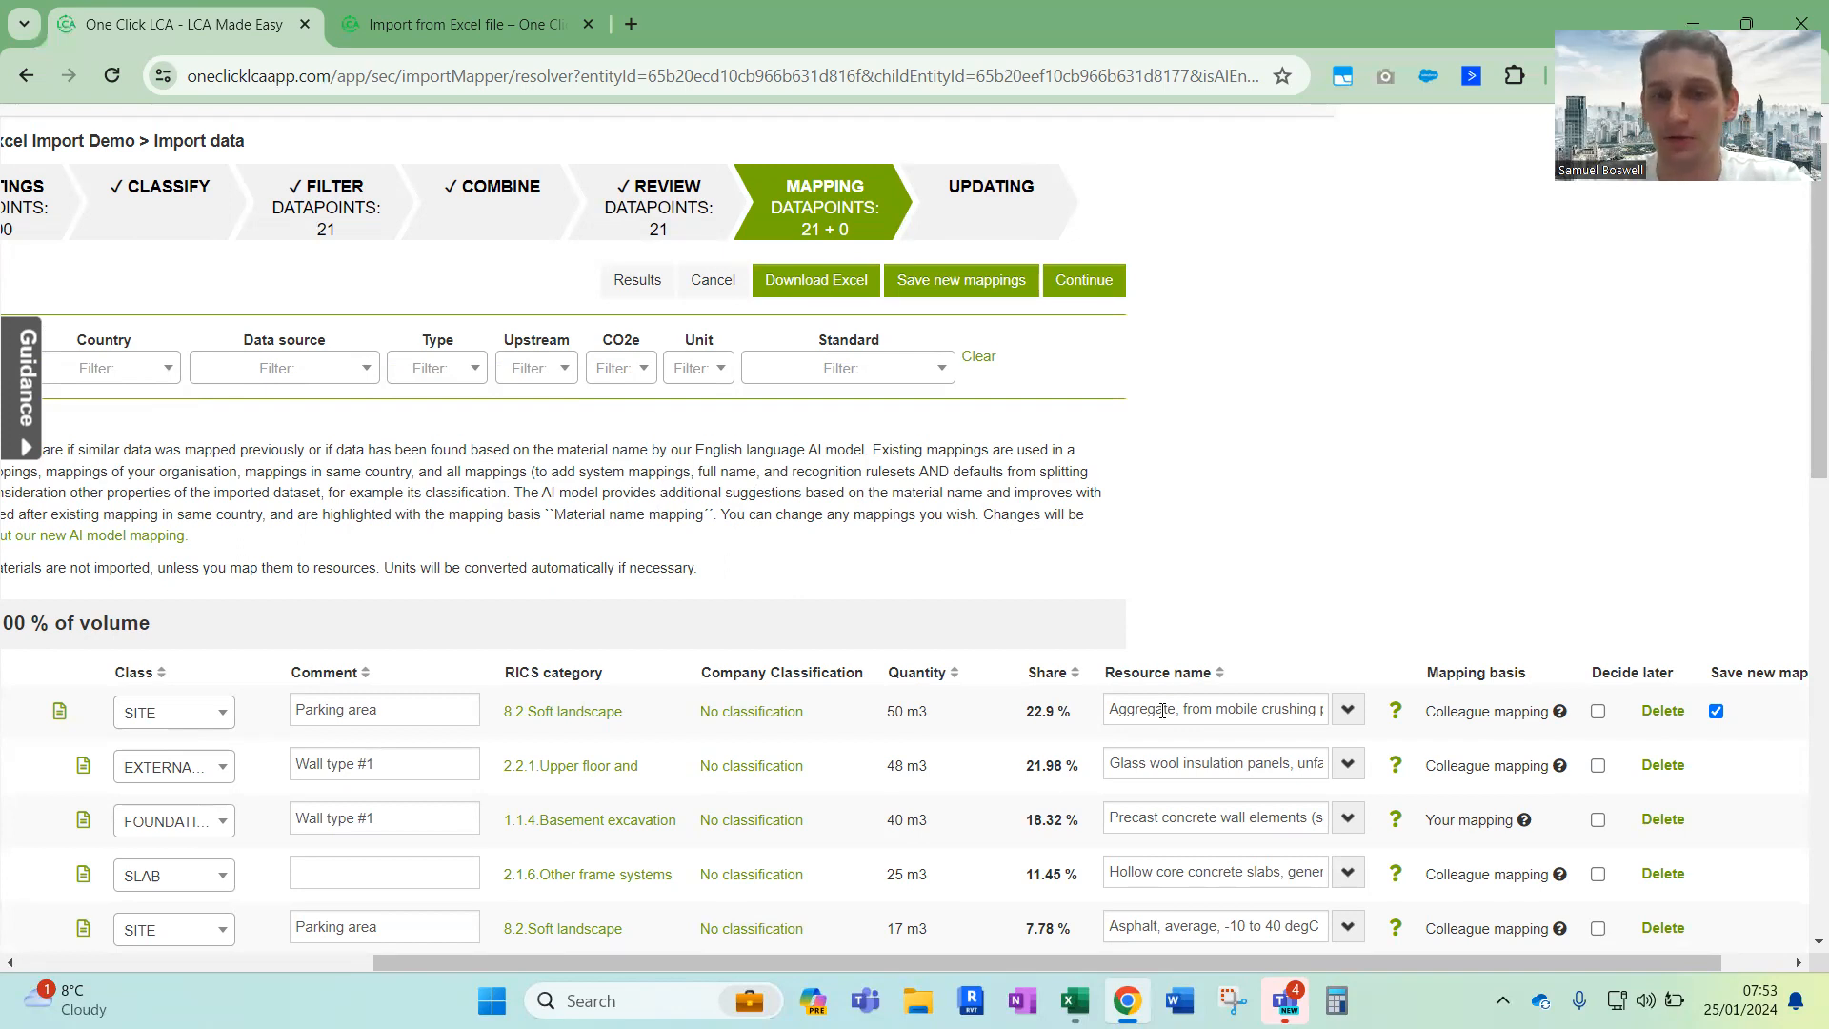
scroll(1477, 604, "down", 2)
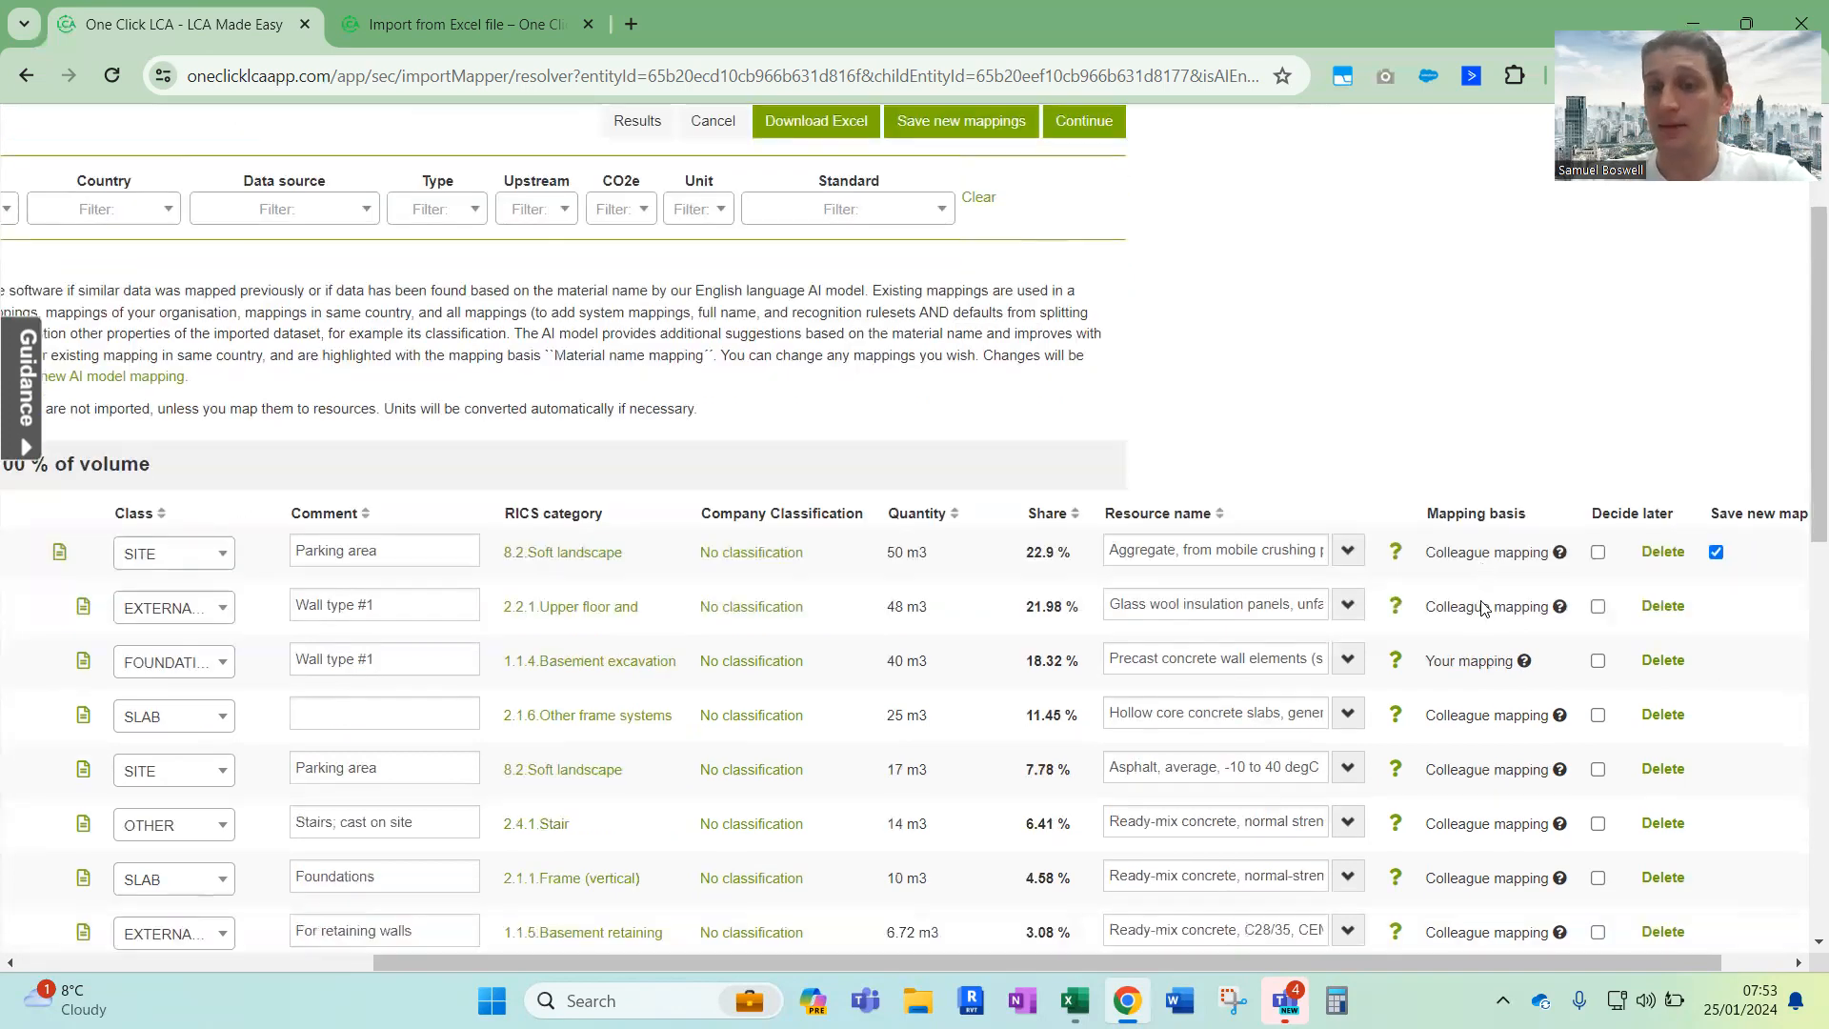
Examine the mapping basis and decide-later options of the mapped materials, and dismiss the Teams notification
left_click_drag(1426, 553, 1552, 555)
left_click(1553, 554)
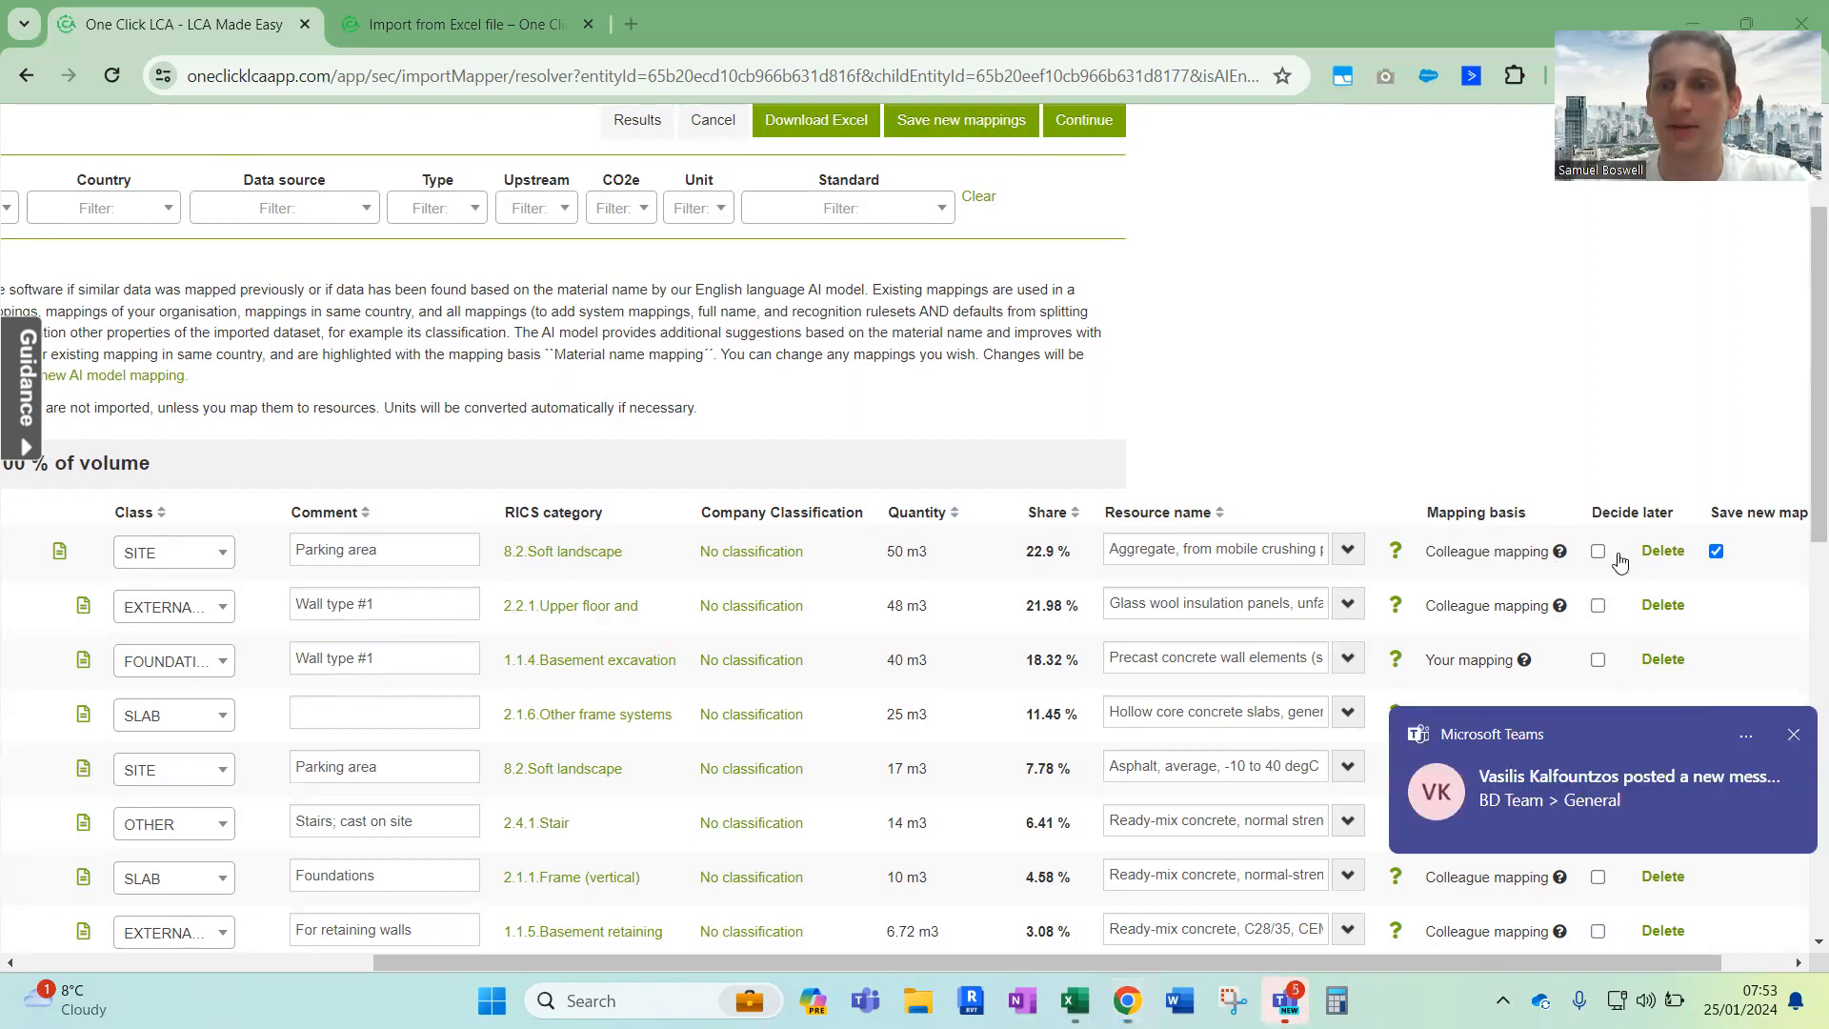
left_click(1792, 735)
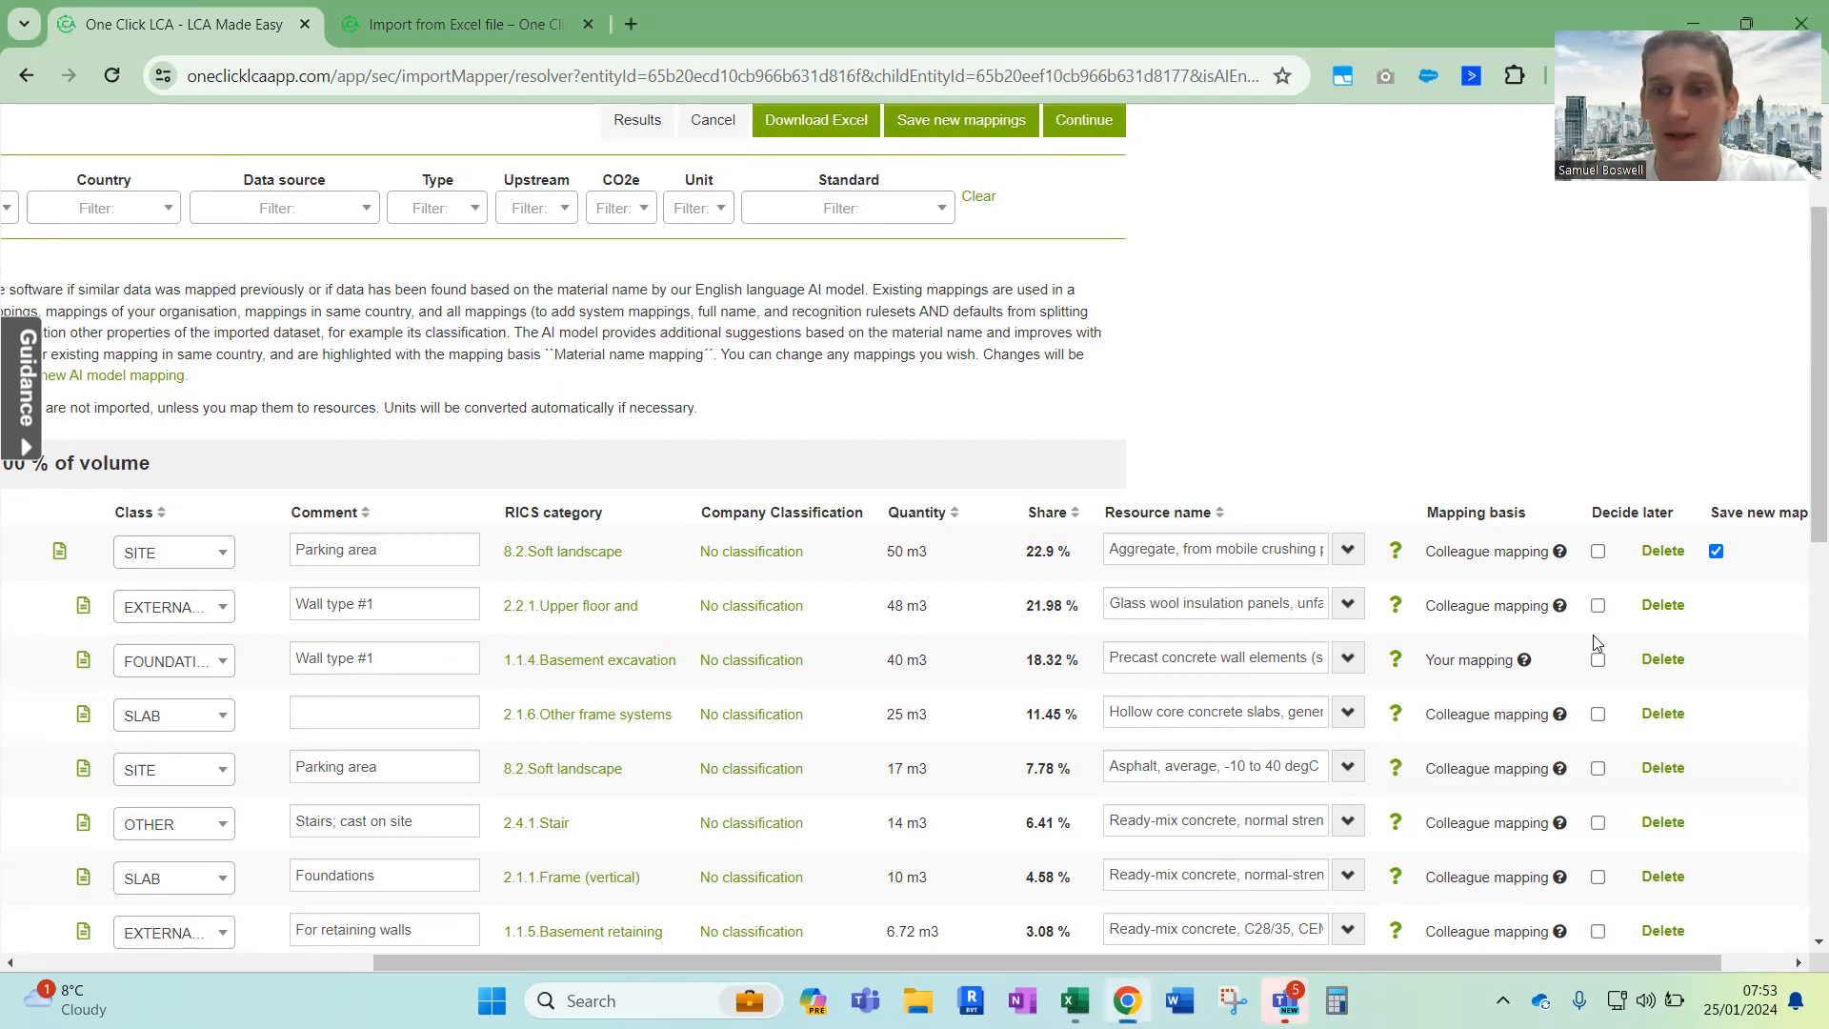
scroll(1494, 609, "down", 3)
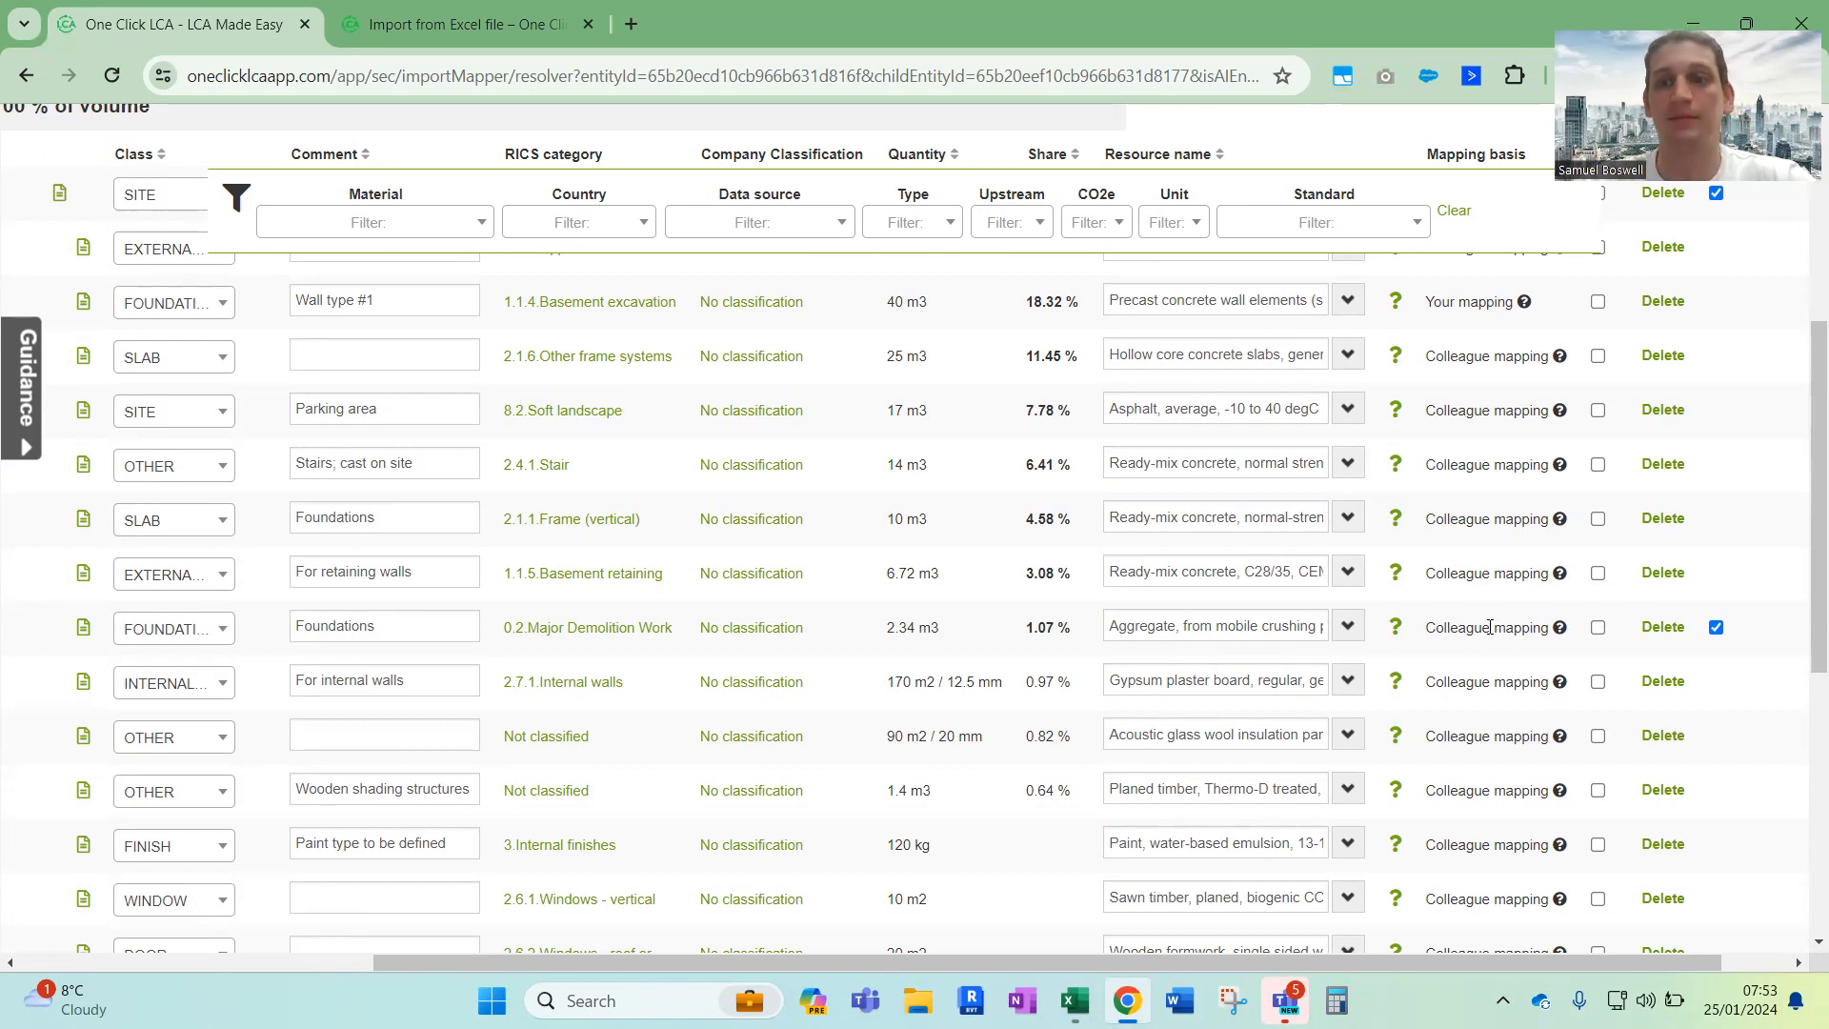
scroll(1489, 627, "up", 5)
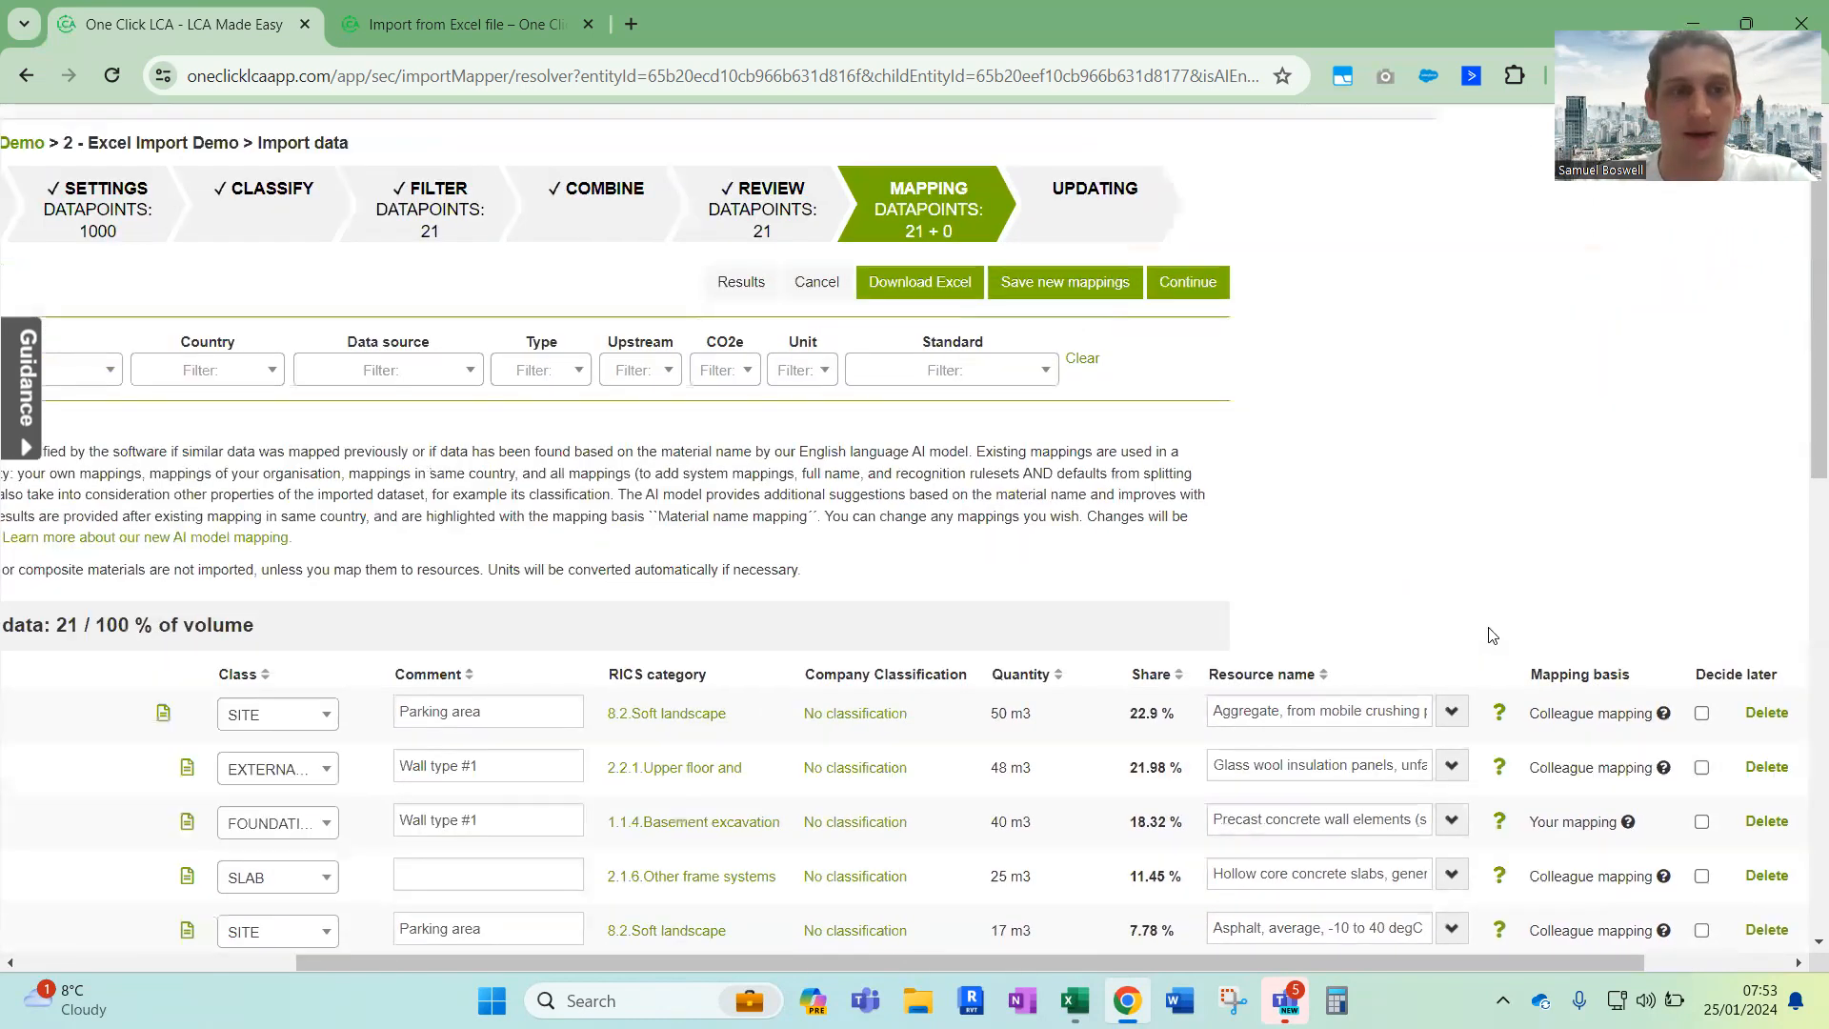
scroll(1492, 635, "left", 4)
scroll(1492, 635, "up", 1)
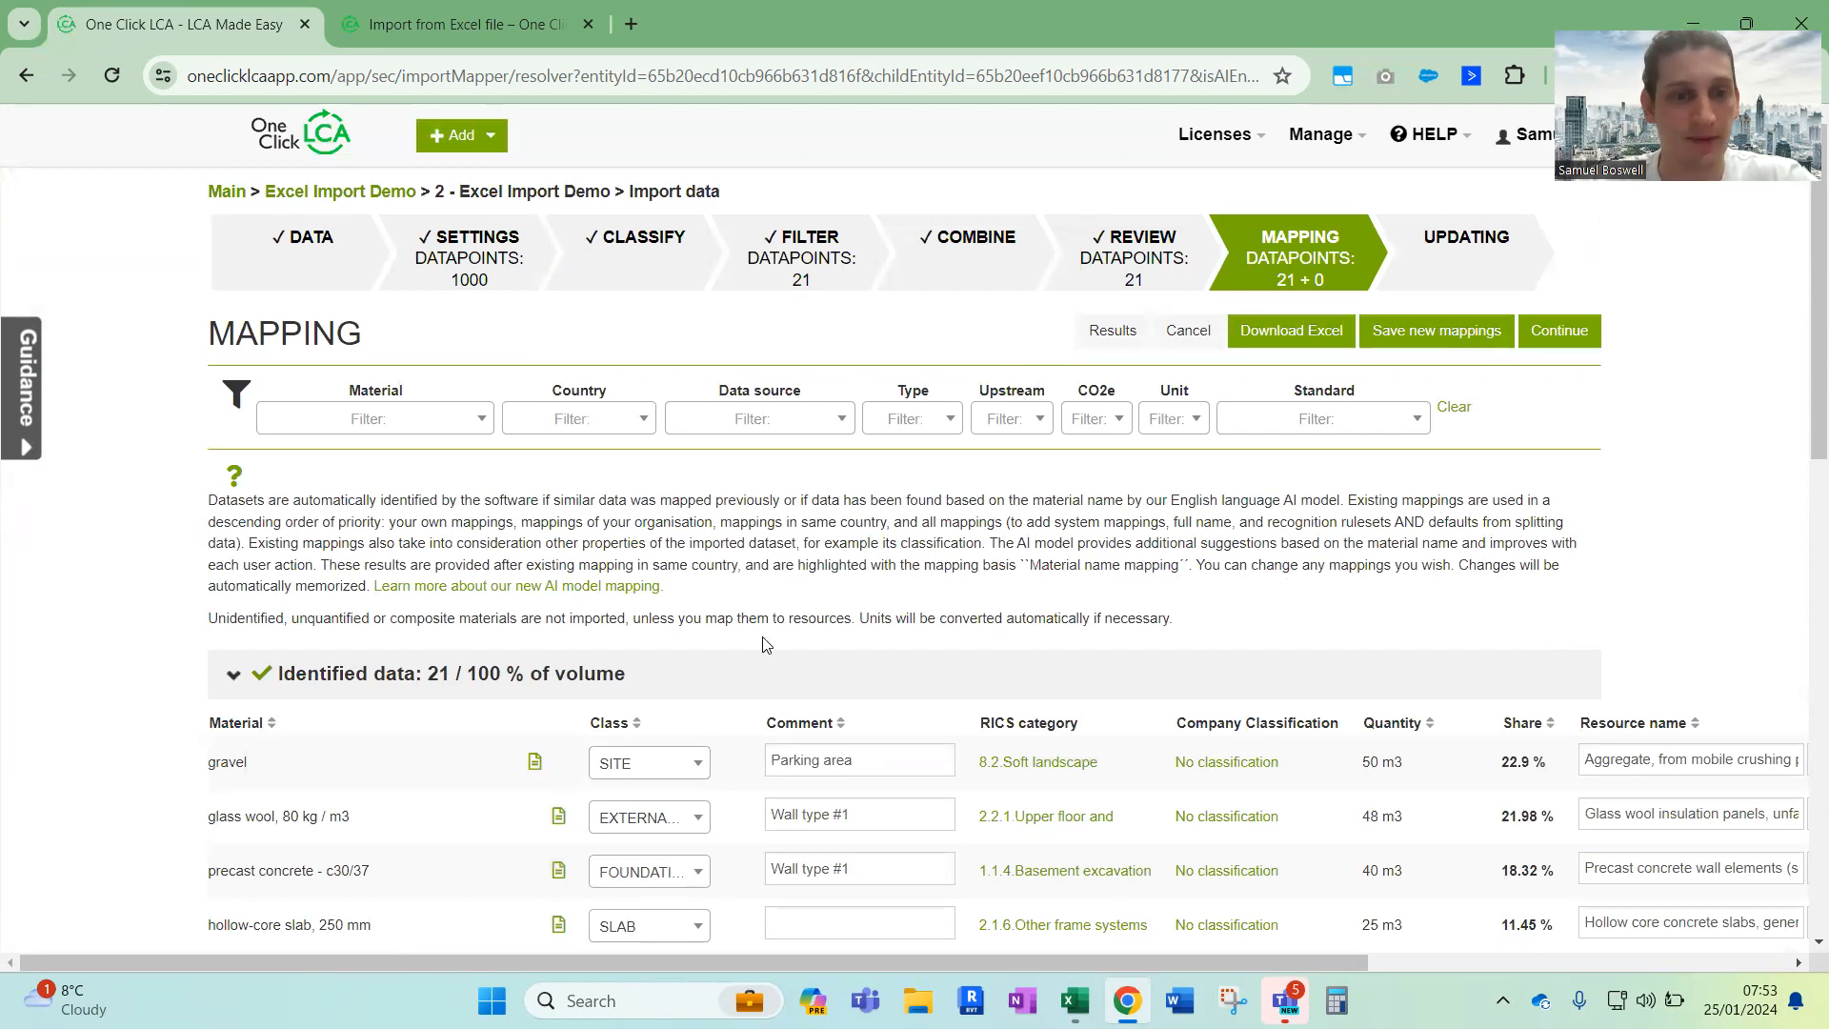
Check the mapped materials through the rest of the identified data list and continue the import to the design's results
scroll(1522, 776, "down", 5)
scroll(1522, 777, "right", 2)
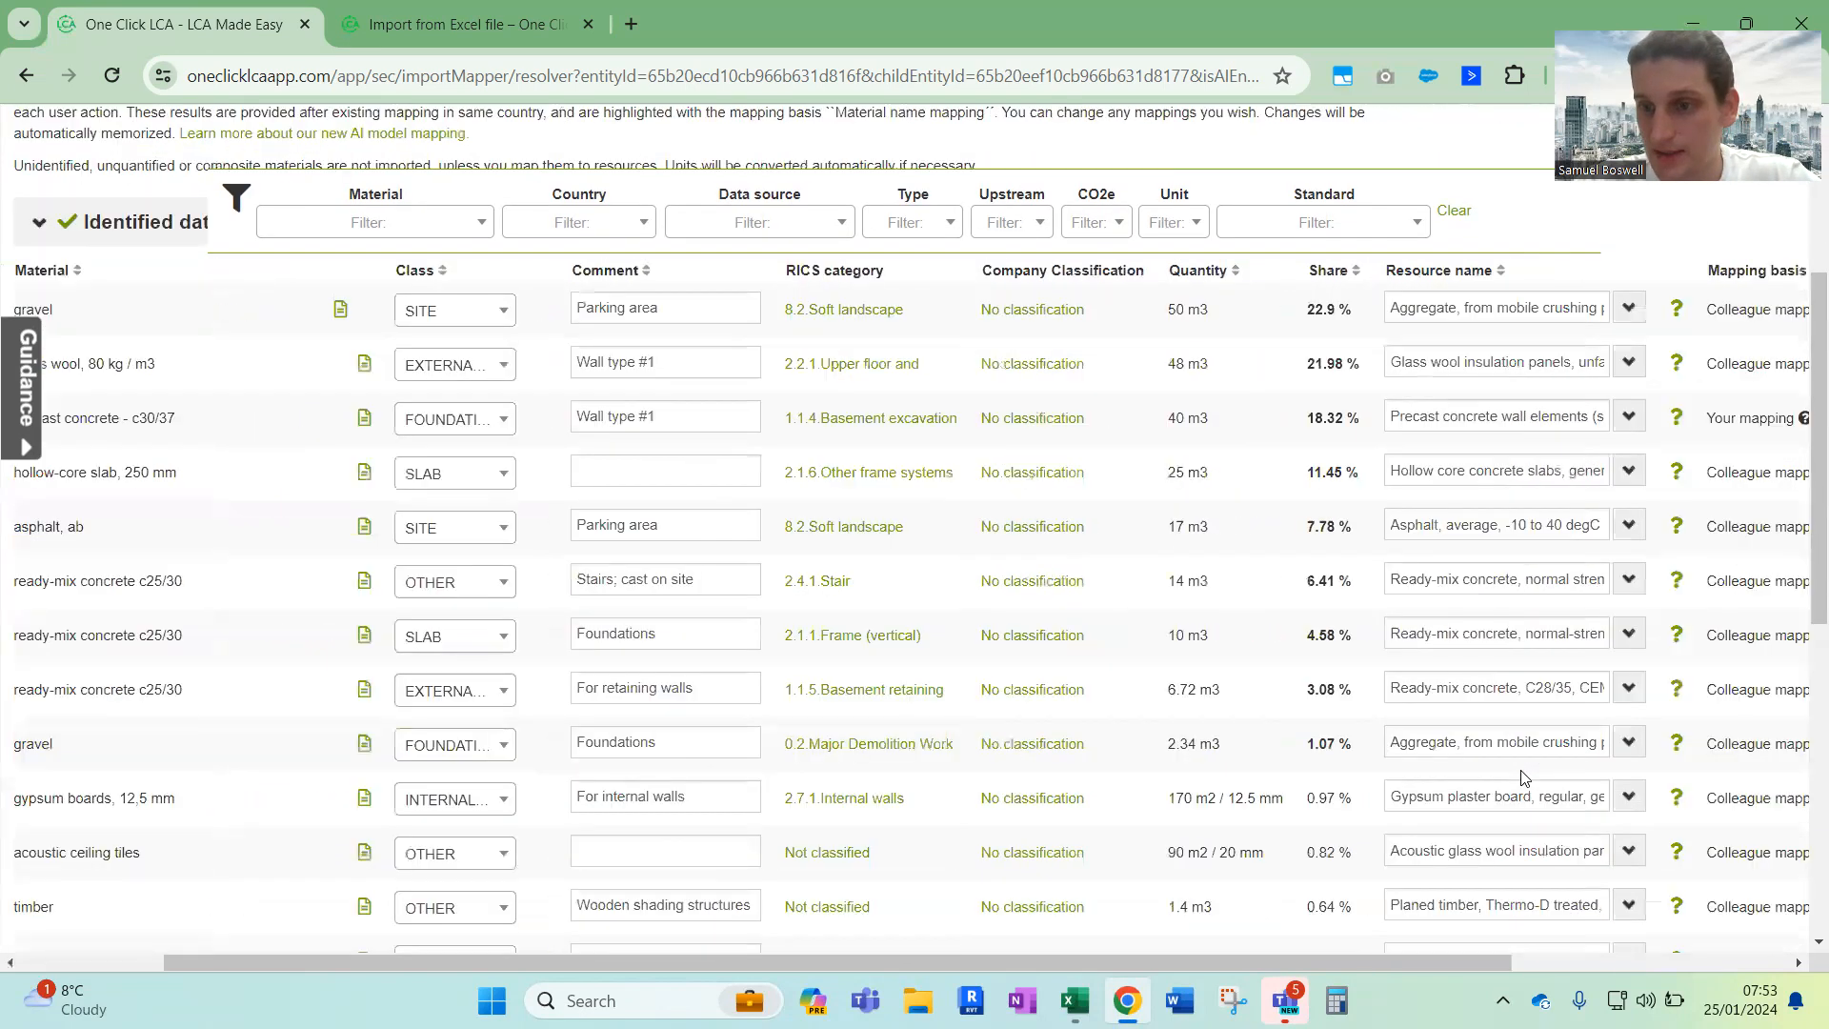
scroll(1522, 776, "down", 4)
scroll(1522, 776, "right", 1)
scroll(1521, 778, "down", 3)
scroll(1521, 772, "up", 15)
scroll(1521, 762, "left", 5)
left_click(1558, 346)
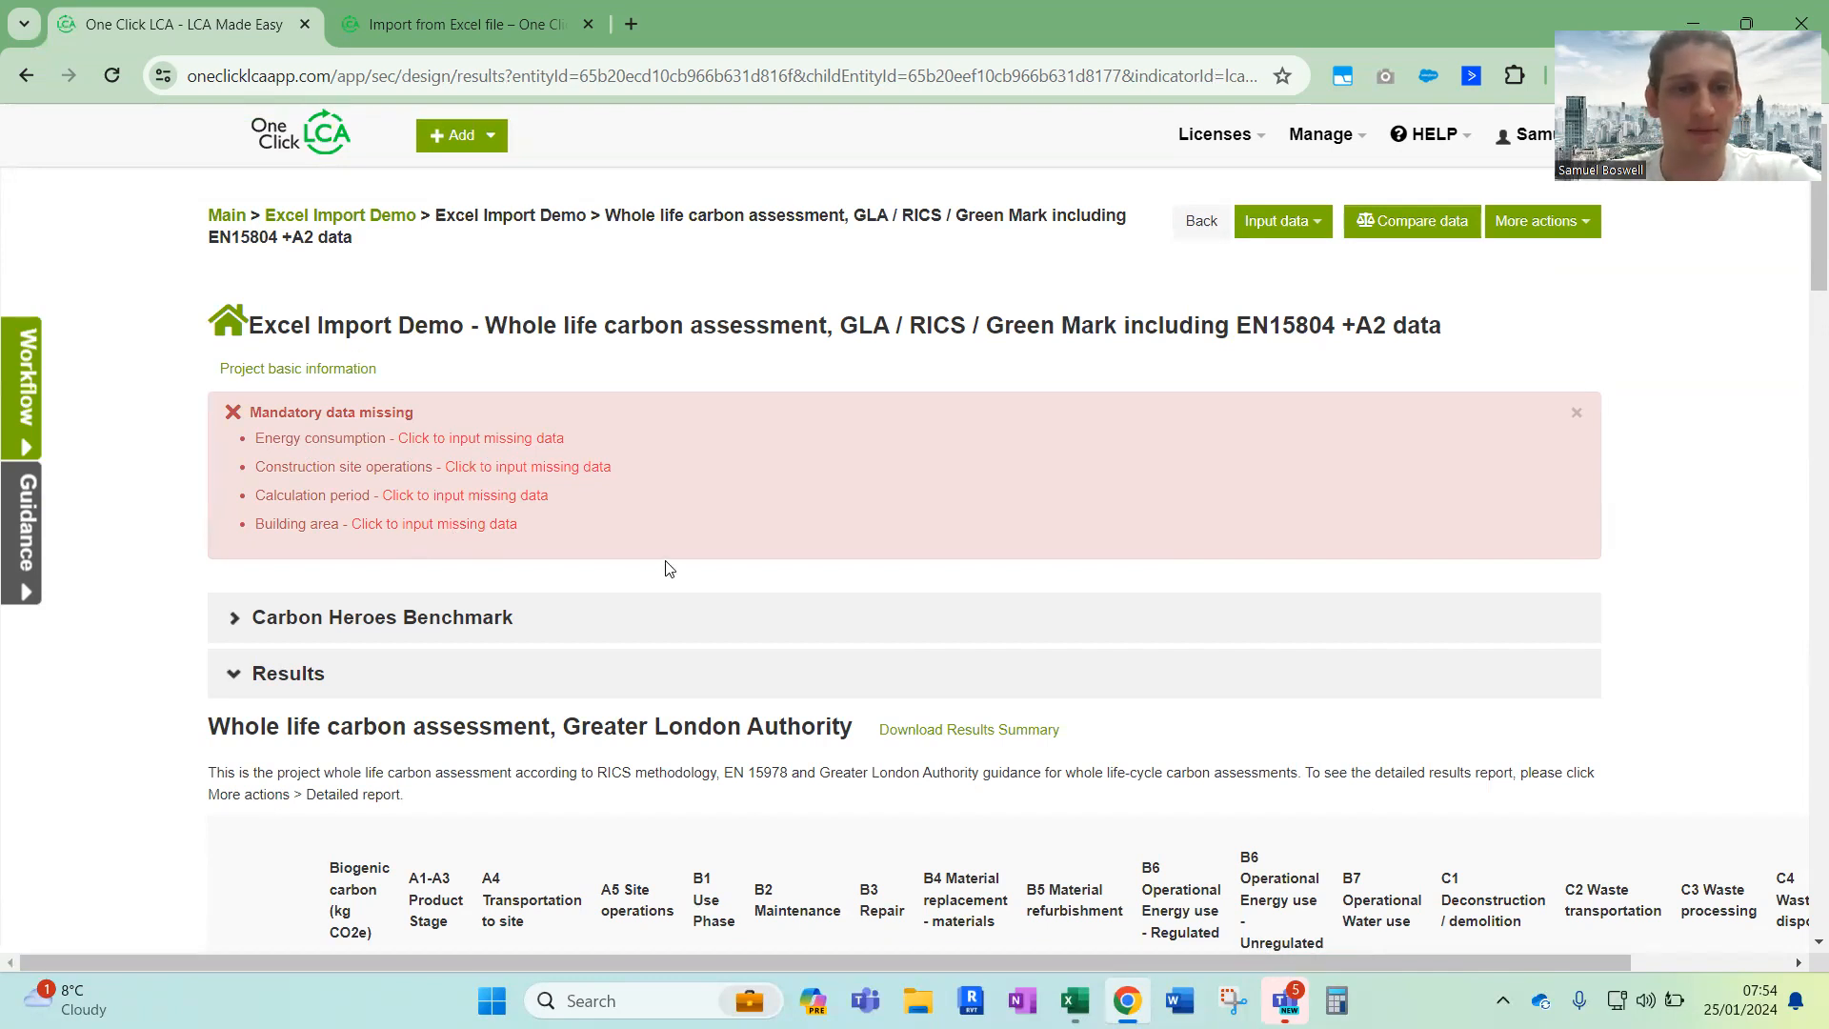
Examine the missing mandatory data items and the whole life carbon results table by building element and life-cycle stage
left_click_drag(251, 409, 579, 535)
left_click(579, 535)
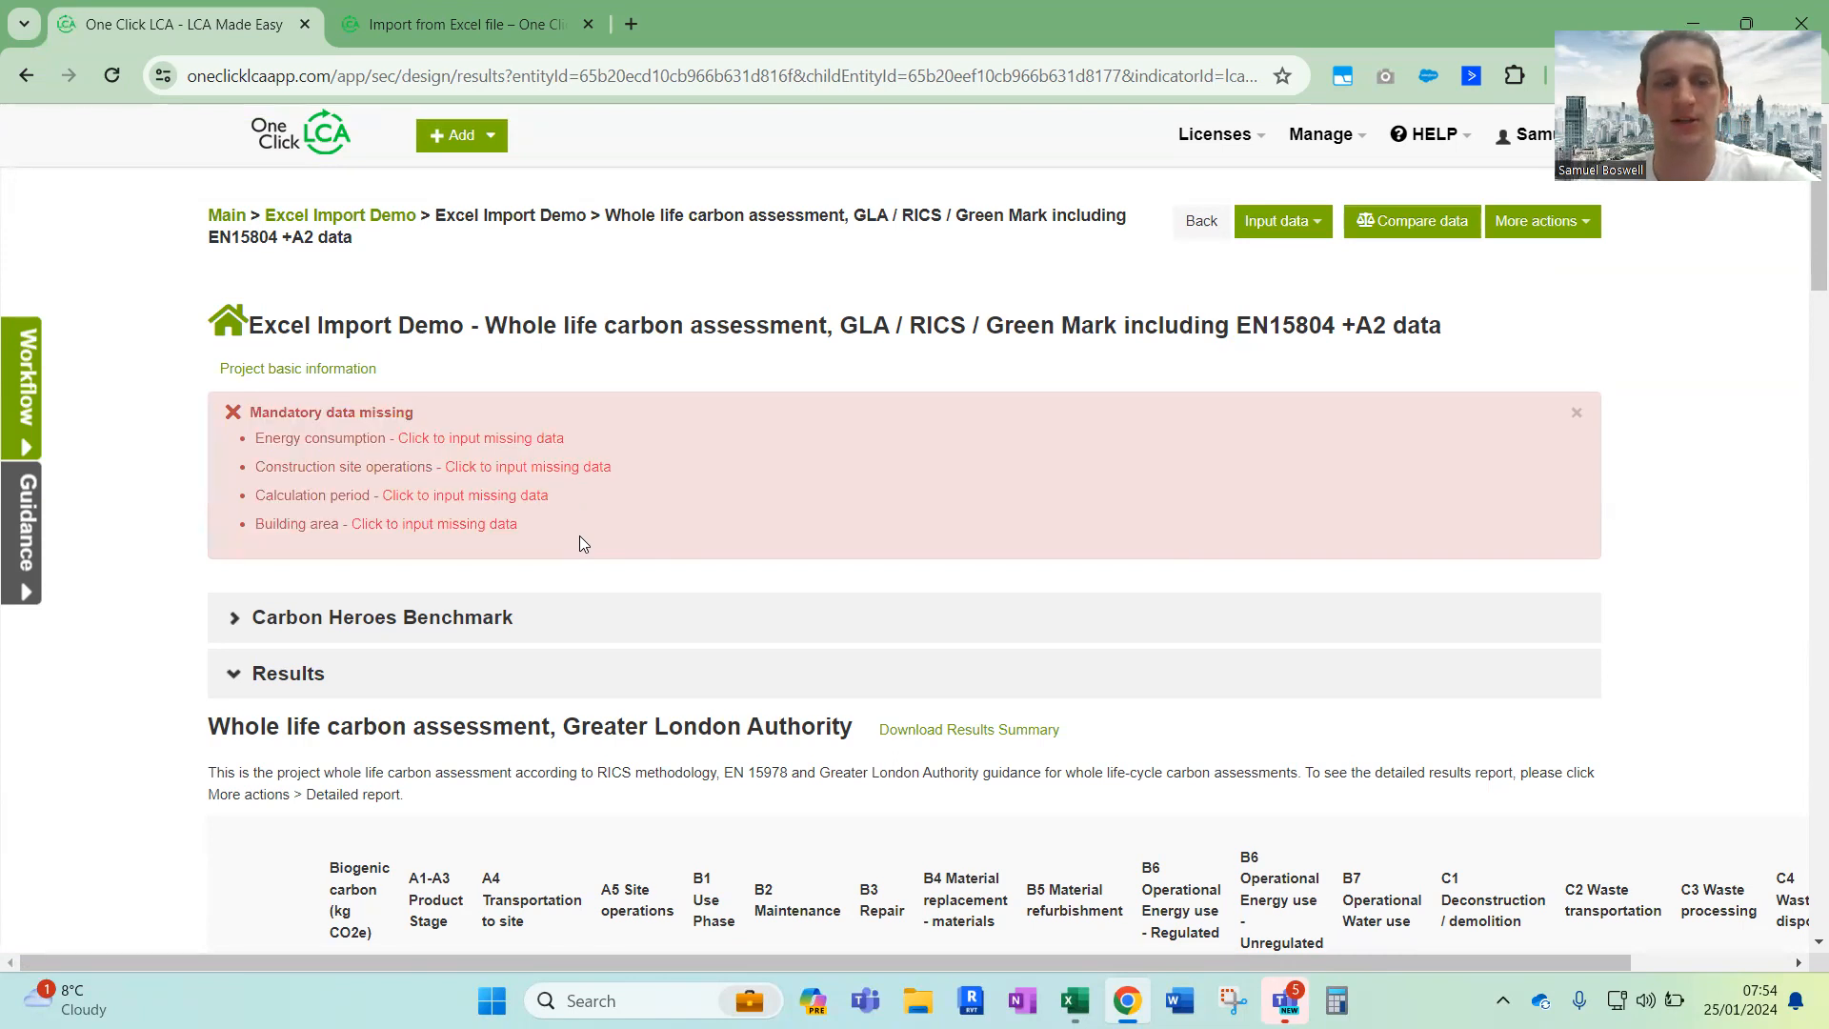
scroll(579, 535, "down", 5)
scroll(583, 543, "down", 2)
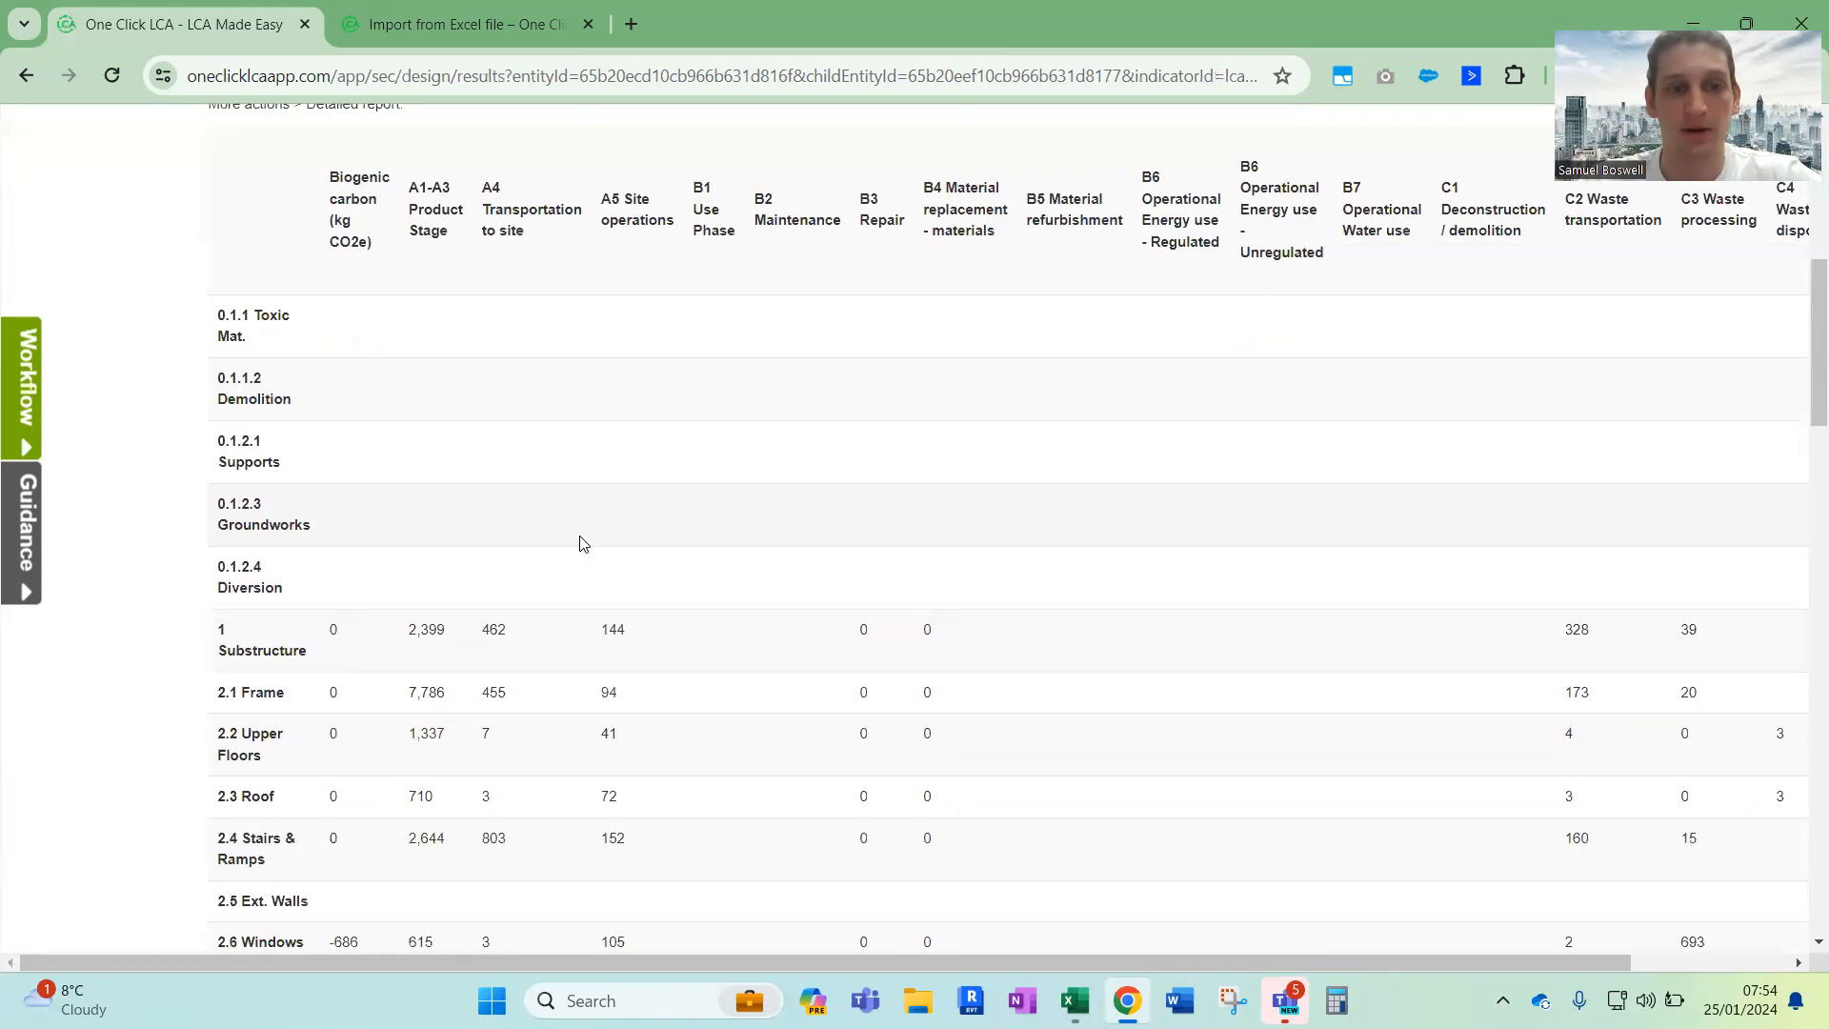
scroll(583, 542, "up", 1)
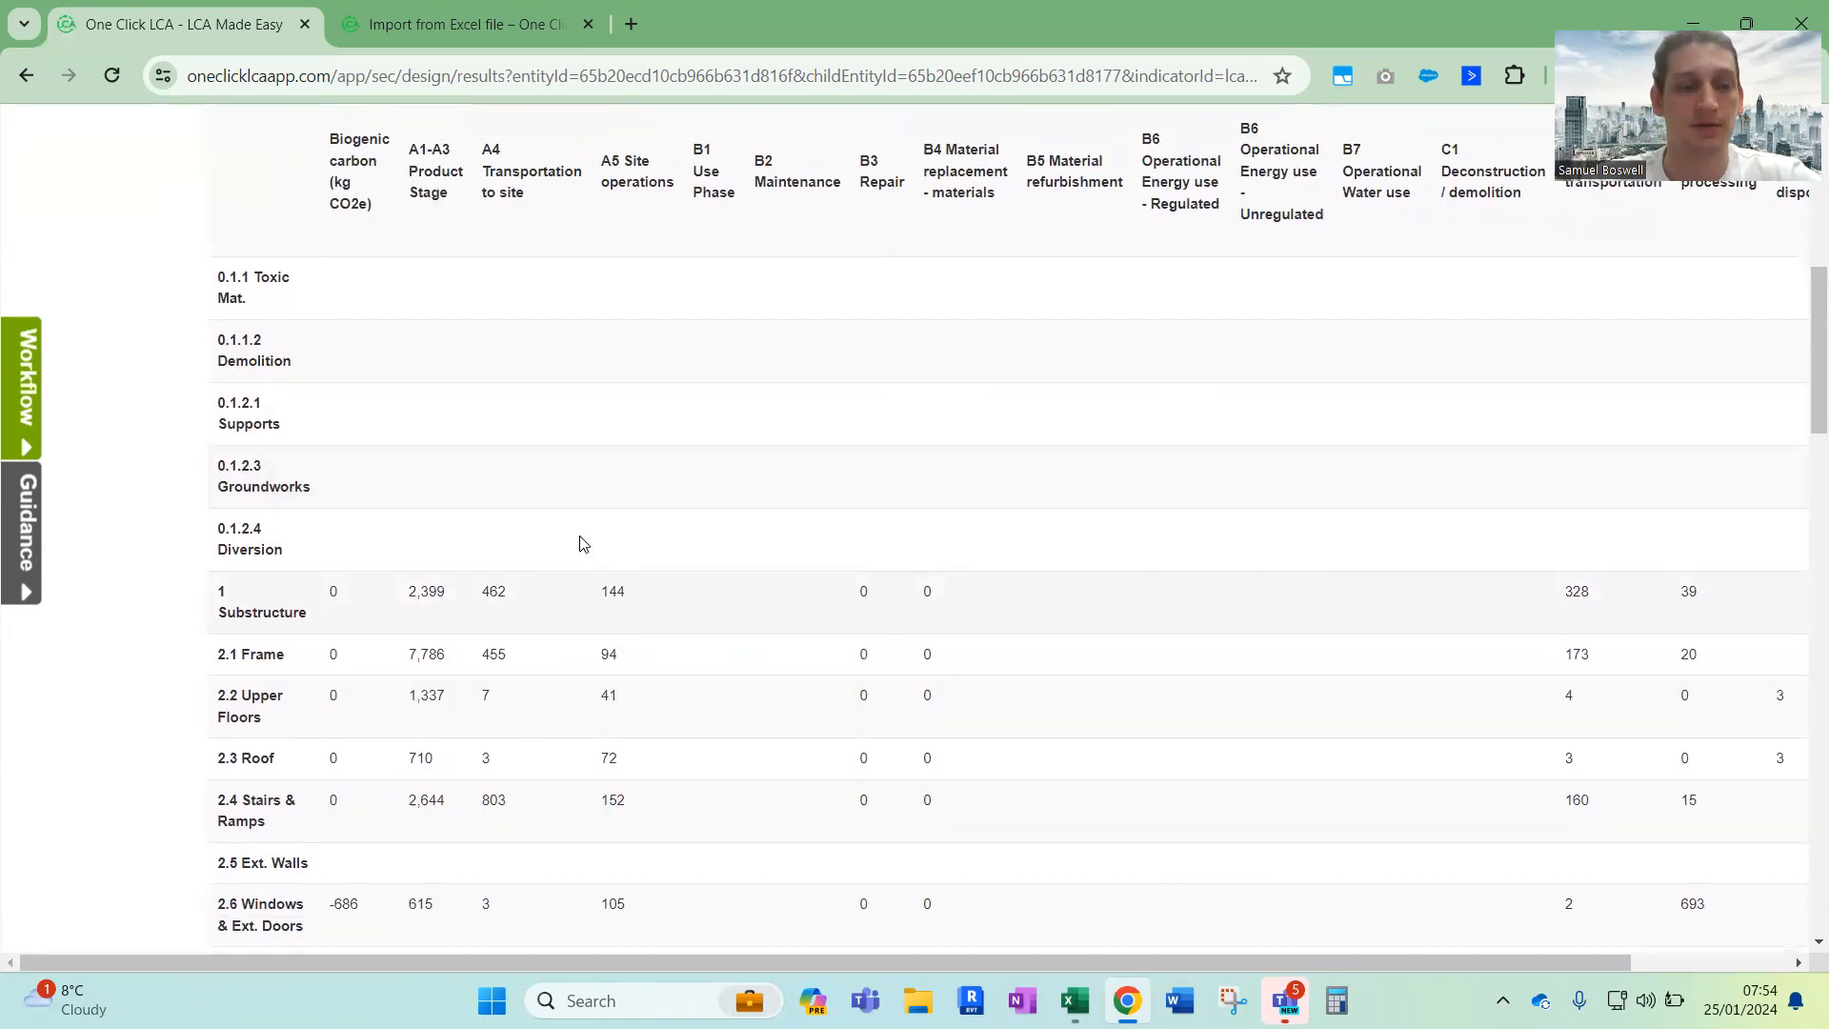
scroll(572, 542, "down", 1)
left_click_drag(408, 475, 636, 724)
left_click(621, 716)
scroll(621, 716, "down", 10)
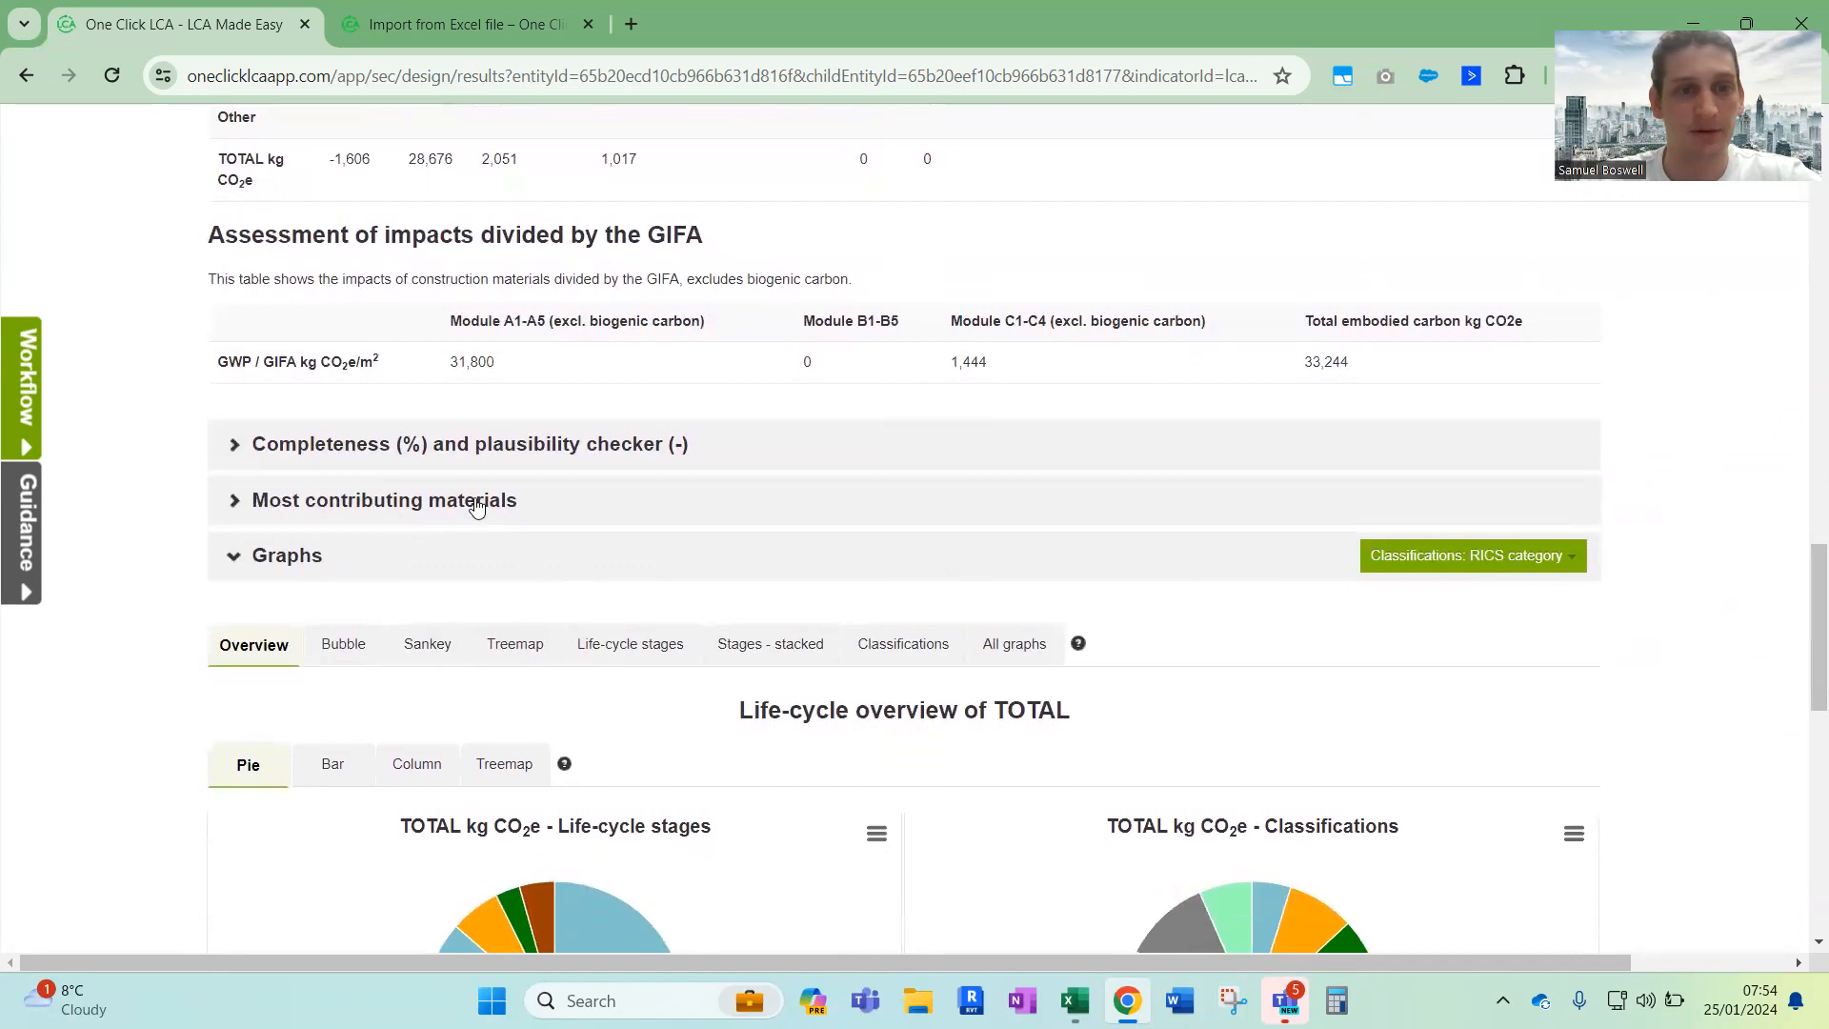
Inspect the most contributing materials list, collapse it, and review the life-cycle overview pie charts
left_click(470, 507)
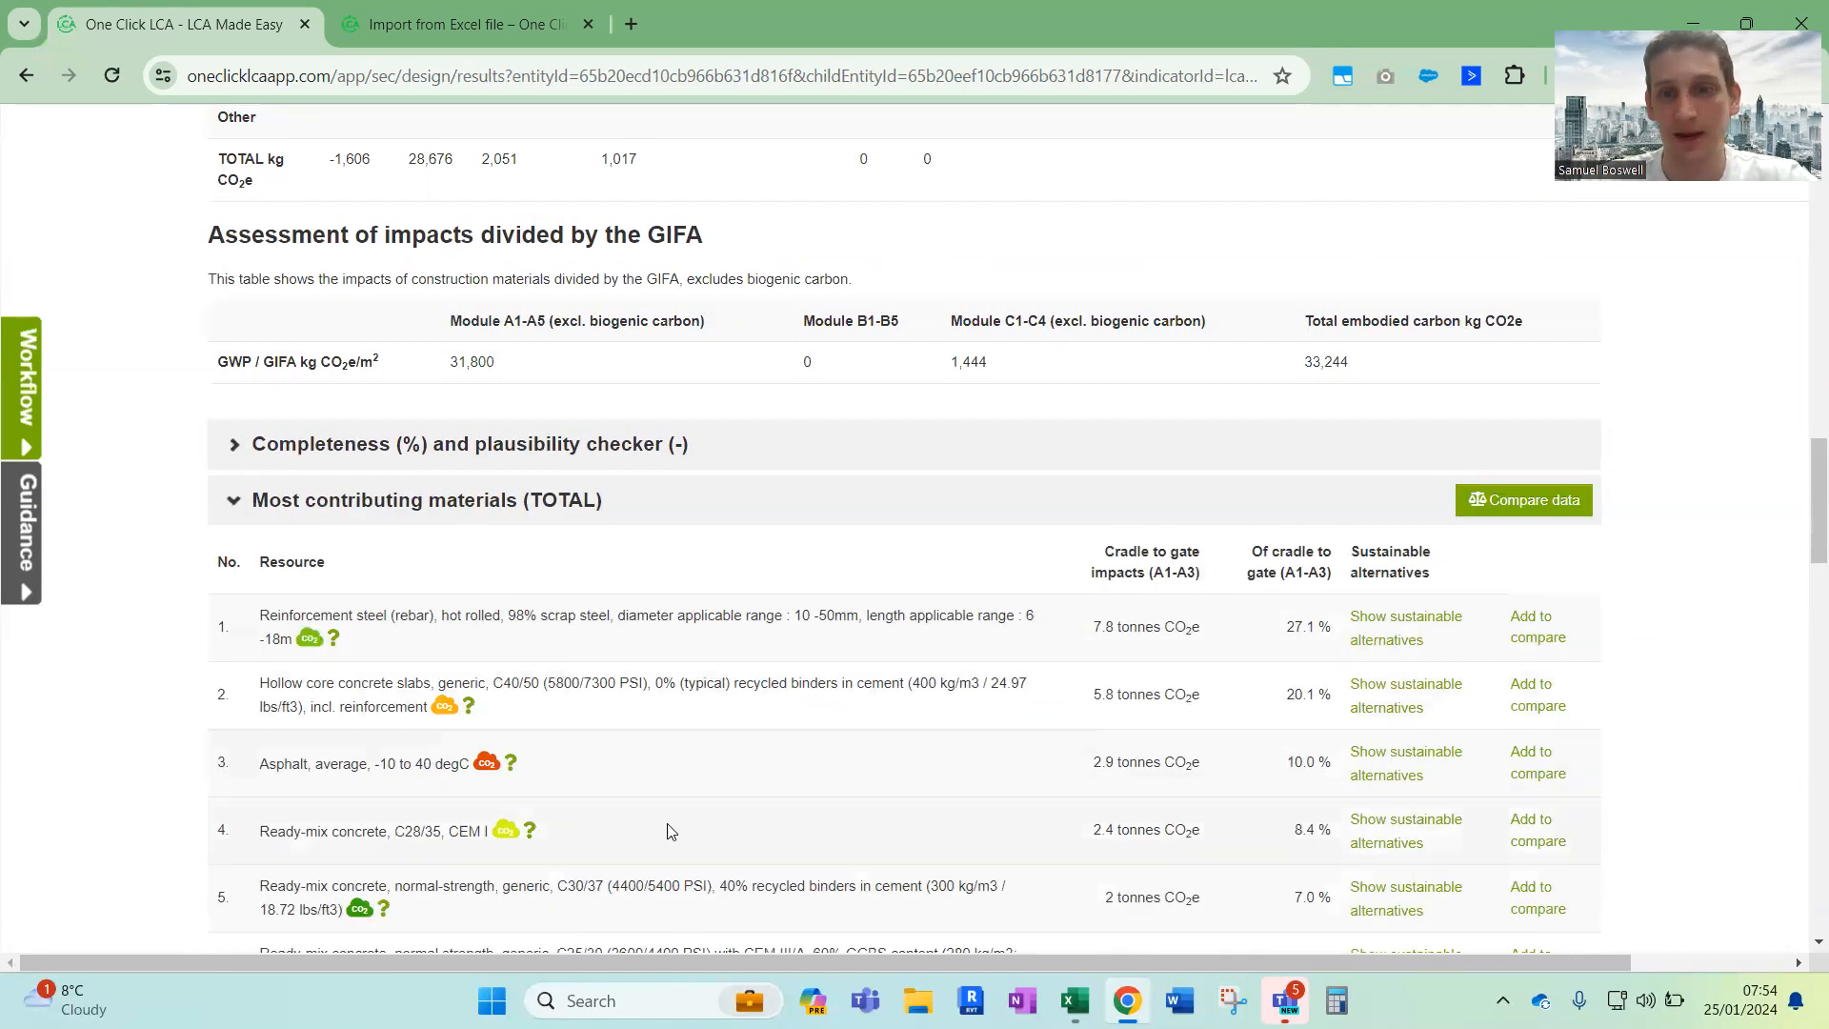
left_click(598, 505)
scroll(892, 607, "down", 4)
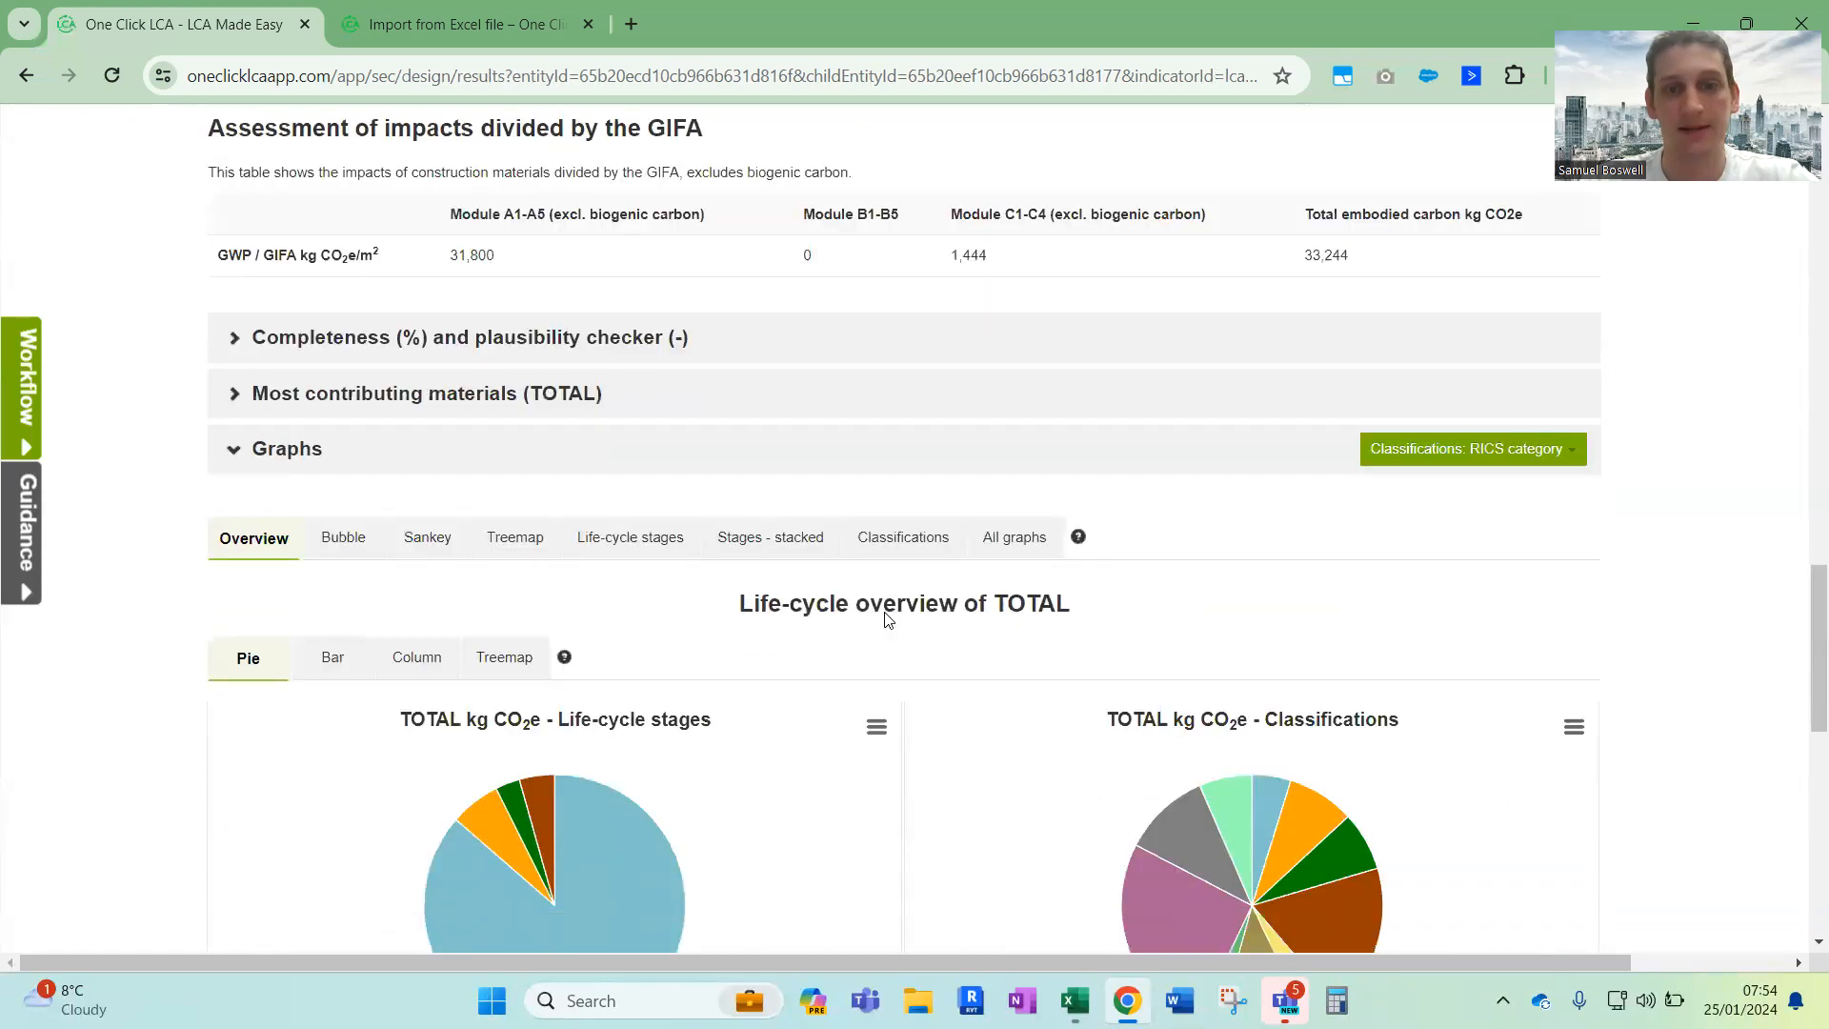
scroll(898, 601, "down", 2)
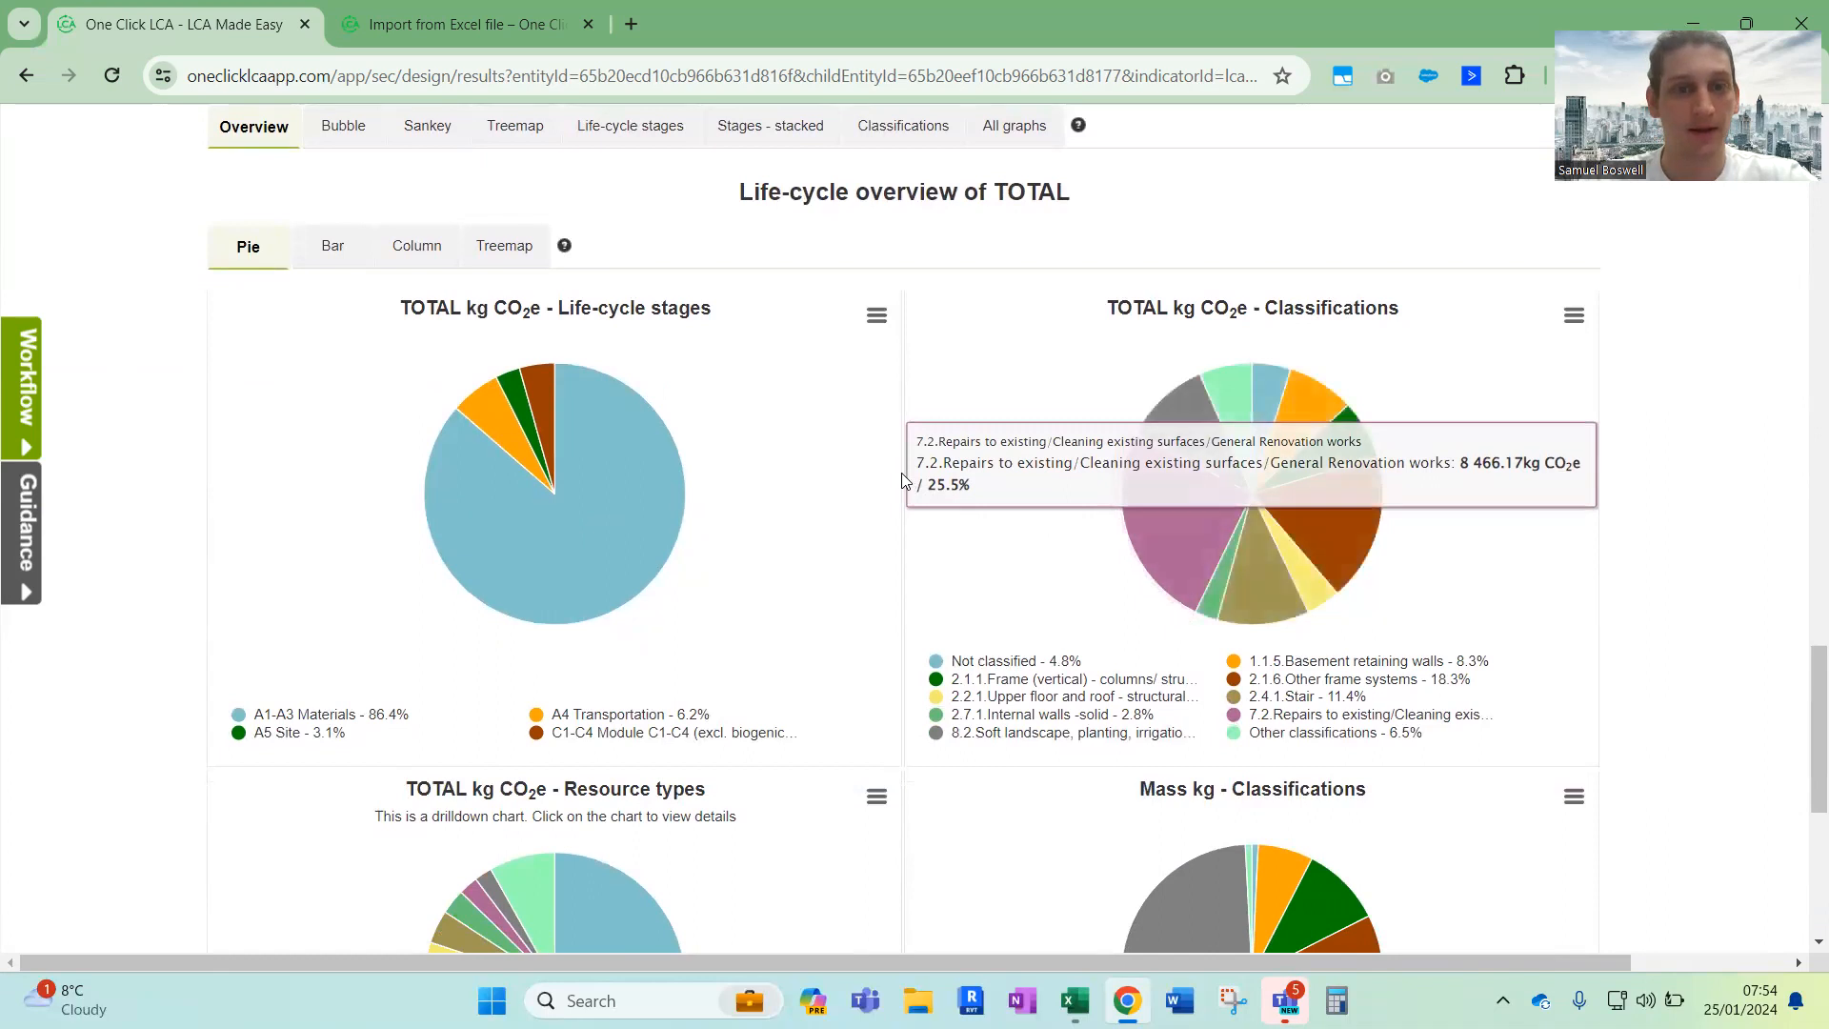
scroll(905, 481, "down", 5)
scroll(905, 481, "down", 2)
scroll(905, 481, "up", 20)
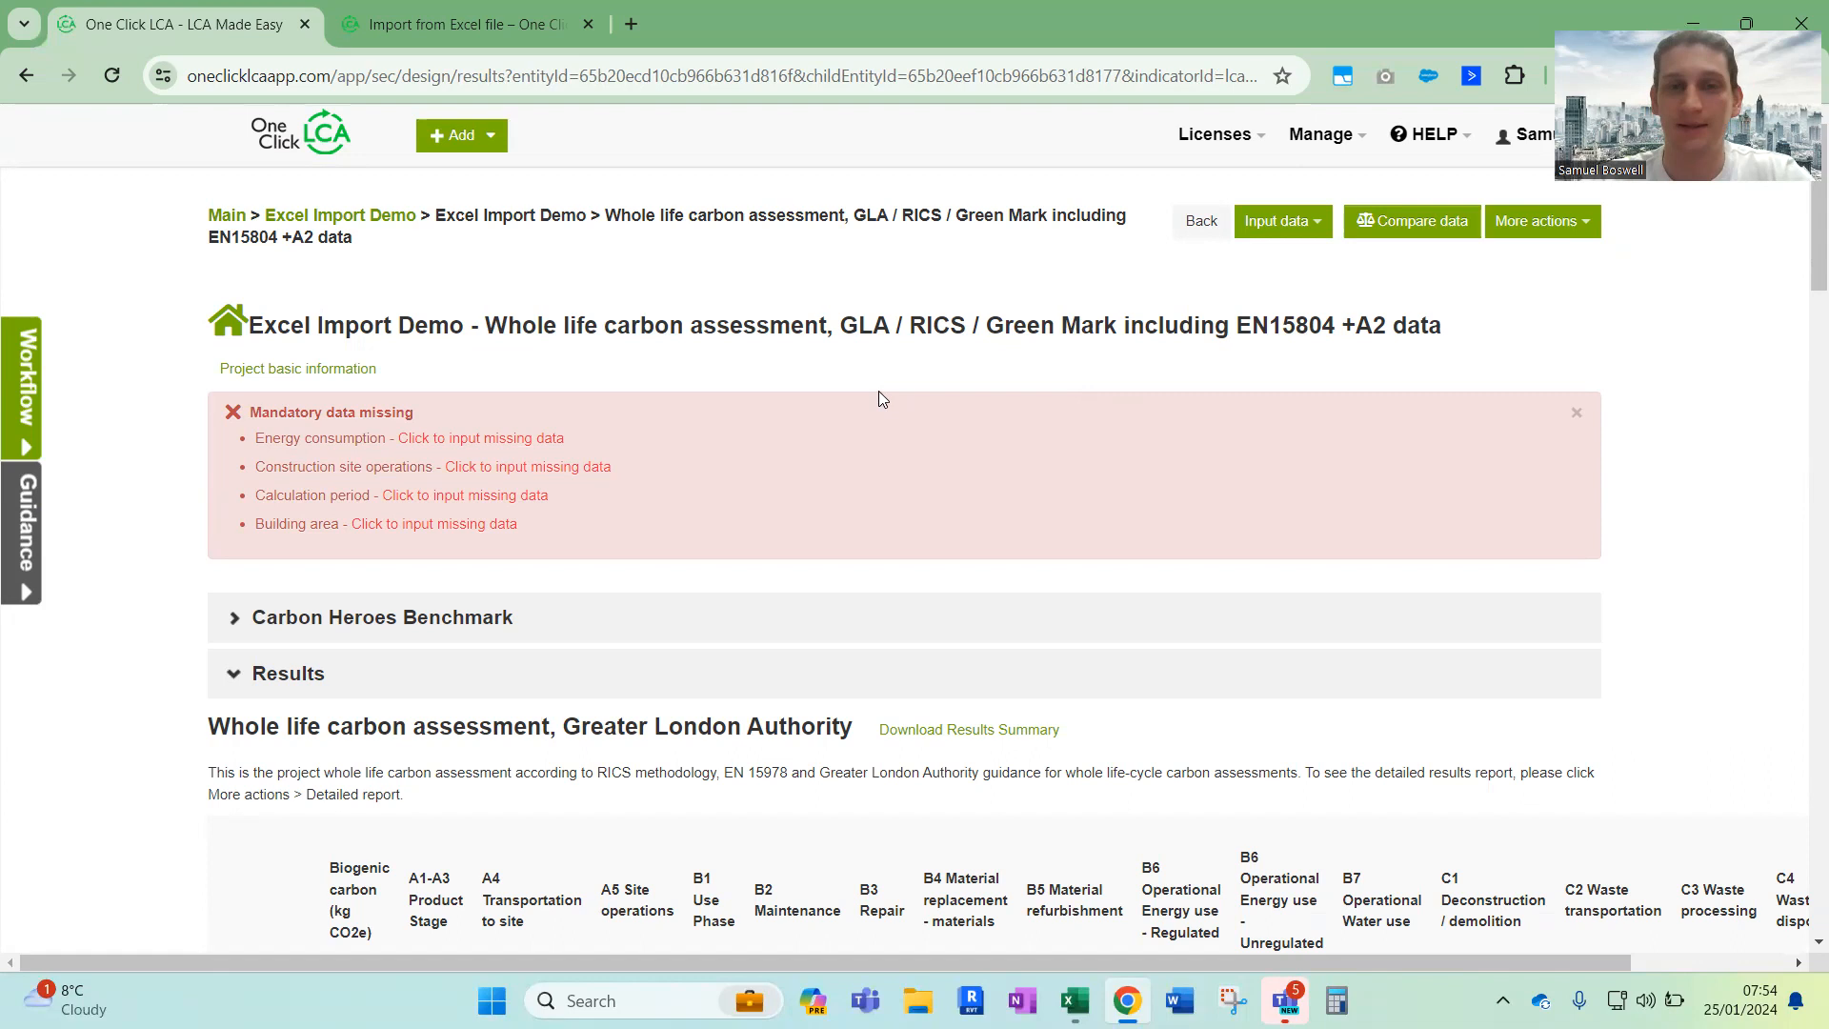
key("alt+Tab")
left_click(812, 383)
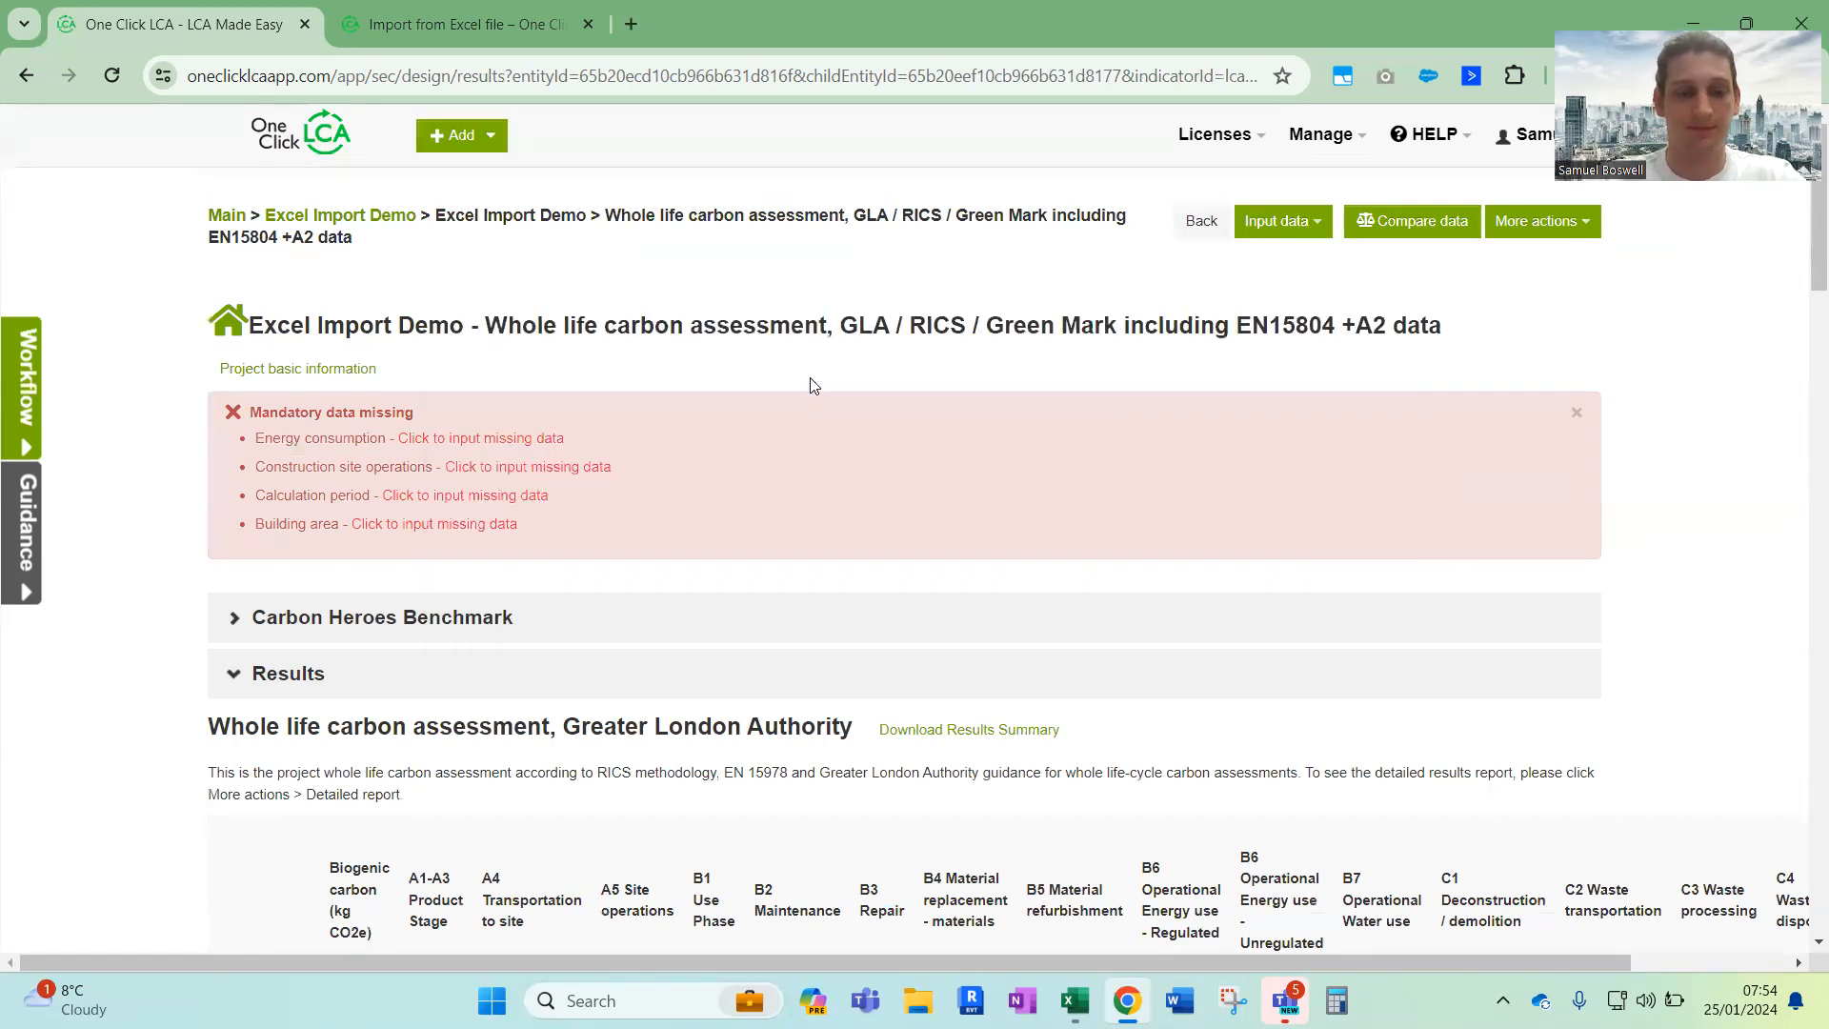